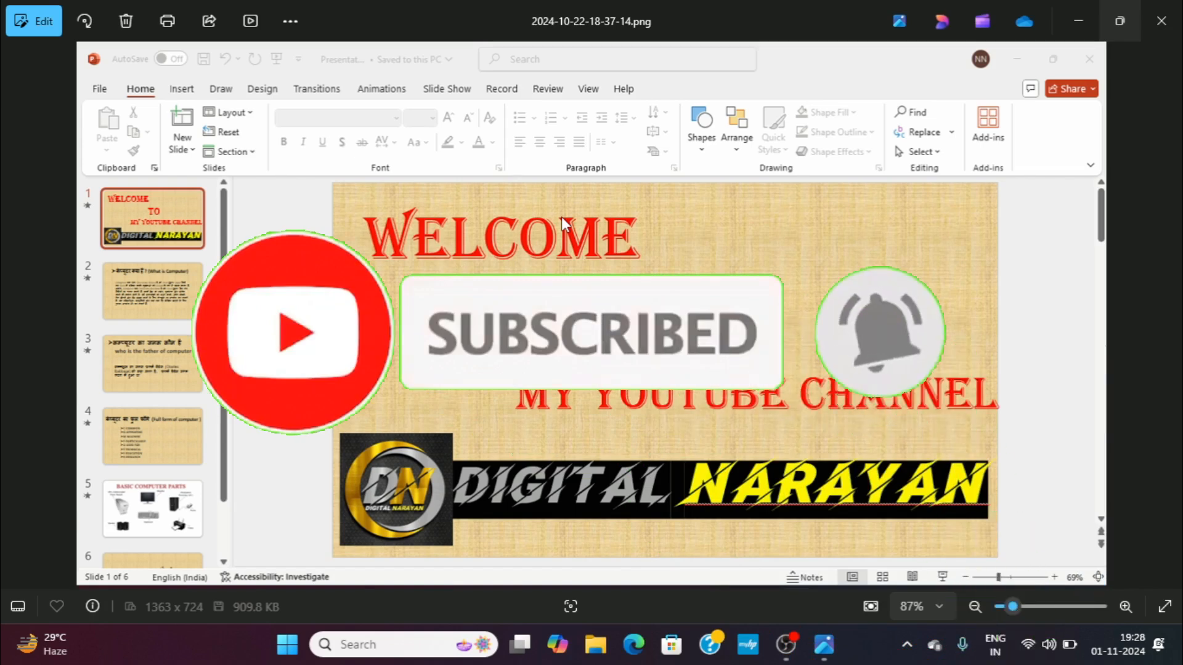
Launch Paint with the mspaint command to get a blank canvas.
{"action": "key", "text": "super+r"}
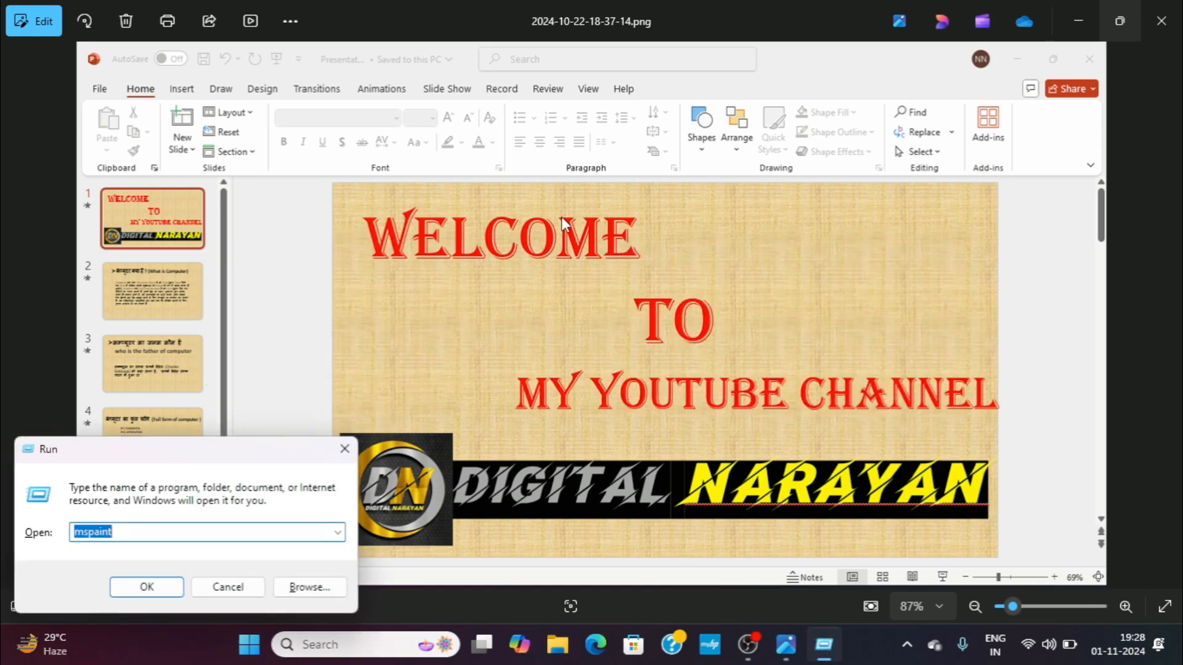
{"action": "key", "text": "Return"}
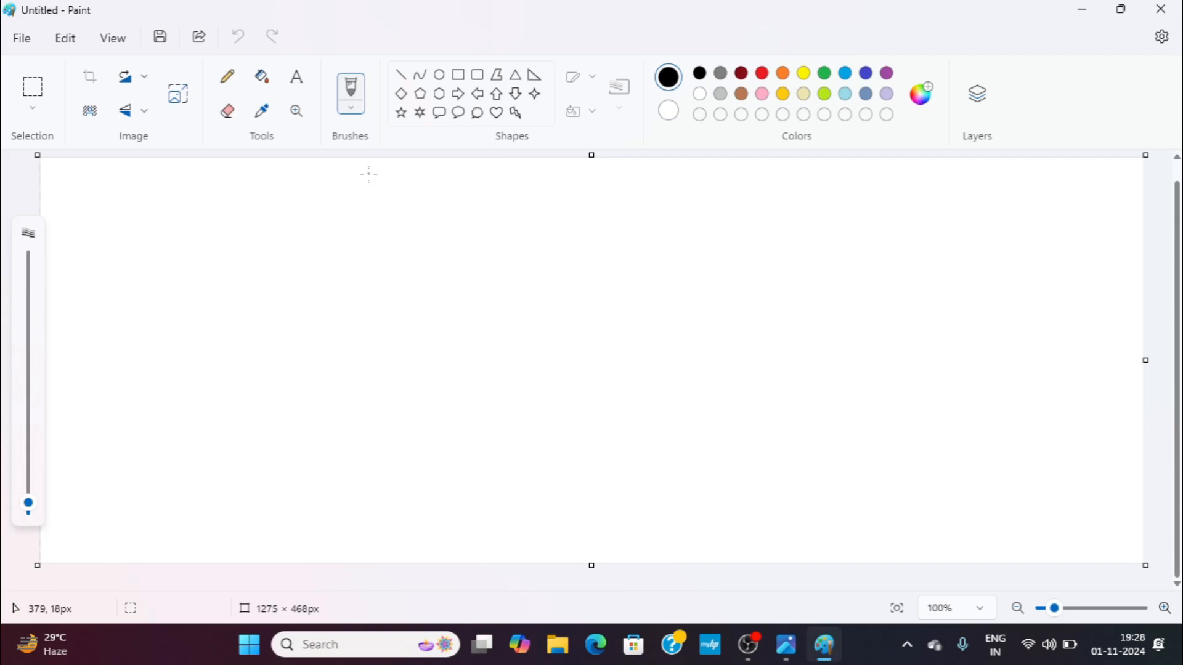
{"action": "key", "text": "ctrl+a"}
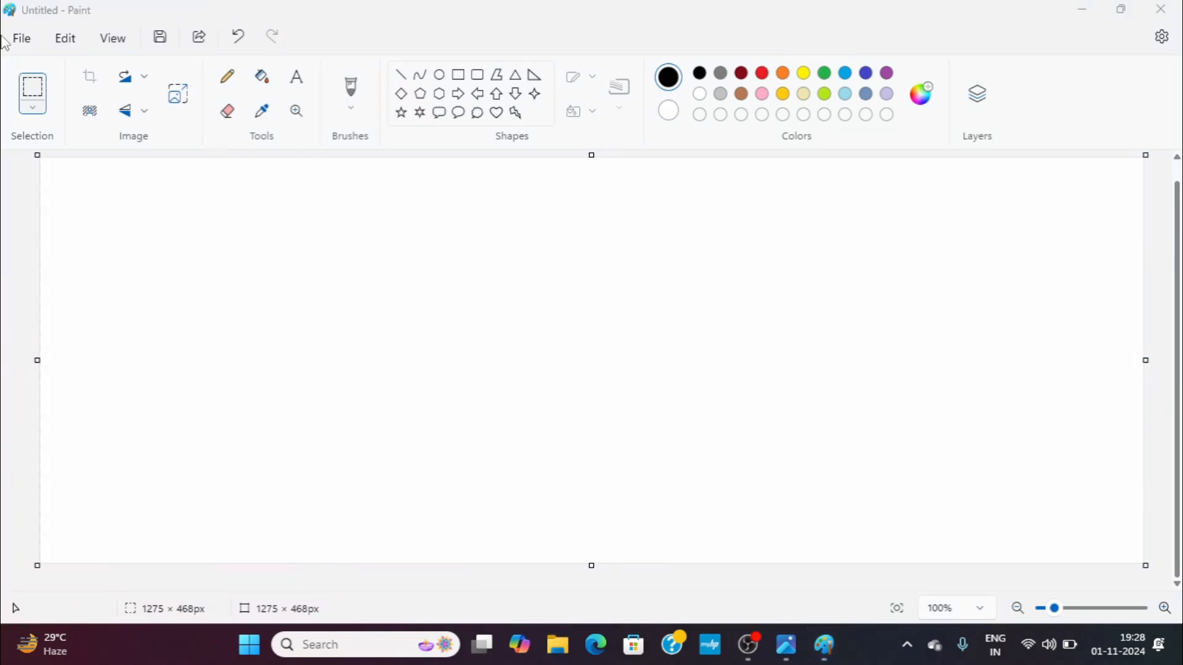
{"action": "left_click_drag", "start_coordinate": [54, 56], "coordinate": [311, 60]}
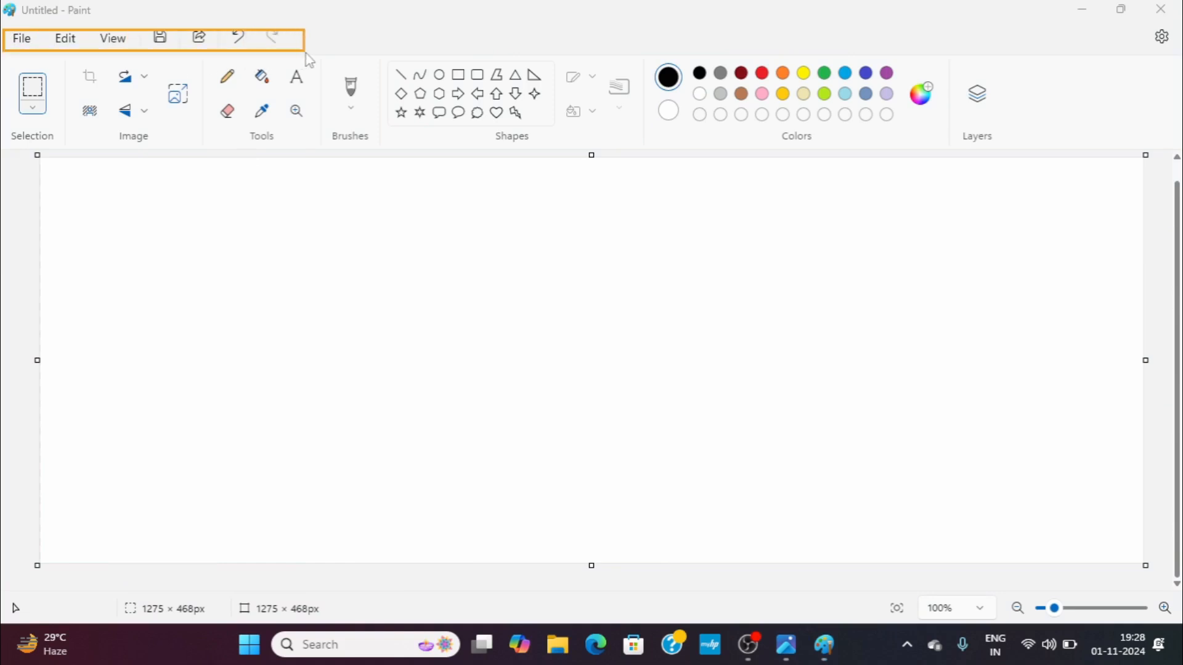
{"action": "mouse_move", "coordinate": [9, 55]}
{"action": "left_mouse_down"}
{"action": "mouse_move", "coordinate": [157, 130]}
{"action": "mouse_move", "coordinate": [1018, 156]}
{"action": "left_mouse_up"}
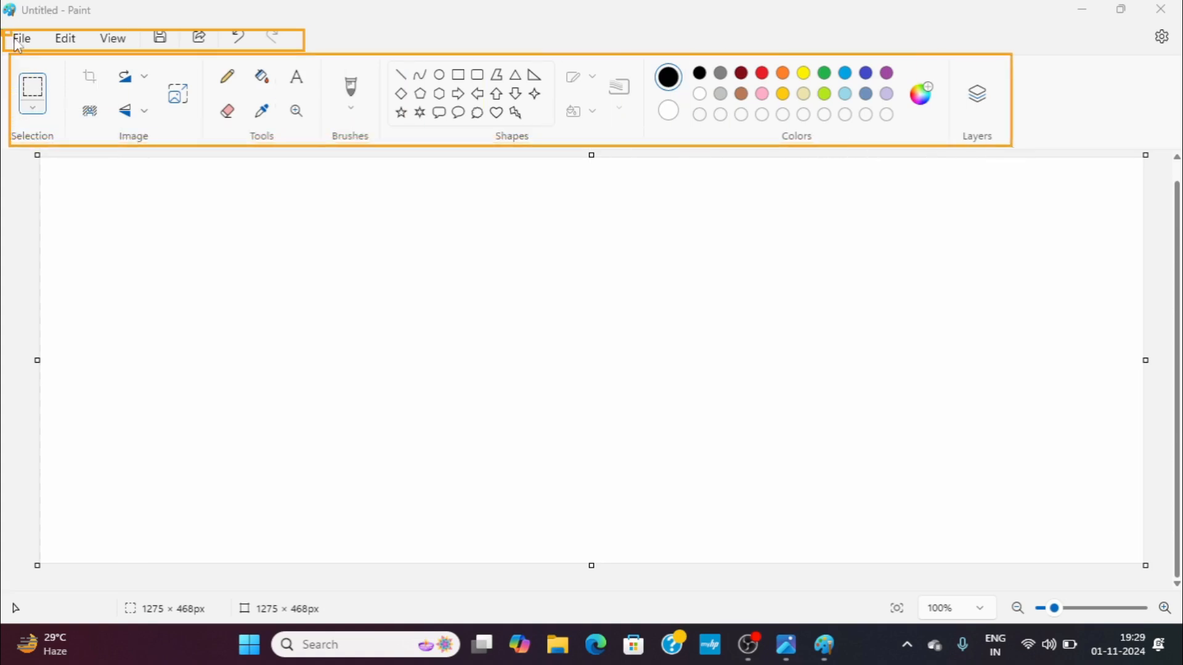
{"action": "left_click_drag", "start_coordinate": [19, 46], "coordinate": [312, 59]}
{"action": "mouse_move", "coordinate": [19, 86]}
{"action": "left_mouse_down"}
{"action": "mouse_move", "coordinate": [286, 161]}
{"action": "mouse_move", "coordinate": [1014, 160]}
{"action": "left_mouse_up"}
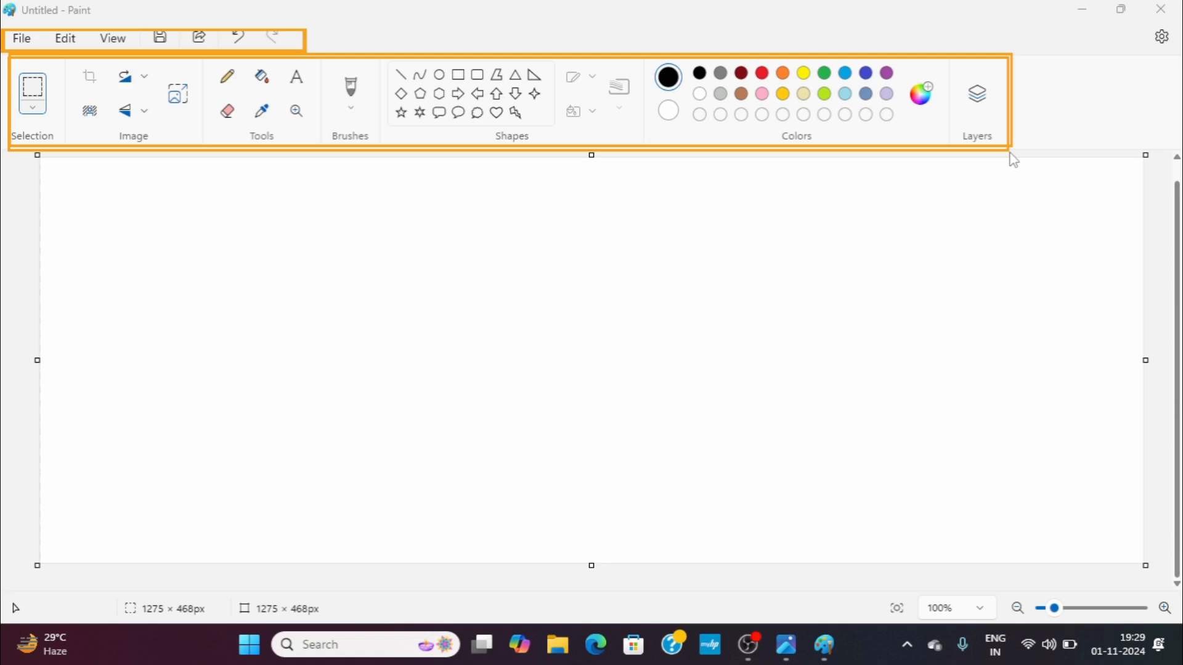
{"action": "key", "text": "Escape"}
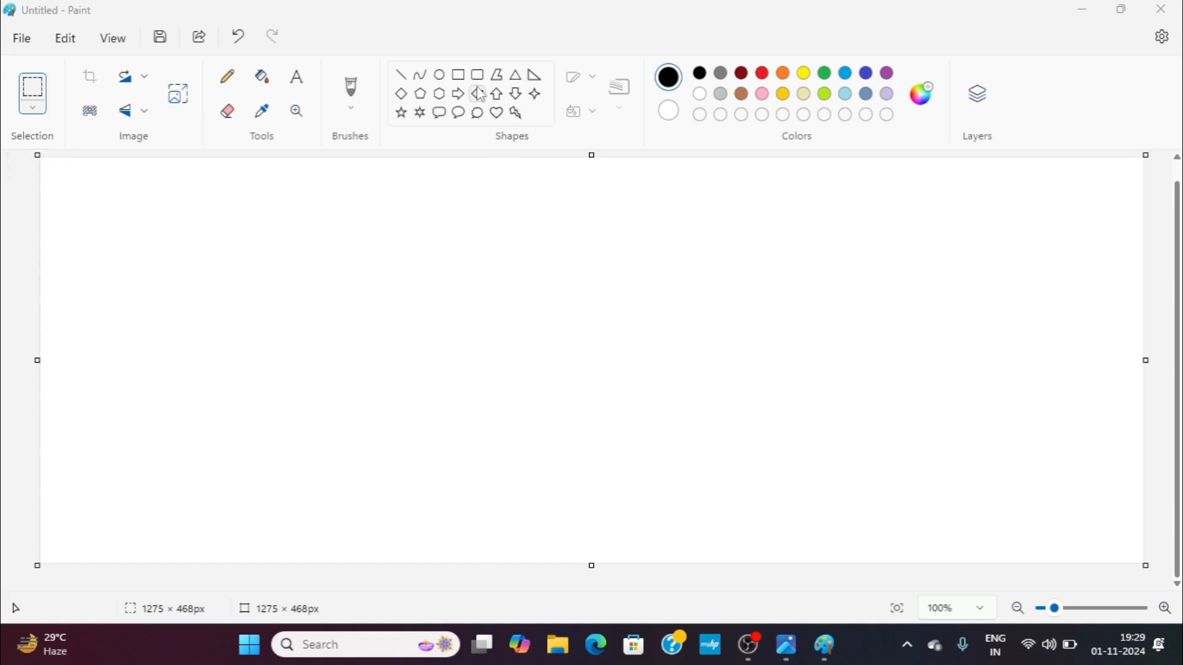
Draw a black-outlined rectangle about 305 × 192 px in the canvas's left half and fill it with orange.
{"action": "left_click", "coordinate": [458, 75]}
{"action": "mouse_move", "coordinate": [279, 241]}
{"action": "left_mouse_down"}
{"action": "mouse_move", "coordinate": [497, 396]}
{"action": "mouse_move", "coordinate": [546, 410]}
{"action": "left_mouse_up"}
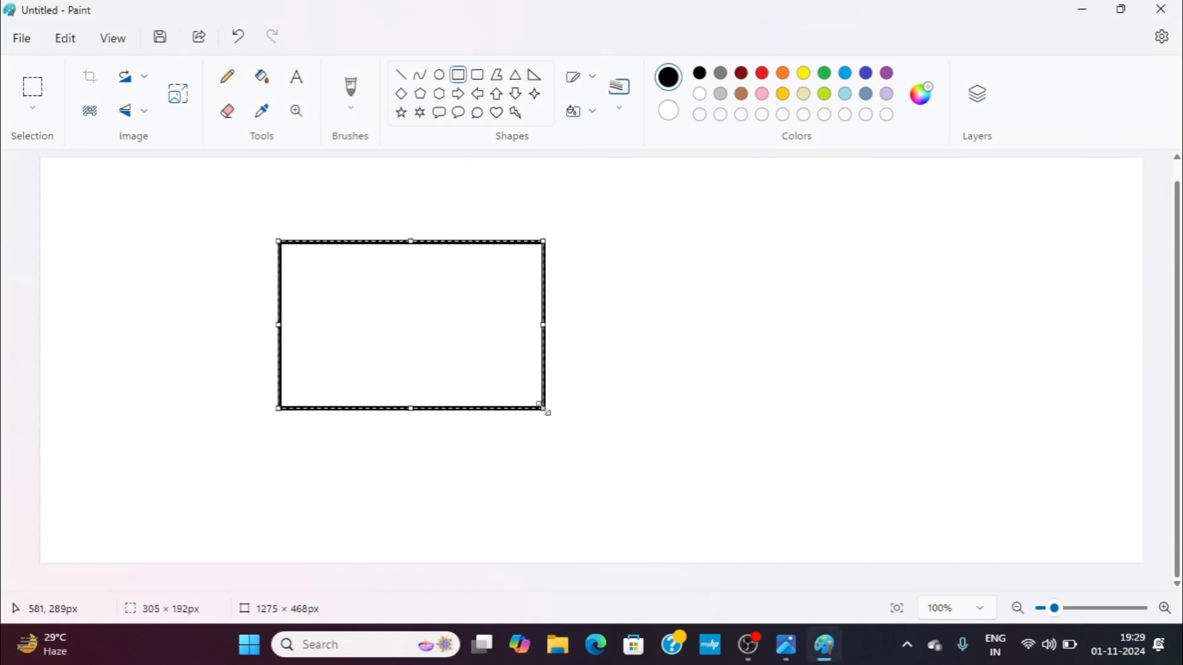
{"action": "left_click", "coordinate": [263, 85]}
{"action": "left_click", "coordinate": [783, 79]}
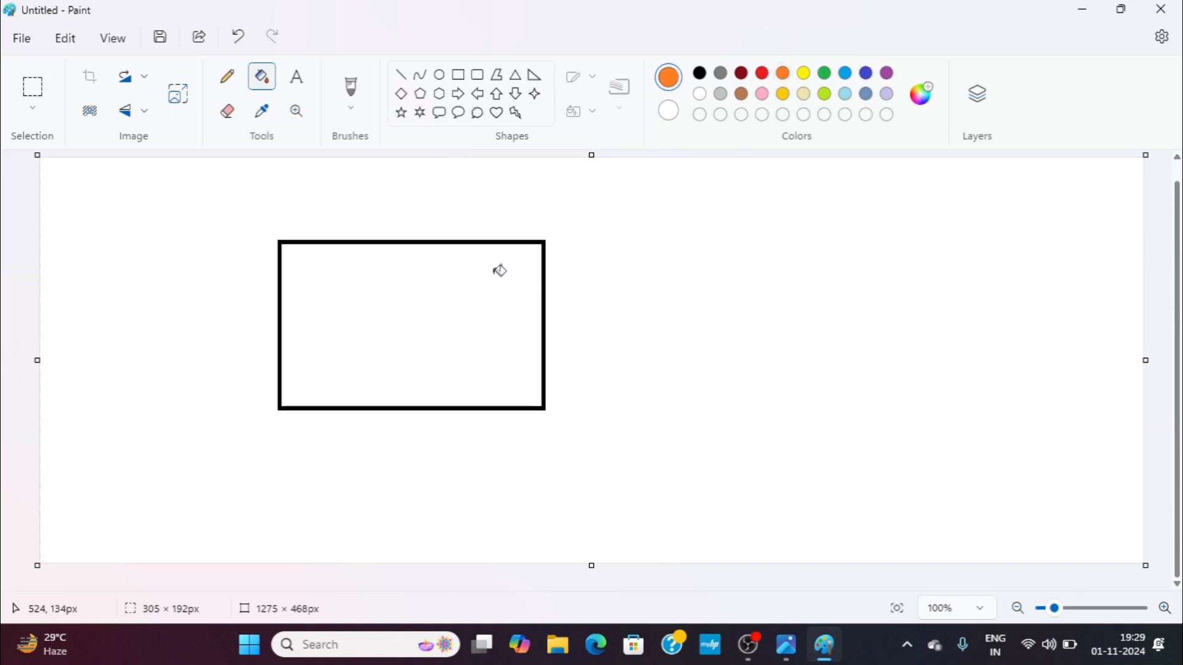
{"action": "left_click", "coordinate": [497, 269]}
Draw a black-outlined right arrow about 453 × 124 px overlapping the rectangle's right edge, and fill the part outside the rectangle with red.
{"action": "left_click", "coordinate": [458, 94]}
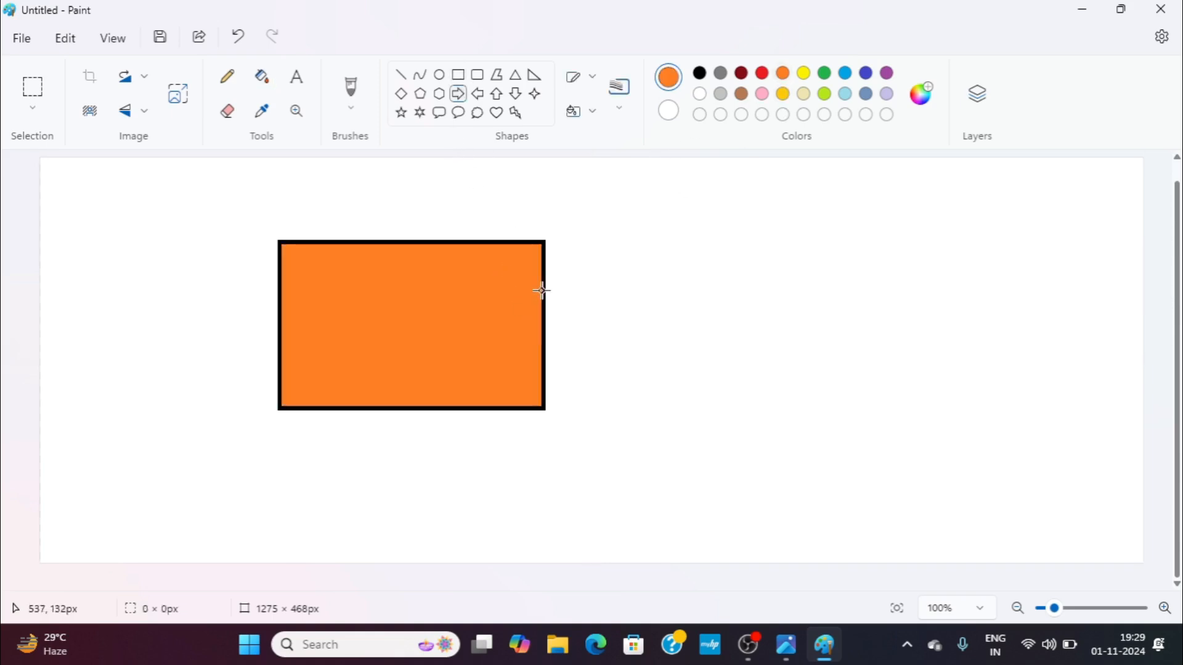
{"action": "left_click_drag", "start_coordinate": [504, 271], "coordinate": [897, 380]}
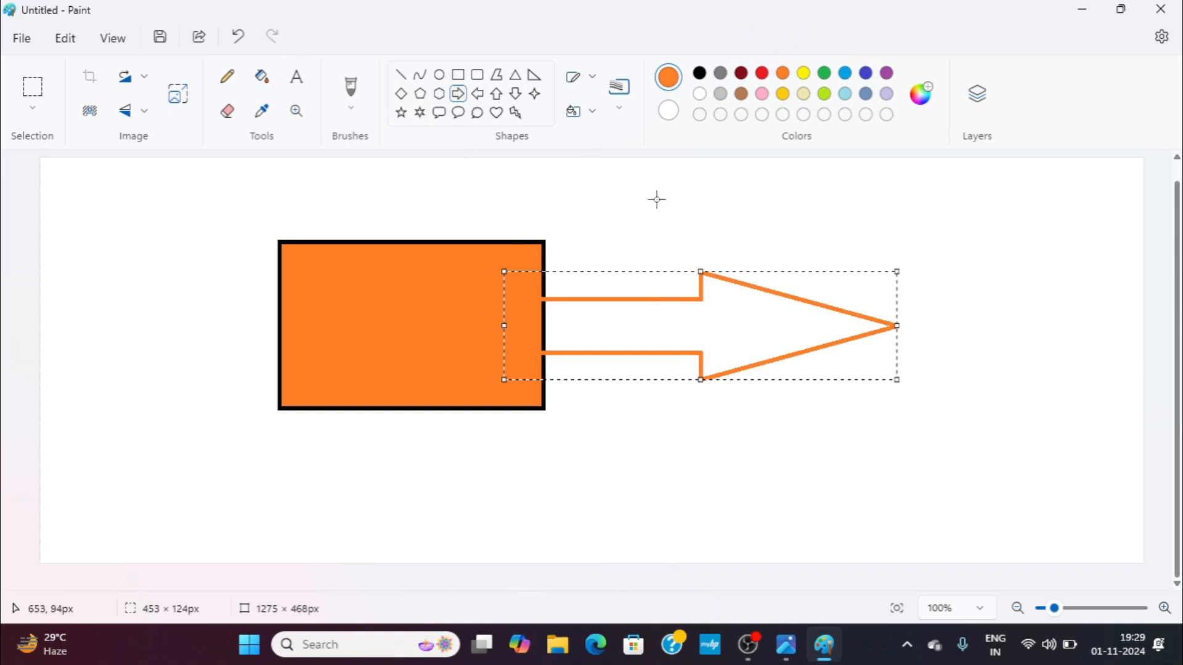
{"action": "left_click", "coordinate": [701, 74]}
{"action": "left_click", "coordinate": [261, 76]}
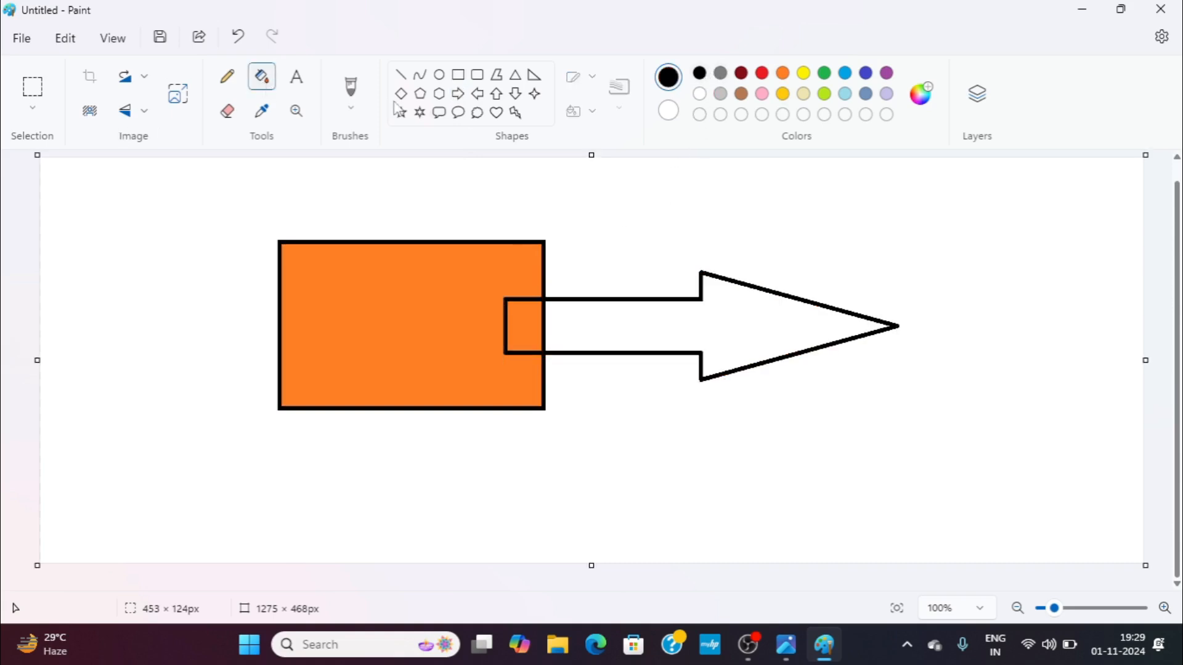
{"action": "left_click", "coordinate": [763, 73]}
{"action": "left_click", "coordinate": [747, 291]}
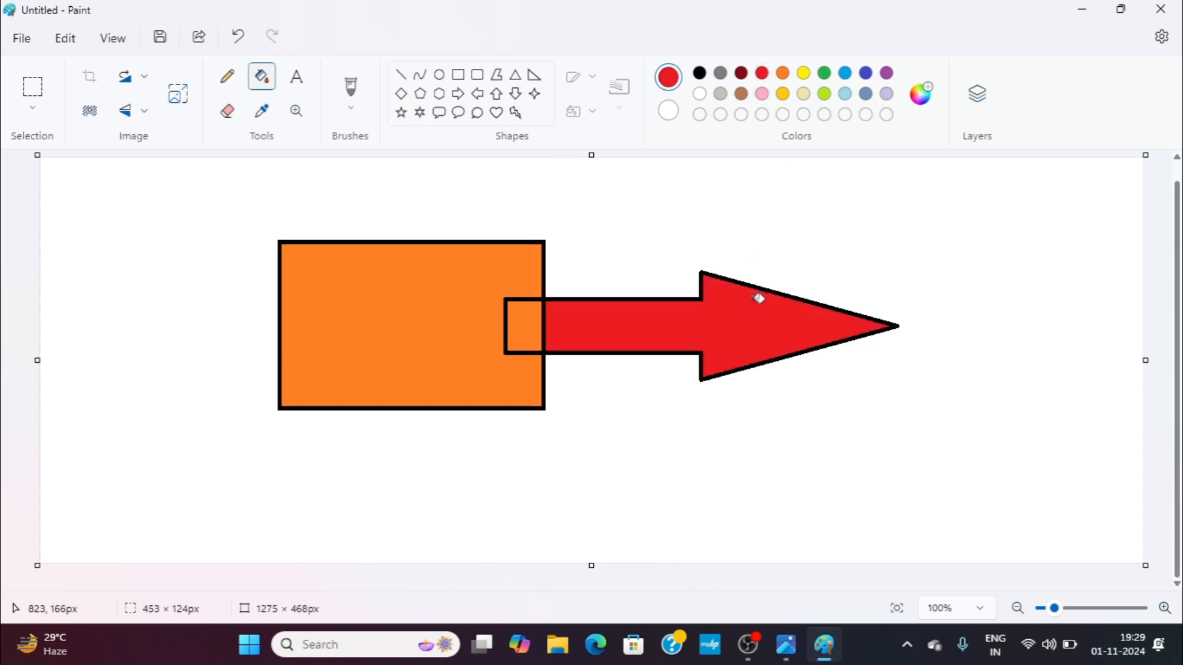
Select a rectangular area about 104 × 68 px inside the orange rectangle and move it to the blank space left of the rectangle.
{"action": "left_click", "coordinate": [30, 93]}
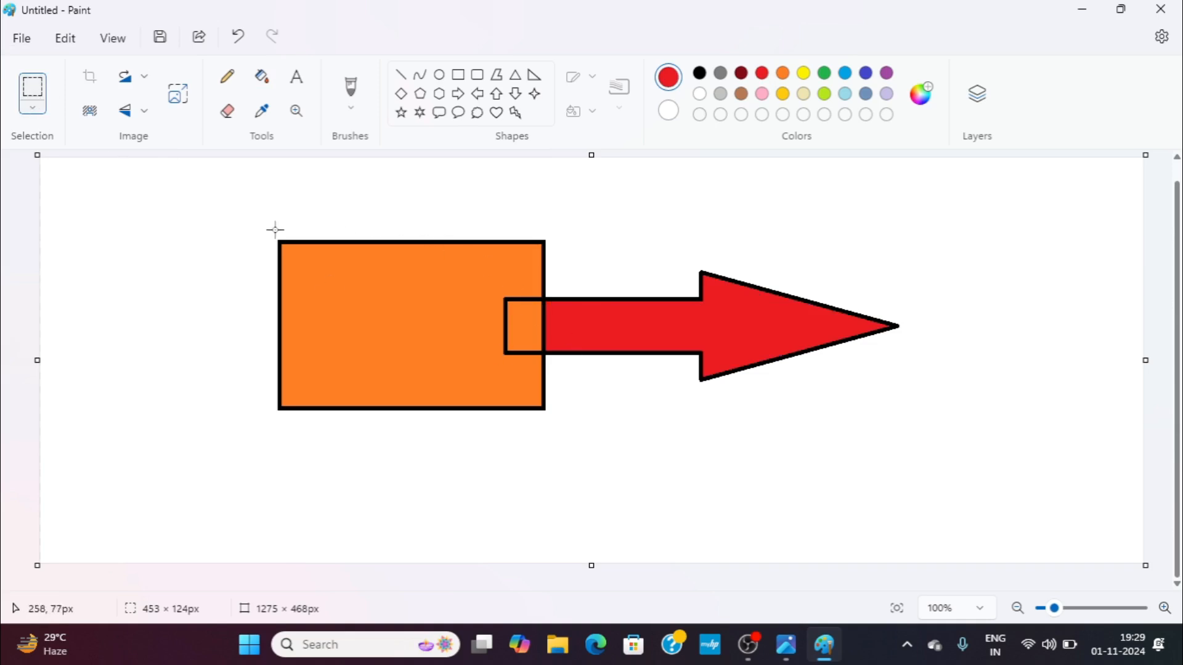
{"action": "left_click_drag", "start_coordinate": [351, 281], "coordinate": [443, 341]}
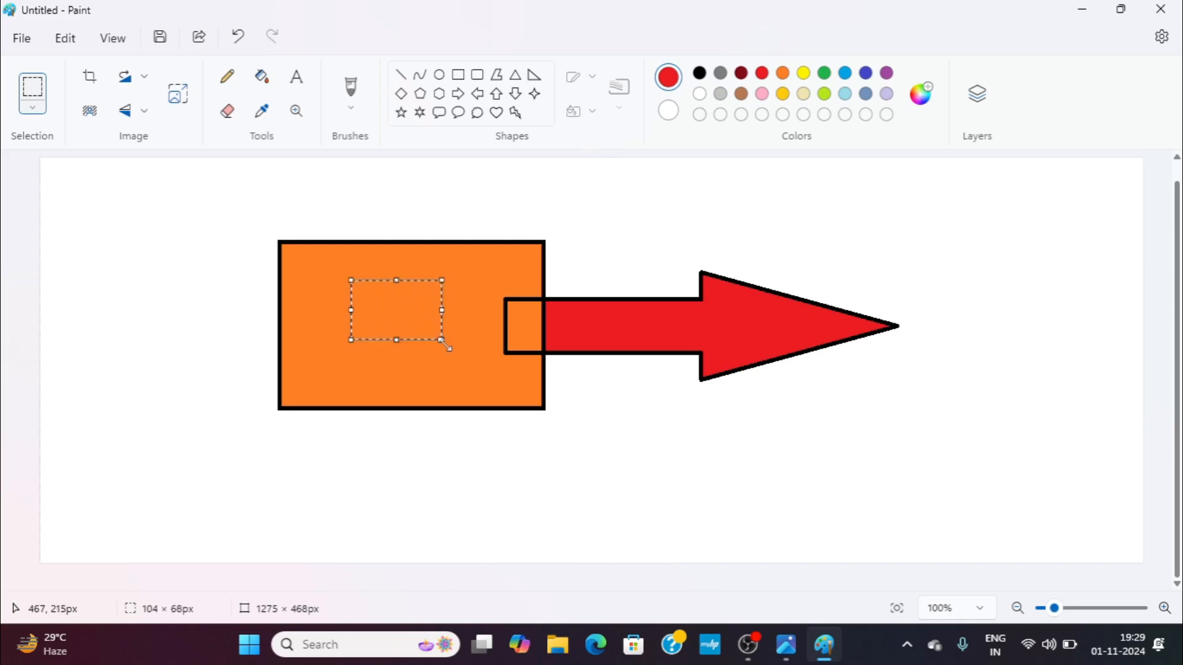
{"action": "left_click_drag", "start_coordinate": [370, 312], "coordinate": [113, 344]}
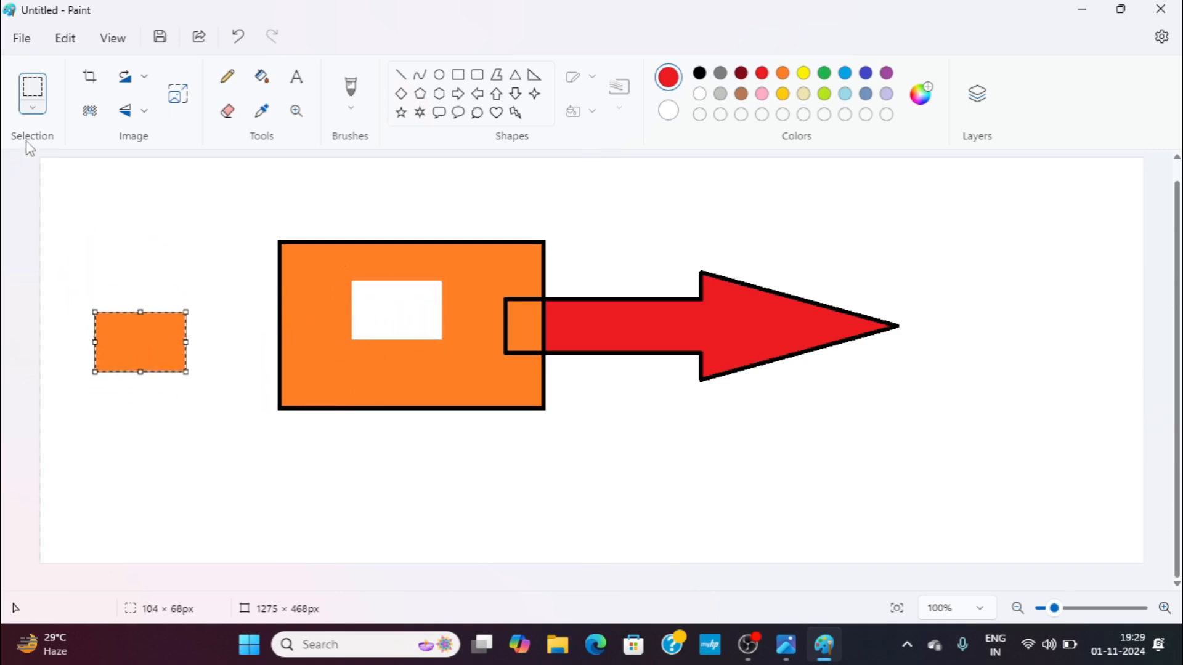
Select a rectangular piece about 97 × 78 px of the red arrowhead and move it above the arrow's tip.
{"action": "left_click", "coordinate": [32, 108]}
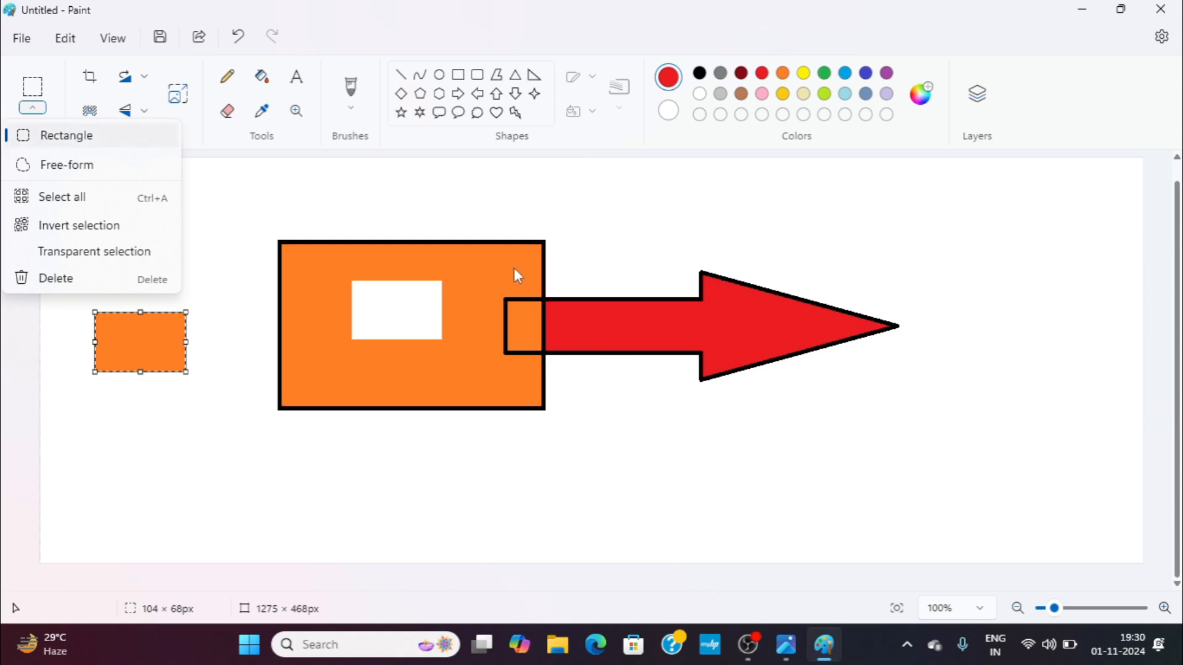
{"action": "left_click", "coordinate": [31, 93]}
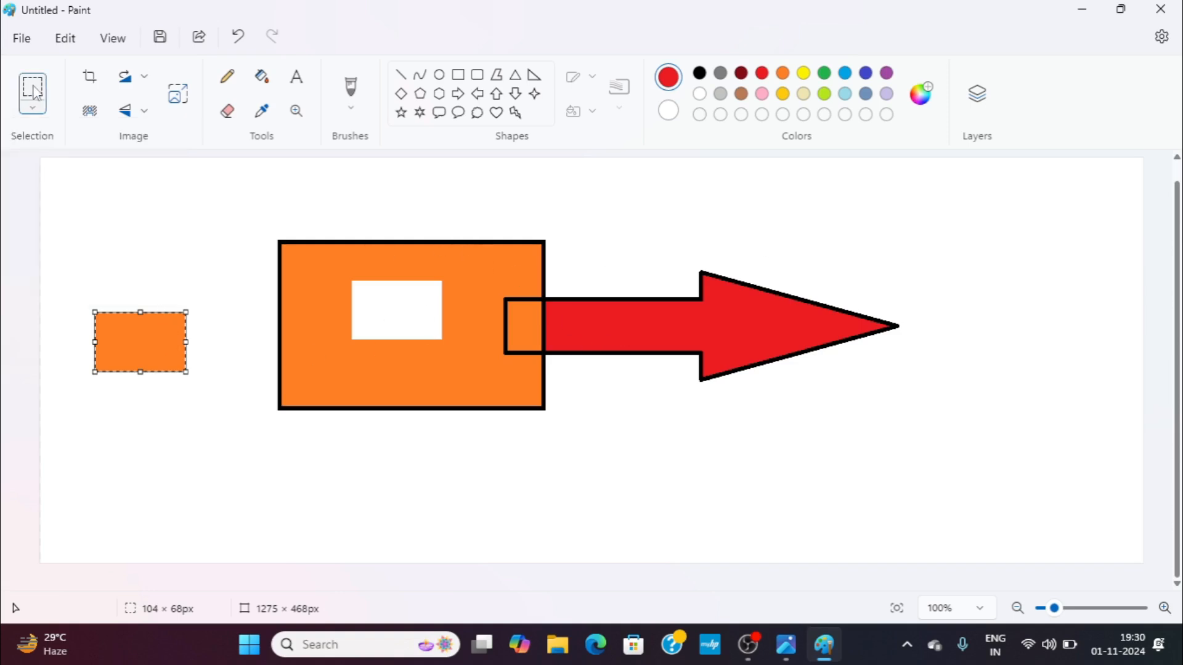
{"action": "left_click_drag", "start_coordinate": [713, 292], "coordinate": [902, 289]}
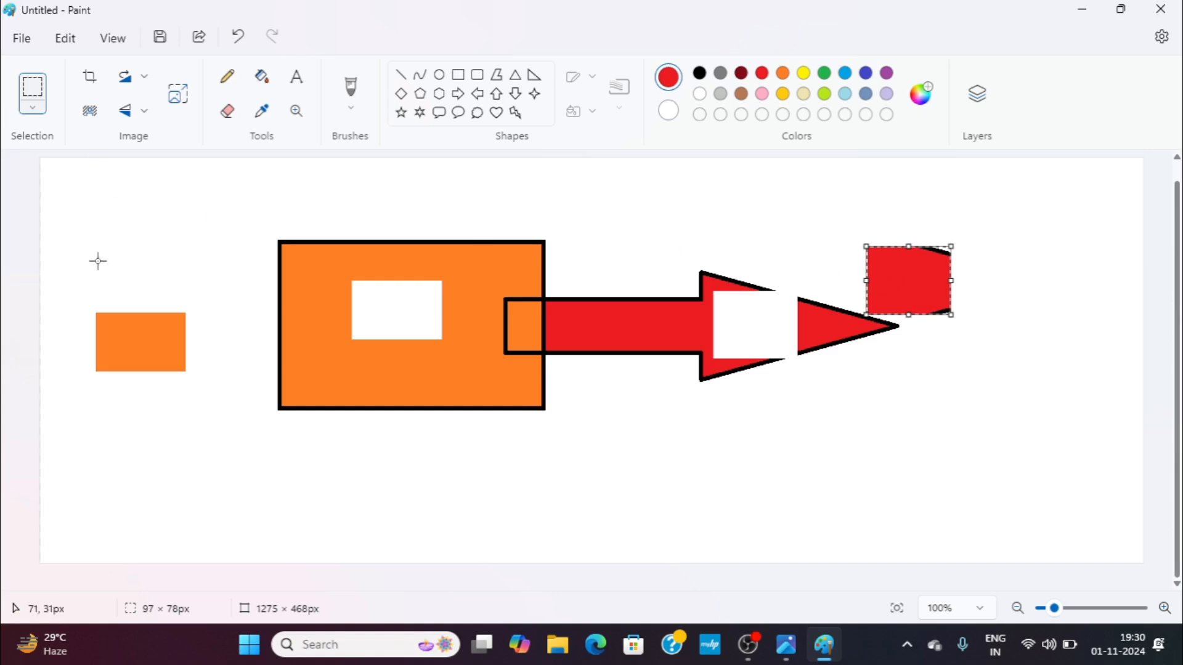
Cut out an irregular piece about 100 × 168 px of the orange rectangle with a free-form selection and move it below the arrow's shaft.
{"action": "left_click", "coordinate": [29, 111]}
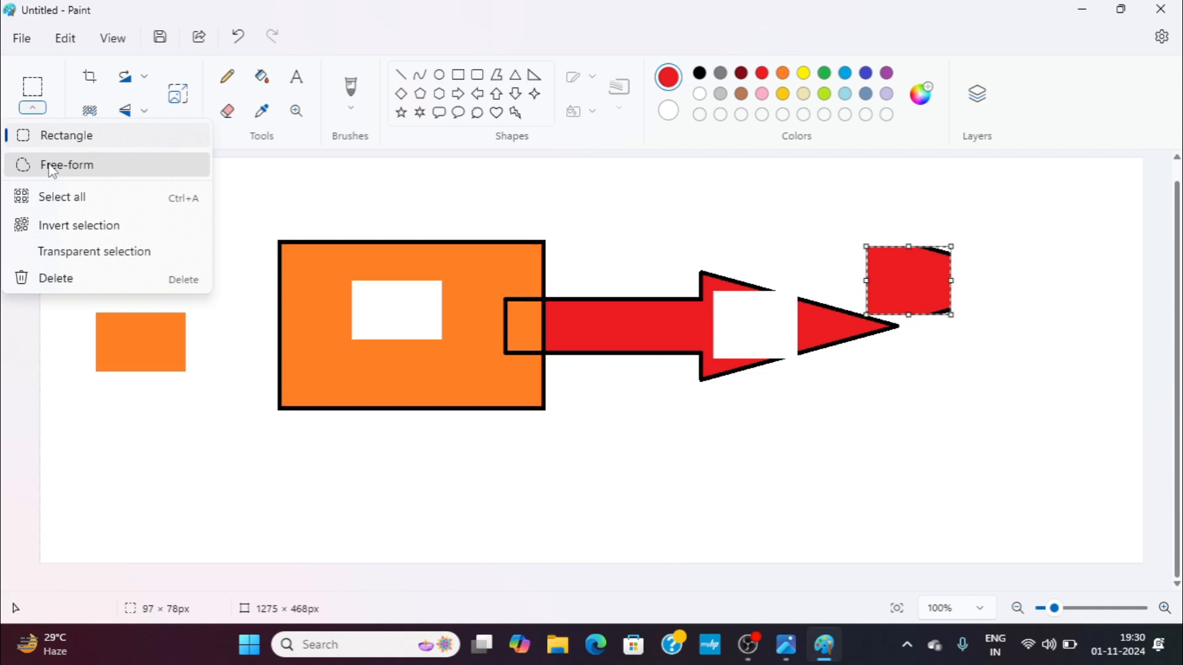
{"action": "left_click", "coordinate": [59, 165]}
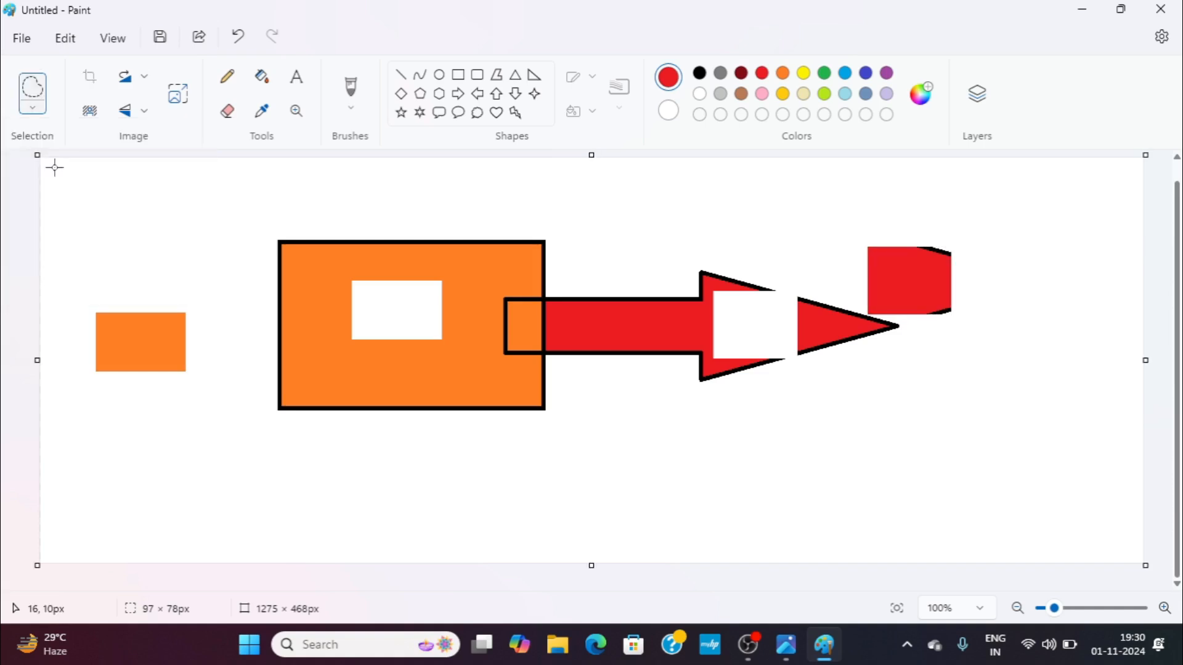
{"action": "mouse_move", "coordinate": [295, 298]}
{"action": "left_mouse_down"}
{"action": "mouse_move", "coordinate": [326, 284]}
{"action": "mouse_move", "coordinate": [341, 346]}
{"action": "mouse_move", "coordinate": [377, 364]}
{"action": "mouse_move", "coordinate": [371, 423]}
{"action": "mouse_move", "coordinate": [336, 410]}
{"action": "mouse_move", "coordinate": [314, 384]}
{"action": "mouse_move", "coordinate": [296, 294]}
{"action": "mouse_move", "coordinate": [346, 445]}
{"action": "mouse_move", "coordinate": [393, 476]}
{"action": "mouse_move", "coordinate": [571, 454]}
{"action": "left_mouse_up"}
Select a free-form piece about 81 × 48 px of the red arrow's shaft and move it below the arrowhead.
{"action": "left_click", "coordinate": [29, 109]}
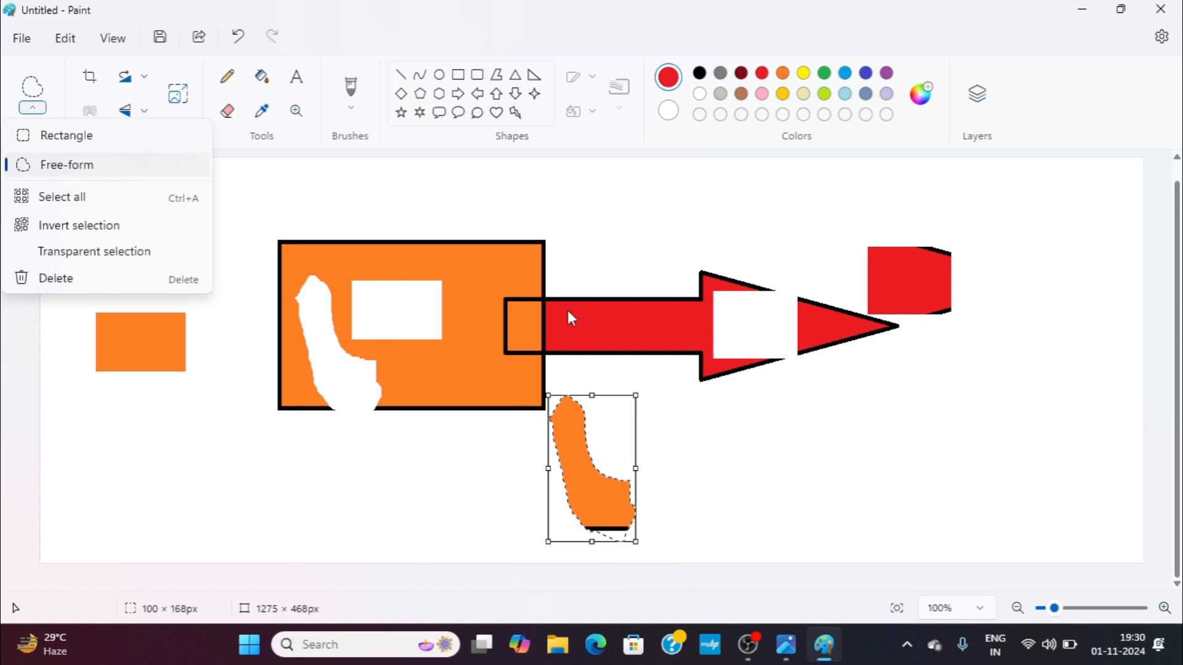
{"action": "left_click", "coordinate": [62, 164]}
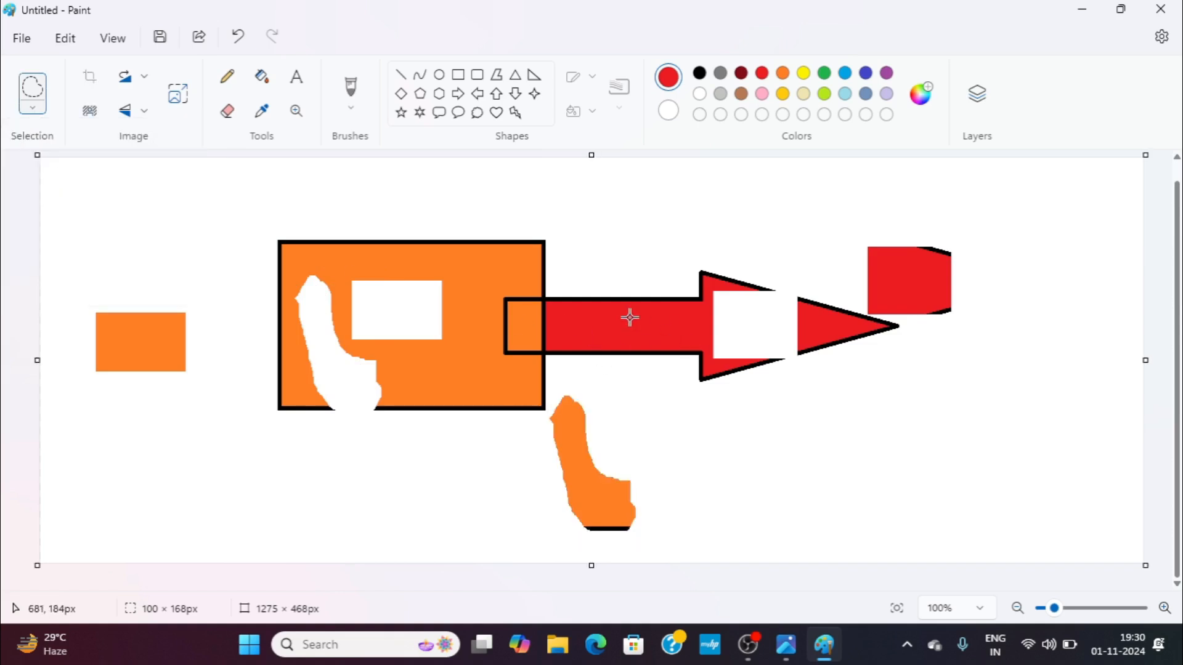
{"action": "mouse_move", "coordinate": [641, 309]}
{"action": "left_mouse_down"}
{"action": "mouse_move", "coordinate": [573, 310]}
{"action": "mouse_move", "coordinate": [590, 352]}
{"action": "mouse_move", "coordinate": [637, 311]}
{"action": "mouse_move", "coordinate": [633, 355]}
{"action": "mouse_move", "coordinate": [751, 445]}
{"action": "left_mouse_up"}
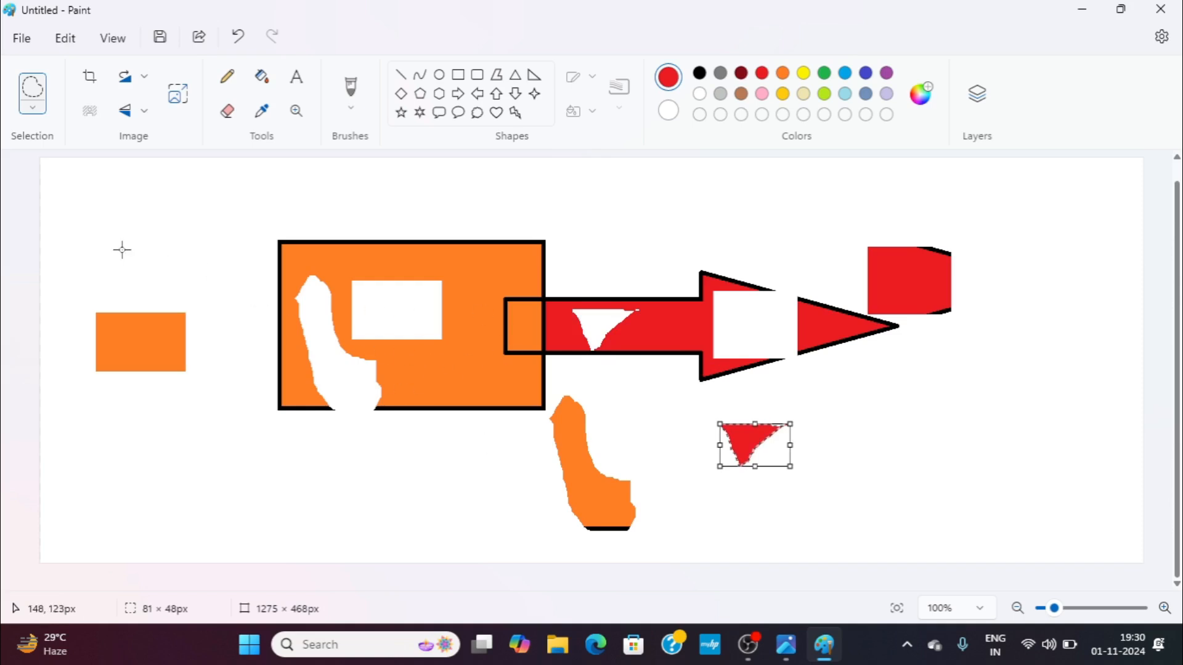
Select the entire canvas content and shift the whole drawing slightly right and down.
{"action": "left_click", "coordinate": [38, 112]}
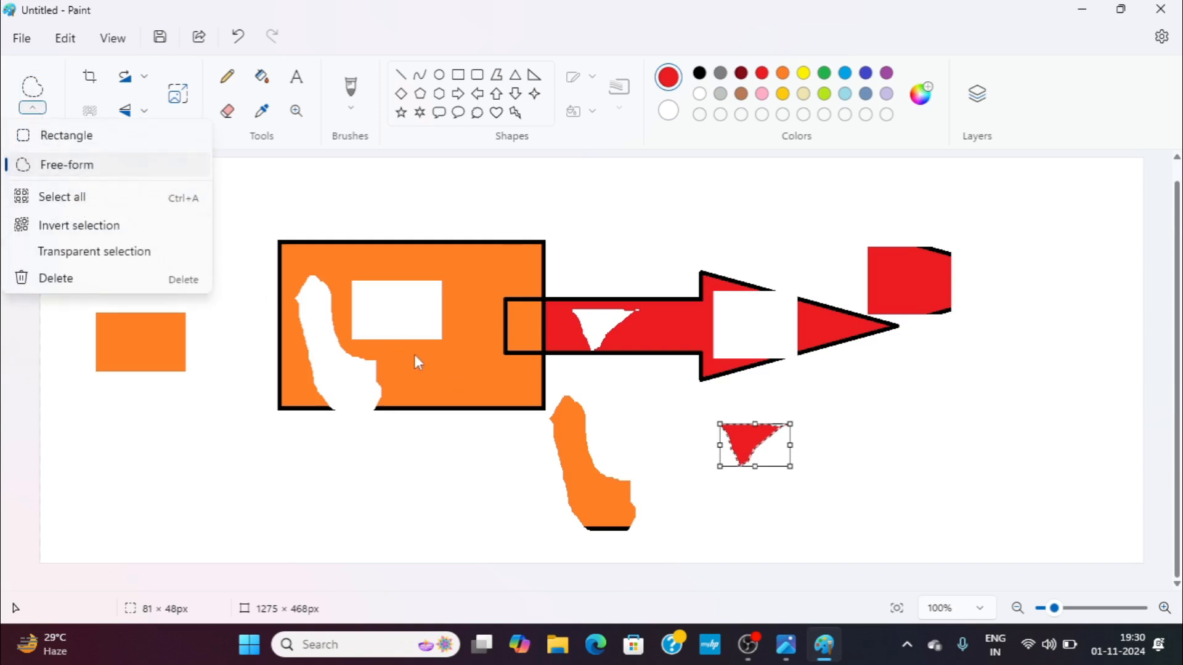
{"action": "left_click", "coordinate": [108, 199]}
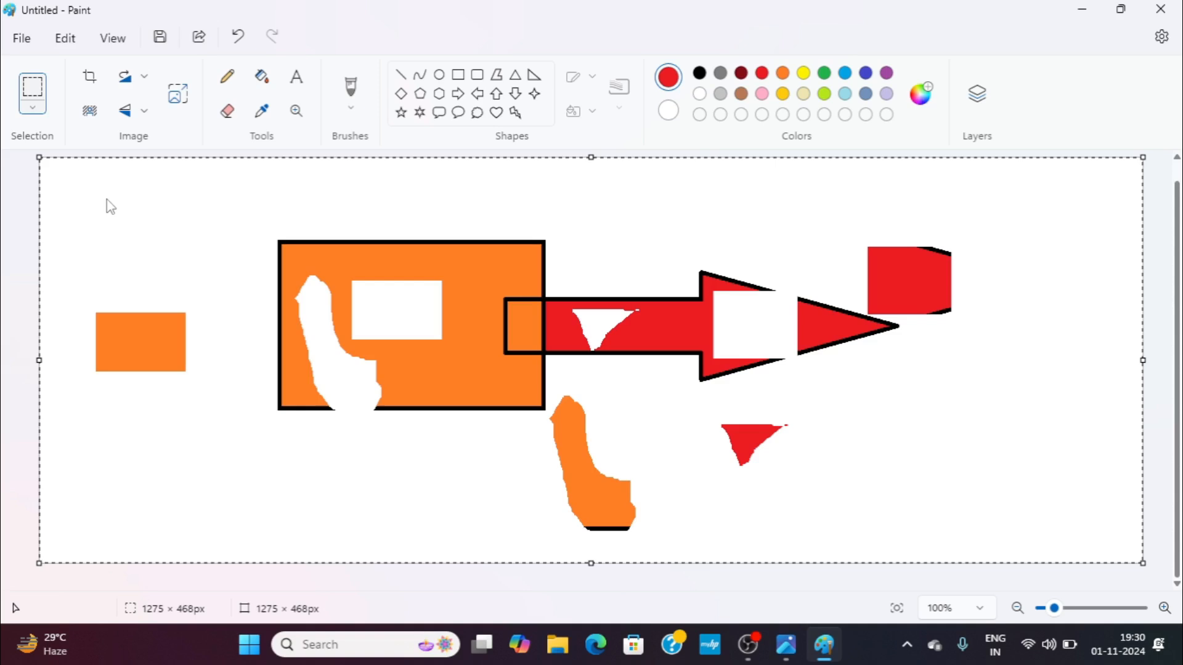
{"action": "mouse_move", "coordinate": [283, 265]}
{"action": "left_mouse_down"}
{"action": "mouse_move", "coordinate": [338, 312]}
{"action": "mouse_move", "coordinate": [576, 338]}
{"action": "mouse_move", "coordinate": [317, 452]}
{"action": "mouse_move", "coordinate": [132, 302]}
{"action": "mouse_move", "coordinate": [299, 391]}
{"action": "mouse_move", "coordinate": [397, 309]}
{"action": "mouse_move", "coordinate": [373, 294]}
{"action": "left_mouse_up"}
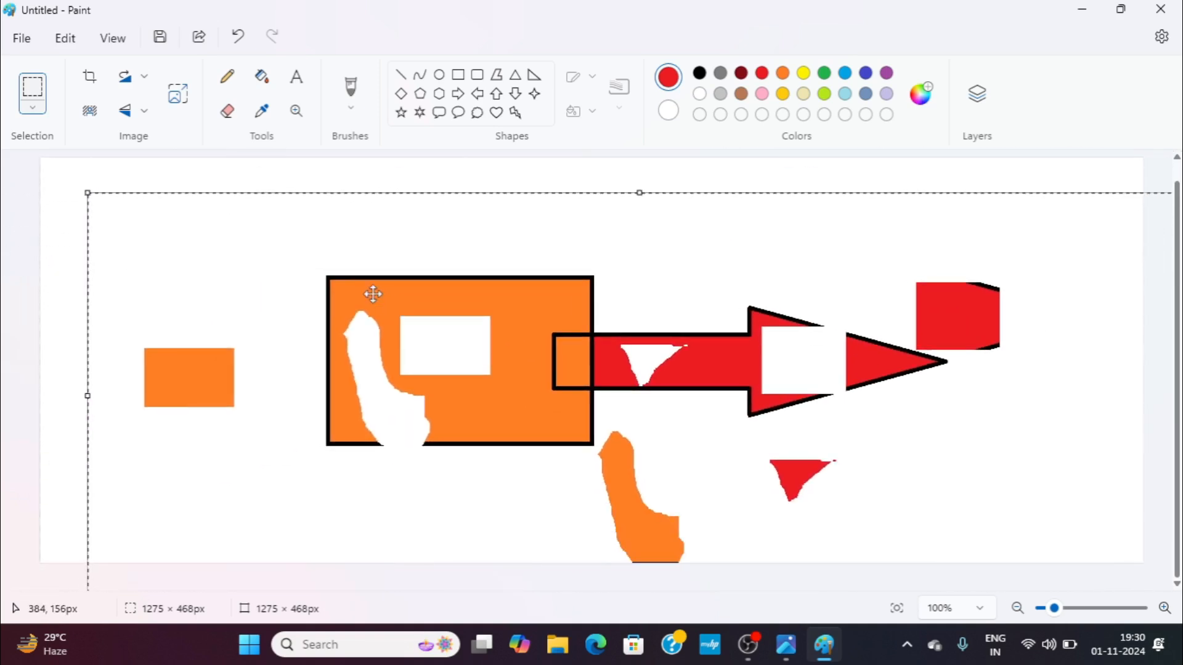
Select everything on the canvas and delete it.
{"action": "left_click", "coordinate": [33, 107]}
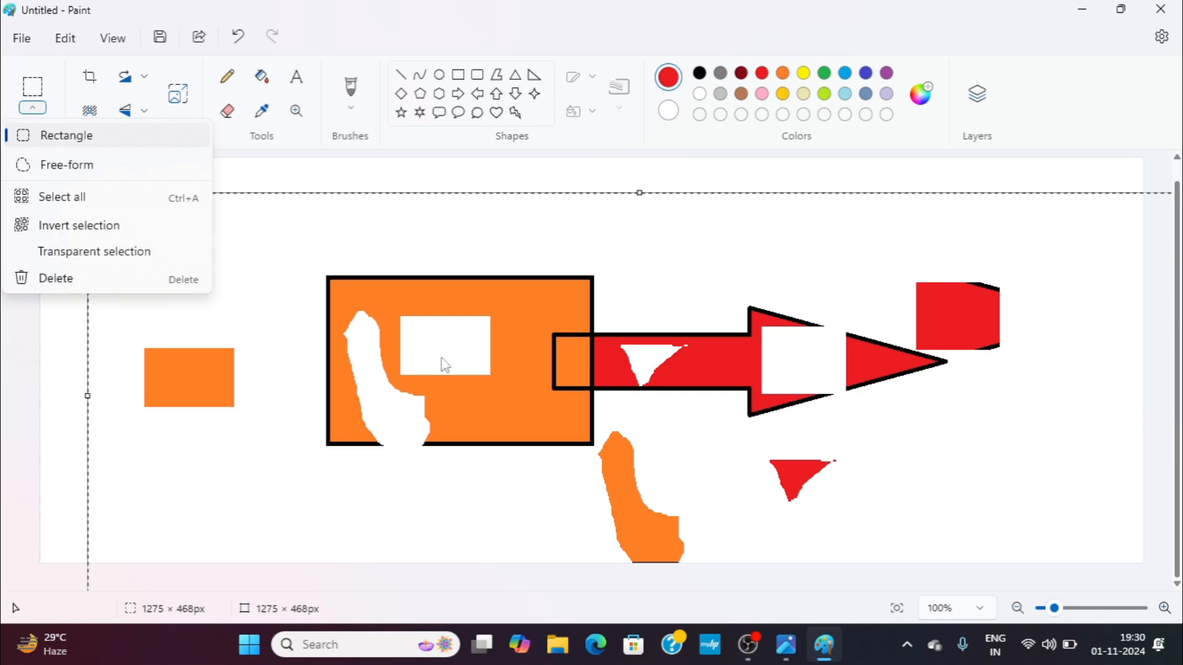
{"action": "left_click", "coordinate": [263, 209]}
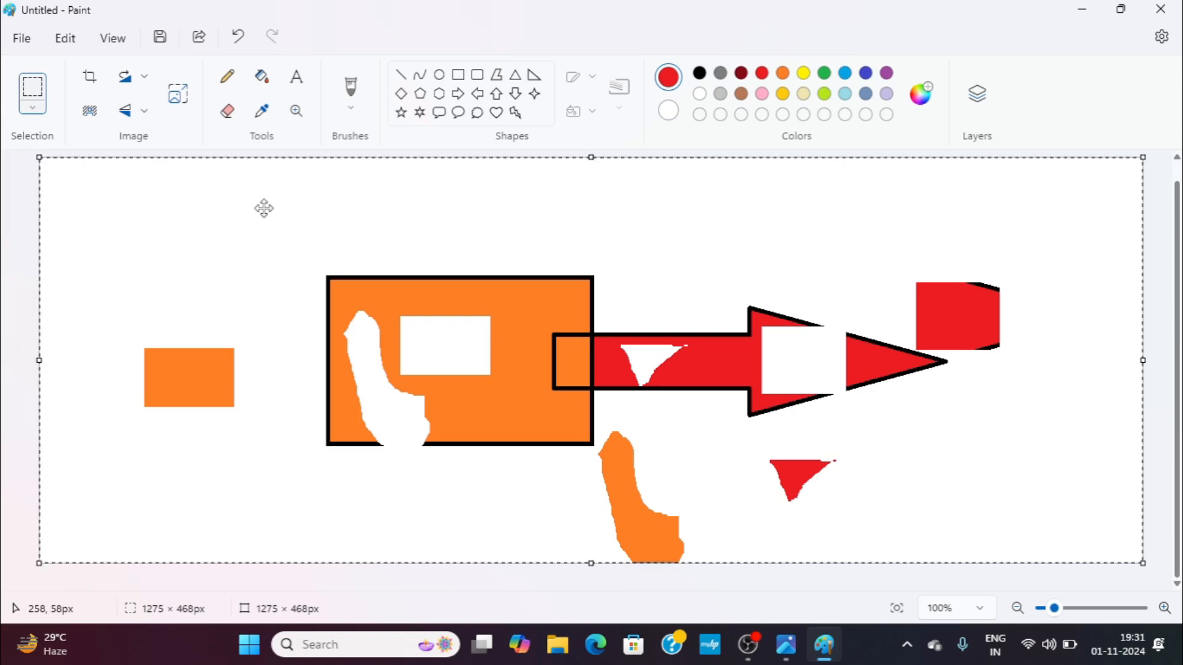
{"action": "key", "text": "Delete"}
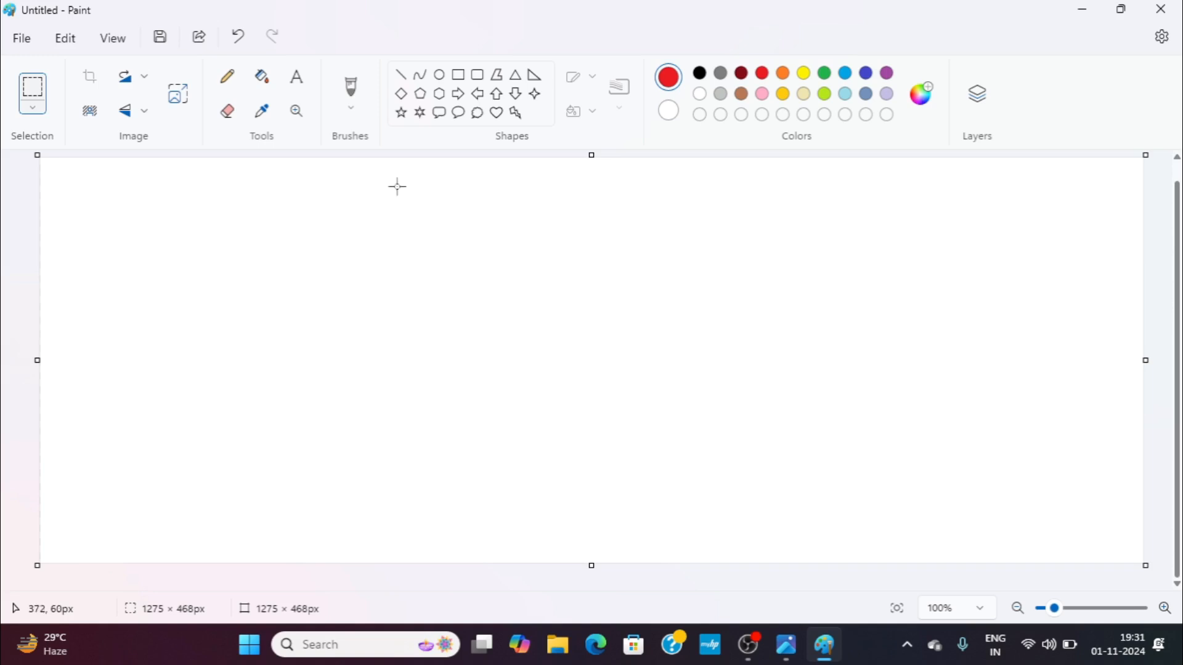
Draw a black-outlined pentagon about 260 × 257 px and a rounded rectangular callout about 420 × 205 px to its right.
{"action": "left_click", "coordinate": [419, 95]}
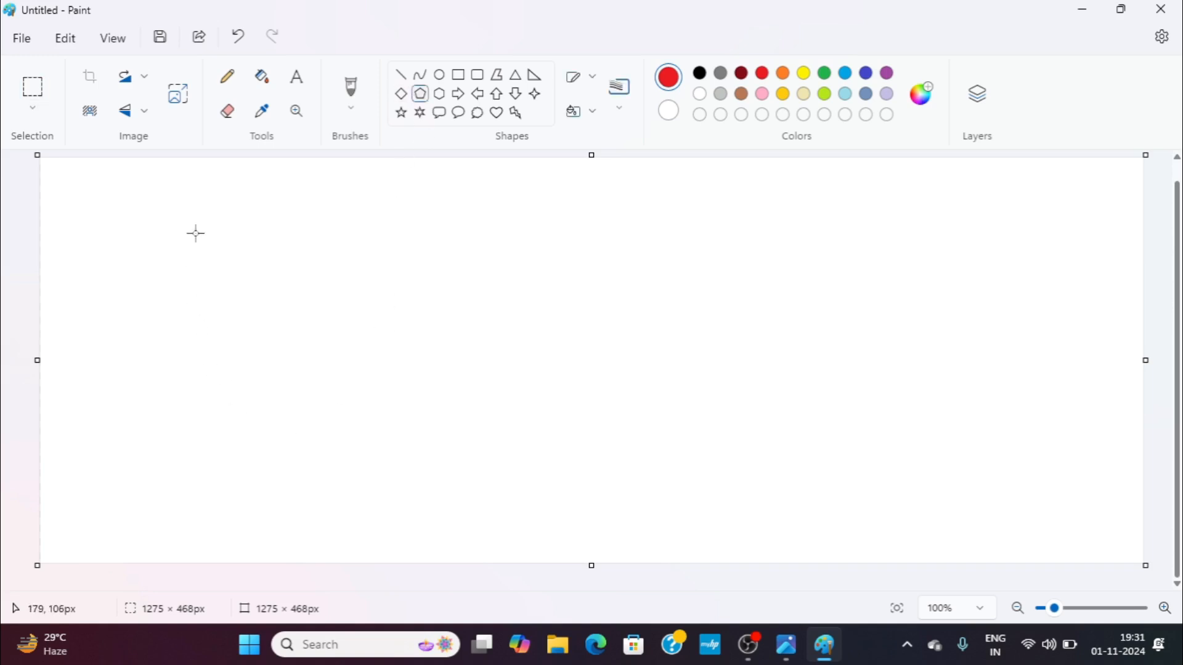
{"action": "left_click_drag", "start_coordinate": [194, 229], "coordinate": [421, 454]}
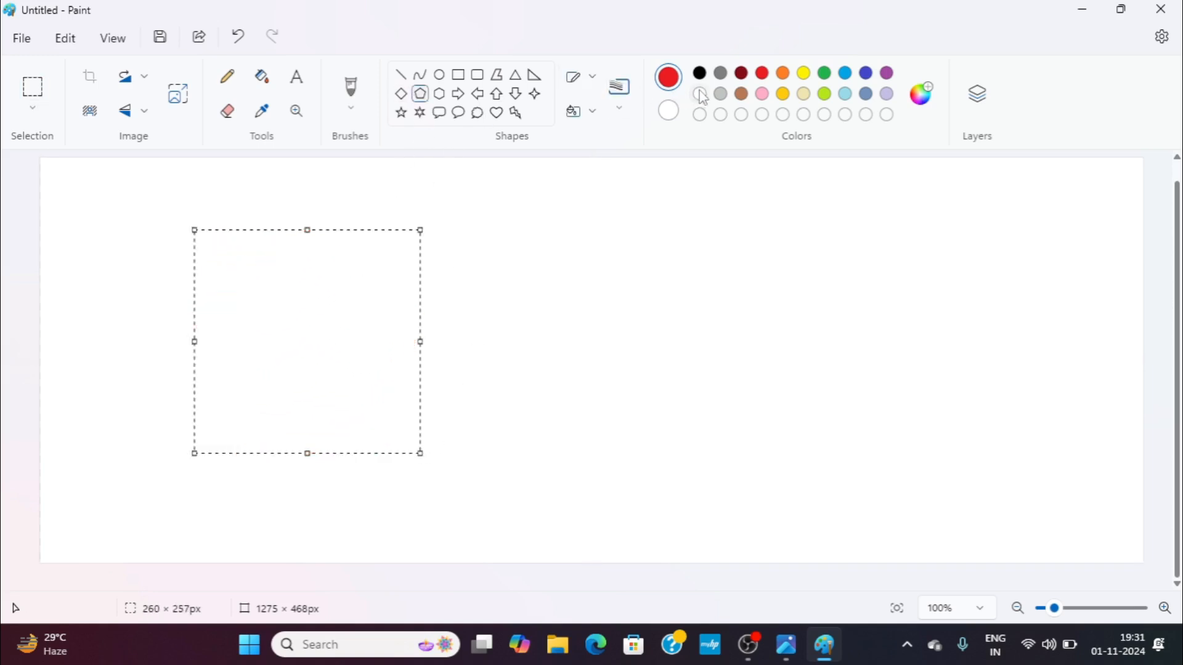
{"action": "left_click", "coordinate": [701, 75]}
{"action": "left_click", "coordinate": [438, 113]}
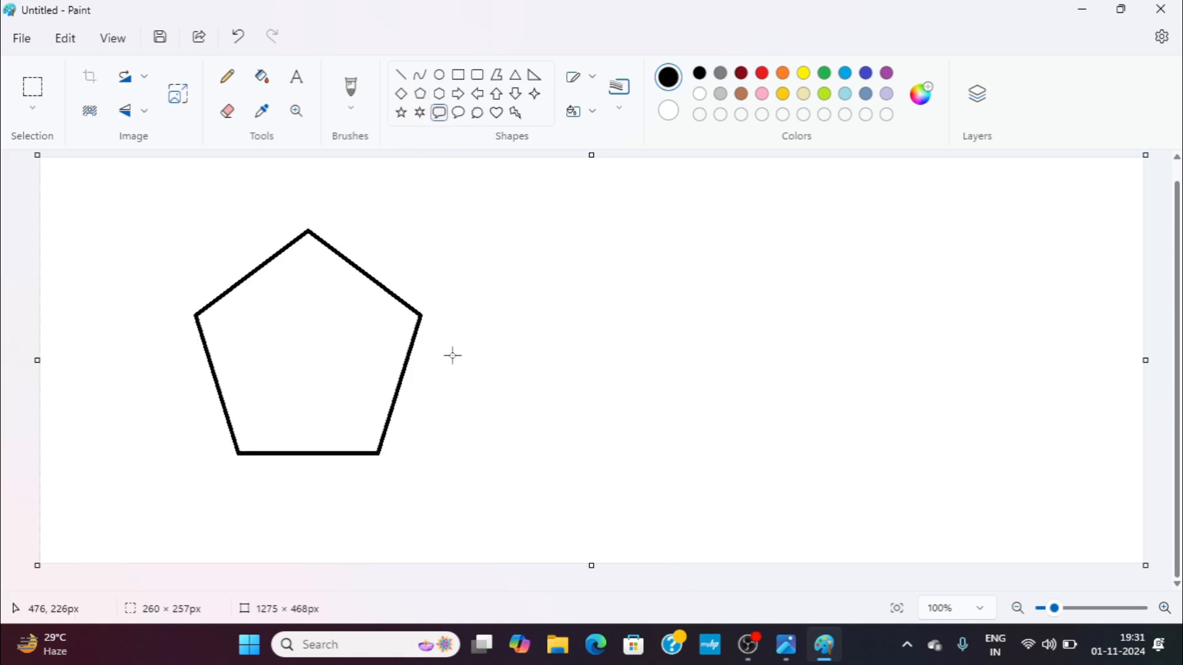
{"action": "left_click_drag", "start_coordinate": [457, 237], "coordinate": [824, 416]}
Fill the pentagon with red and the rounded rectangular callout with gold.
{"action": "left_click", "coordinate": [262, 77]}
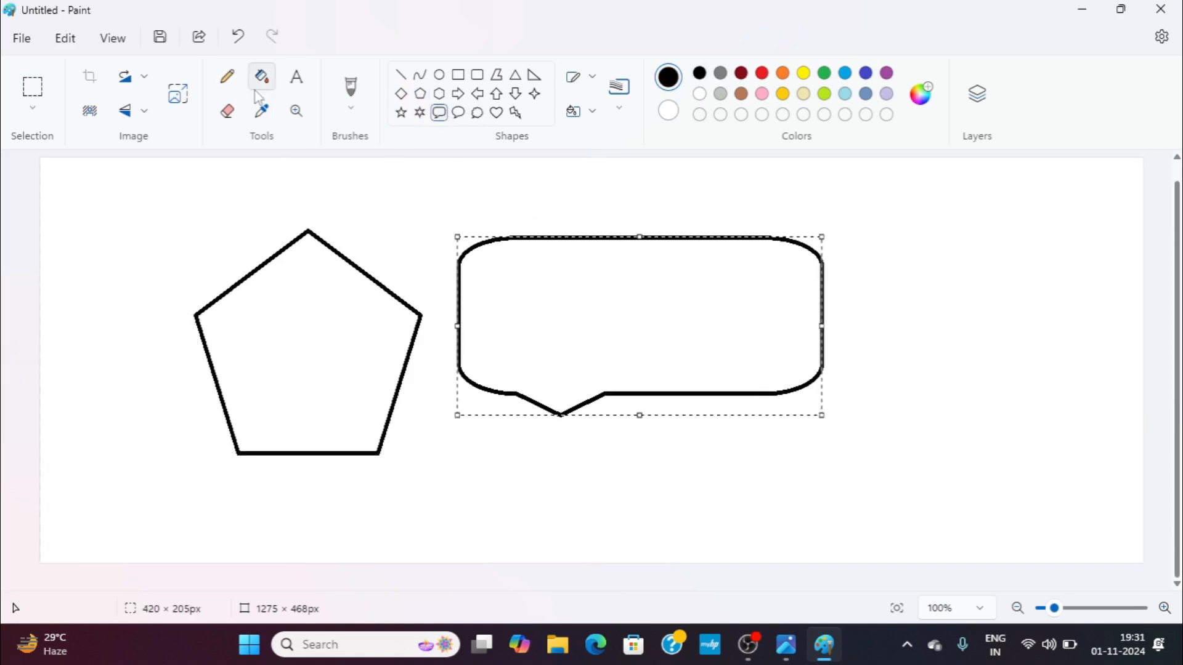
{"action": "left_click", "coordinate": [762, 73]}
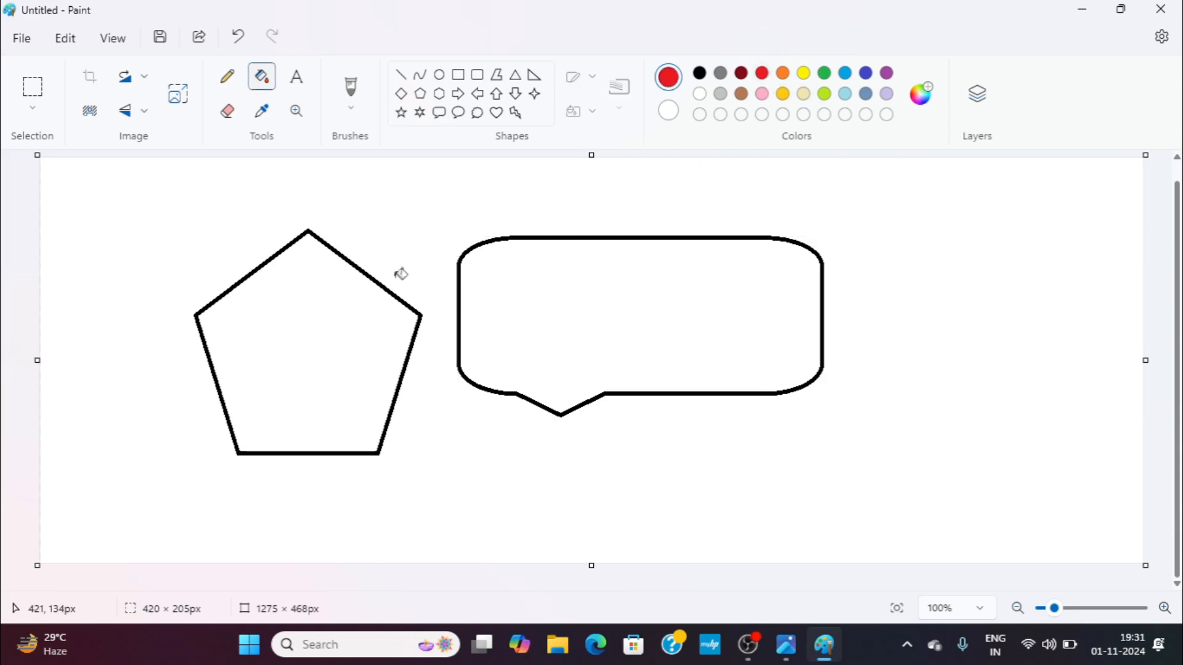
{"action": "left_click", "coordinate": [382, 290]}
{"action": "left_click", "coordinate": [783, 94]}
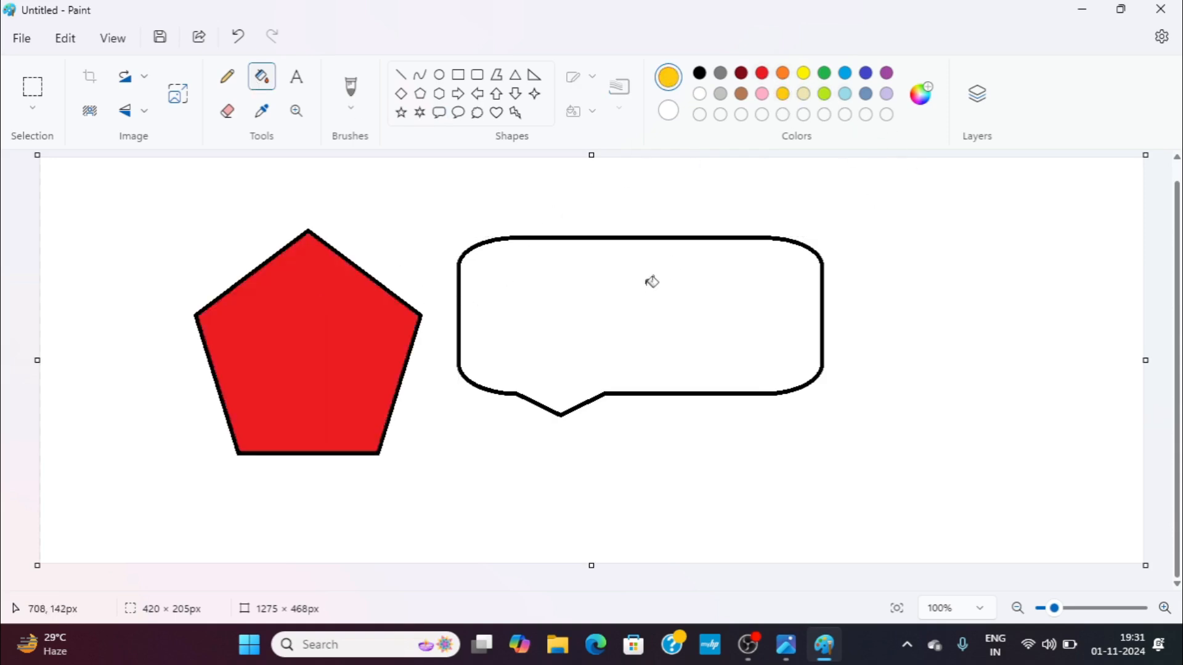
{"action": "left_click", "coordinate": [649, 280]}
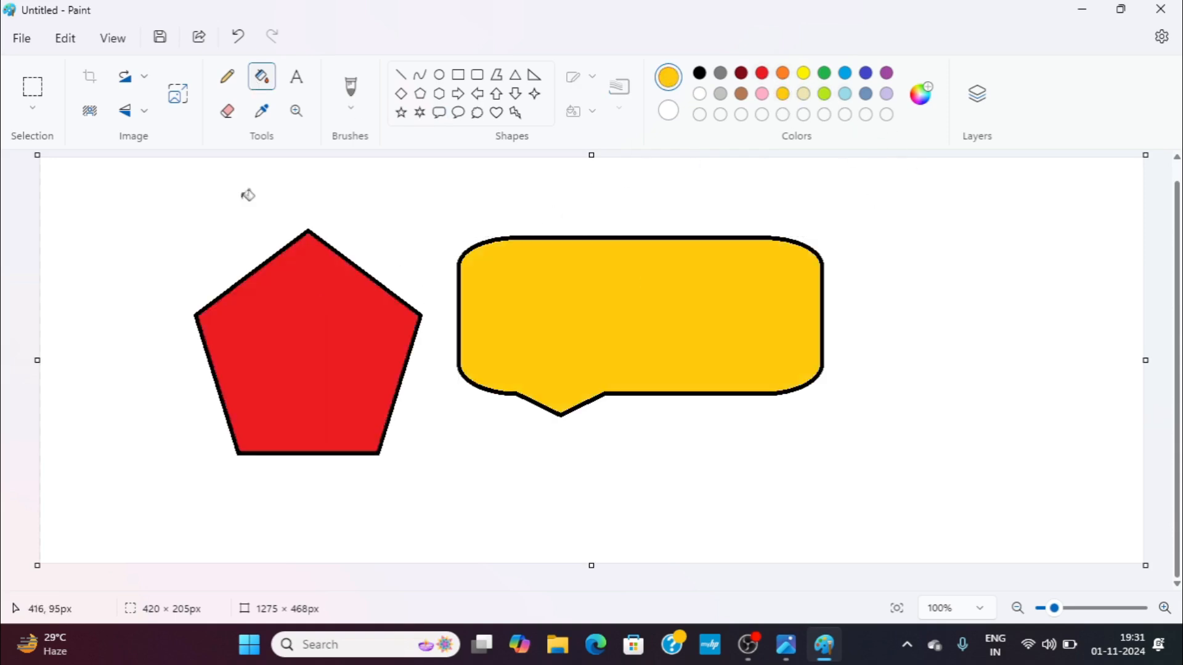
Select a rectangular area about 194 × 144 px inside the callout and invert the selection.
{"action": "left_click", "coordinate": [32, 91]}
{"action": "left_click_drag", "start_coordinate": [489, 246], "coordinate": [657, 371]}
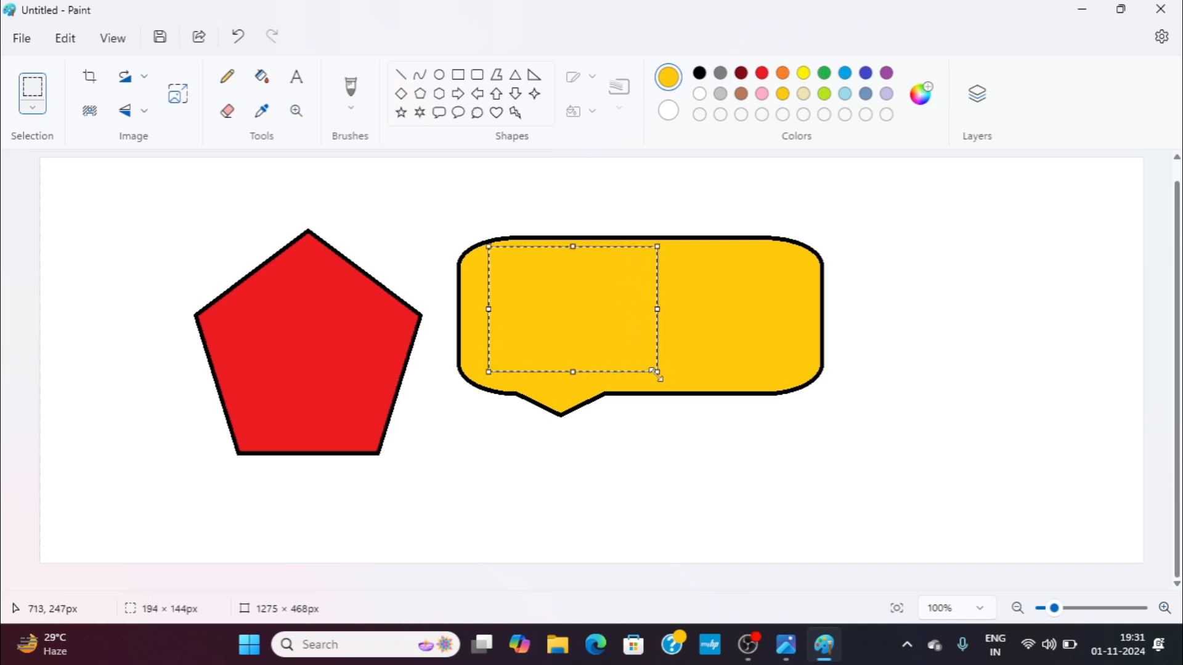
{"action": "left_click", "coordinate": [32, 108]}
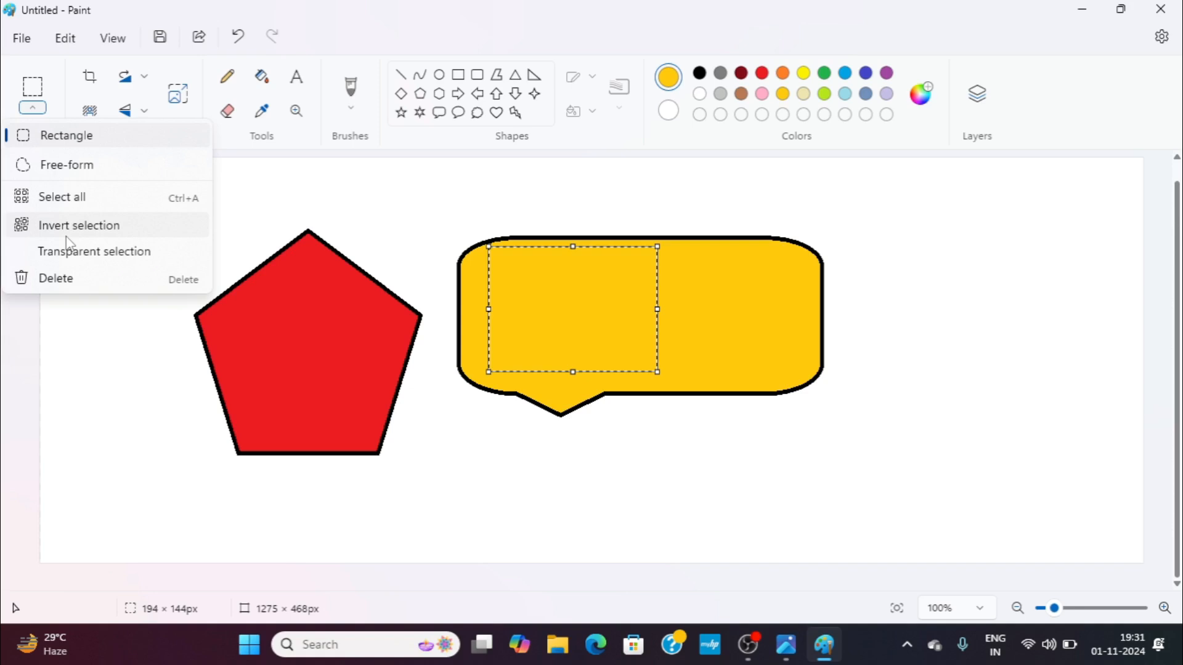
{"action": "left_click", "coordinate": [66, 229]}
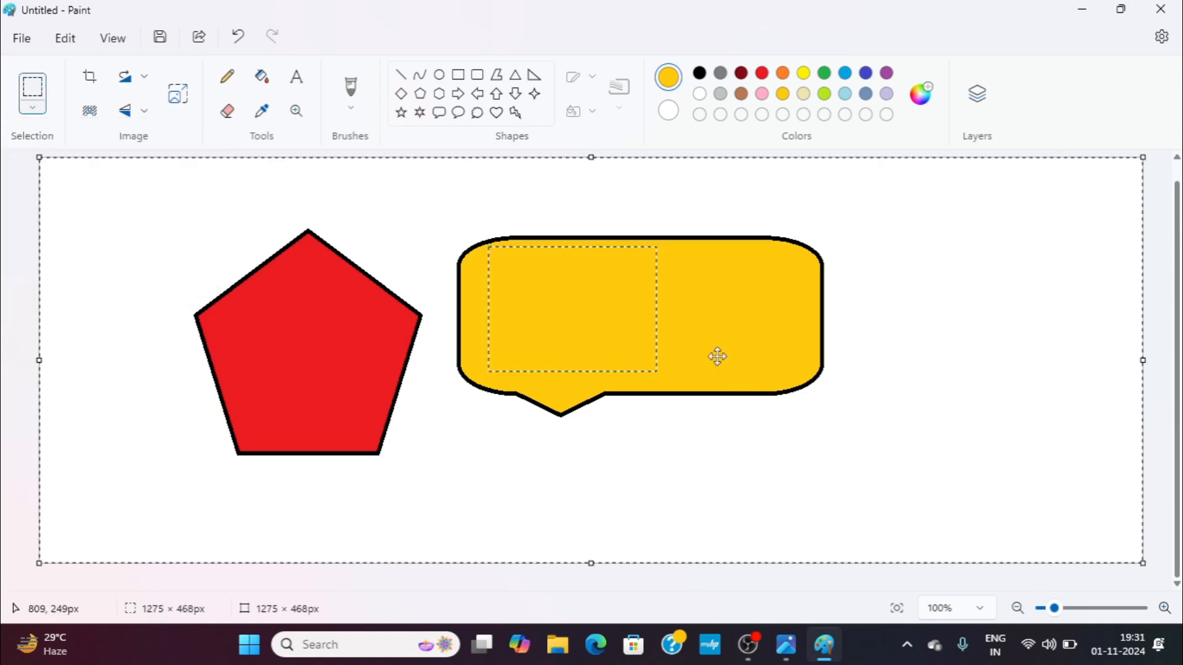
Try moving the inverted selection around the unselected rectangle in the callout, and undo the move.
{"action": "left_click_drag", "start_coordinate": [602, 324], "coordinate": [592, 343]}
{"action": "left_click_drag", "start_coordinate": [572, 369], "coordinate": [595, 310]}
{"action": "key", "text": "ctrl+z"}
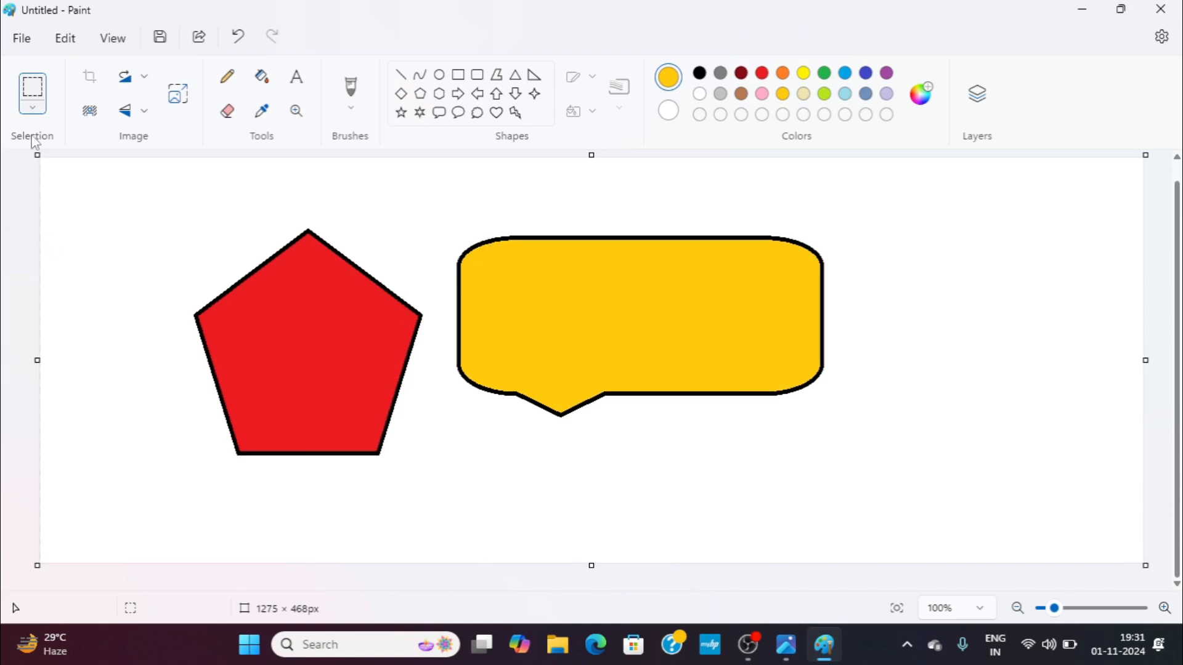
{"action": "left_click", "coordinate": [43, 108]}
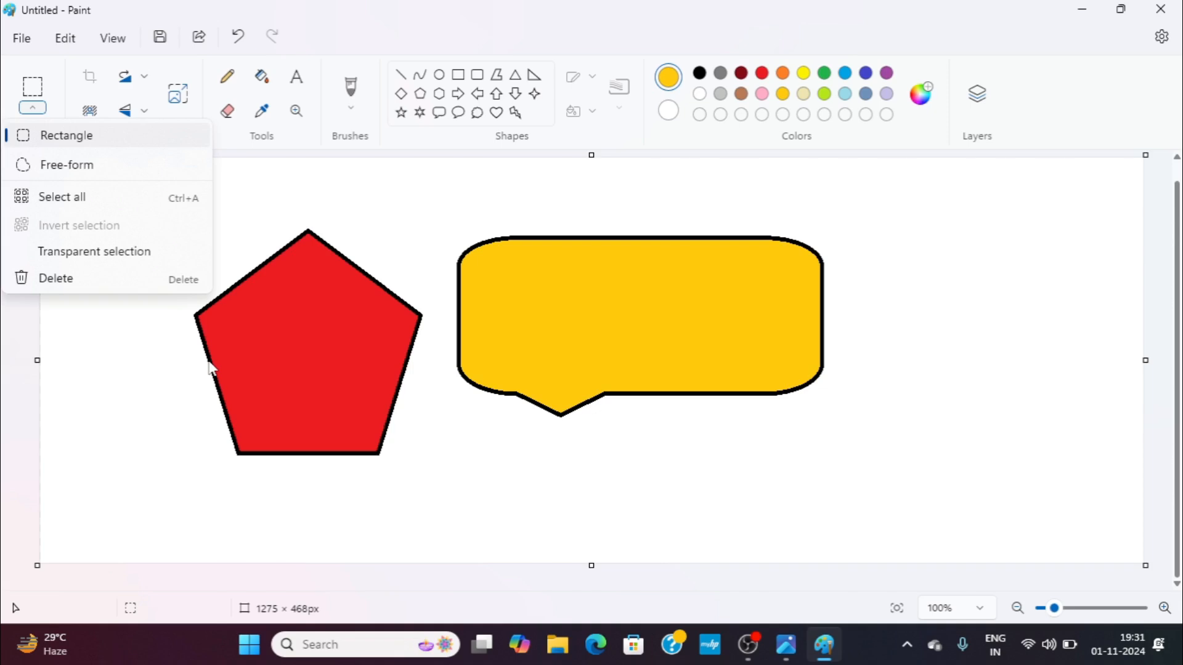
{"action": "left_click", "coordinate": [293, 210]}
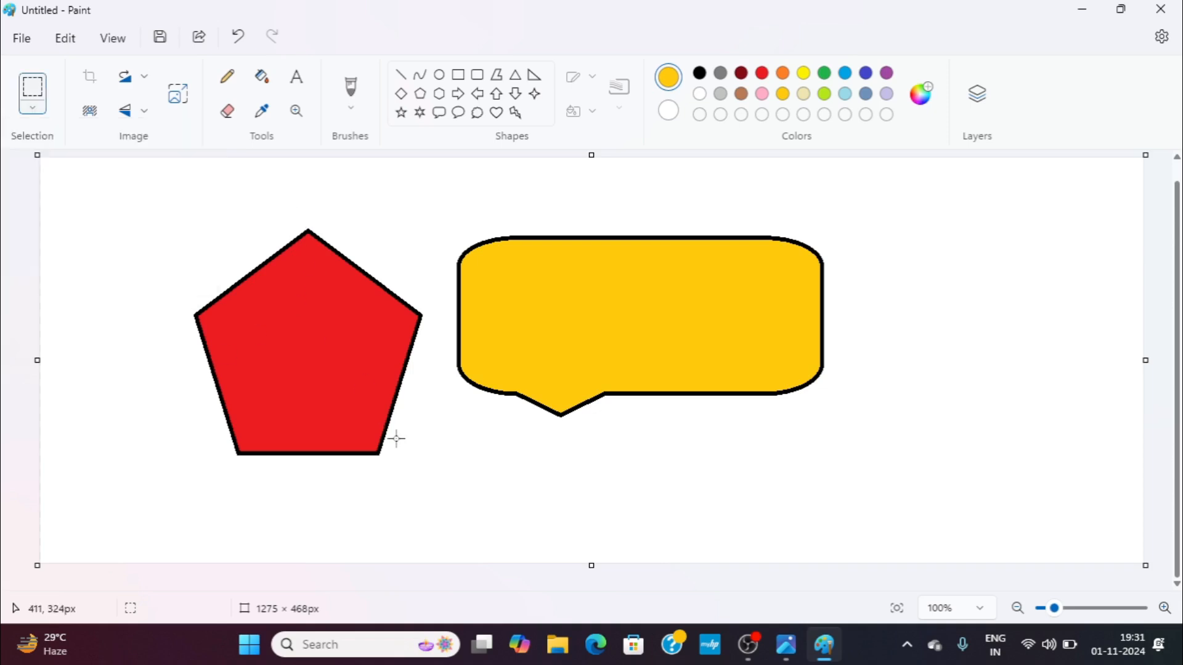
{"action": "left_click", "coordinate": [33, 111]}
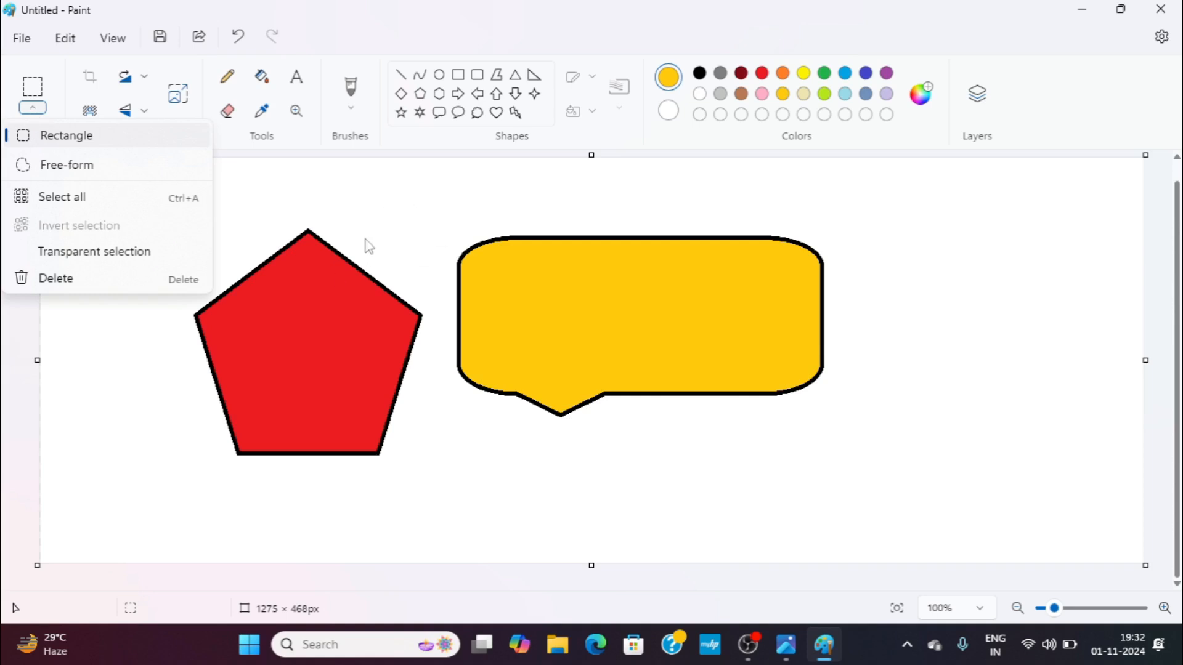
{"action": "left_click", "coordinate": [346, 203]}
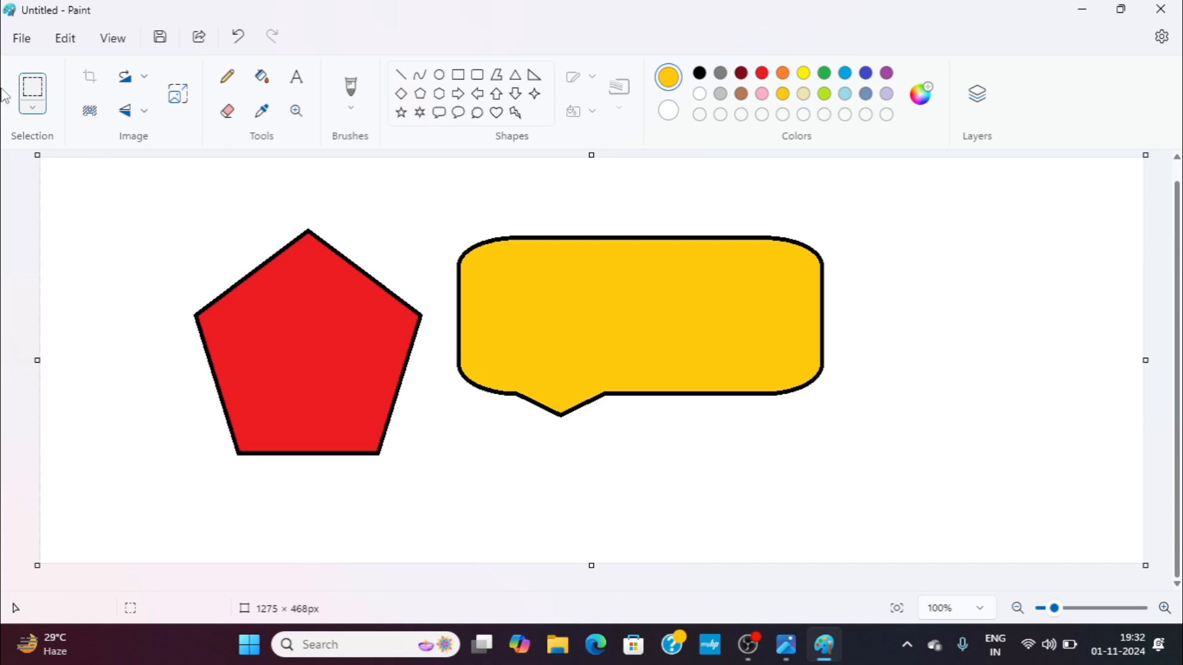
Import the "birds" picture from the Desktop folder onto the canvas.
{"action": "left_click", "coordinate": [27, 38]}
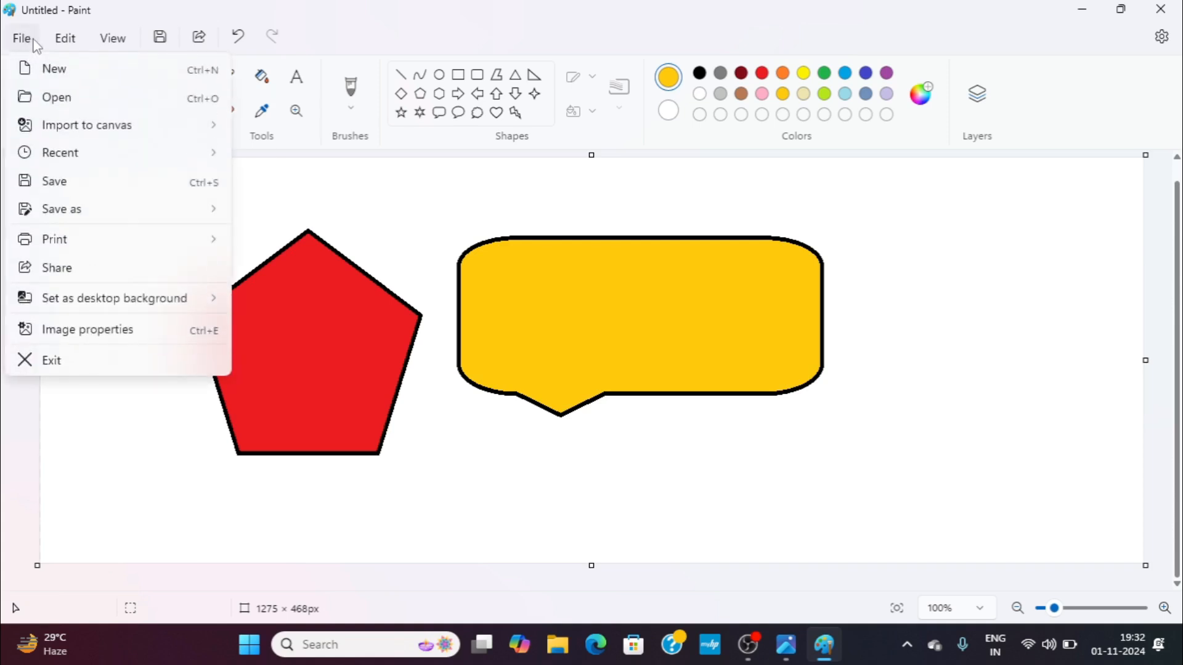
{"action": "mouse_move", "coordinate": [91, 138]}
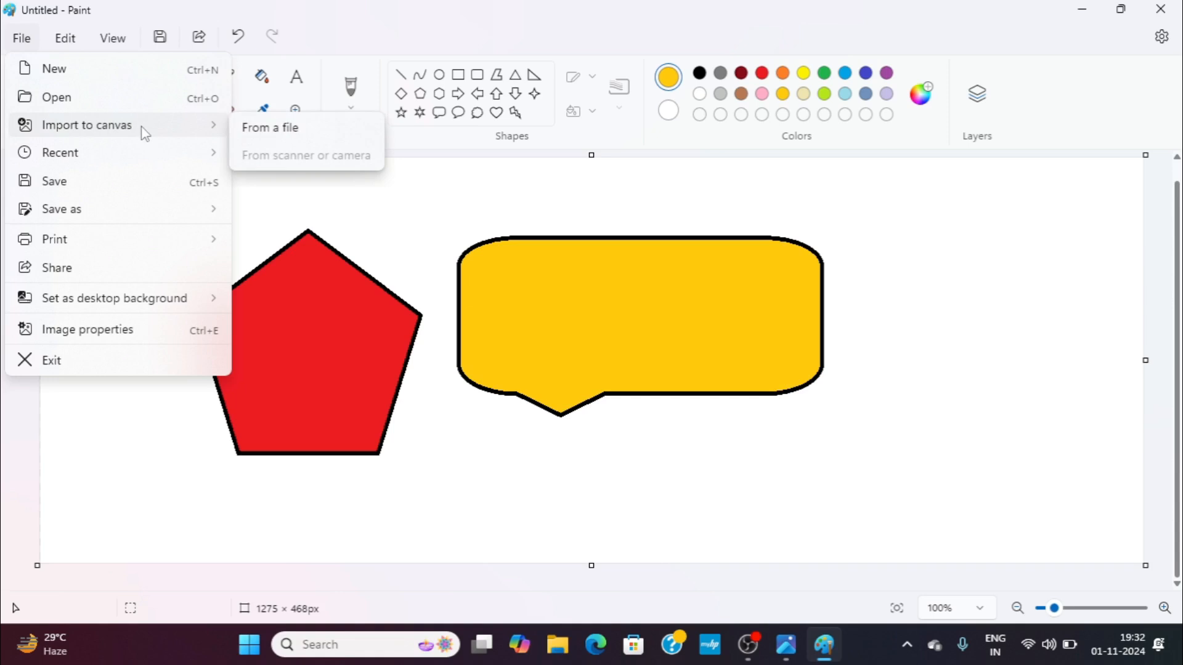
{"action": "left_click", "coordinate": [253, 126]}
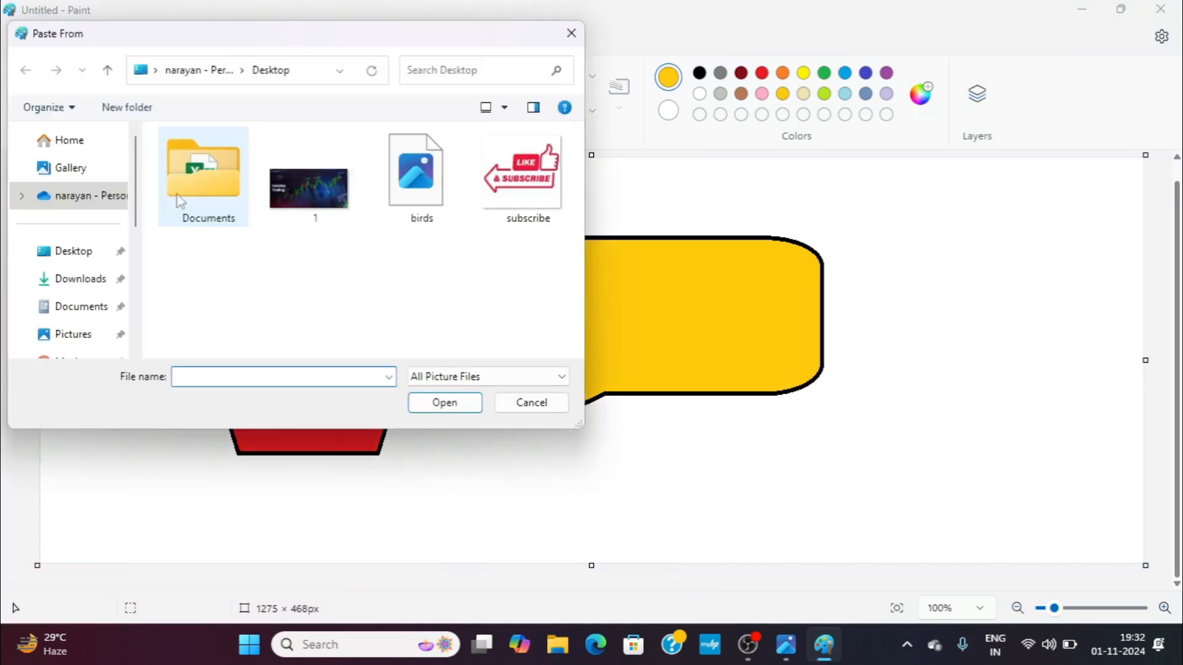
{"action": "left_click", "coordinate": [404, 221]}
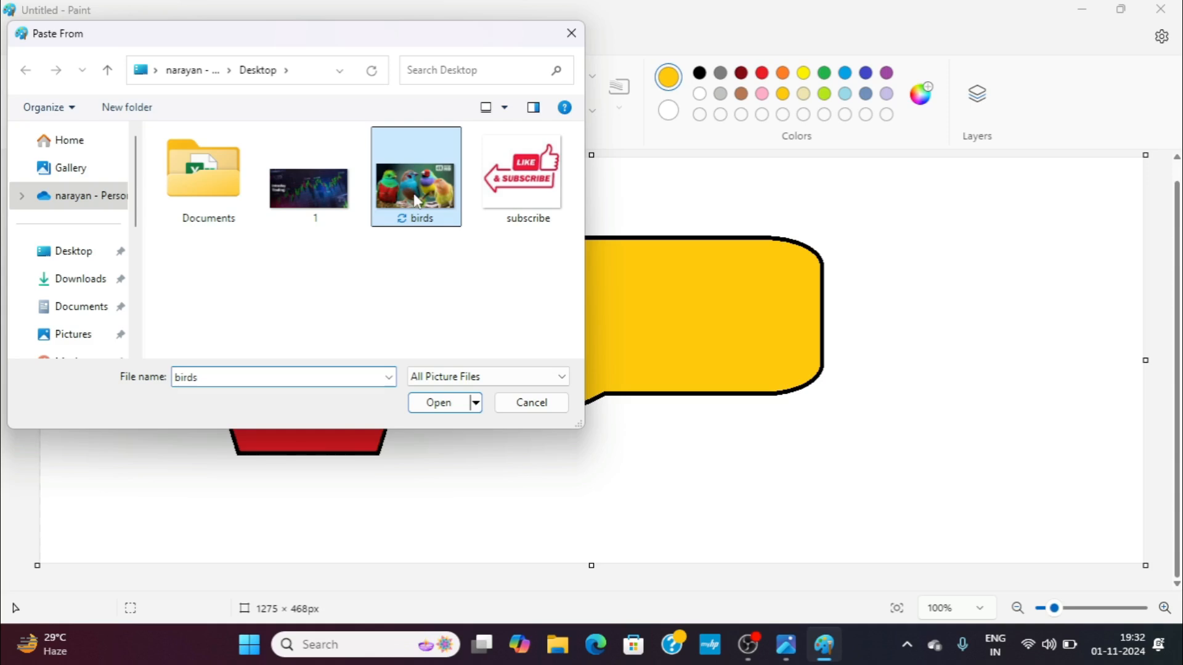
{"action": "left_click", "coordinate": [444, 414]}
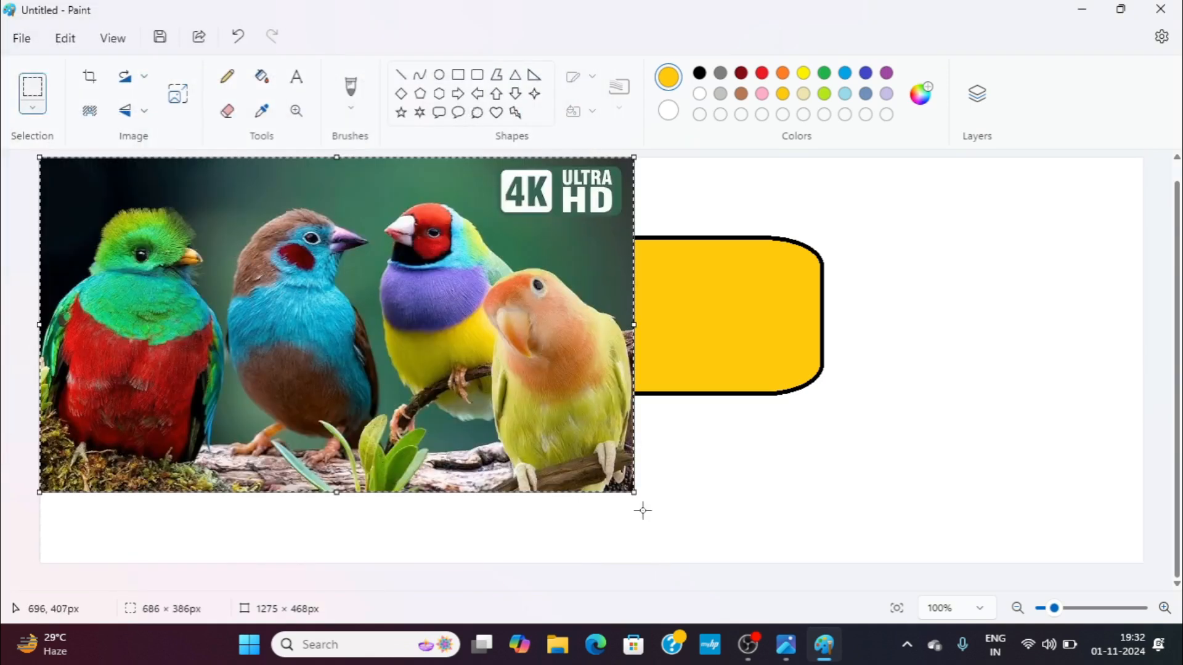
Shrink the imported birds picture to about 375 × 247 px and delete it from the canvas.
{"action": "left_click_drag", "start_coordinate": [634, 493], "coordinate": [326, 397]}
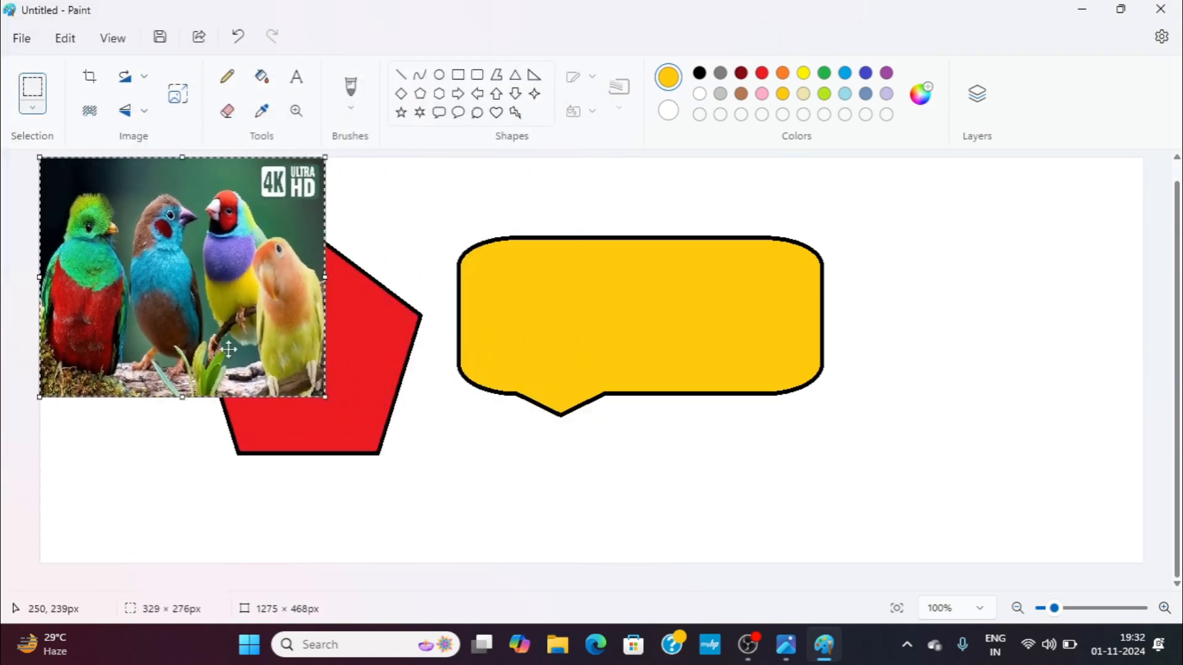
{"action": "left_click_drag", "start_coordinate": [326, 158], "coordinate": [379, 184]}
{"action": "left_click", "coordinate": [33, 108]}
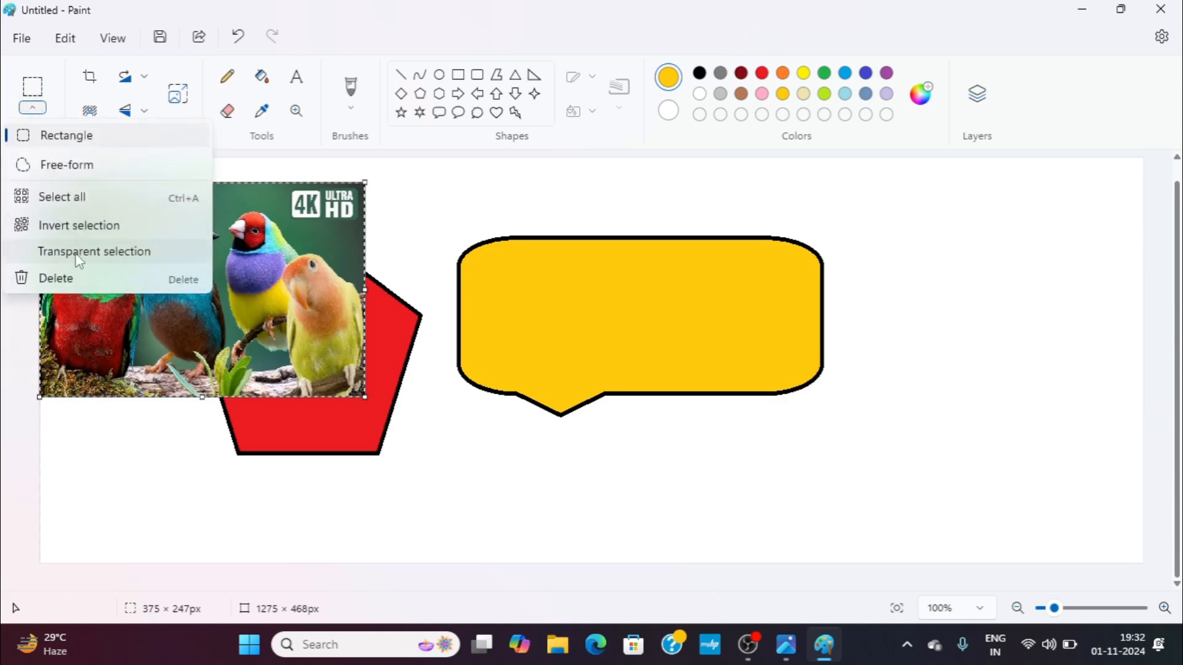
{"action": "key", "text": "Delete"}
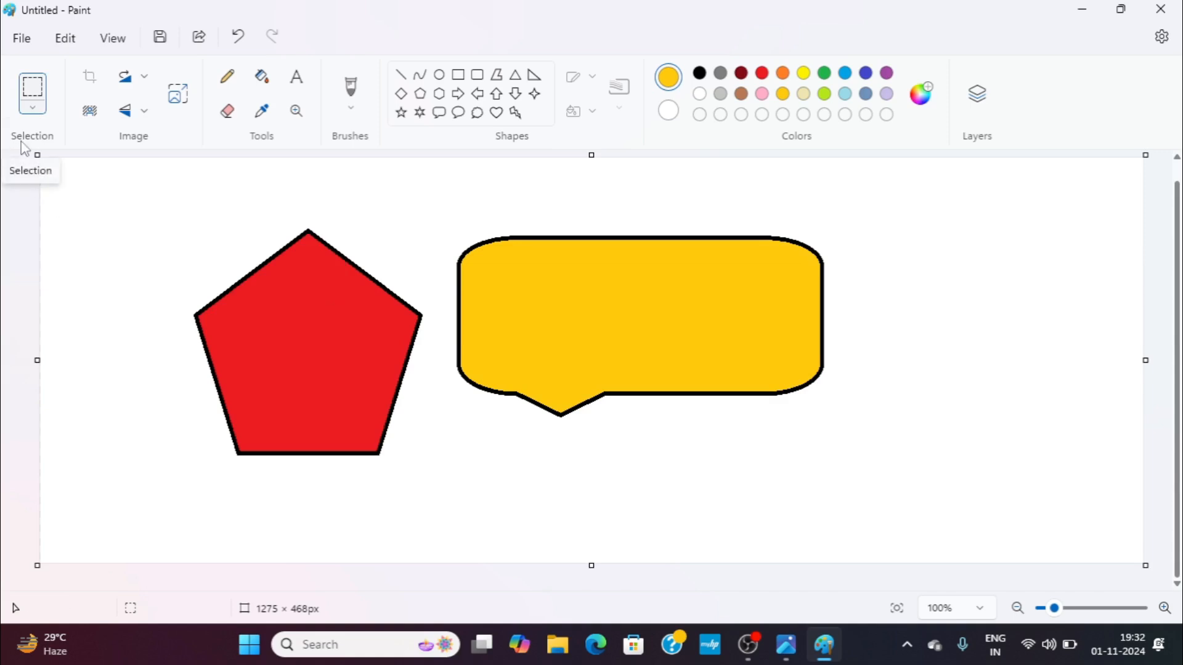
Import the "subscribe" picture from the Desktop folder onto the canvas.
{"action": "left_click", "coordinate": [20, 40]}
{"action": "mouse_move", "coordinate": [65, 133]}
{"action": "left_click", "coordinate": [269, 116]}
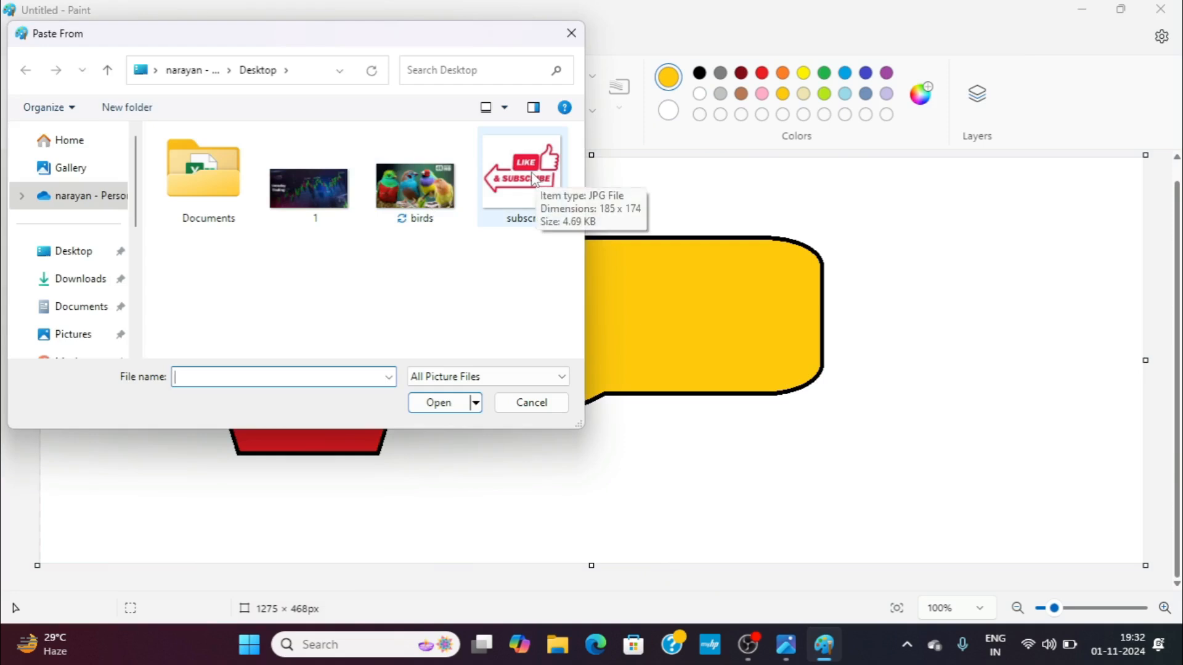
{"action": "left_click", "coordinate": [534, 179]}
{"action": "left_click", "coordinate": [459, 402]}
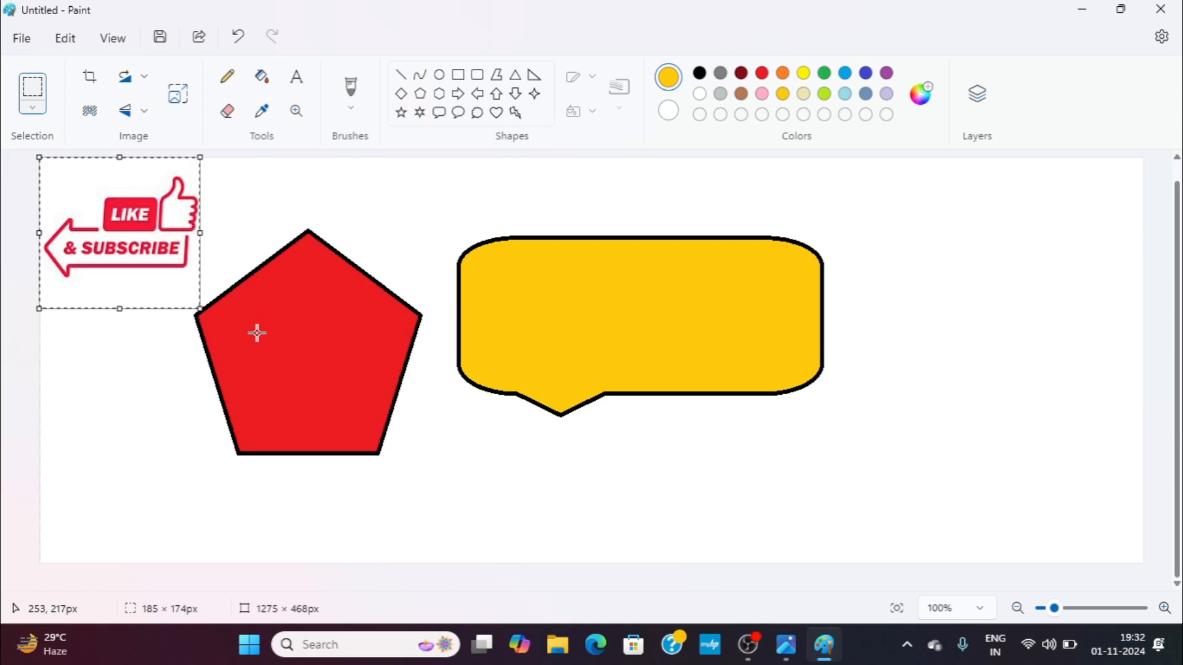
Place the Like & Subscribe picture inside the gold callout and shrink it to about 119 × 110 px.
{"action": "left_click_drag", "start_coordinate": [131, 250], "coordinate": [607, 332]}
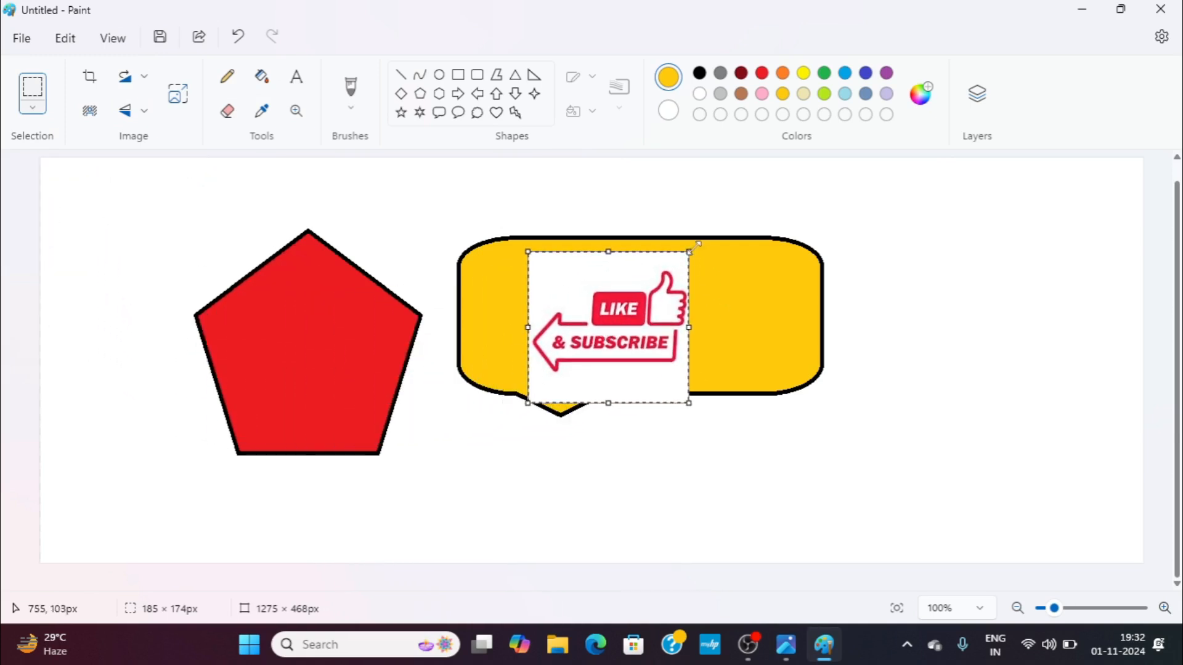
{"action": "left_click_drag", "start_coordinate": [687, 253], "coordinate": [626, 307]}
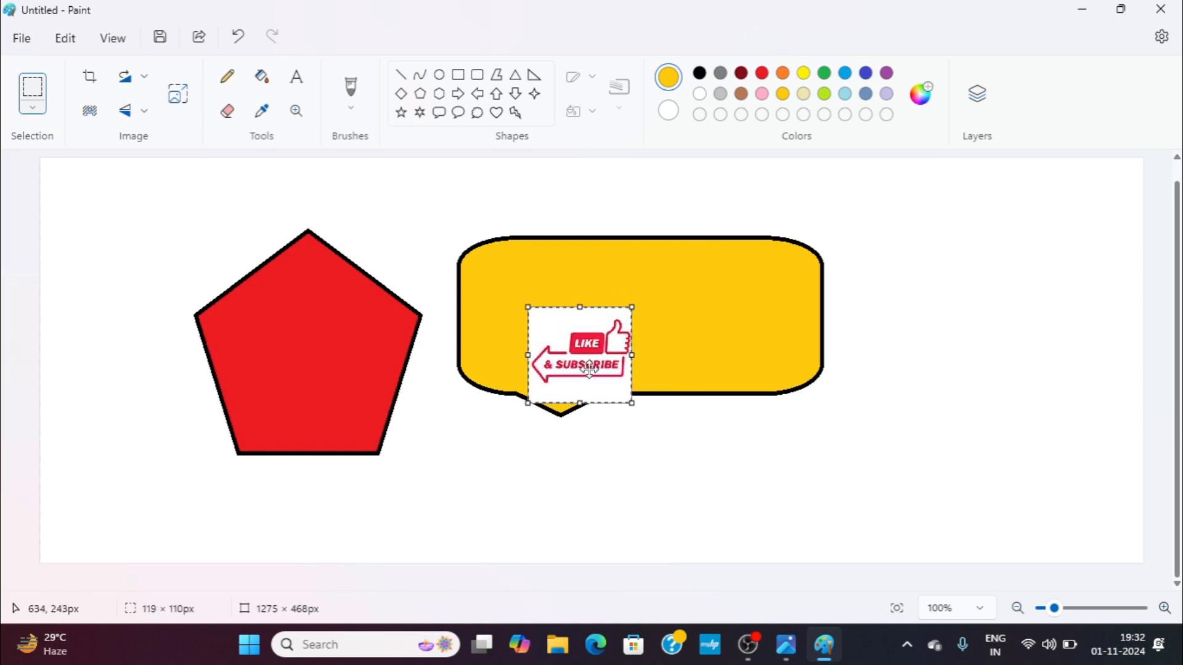
{"action": "left_click_drag", "start_coordinate": [587, 370], "coordinate": [604, 325]}
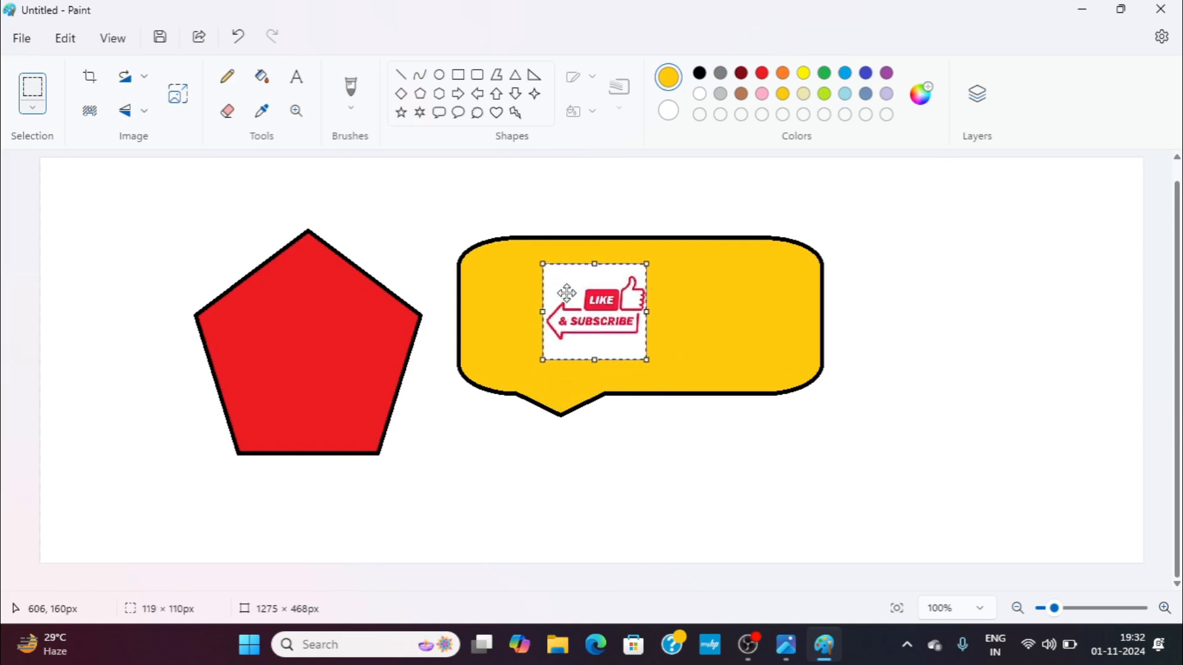
Turn on transparent selection for the Like & Subscribe picture and move it toward the callout's right side.
{"action": "left_click", "coordinate": [33, 111]}
{"action": "left_click", "coordinate": [75, 252]}
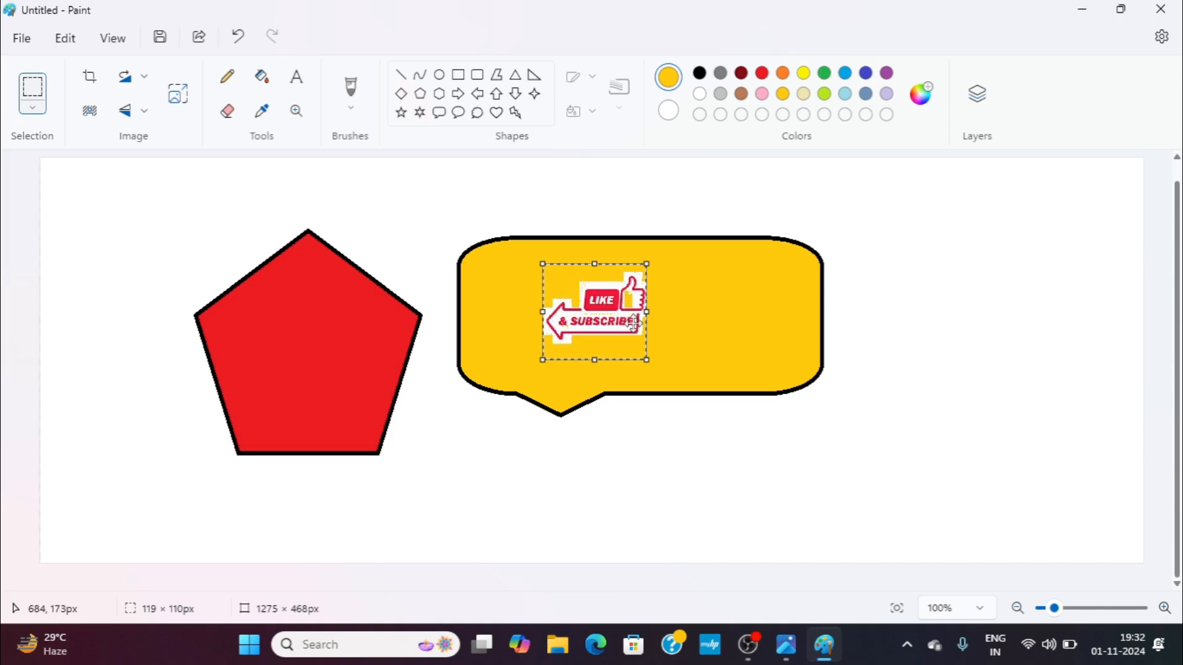
{"action": "left_click_drag", "start_coordinate": [634, 321], "coordinate": [692, 328]}
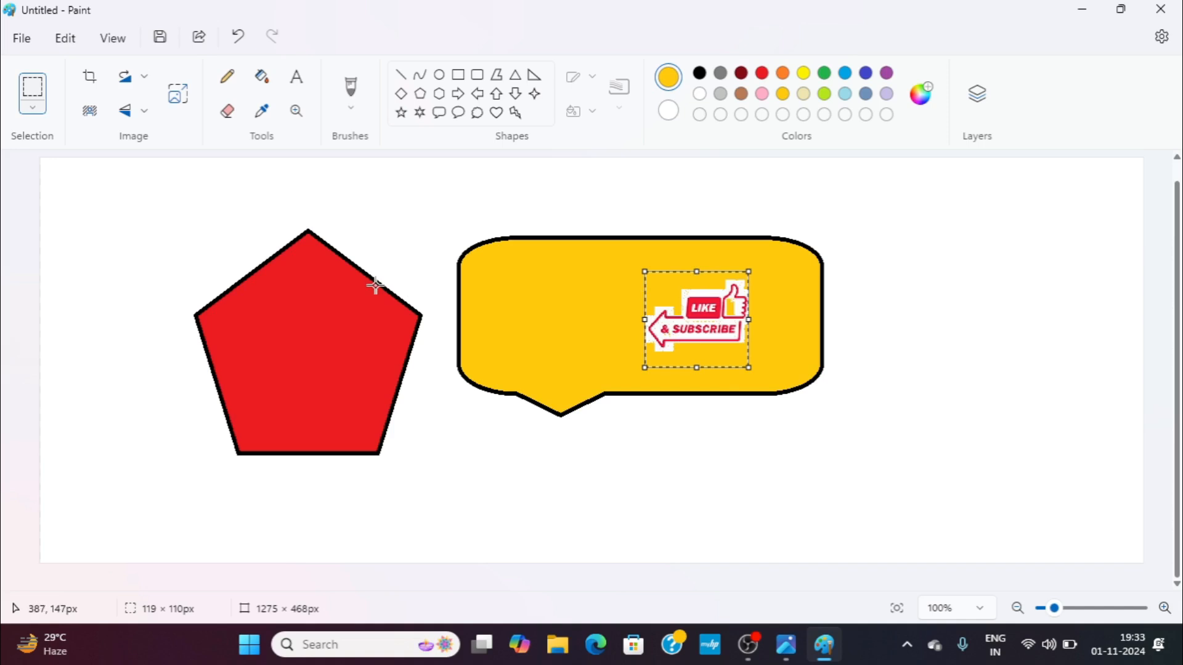
{"action": "left_click", "coordinate": [42, 92]}
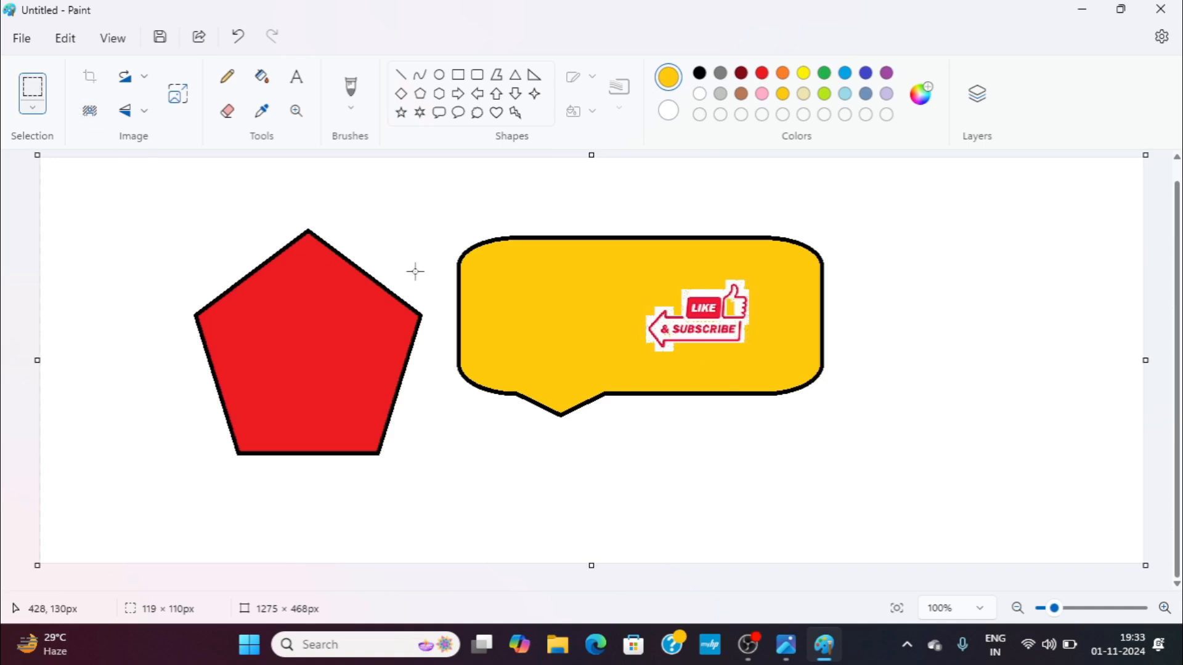
Select and delete everything on the canvas, and undo the deletion.
{"action": "key", "text": "ctrl+a"}
{"action": "key", "text": "Delete"}
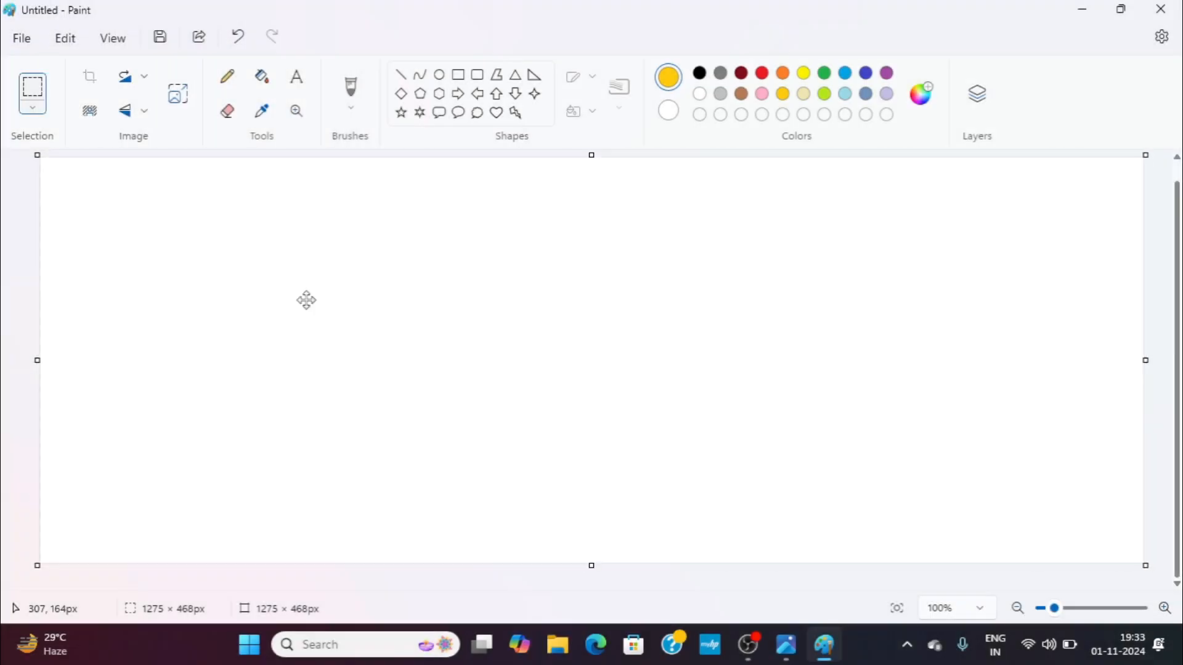
{"action": "left_click", "coordinate": [46, 110]}
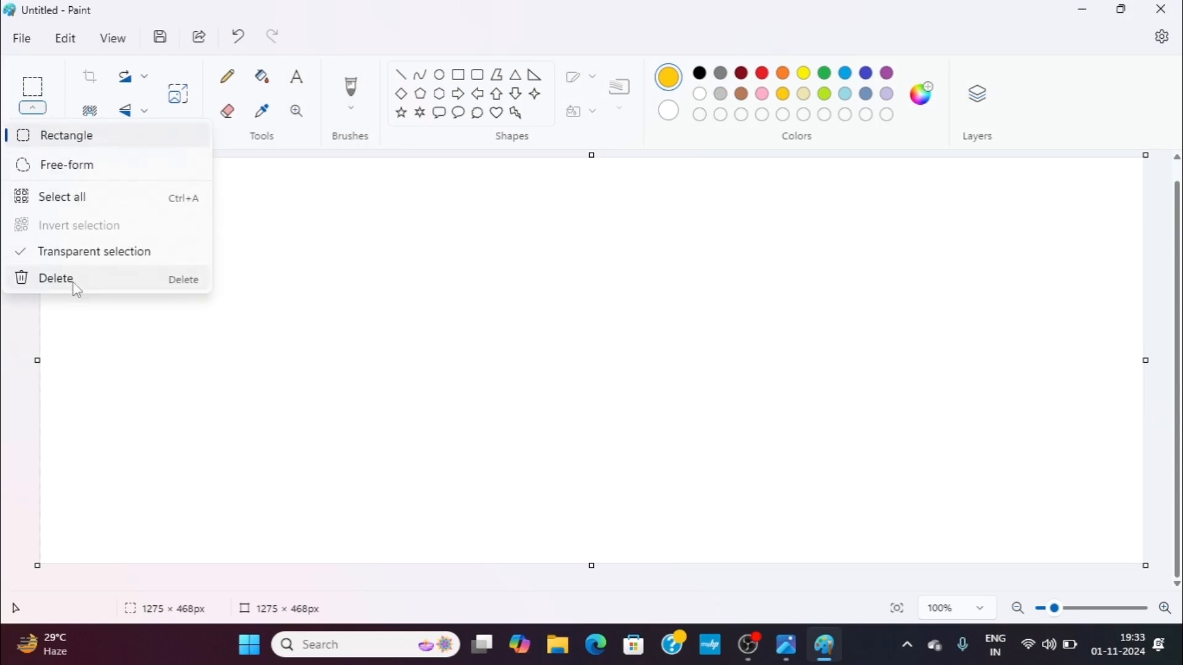
{"action": "left_click", "coordinate": [772, 377]}
{"action": "key", "text": "ctrl+z"}
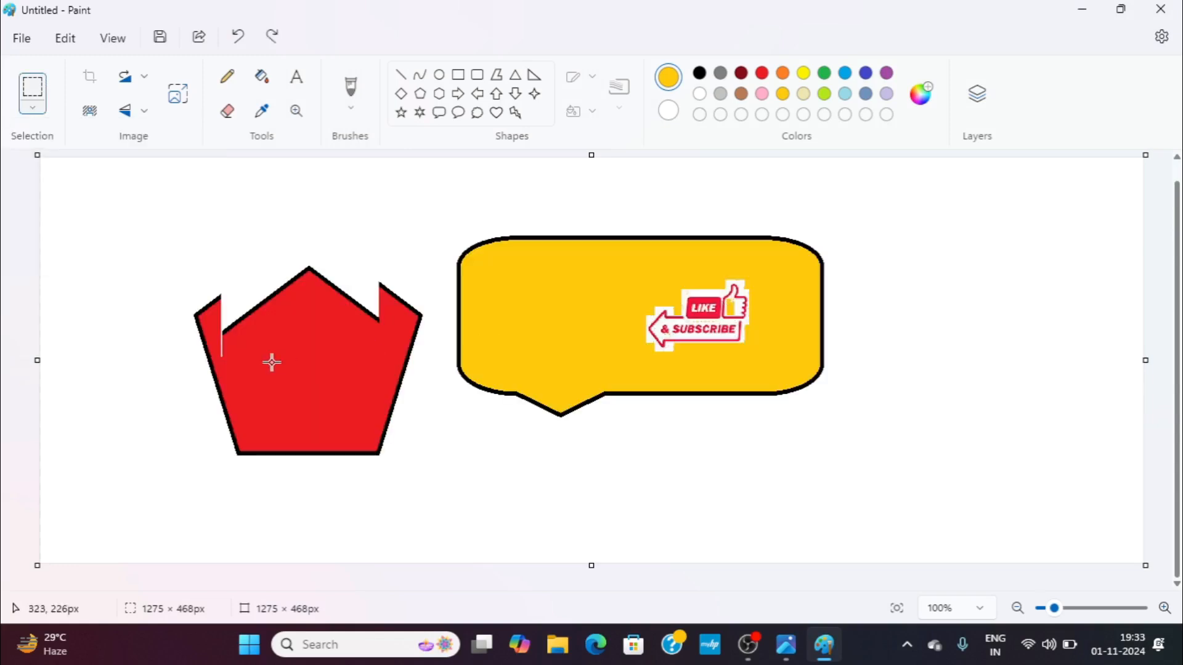
{"action": "key", "text": "ctrl+a"}
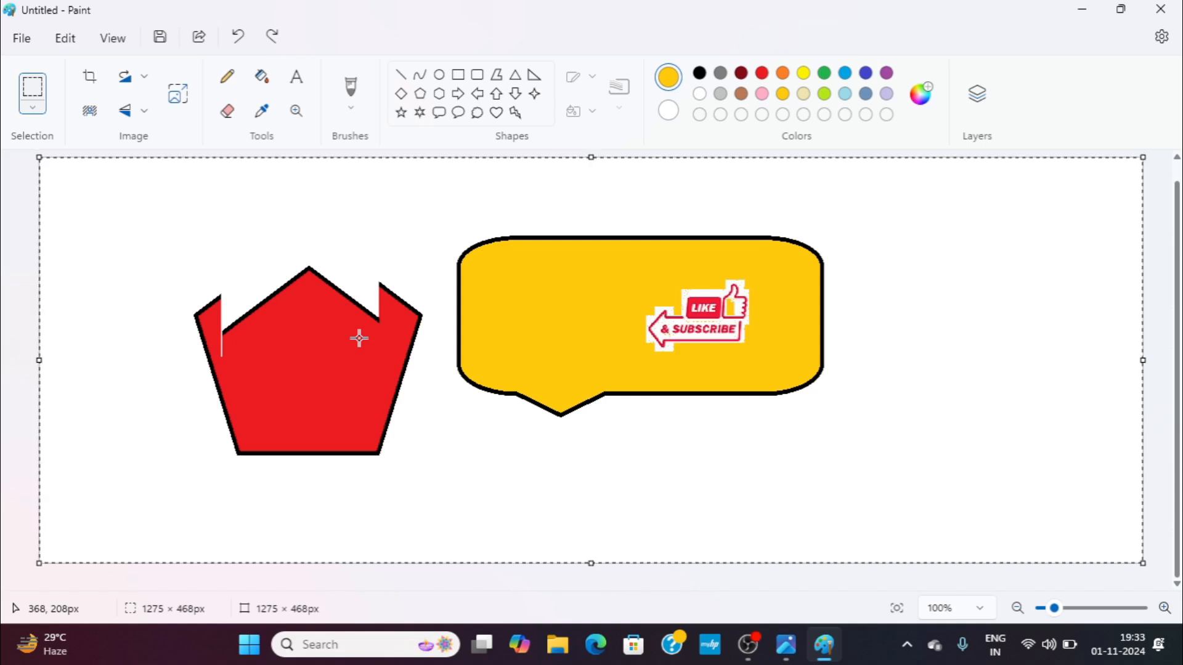
{"action": "left_click", "coordinate": [46, 92]}
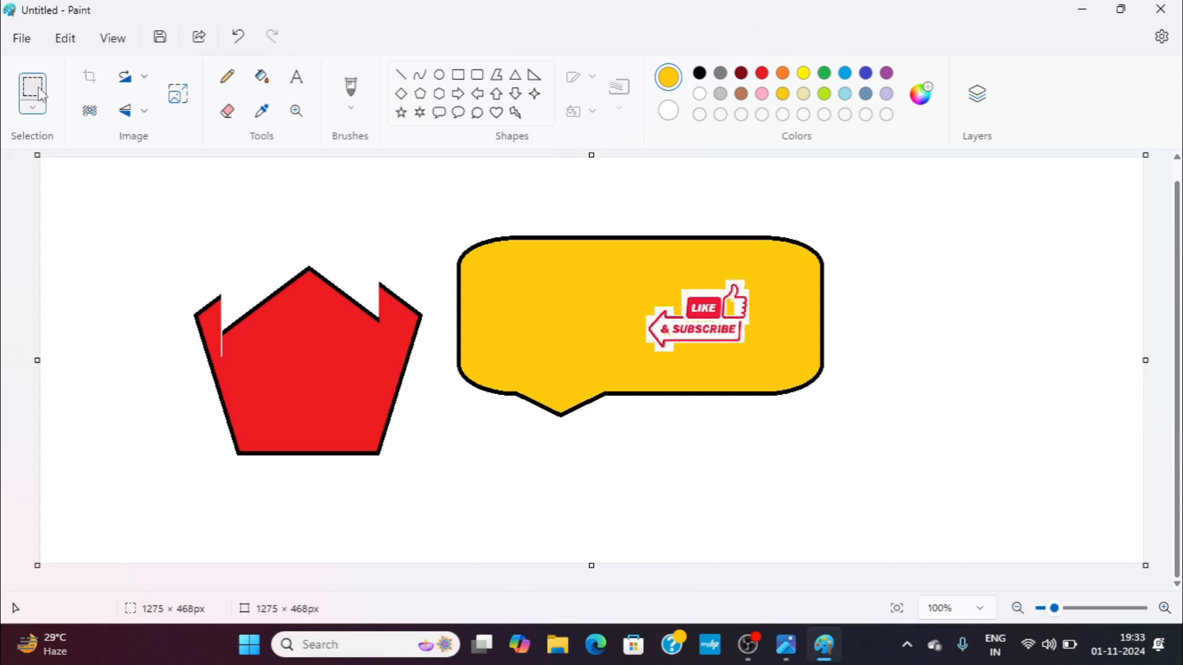
{"action": "left_click_drag", "start_coordinate": [548, 262], "coordinate": [799, 360]}
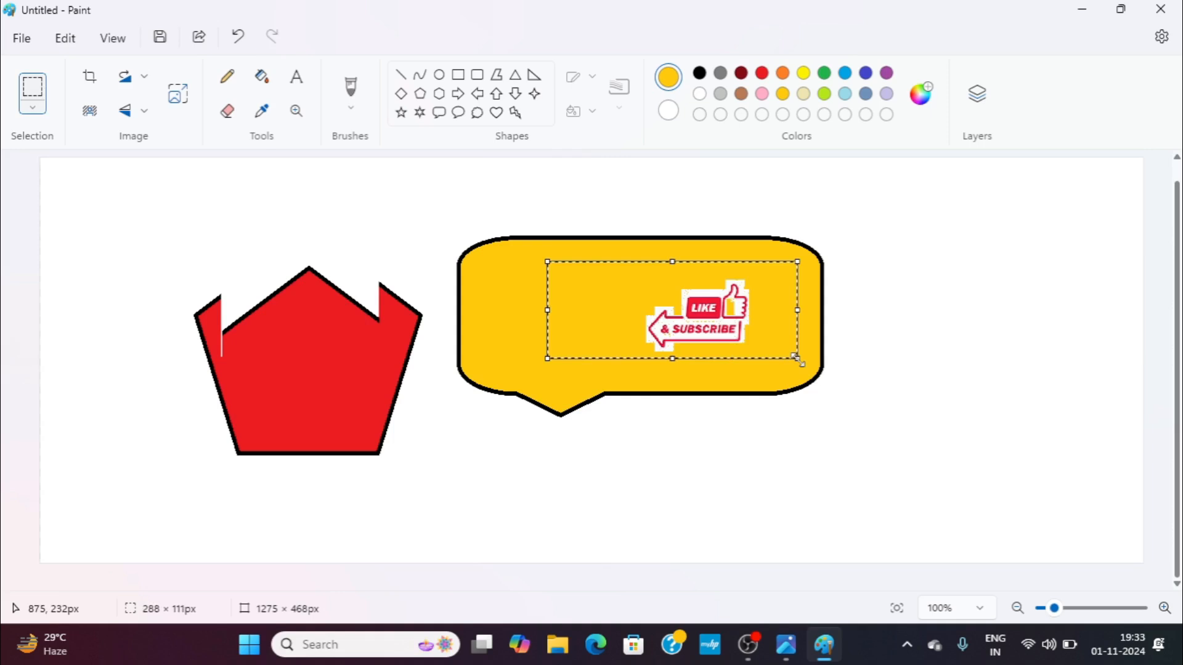
{"action": "left_click", "coordinate": [32, 101]}
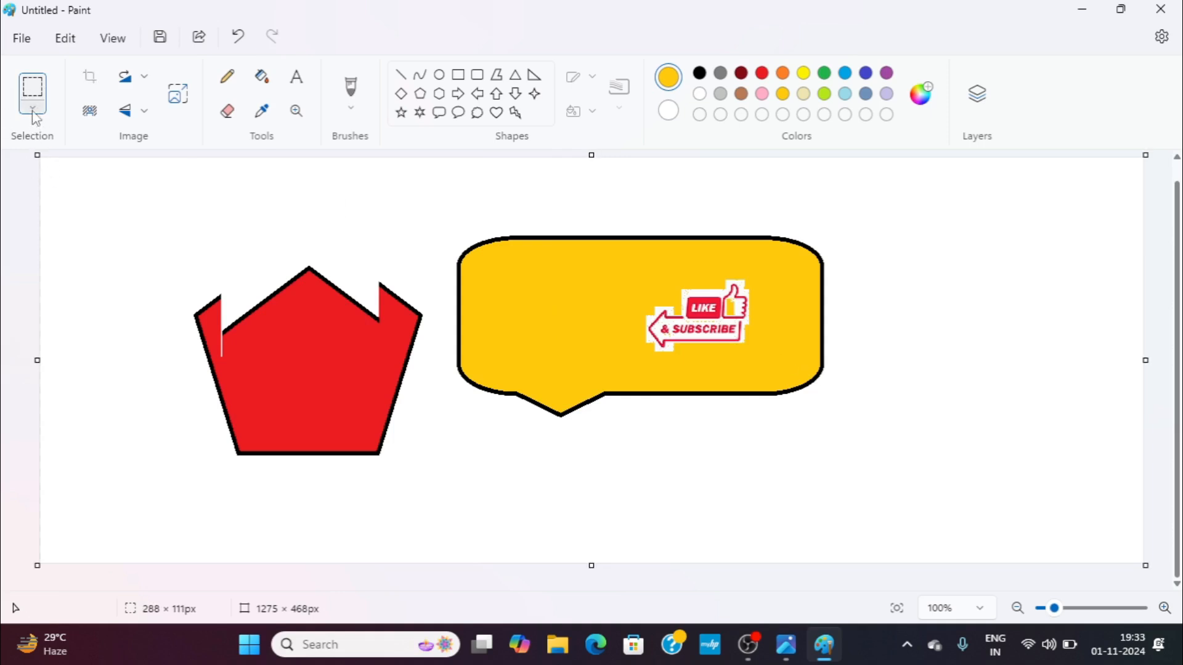
Delete a rectangular area of about 185 × 101 px around the Like & Subscribe picture, and clear the entire canvas.
{"action": "left_click", "coordinate": [34, 113]}
{"action": "left_click", "coordinate": [57, 279]}
{"action": "left_click_drag", "start_coordinate": [615, 287], "coordinate": [776, 376]}
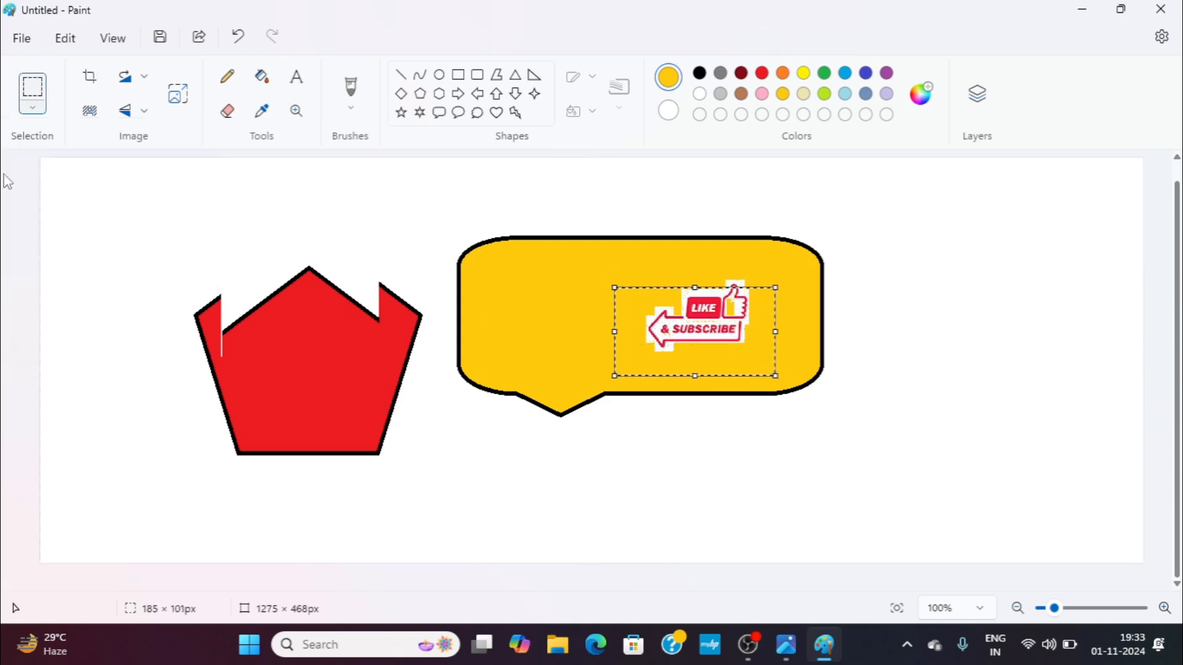
{"action": "left_click", "coordinate": [35, 111]}
{"action": "left_click", "coordinate": [71, 279]}
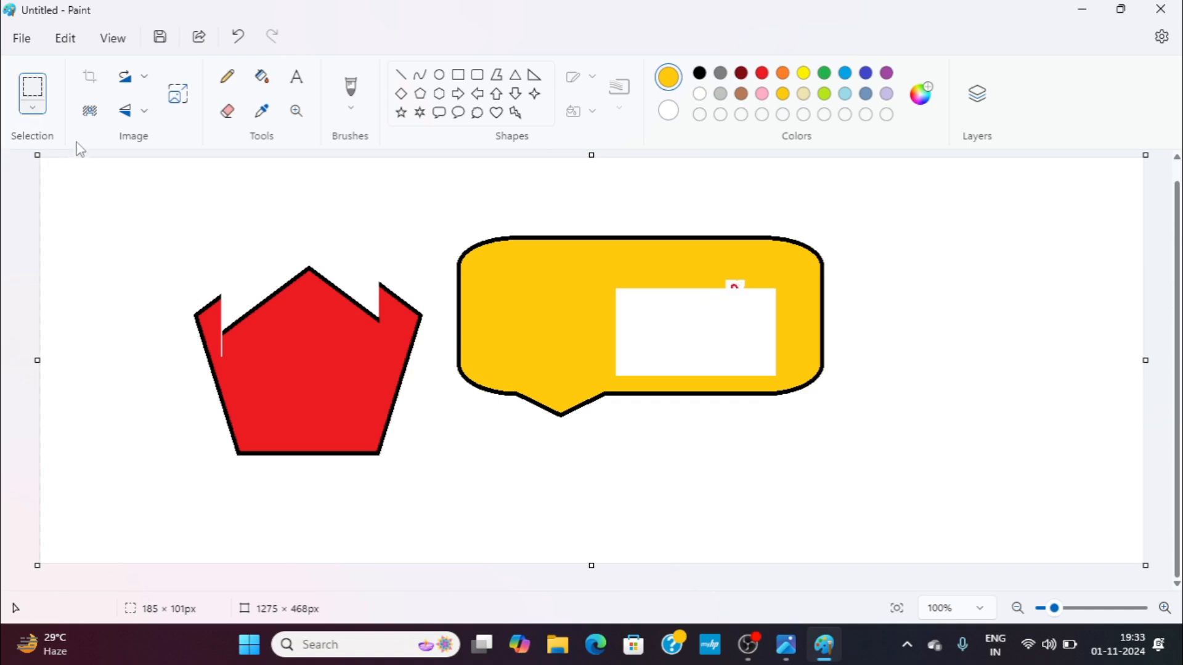
{"action": "key", "text": "ctrl+a"}
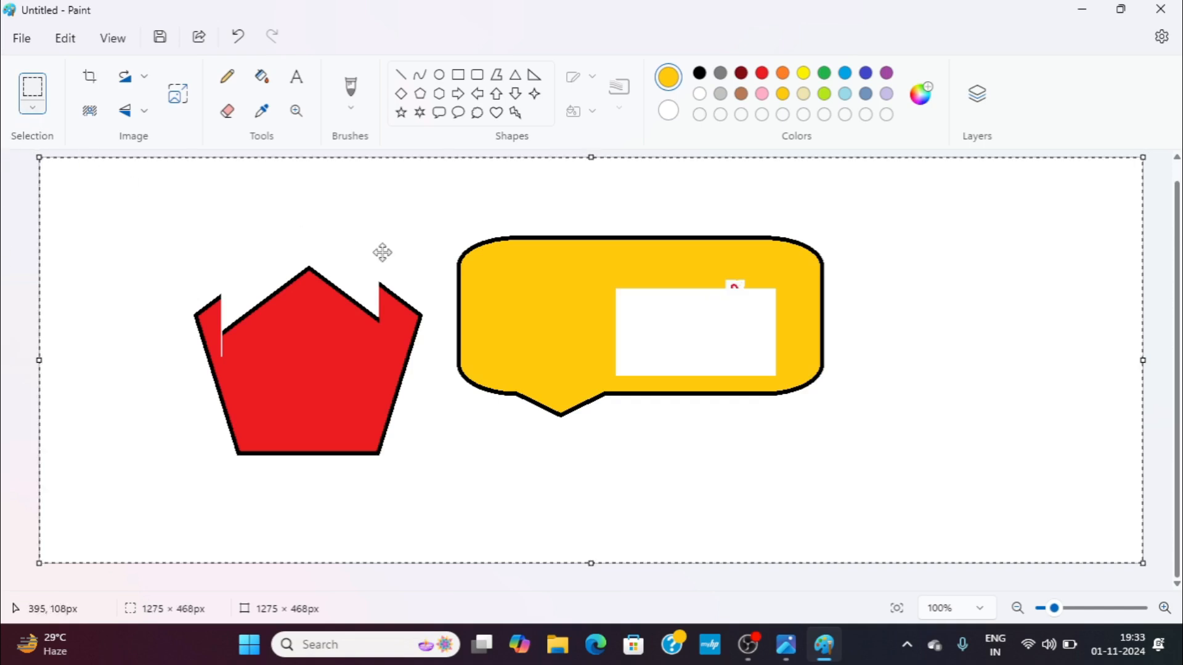
{"action": "key", "text": "Delete"}
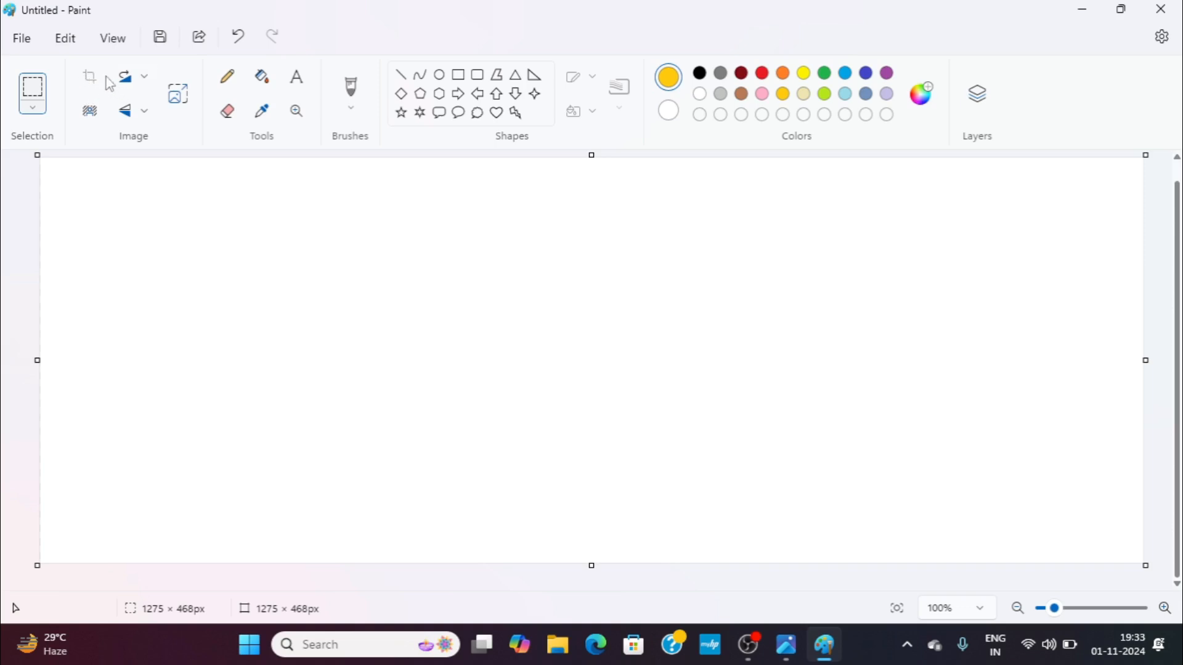
Draw a rectangle about 314 × 229 px with a black outline on the left half of the empty canvas.
{"action": "left_click", "coordinate": [458, 74]}
{"action": "left_click_drag", "start_coordinate": [251, 229], "coordinate": [524, 428]}
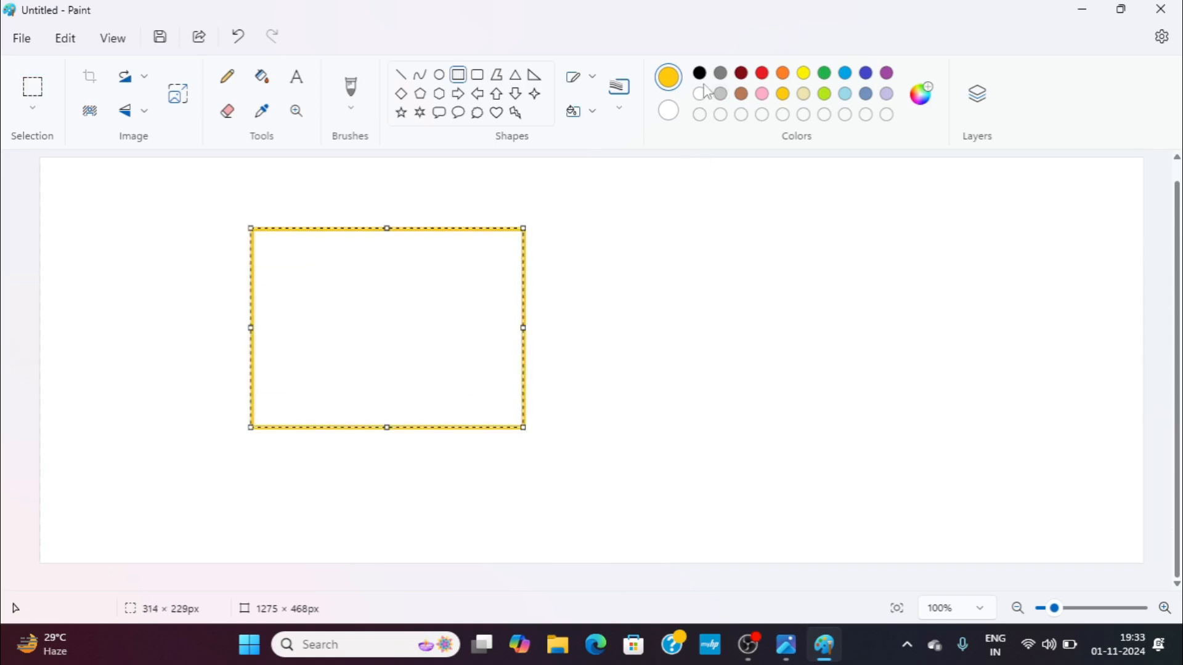
{"action": "left_click", "coordinate": [700, 72]}
Fill the inside of the black-outlined rectangle with green.
{"action": "left_click", "coordinate": [262, 76]}
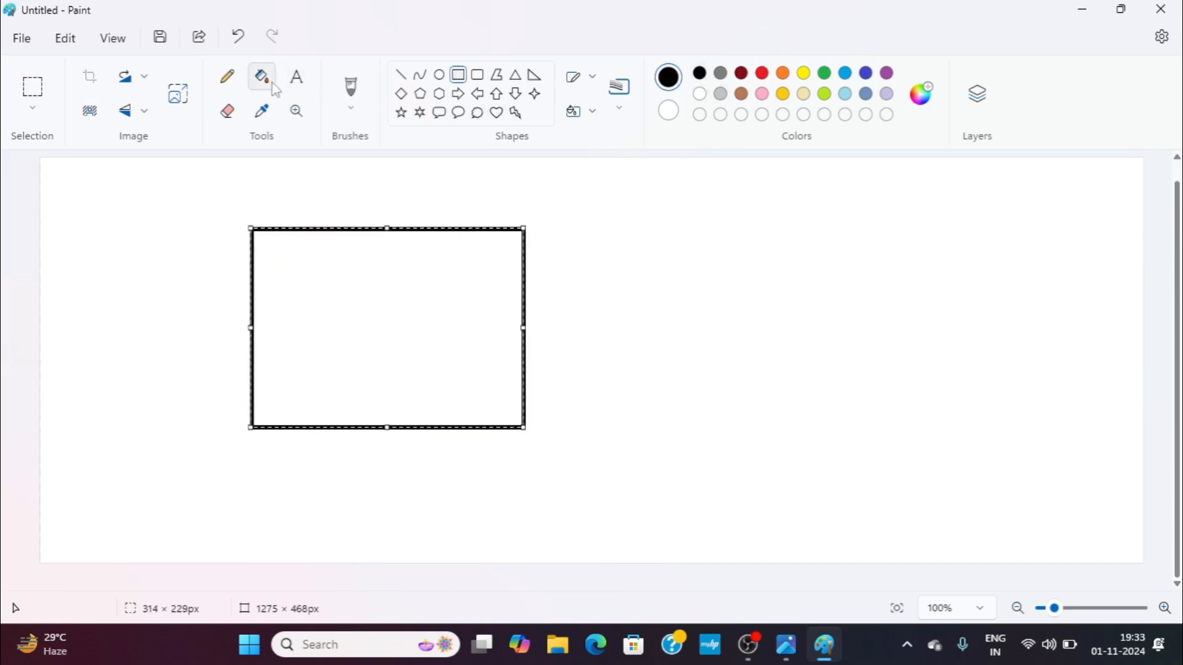
{"action": "left_click", "coordinate": [827, 74]}
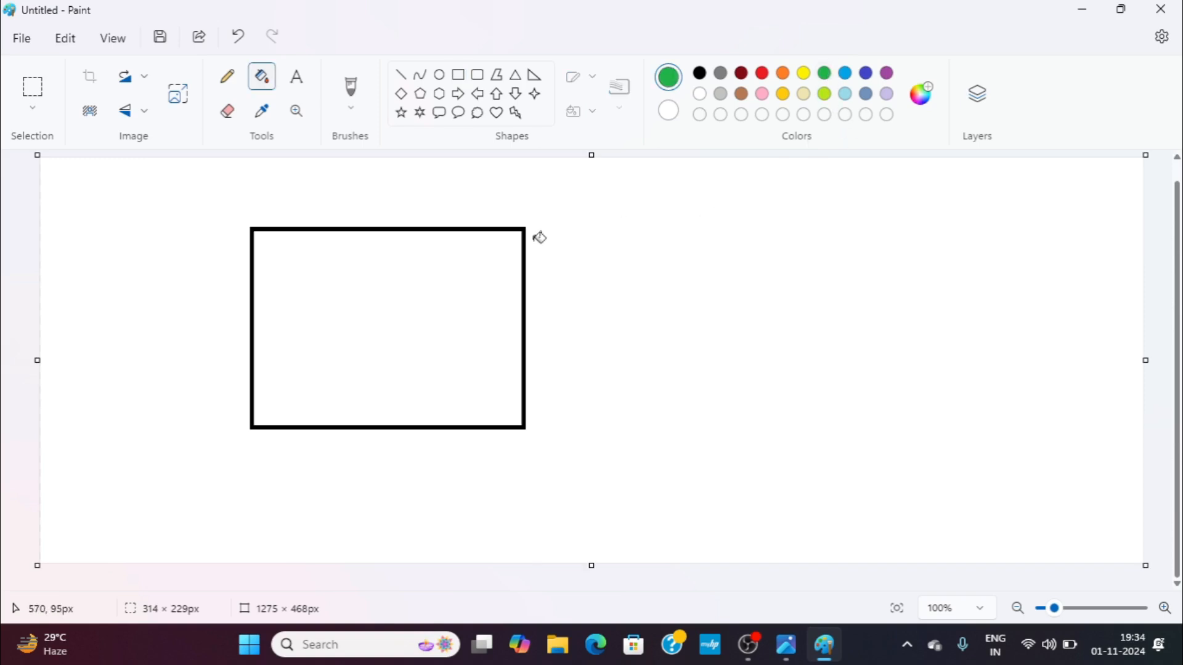
{"action": "left_click", "coordinate": [538, 240]}
{"action": "key", "text": "ctrl+z"}
{"action": "left_click", "coordinate": [399, 301]}
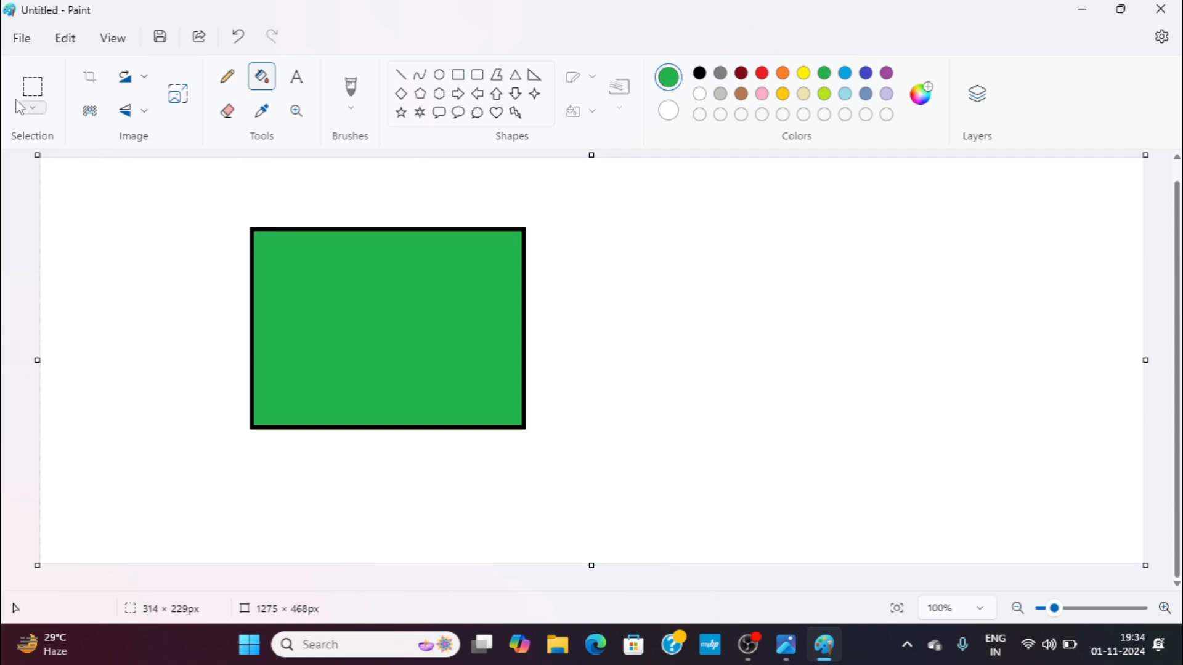
Crop the image to a rectangular area of about 163 × 109 px inside the green rectangle.
{"action": "left_click", "coordinate": [33, 91]}
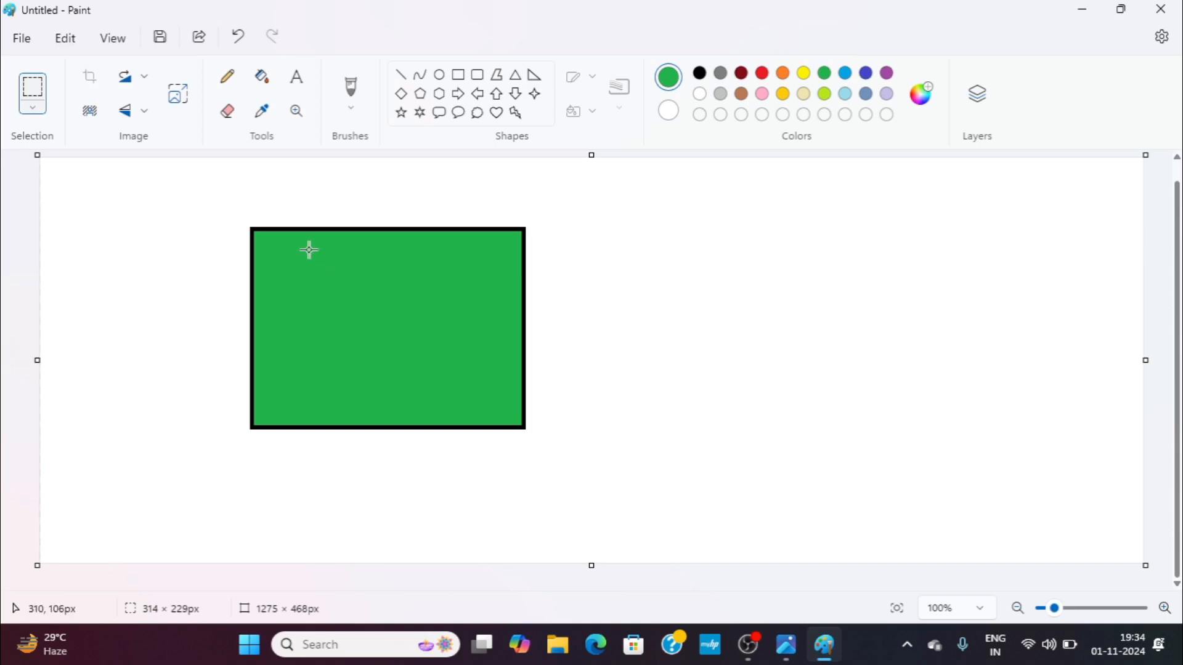
{"action": "left_click_drag", "start_coordinate": [308, 248], "coordinate": [450, 344]}
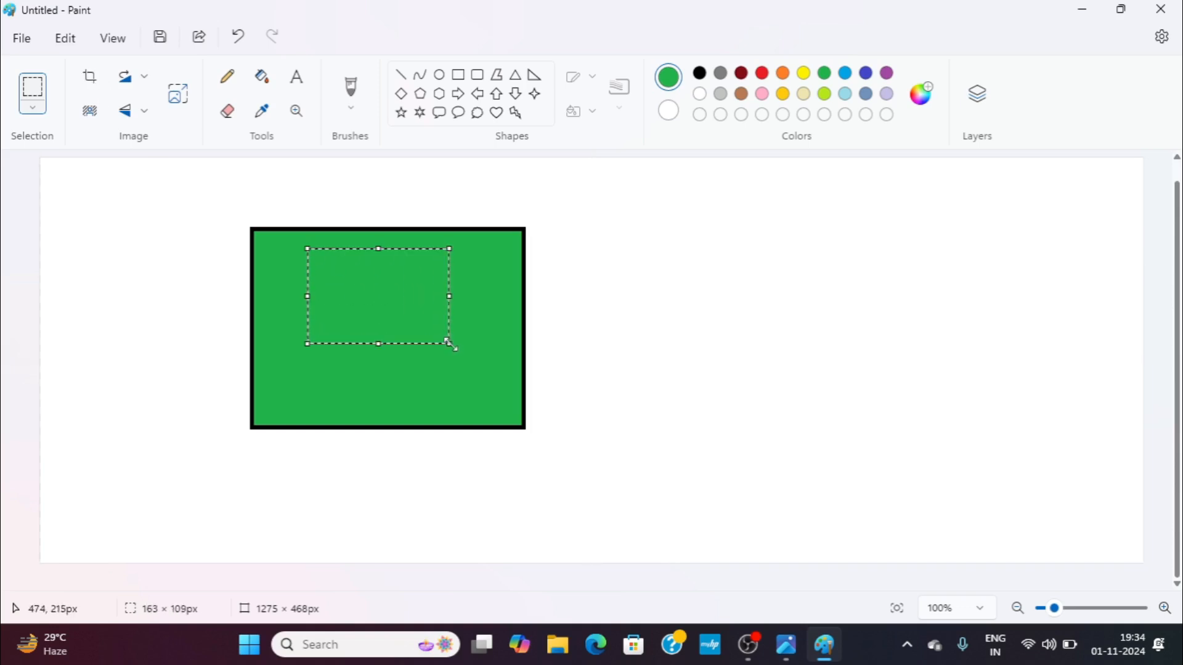
{"action": "left_click", "coordinate": [90, 80]}
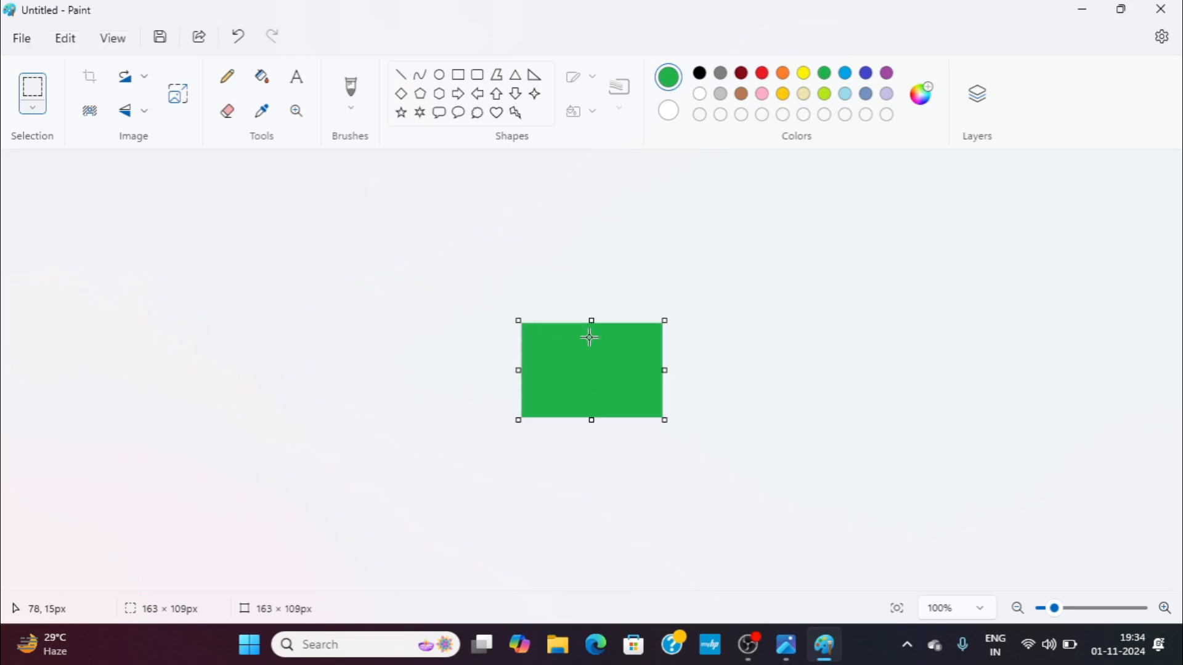
Undo the crop and draw a black-outlined left-pointing arrow about 363 × 135 px to the right of the green rectangle.
{"action": "left_click", "coordinate": [459, 74]}
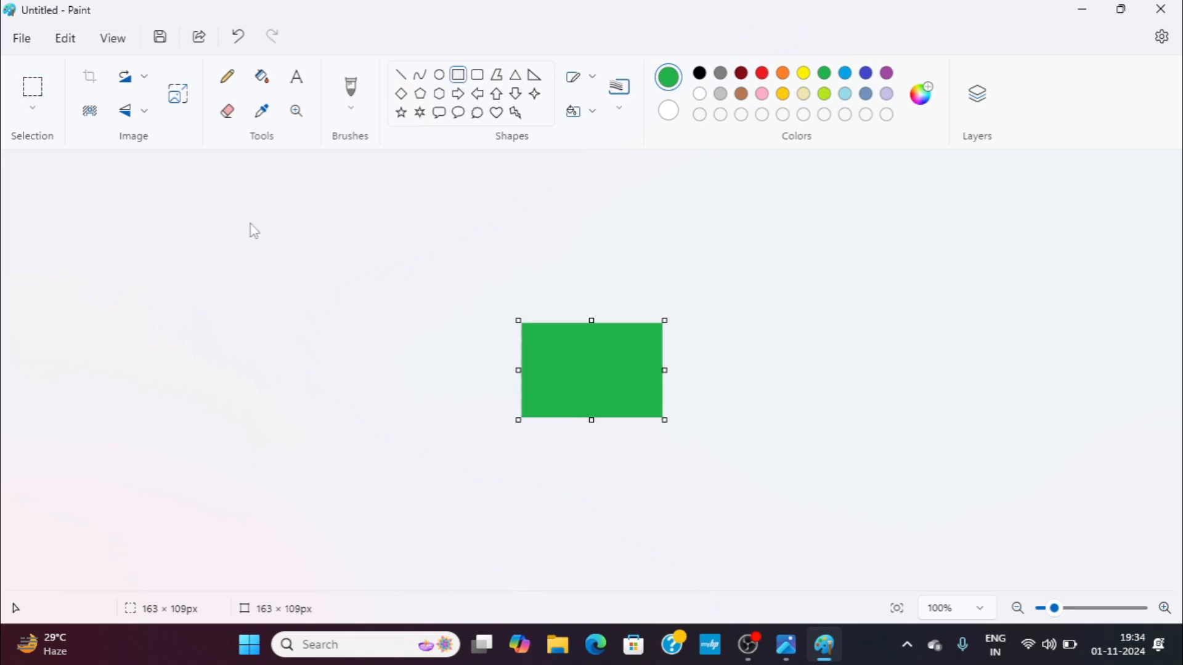
{"action": "left_click", "coordinate": [478, 94]}
{"action": "key", "text": "ctrl+z"}
{"action": "left_click_drag", "start_coordinate": [615, 327], "coordinate": [930, 444]}
{"action": "left_click", "coordinate": [700, 74]}
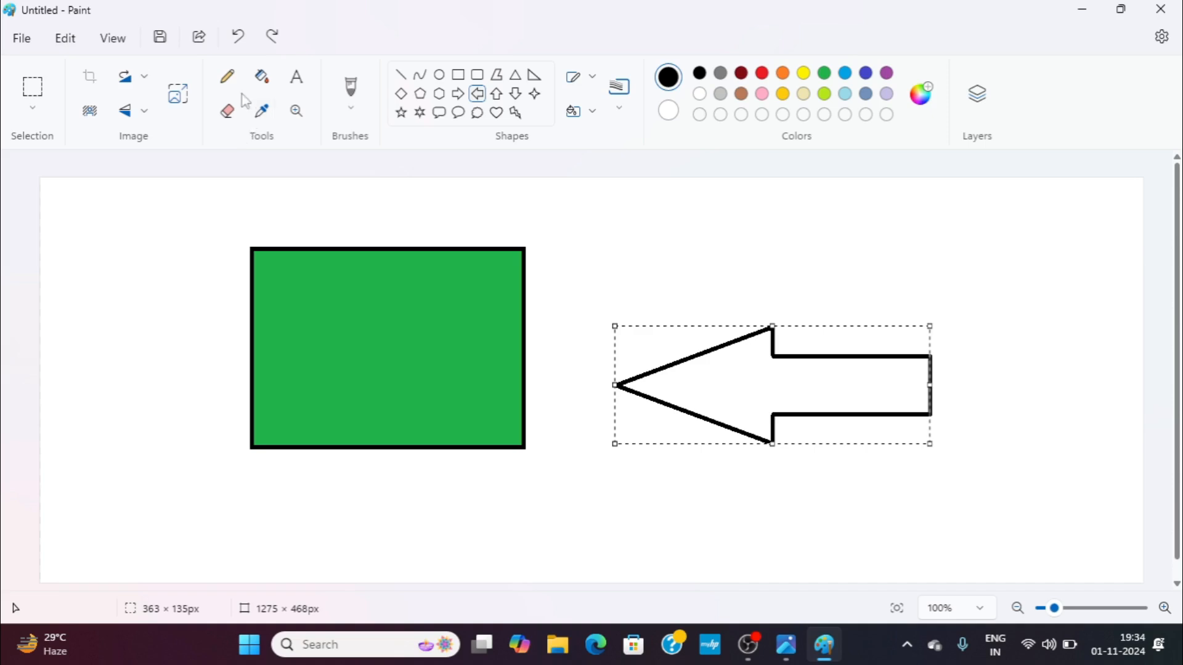
Fill the left-pointing arrow with red.
{"action": "left_click", "coordinate": [229, 82]}
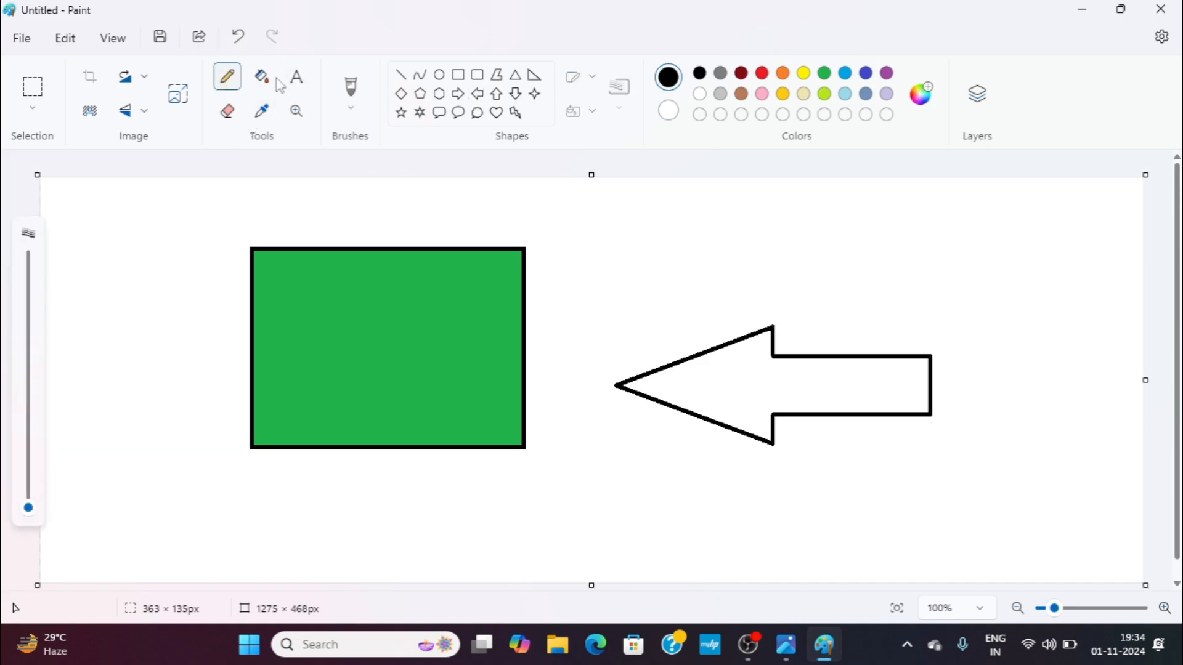
{"action": "left_click", "coordinate": [270, 84]}
{"action": "left_click", "coordinate": [763, 73]}
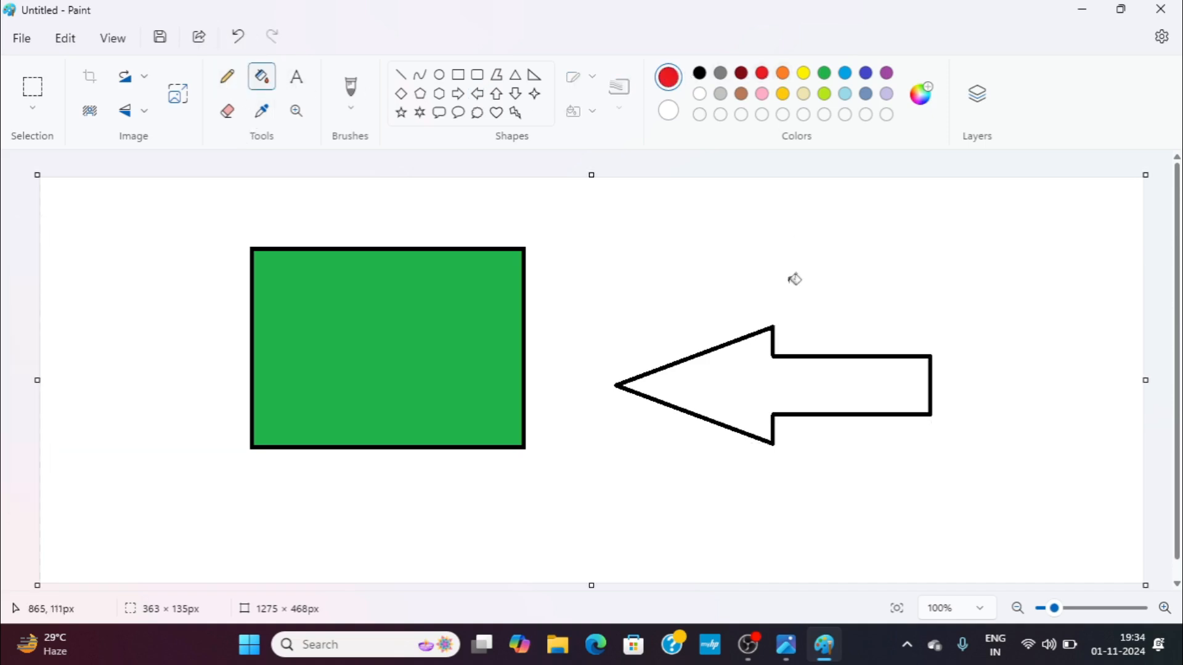
{"action": "left_click", "coordinate": [742, 387]}
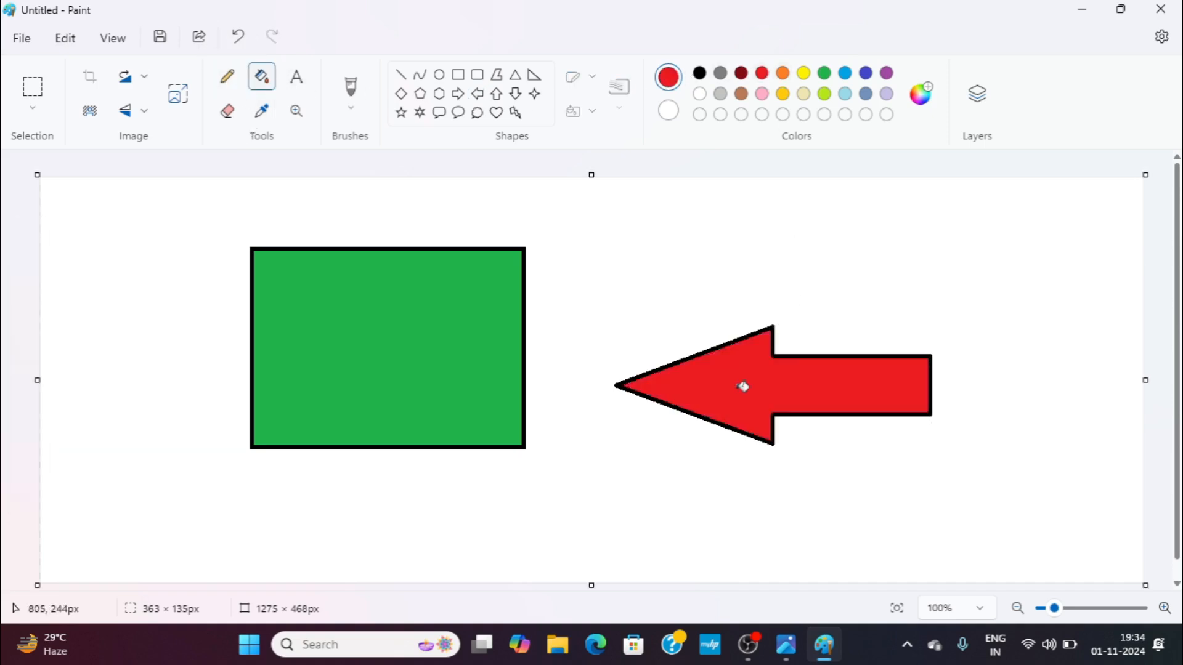
Crop the image to an area of about 404 × 401 px spanning the green rectangle's right part and the arrowhead, and undo the crop.
{"action": "left_click", "coordinate": [33, 87]}
{"action": "left_click_drag", "start_coordinate": [439, 200], "coordinate": [648, 463]}
{"action": "mouse_move", "coordinate": [660, 478]}
{"action": "left_mouse_down"}
{"action": "mouse_move", "coordinate": [708, 524]}
{"action": "mouse_move", "coordinate": [675, 491]}
{"action": "left_mouse_up"}
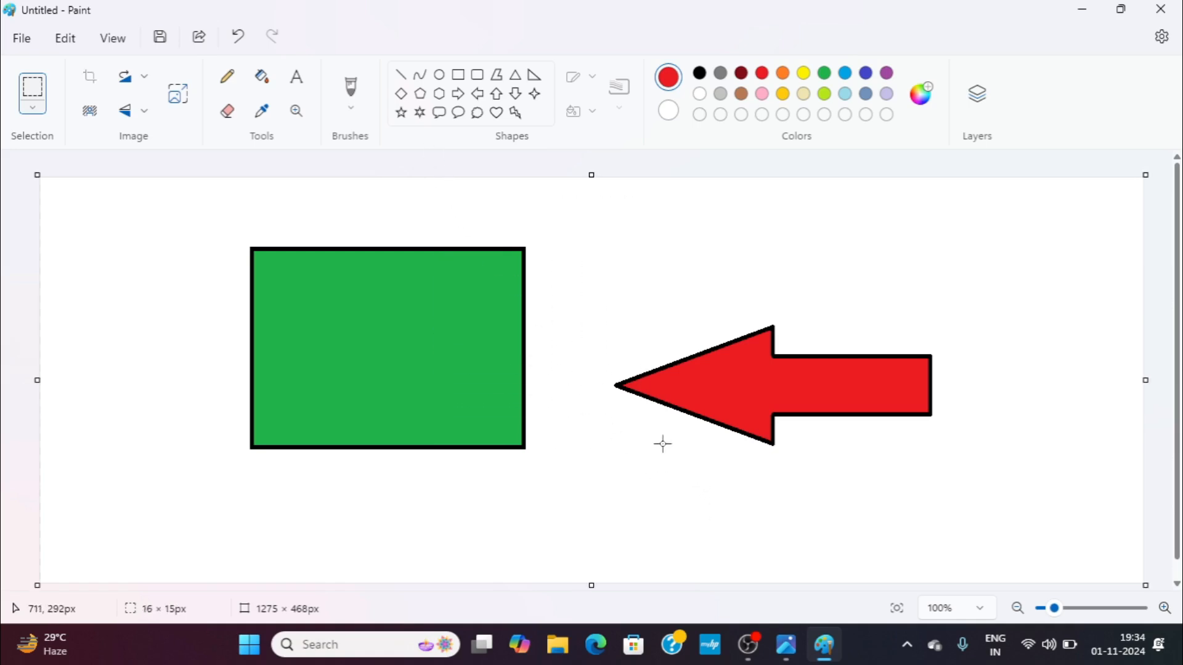
{"action": "left_click_drag", "start_coordinate": [410, 190], "coordinate": [760, 538]}
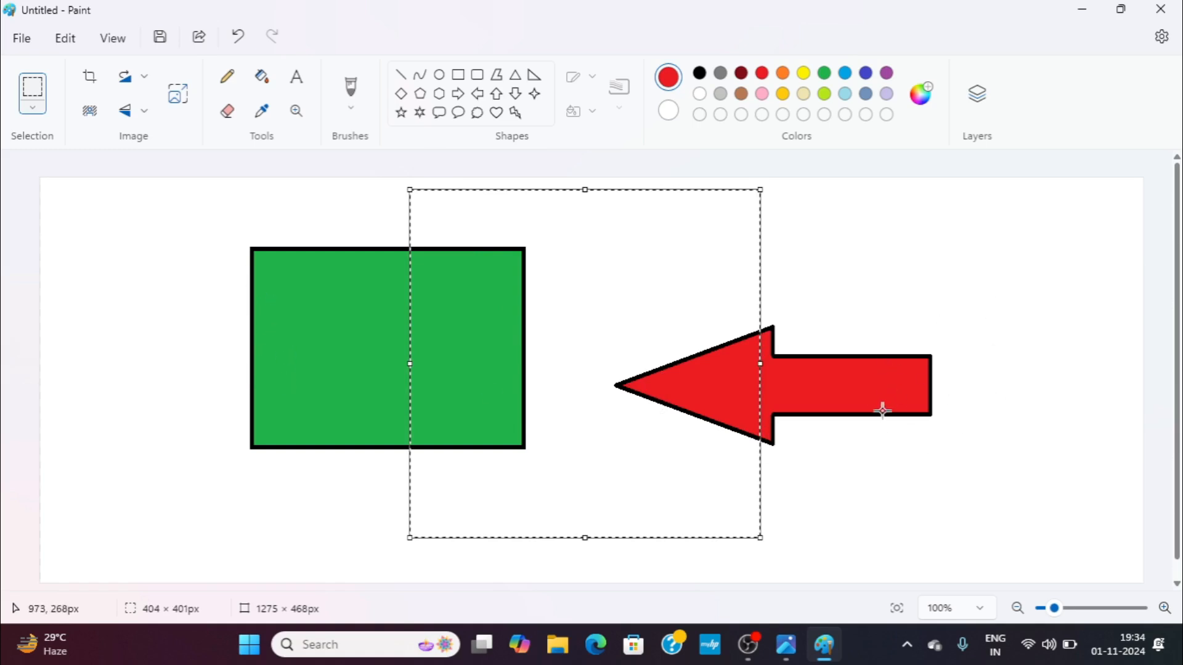
{"action": "left_click", "coordinate": [82, 90]}
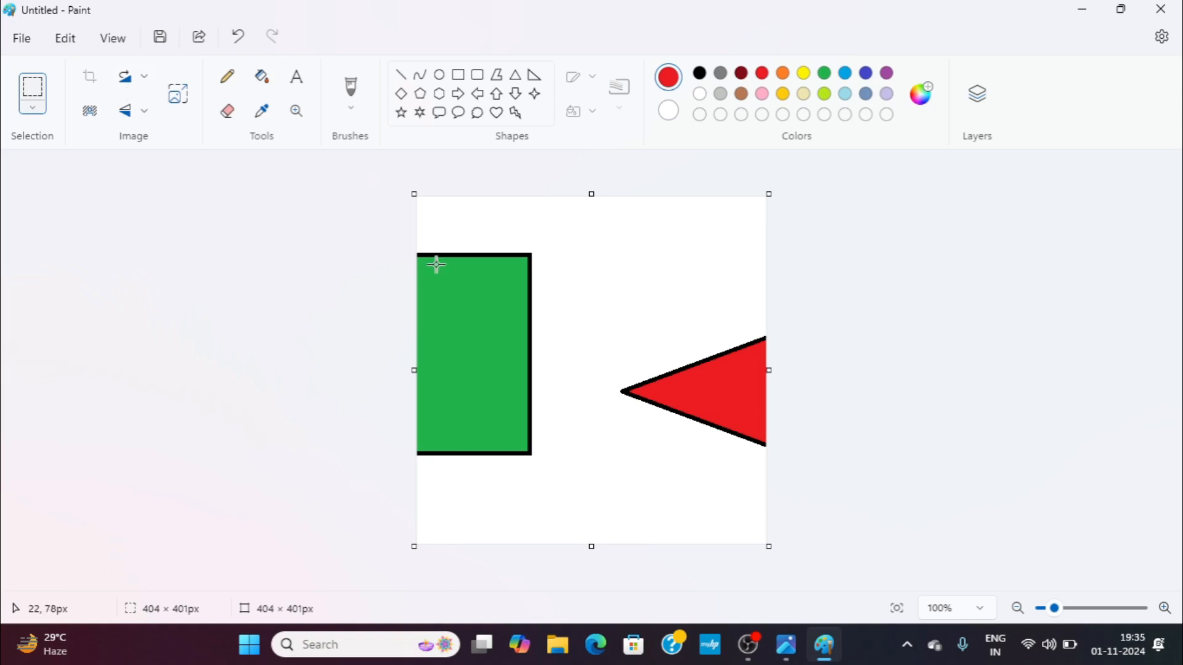
{"action": "left_click", "coordinate": [240, 38]}
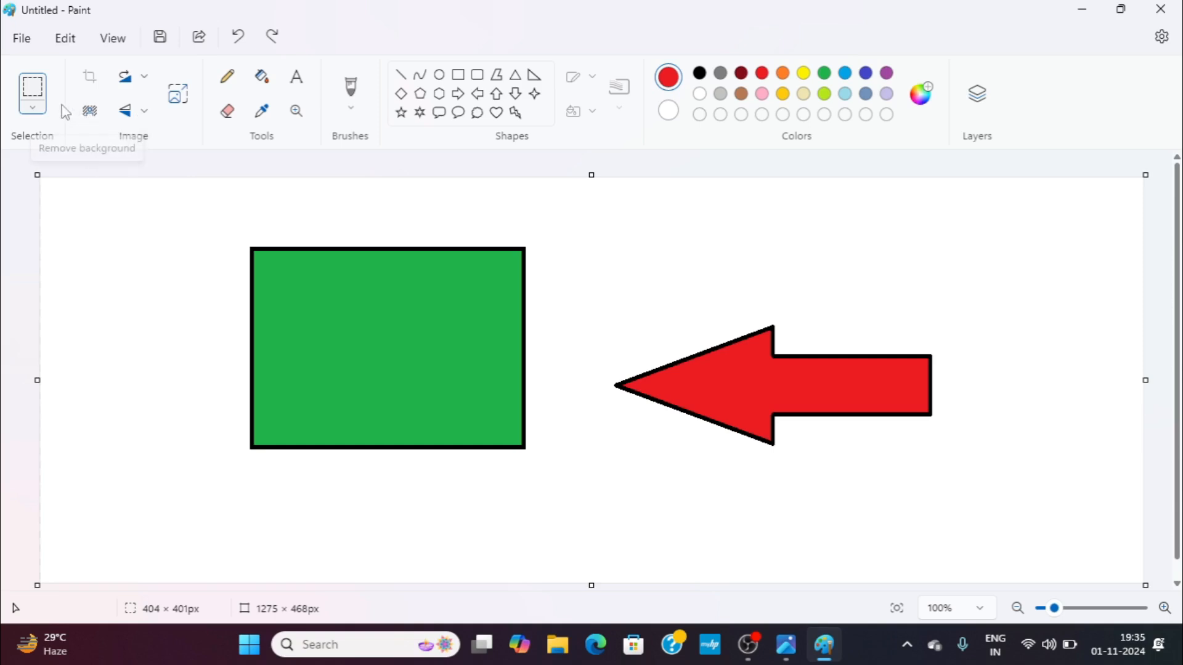
Import the "birds" picture from the Desktop folder onto the canvas.
{"action": "left_click", "coordinate": [23, 39]}
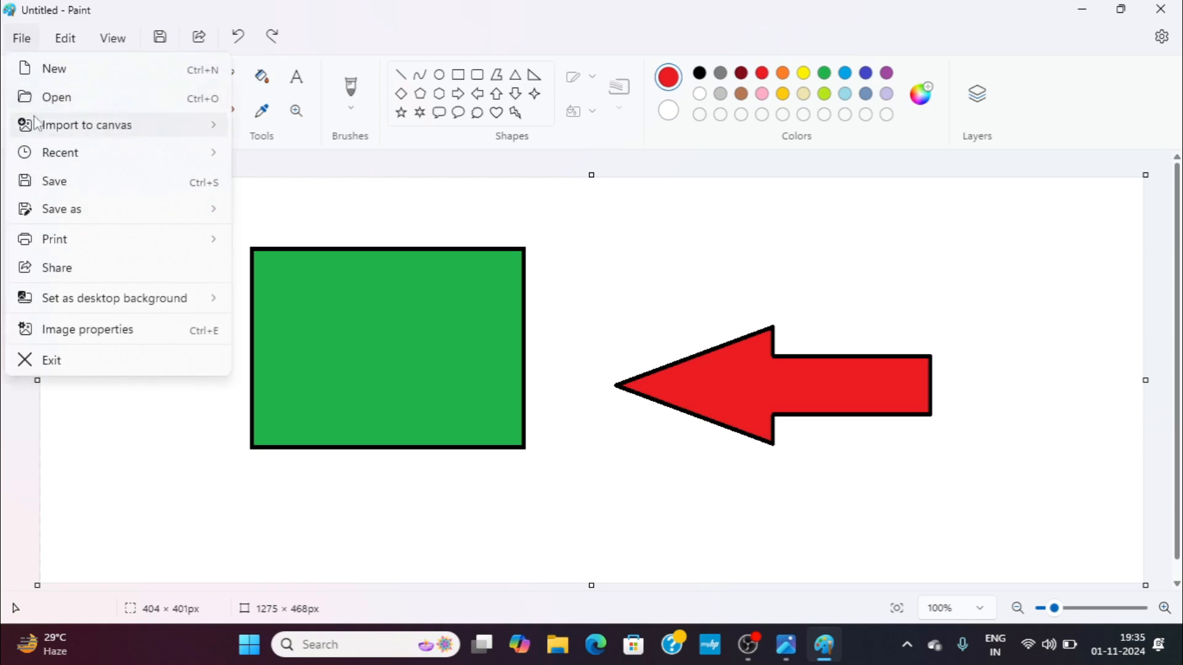
{"action": "mouse_move", "coordinate": [53, 125]}
{"action": "left_click", "coordinate": [282, 132]}
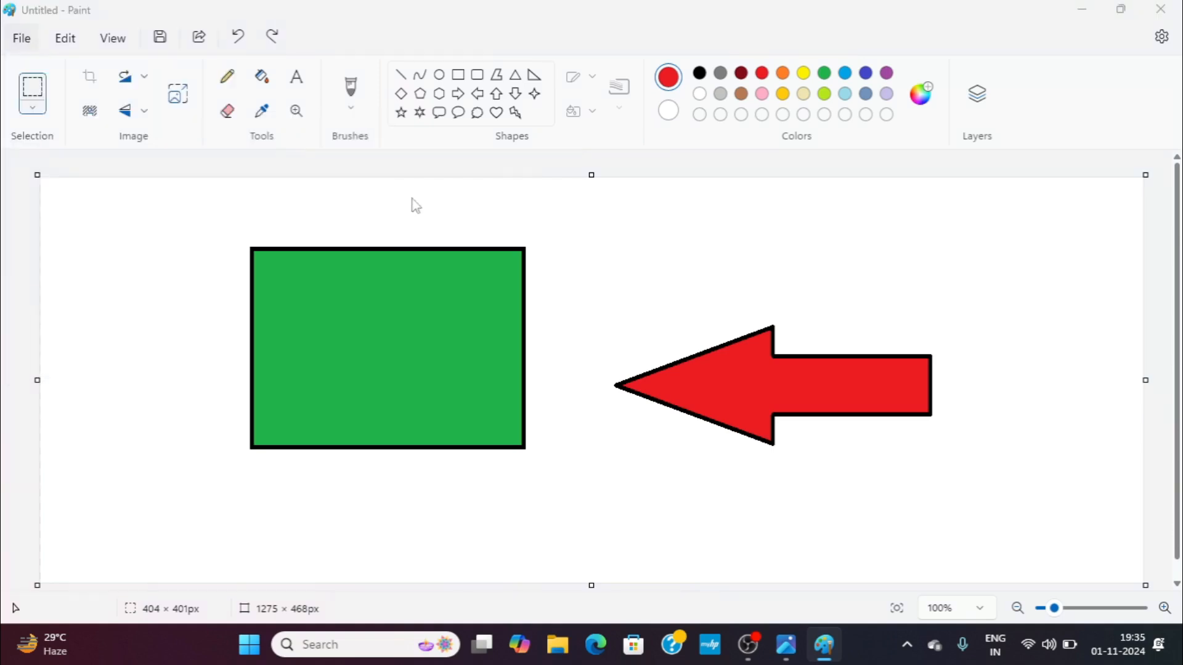
{"action": "left_click", "coordinate": [402, 213]}
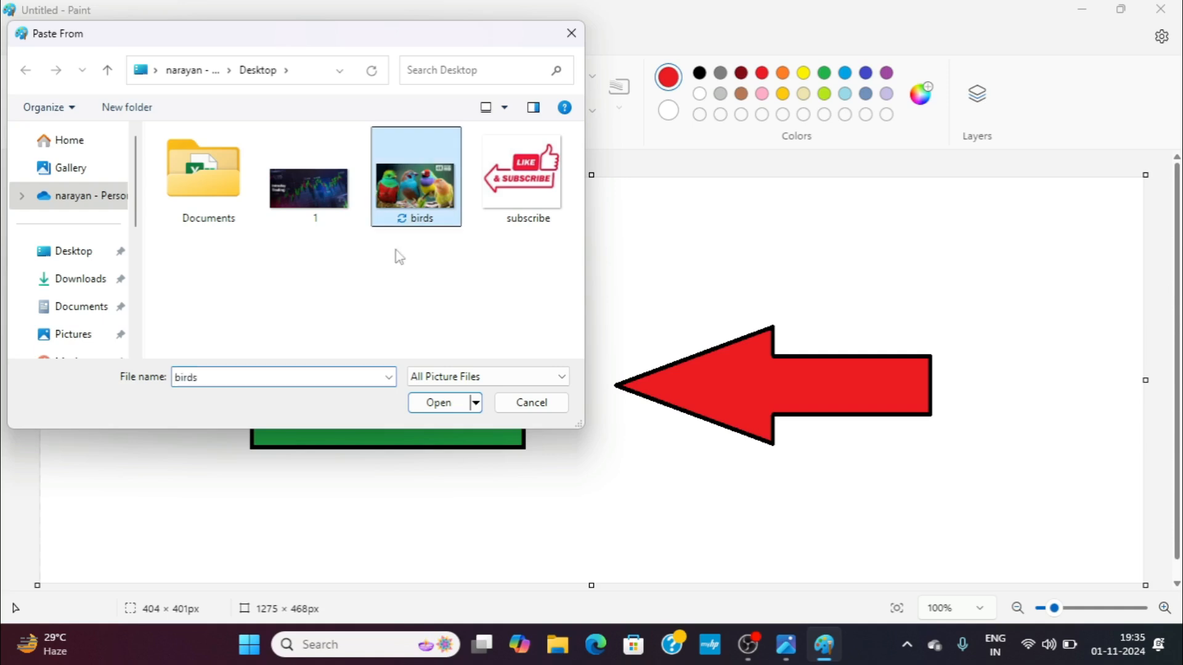
{"action": "left_click", "coordinate": [438, 405]}
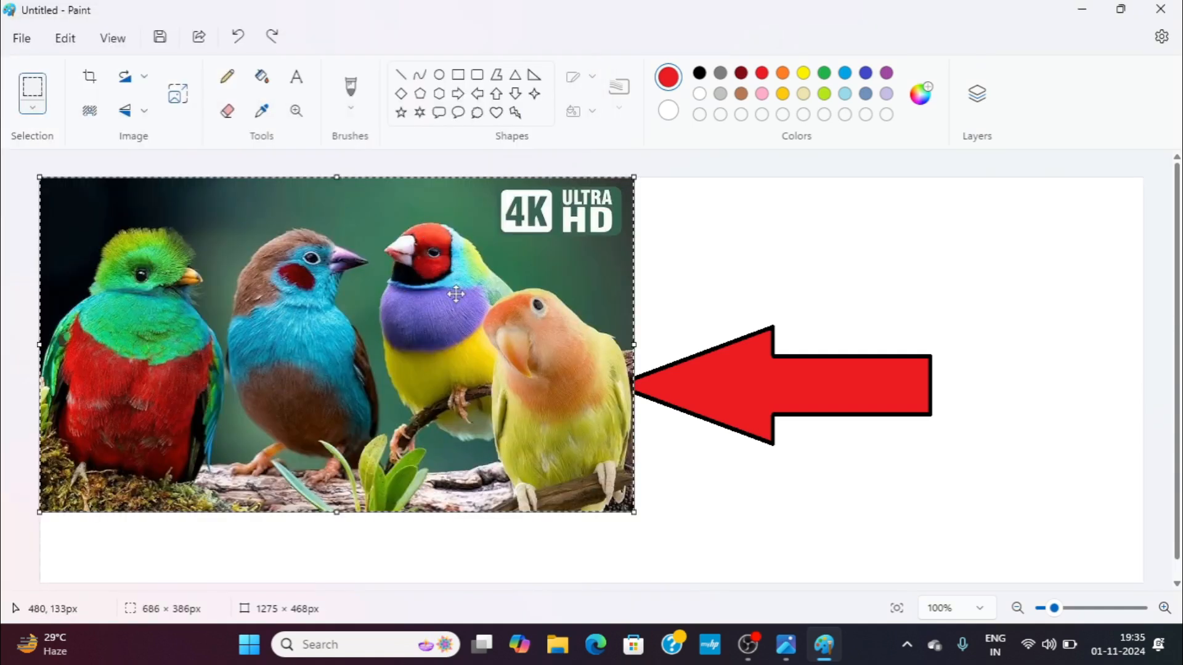
Remove the birds picture's background and fit the picture inside the green rectangle at about 285 × 156 px.
{"action": "left_click", "coordinate": [89, 112]}
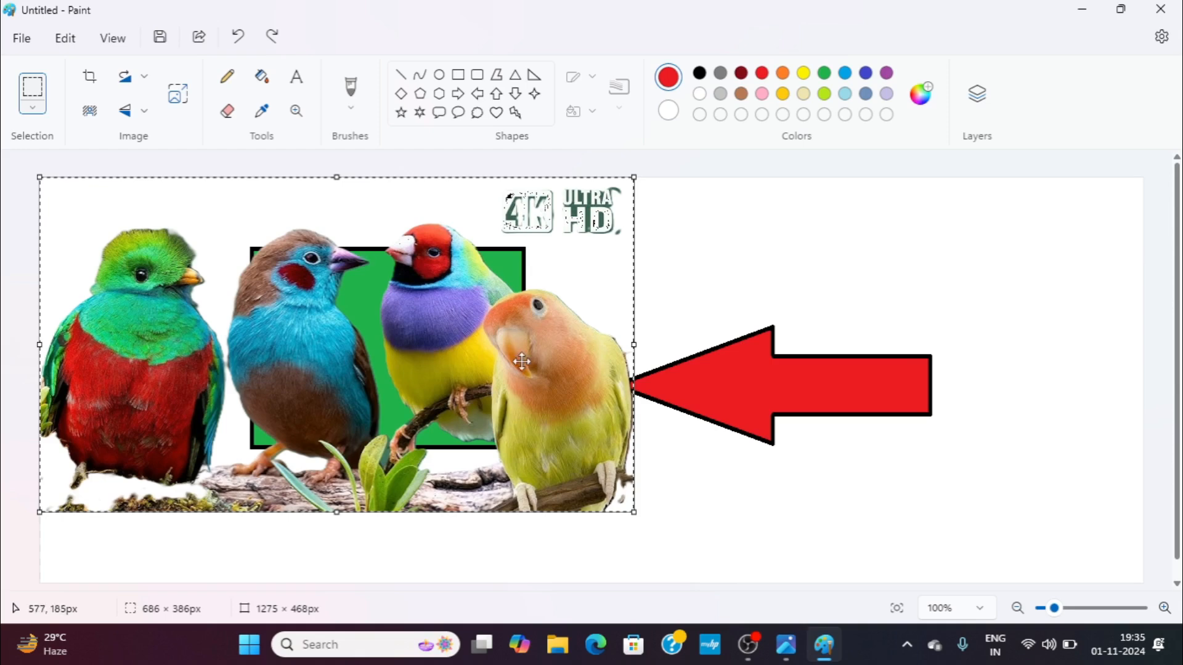
{"action": "left_click_drag", "start_coordinate": [446, 354], "coordinate": [726, 363]}
{"action": "left_click_drag", "start_coordinate": [915, 180], "coordinate": [481, 302]}
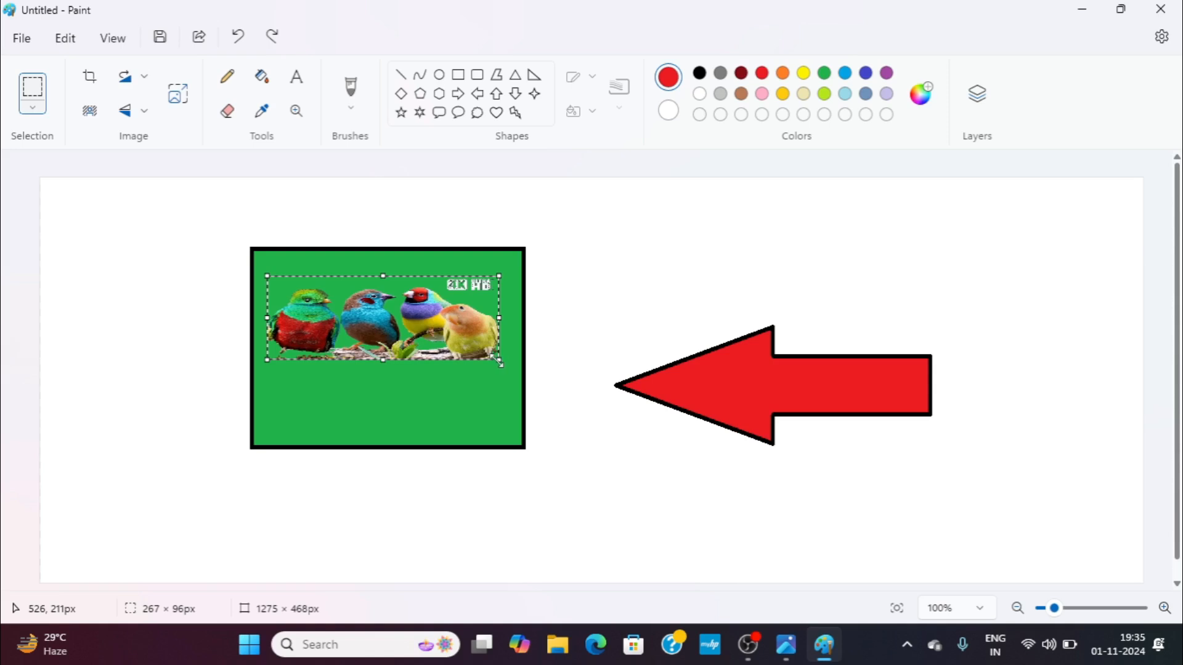
{"action": "left_click_drag", "start_coordinate": [501, 363], "coordinate": [515, 412]}
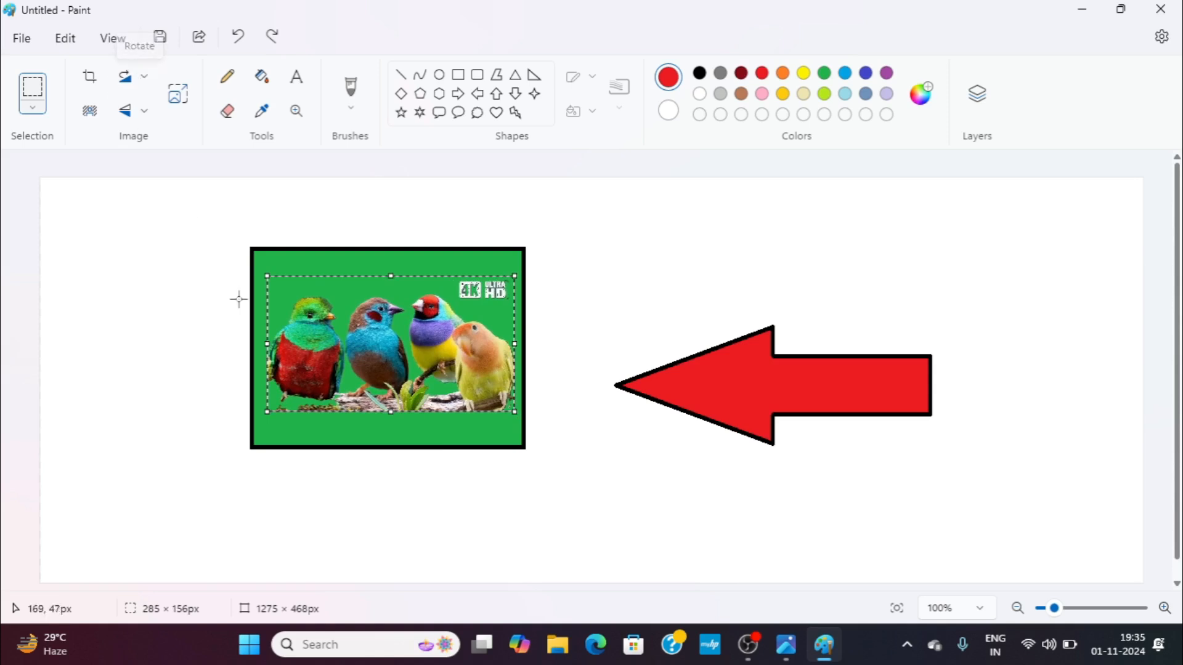
Select a rectangular area of about 120 × 164 px around the leftmost bird in the green rectangle.
{"action": "left_click", "coordinate": [34, 99]}
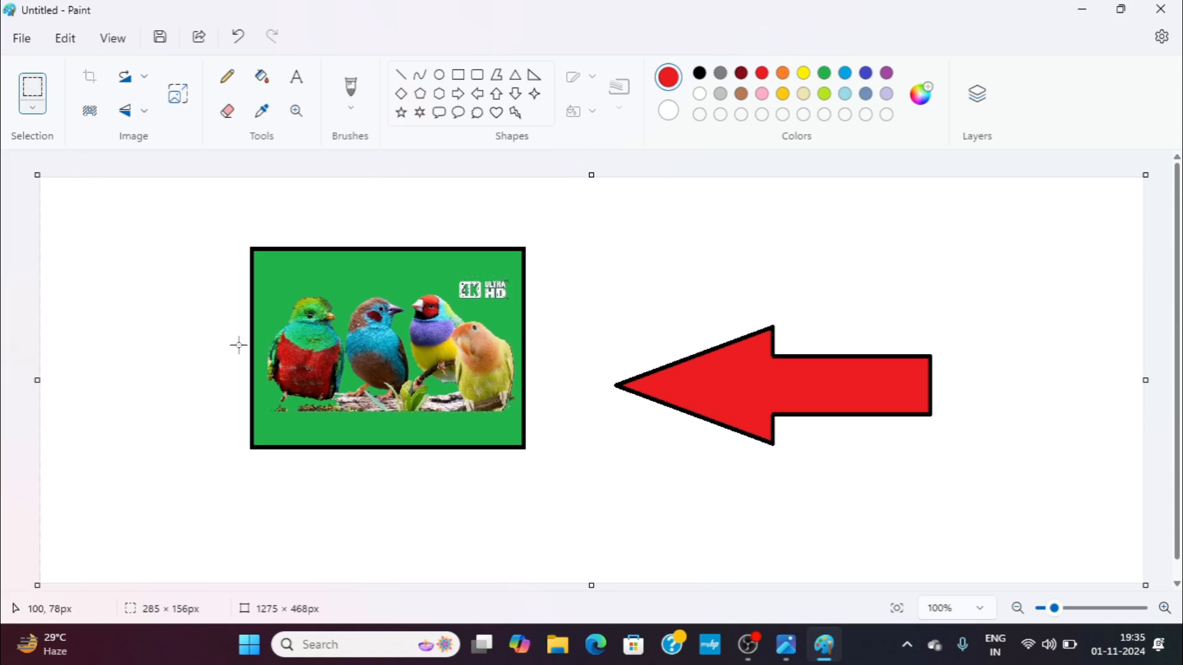
{"action": "left_click_drag", "start_coordinate": [262, 282], "coordinate": [363, 421]}
{"action": "left_click", "coordinate": [376, 428]}
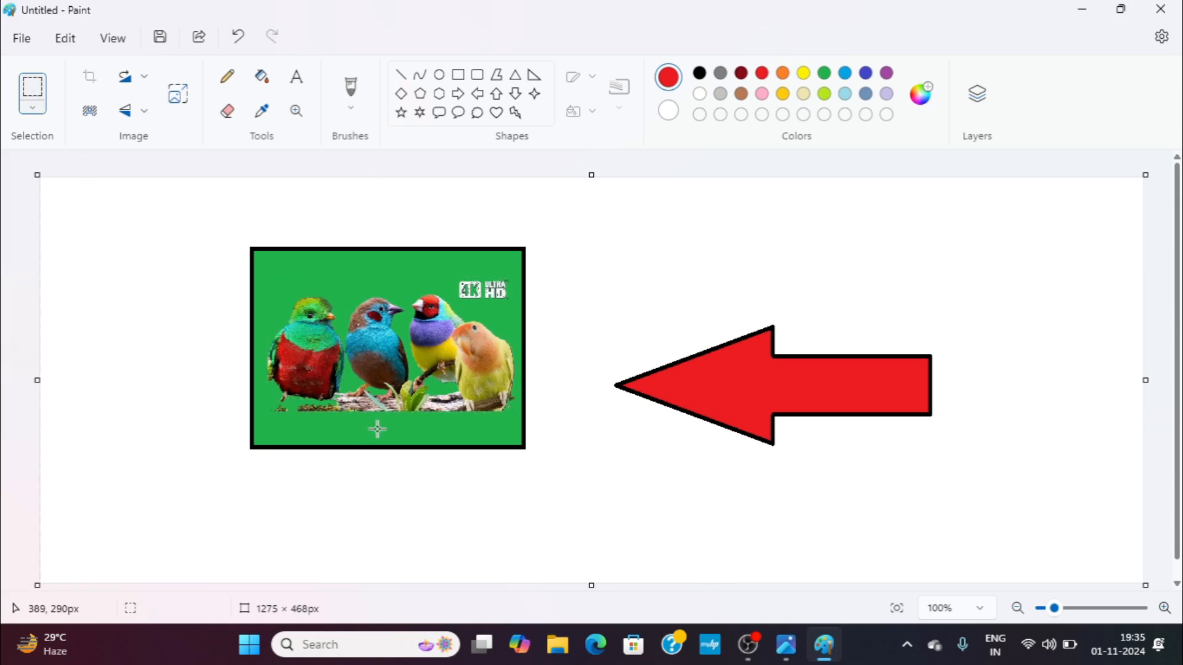
{"action": "left_click_drag", "start_coordinate": [259, 281], "coordinate": [364, 424]}
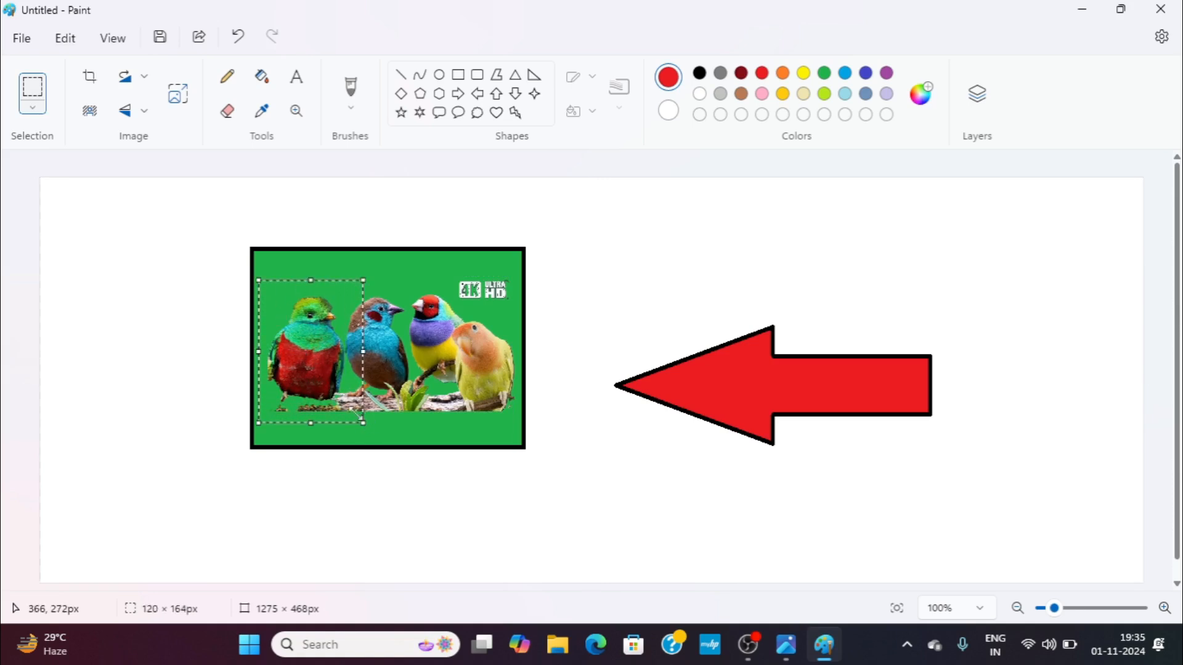
Rotate the selected bird right 90° and rotate it back left 90°.
{"action": "left_click", "coordinate": [143, 79]}
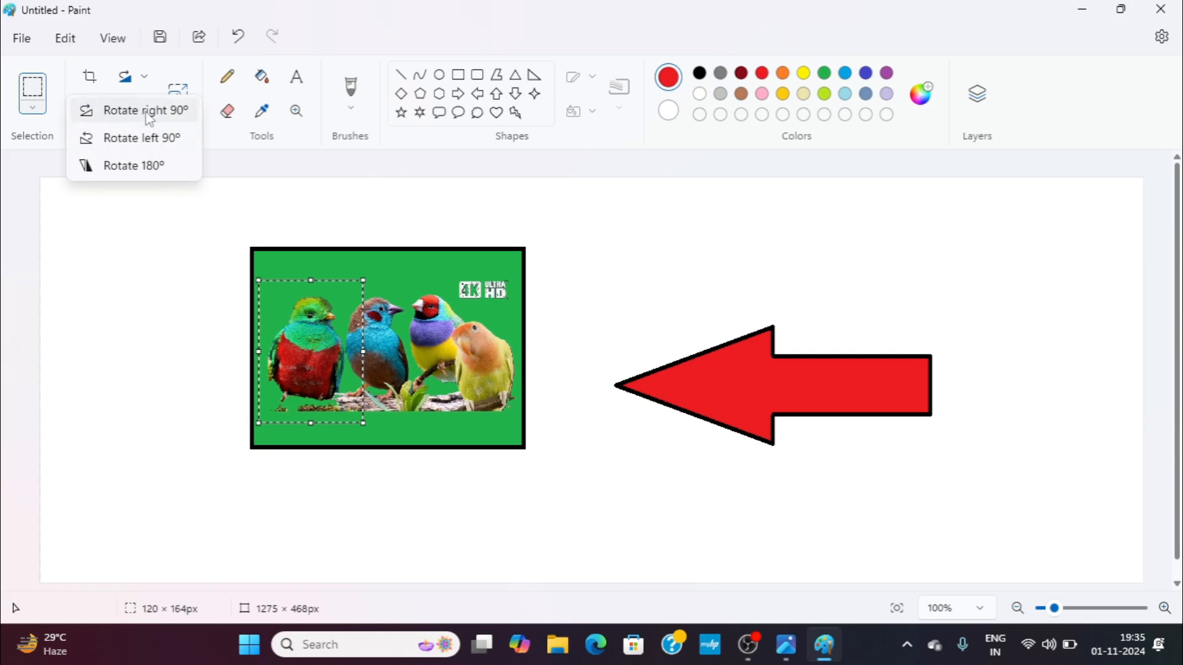
{"action": "left_click", "coordinate": [146, 111]}
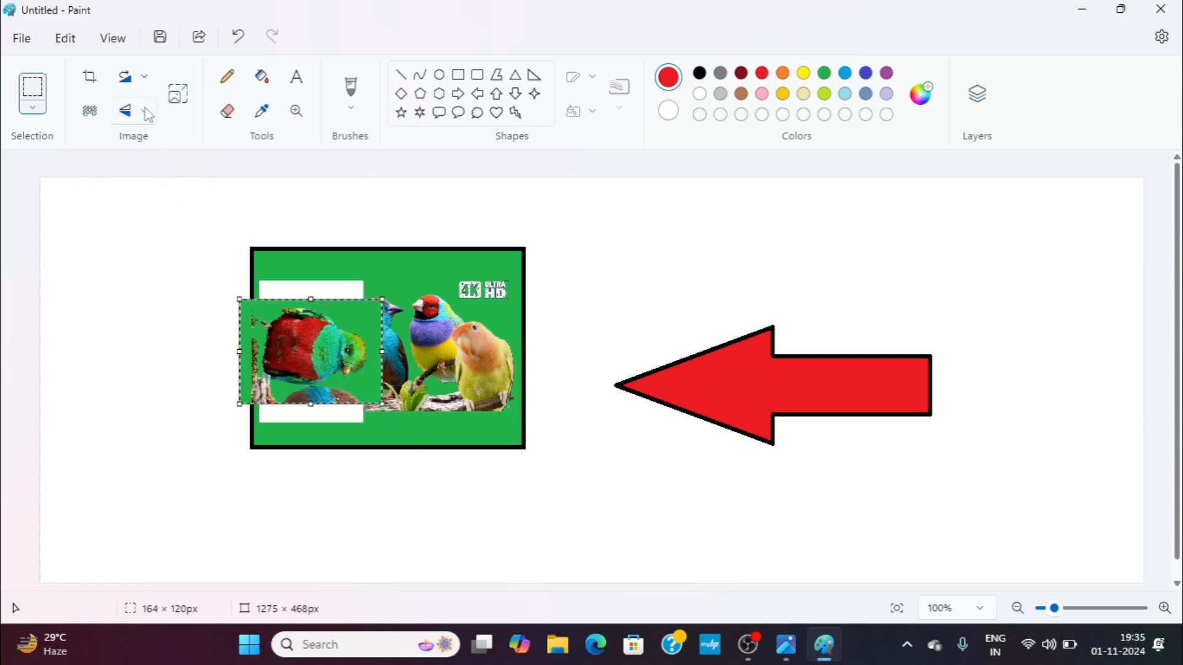
{"action": "left_click", "coordinate": [141, 80]}
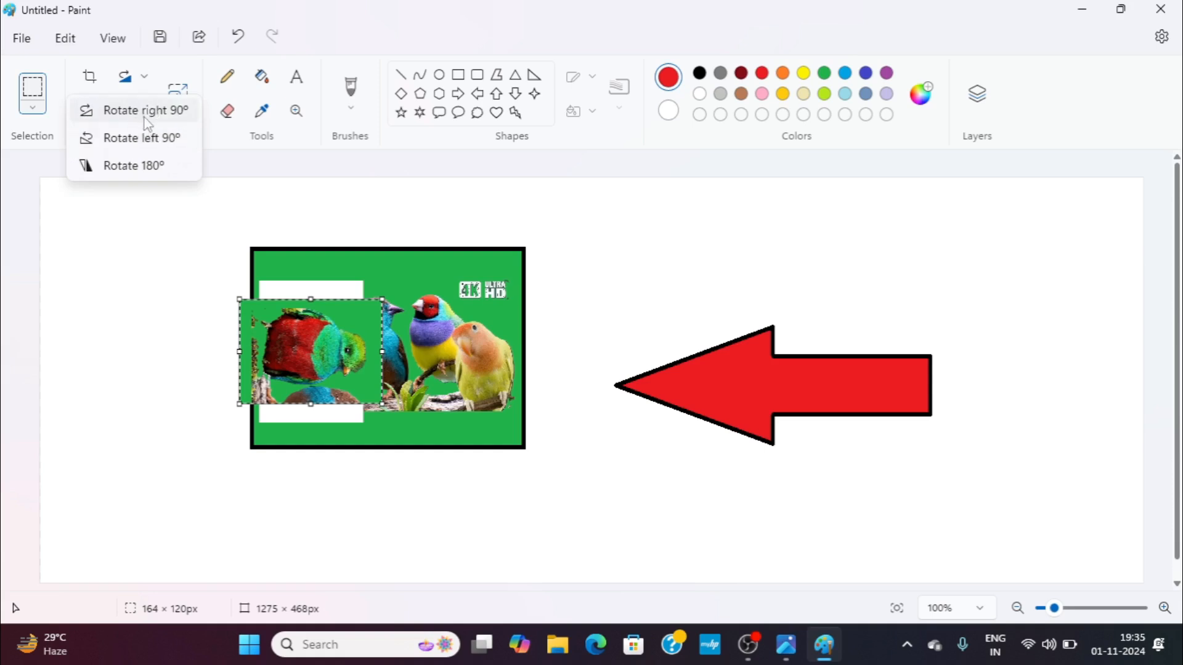
{"action": "left_click", "coordinate": [146, 144]}
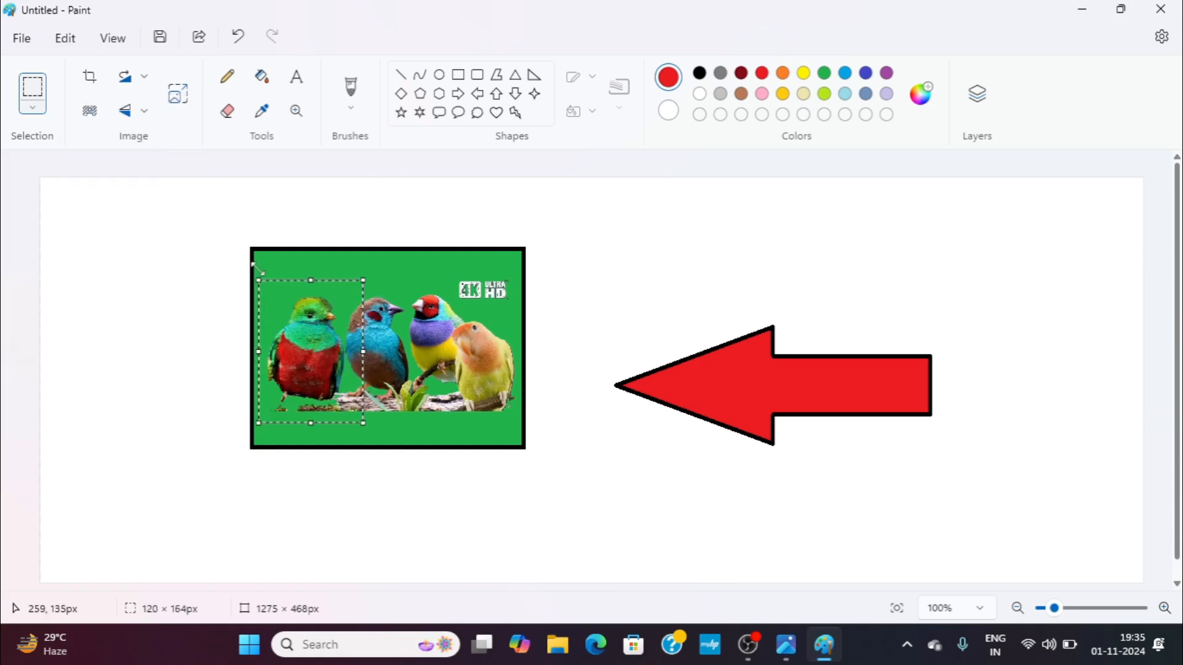
Rotate the selected bird left 90° three times, followed by one 180° rotation.
{"action": "left_click", "coordinate": [139, 79]}
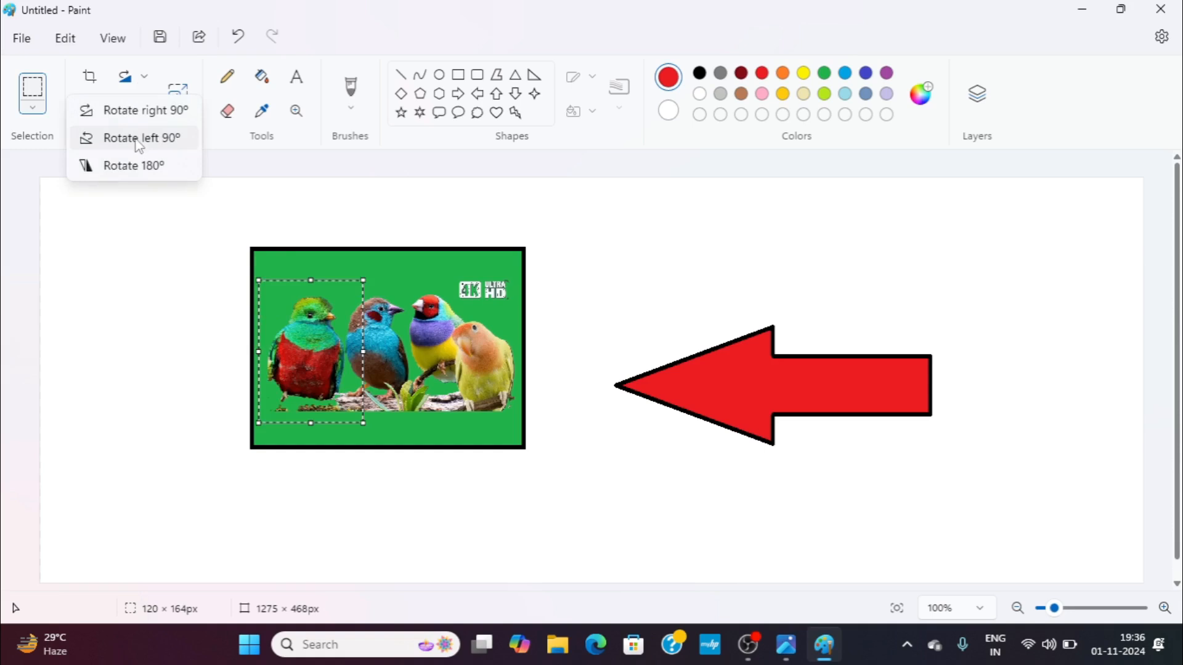
{"action": "left_click", "coordinate": [138, 144]}
{"action": "left_click", "coordinate": [141, 79]}
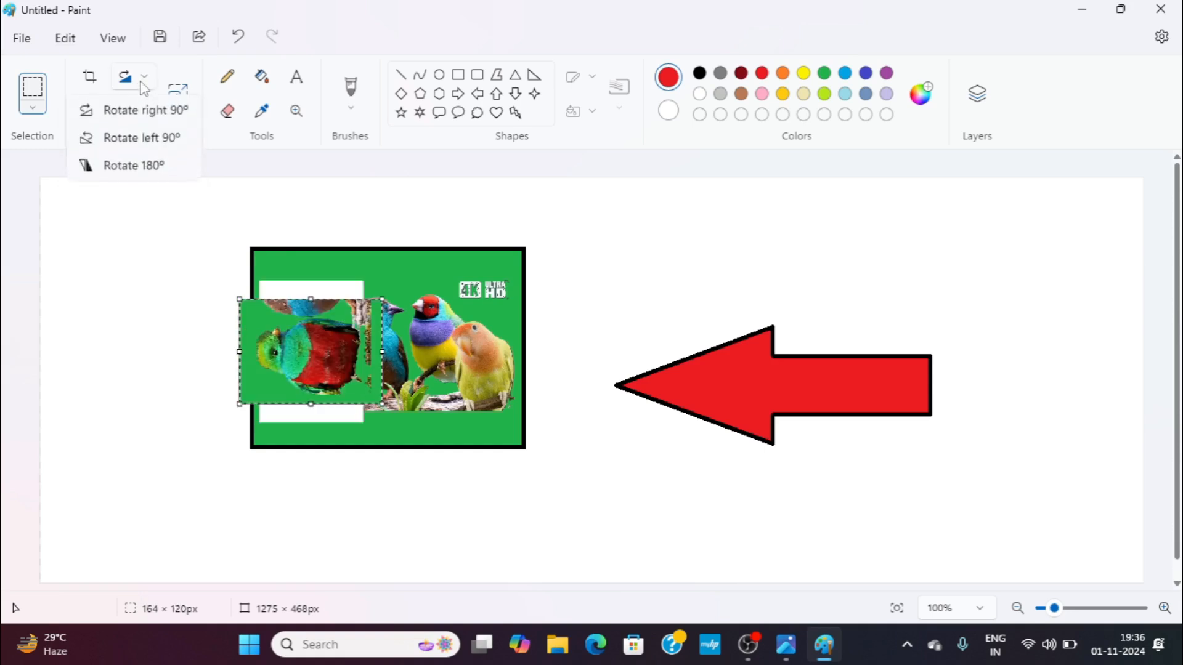
{"action": "left_click", "coordinate": [139, 146]}
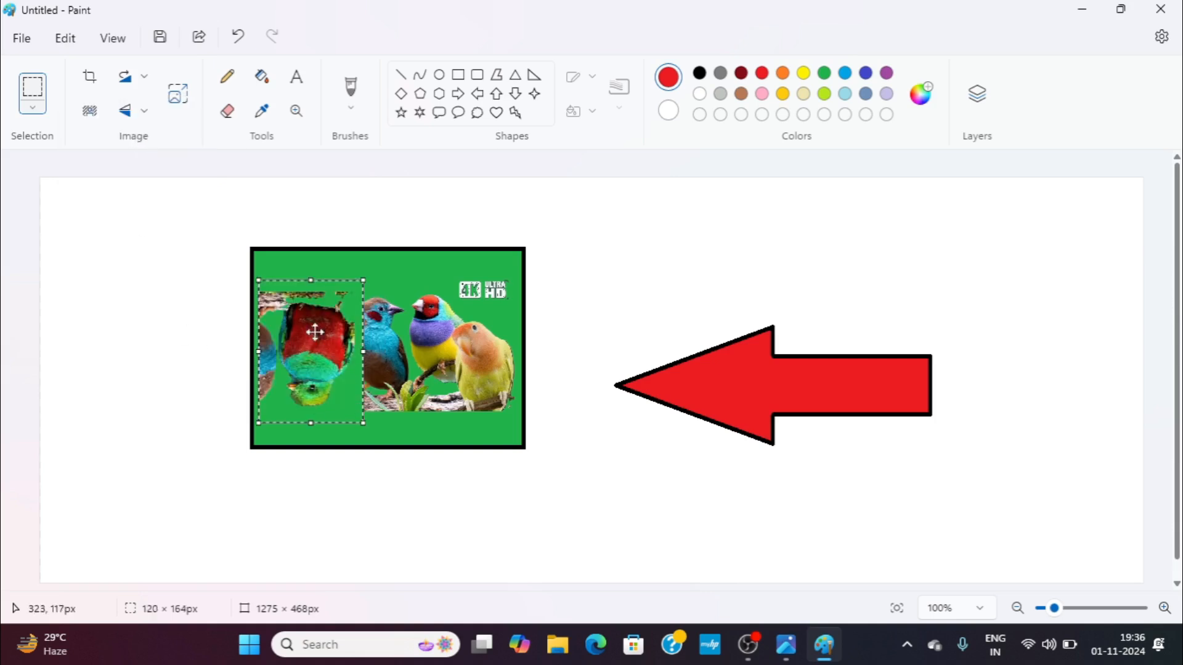
{"action": "left_click", "coordinate": [144, 77]}
{"action": "left_click", "coordinate": [131, 142]}
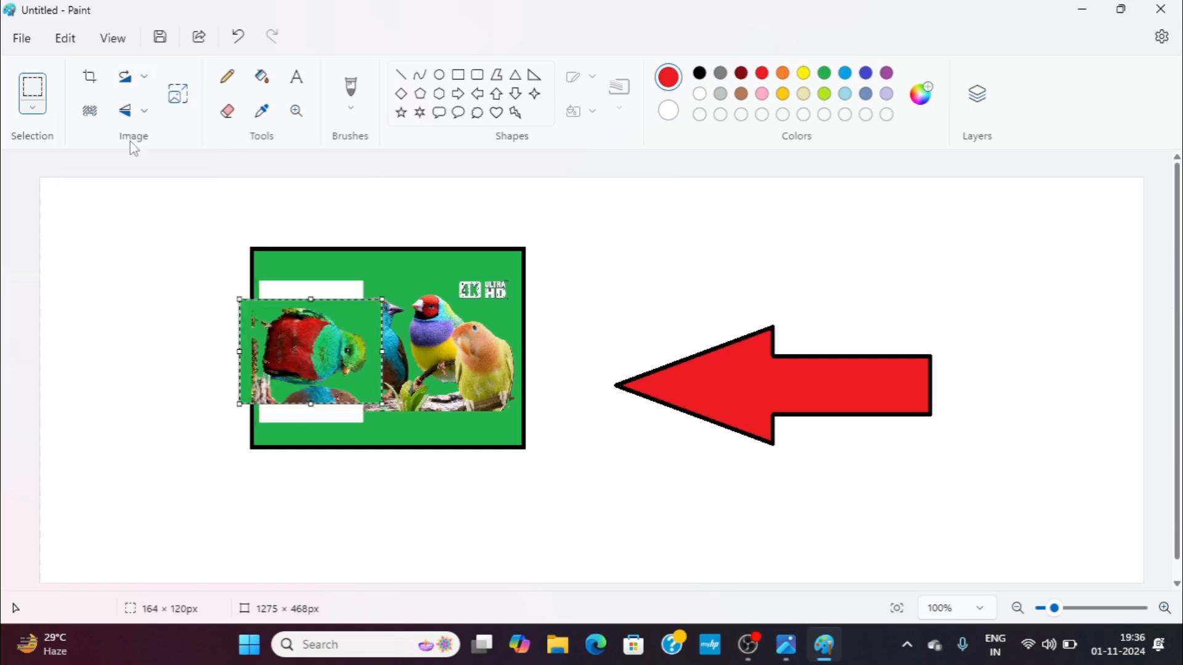
{"action": "left_click", "coordinate": [145, 78]}
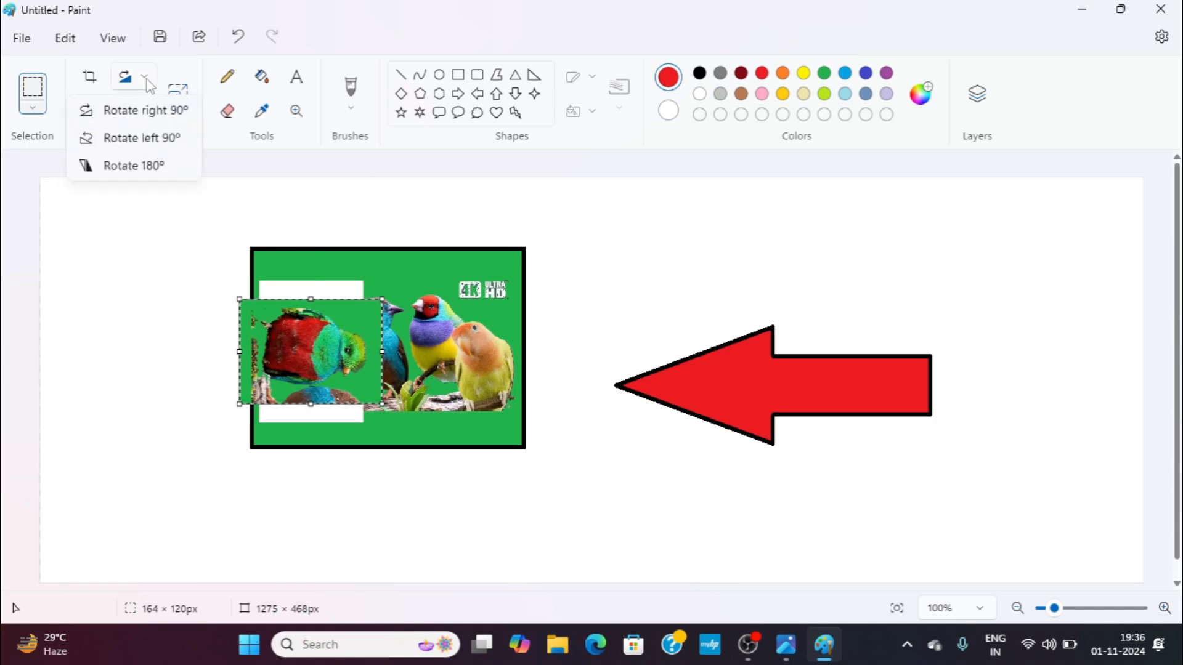
{"action": "left_click", "coordinate": [131, 166]}
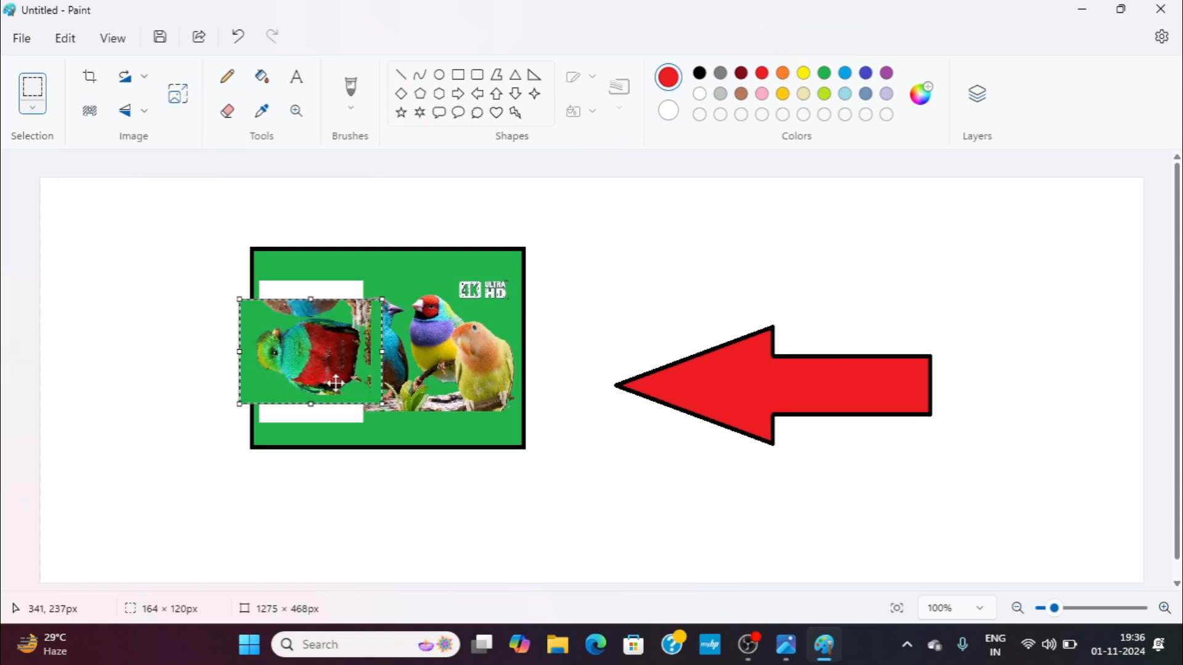
Flip the selected bird vertically and flip it back.
{"action": "left_click", "coordinate": [145, 113]}
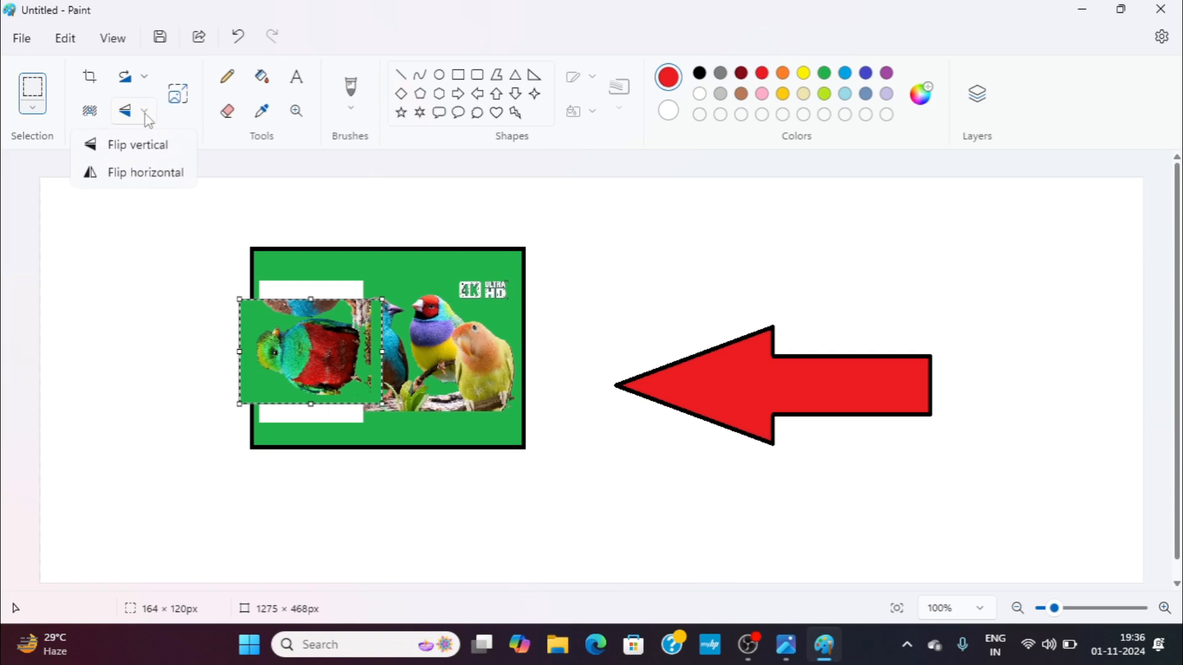
{"action": "left_click", "coordinate": [126, 146]}
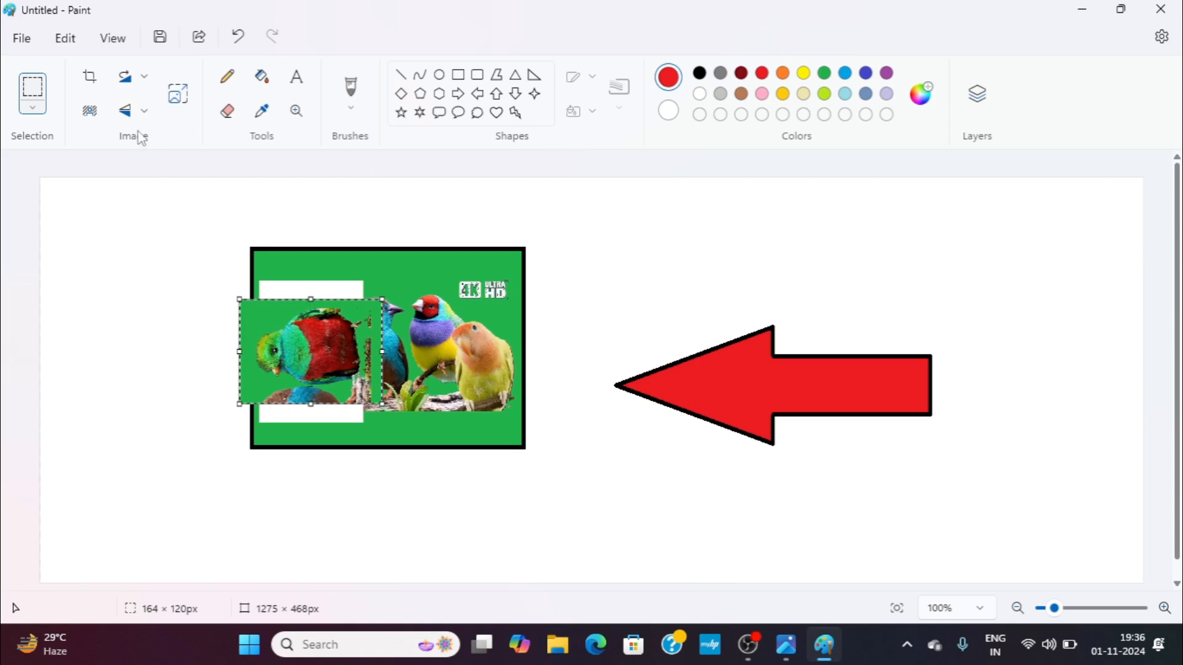
{"action": "left_click", "coordinate": [145, 113]}
{"action": "left_click", "coordinate": [137, 145]}
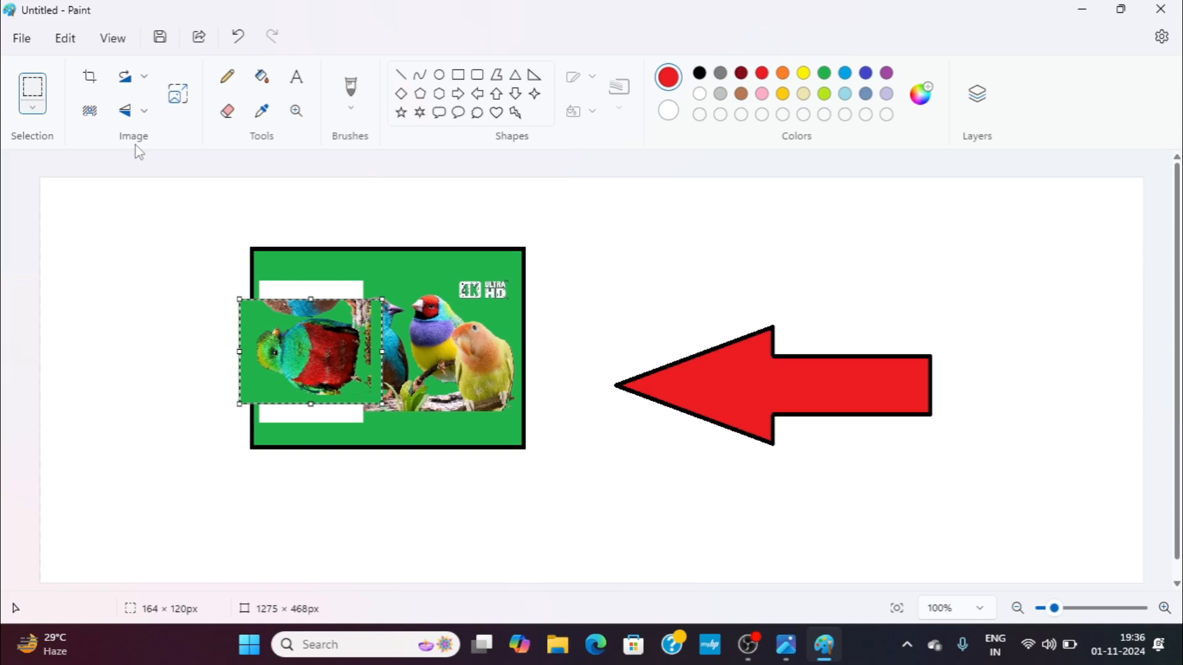
Flip the selected bird horizontally three times.
{"action": "left_click", "coordinate": [148, 115]}
{"action": "left_click", "coordinate": [144, 111]}
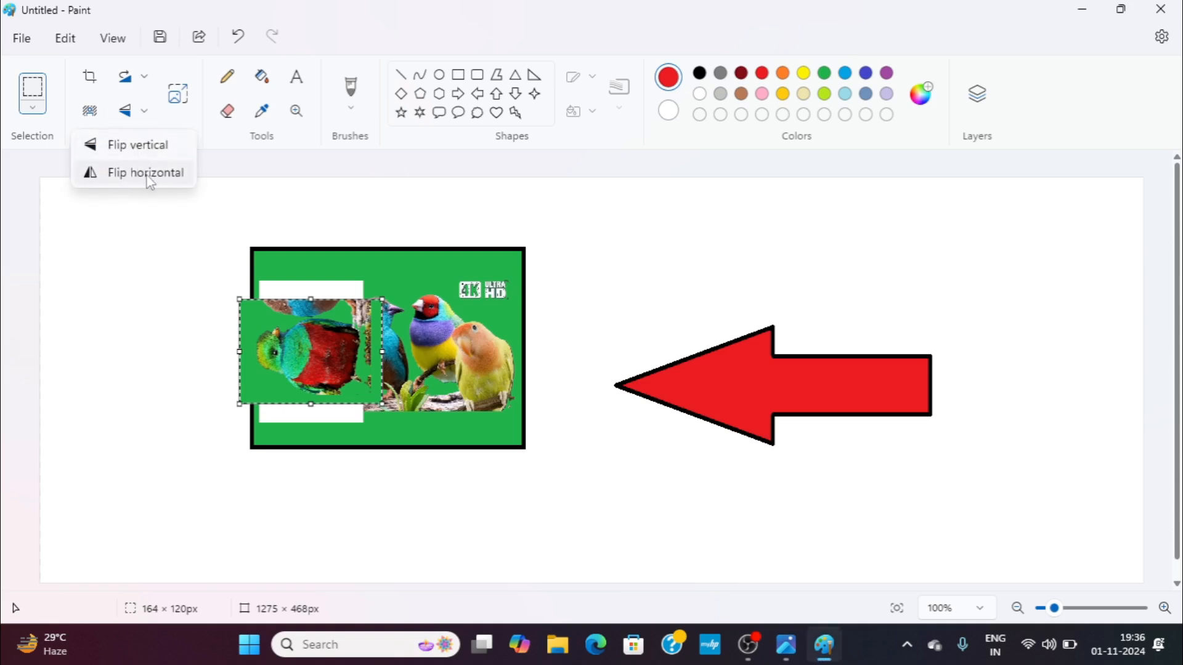
{"action": "left_click", "coordinate": [148, 173]}
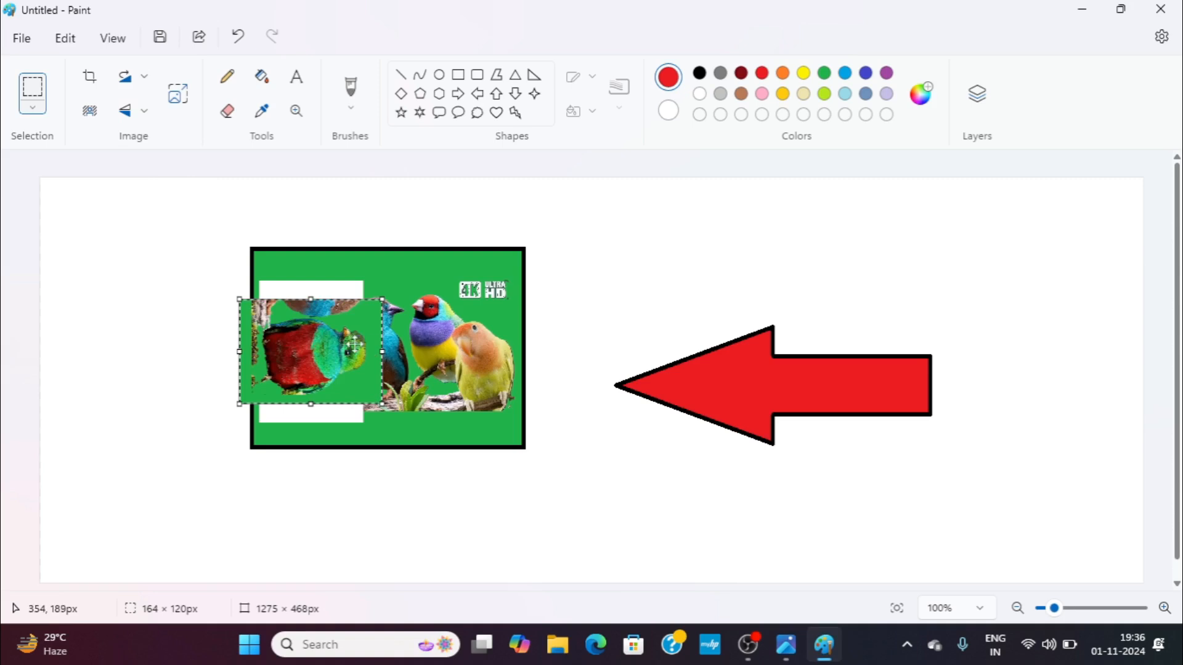
{"action": "left_click", "coordinate": [144, 111]}
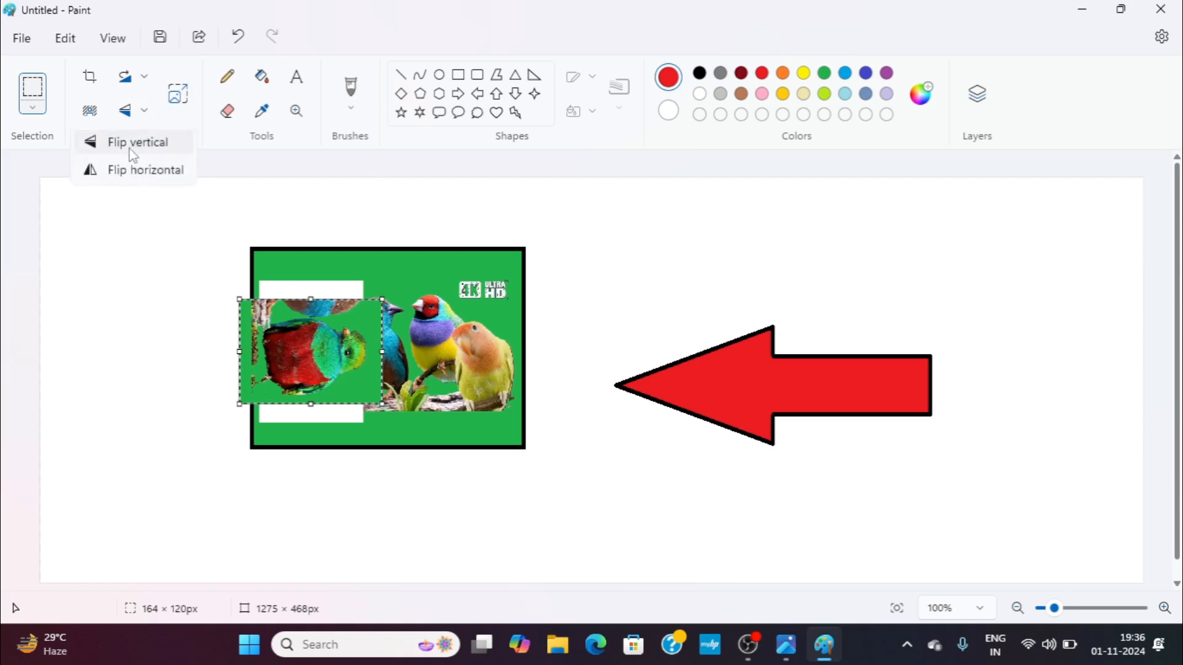
{"action": "left_click", "coordinate": [132, 176]}
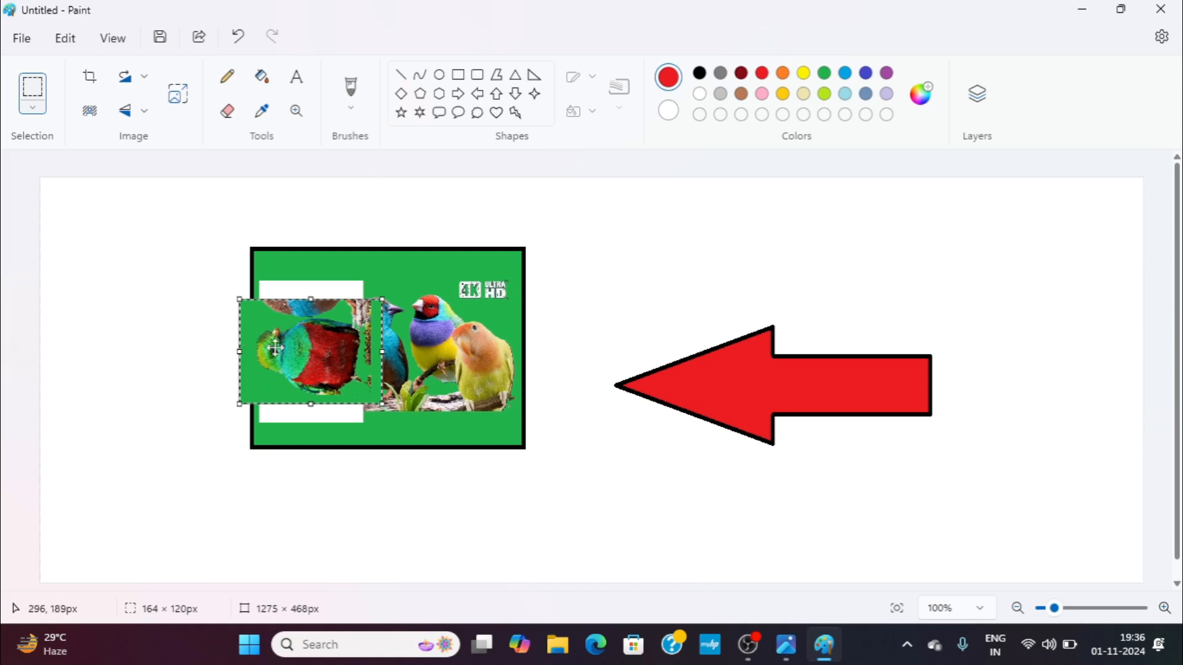
{"action": "left_click", "coordinate": [145, 114]}
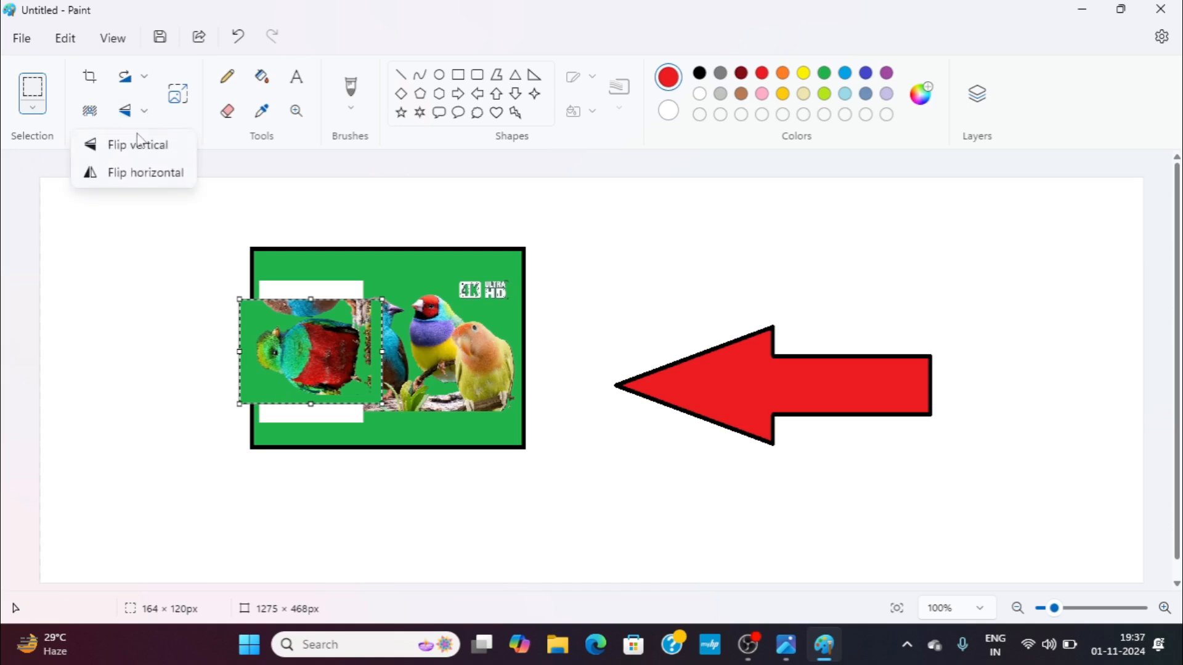
{"action": "left_click", "coordinate": [128, 175]}
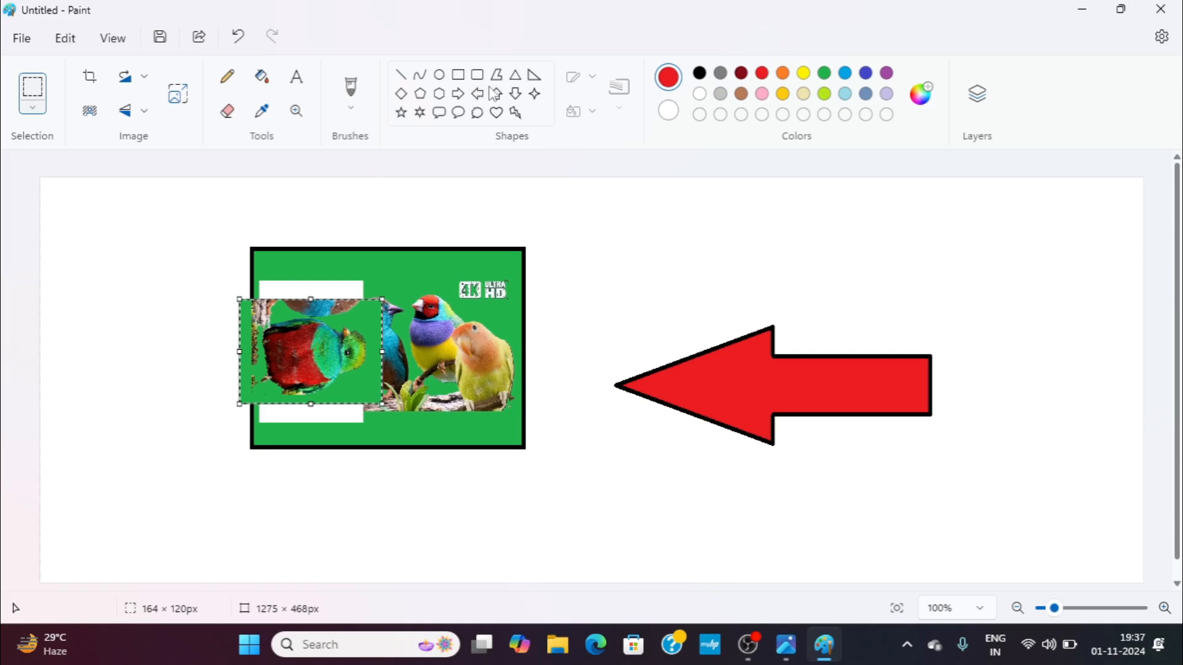
Draw a closed, irregular six-sided red polygon of about 94 × 210 px between the green rectangle and the red arrow.
{"action": "left_click", "coordinate": [496, 75]}
{"action": "left_click_drag", "start_coordinate": [562, 204], "coordinate": [587, 386]}
{"action": "left_click", "coordinate": [645, 322]}
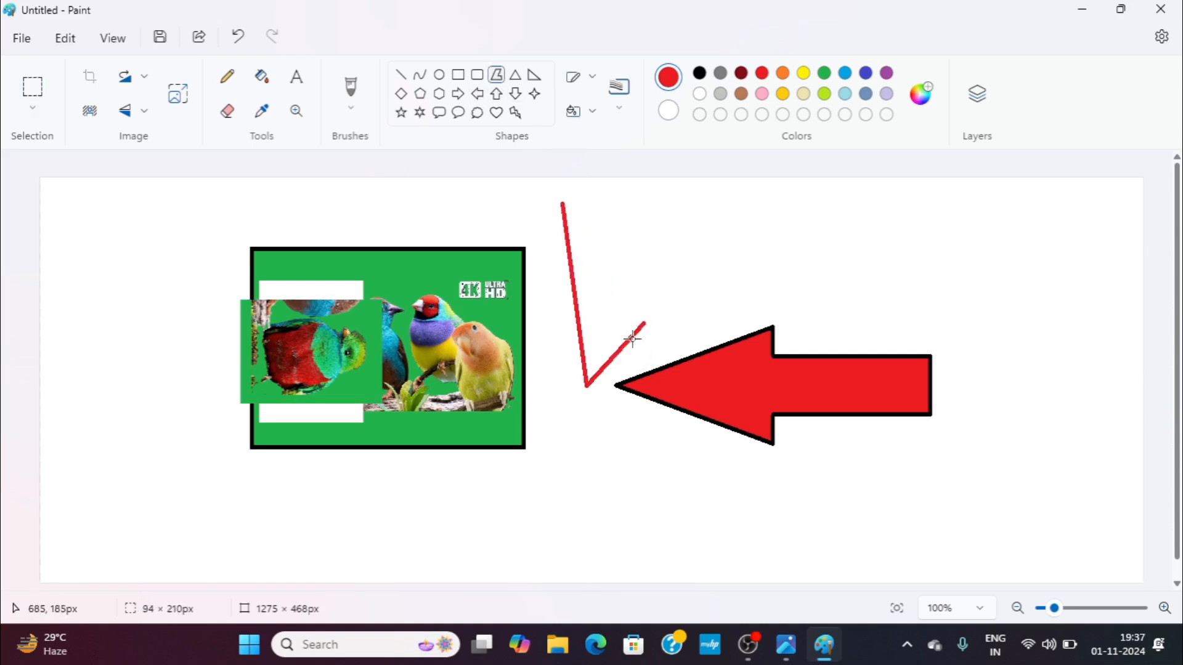
{"action": "left_click", "coordinate": [620, 294]}
{"action": "left_click", "coordinate": [592, 282]}
{"action": "left_click", "coordinate": [589, 208]}
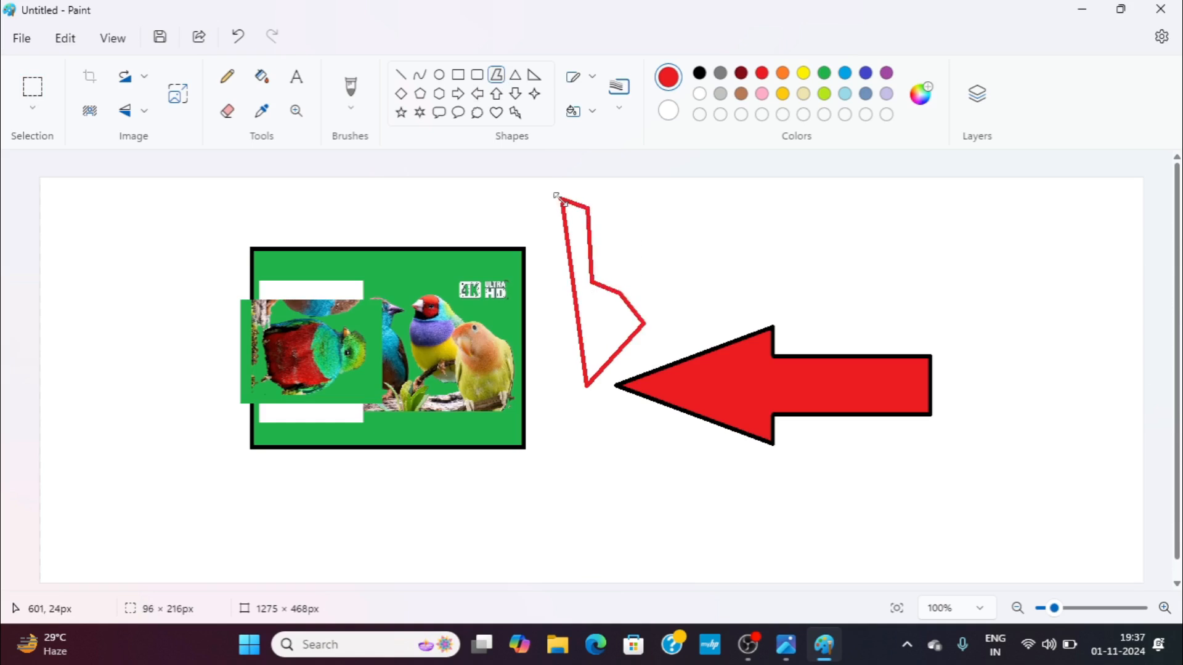
{"action": "left_click", "coordinate": [561, 204]}
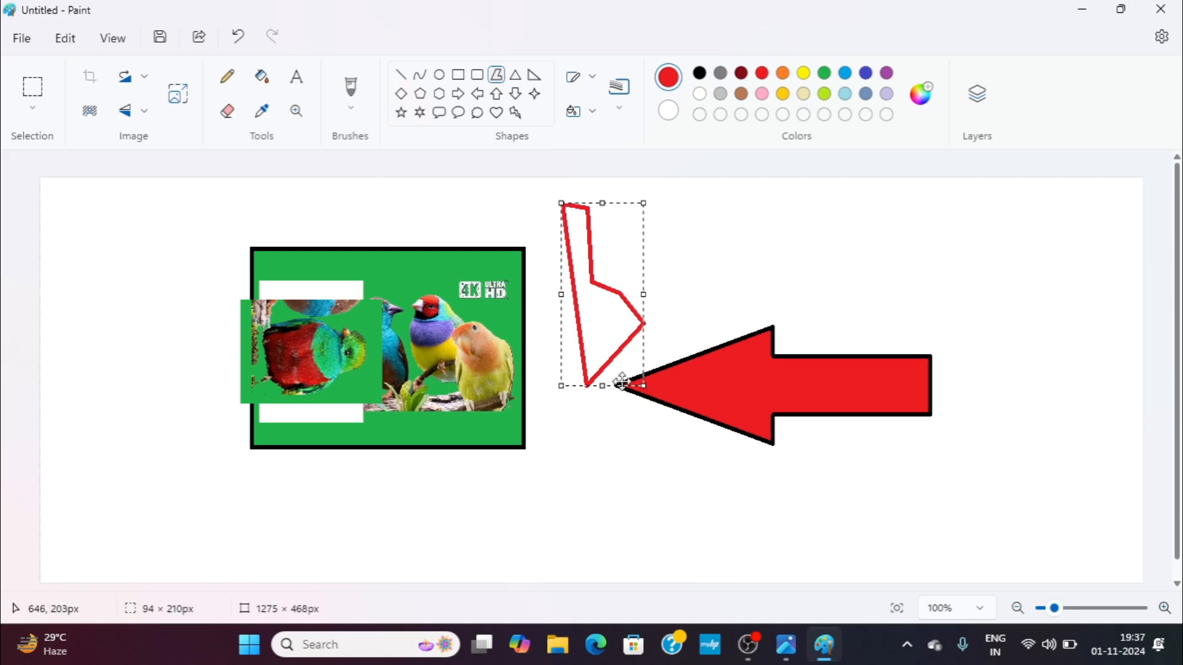
Flip the red polygon horizontally twice and vertically twice.
{"action": "left_click", "coordinate": [139, 112]}
{"action": "left_click", "coordinate": [134, 171]}
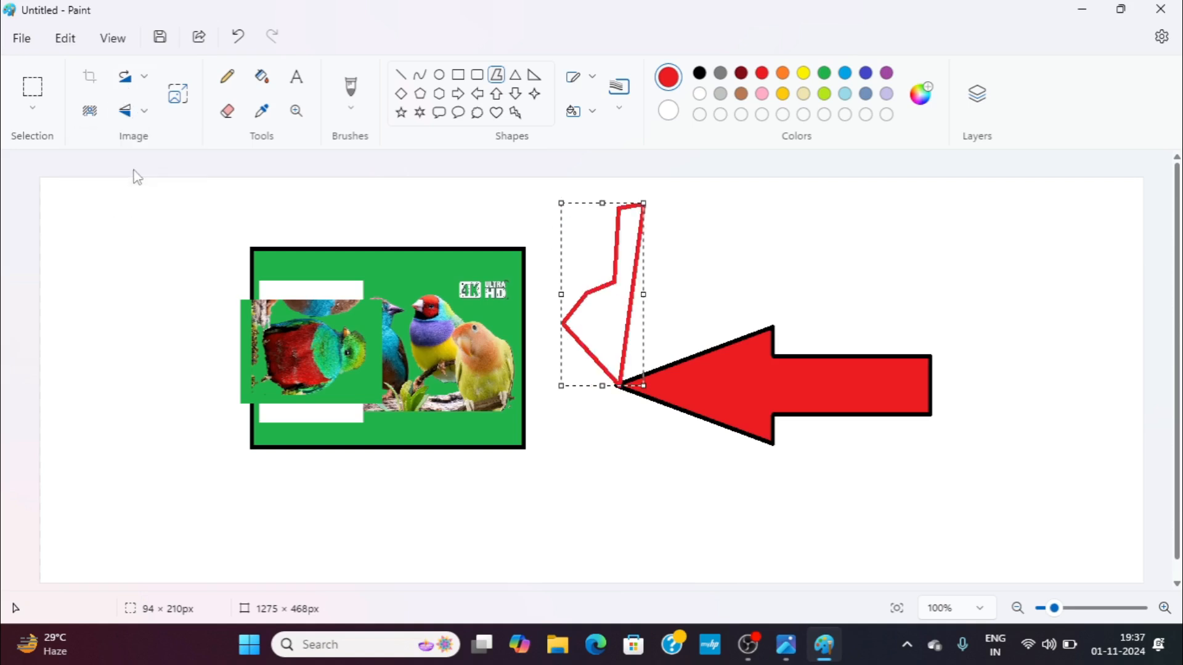
{"action": "left_click", "coordinate": [139, 112]}
{"action": "left_click", "coordinate": [135, 172]}
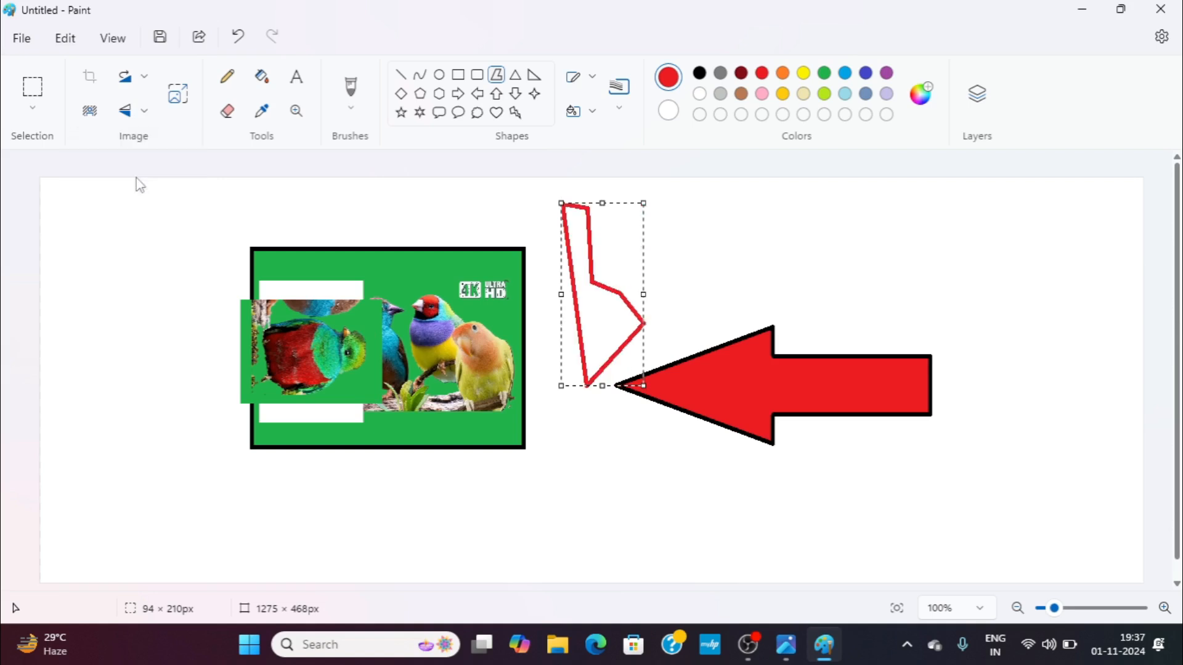
{"action": "left_click", "coordinate": [140, 112]}
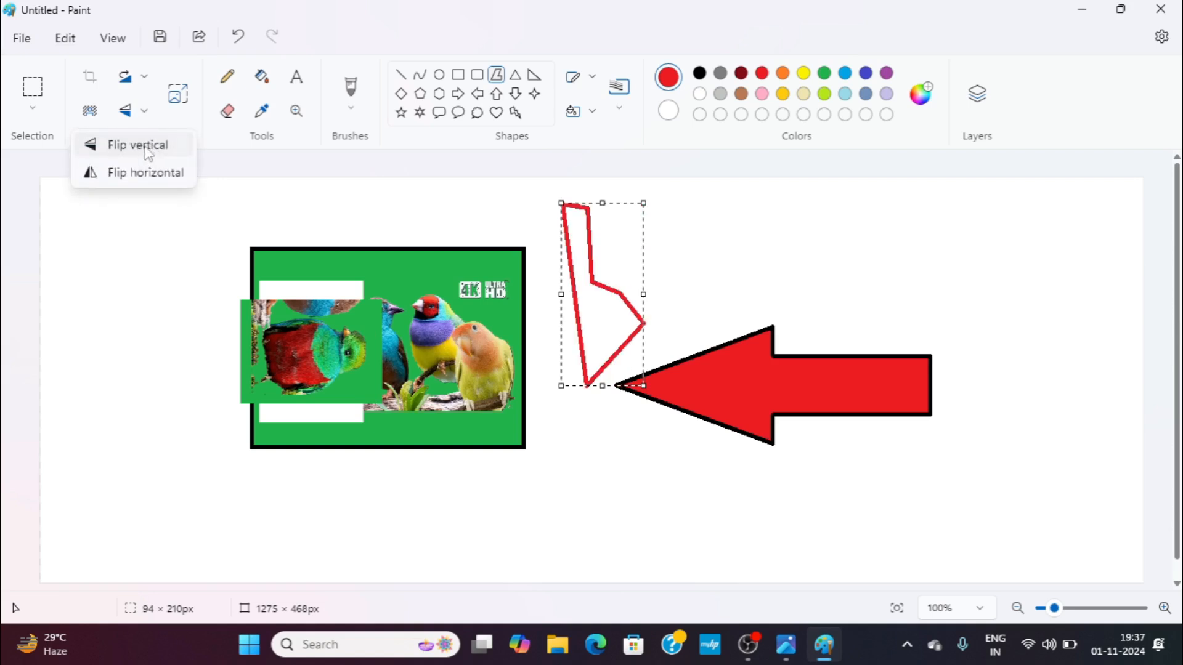
{"action": "left_click", "coordinate": [146, 153]}
{"action": "left_click", "coordinate": [143, 112]}
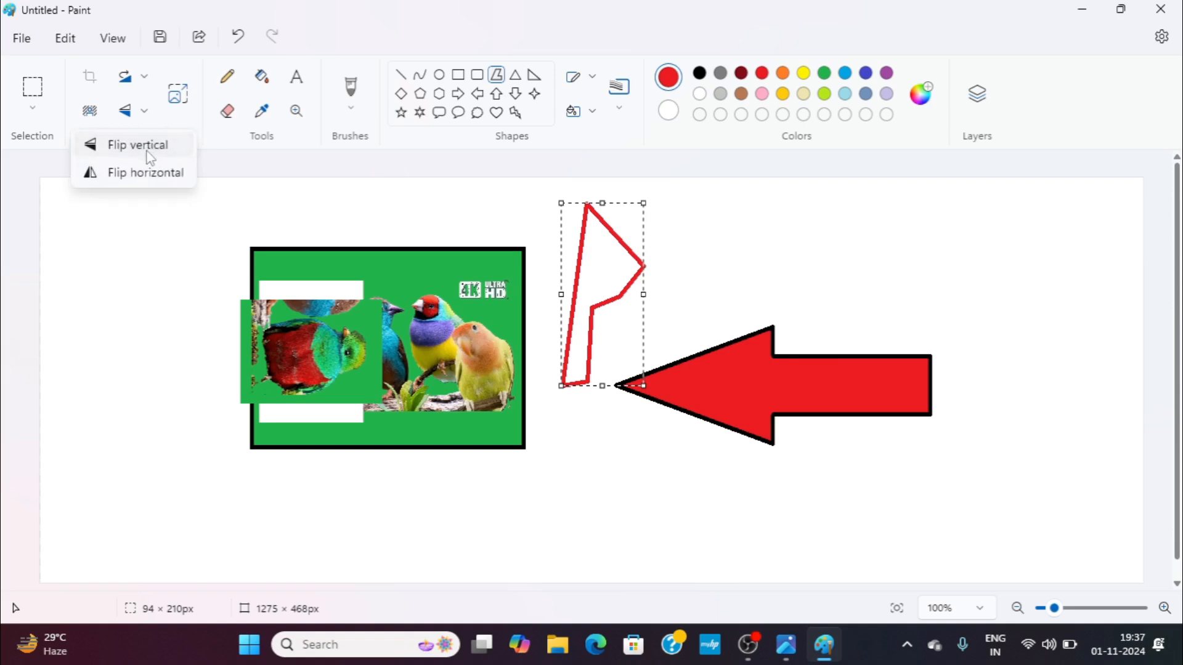
{"action": "left_click", "coordinate": [148, 148]}
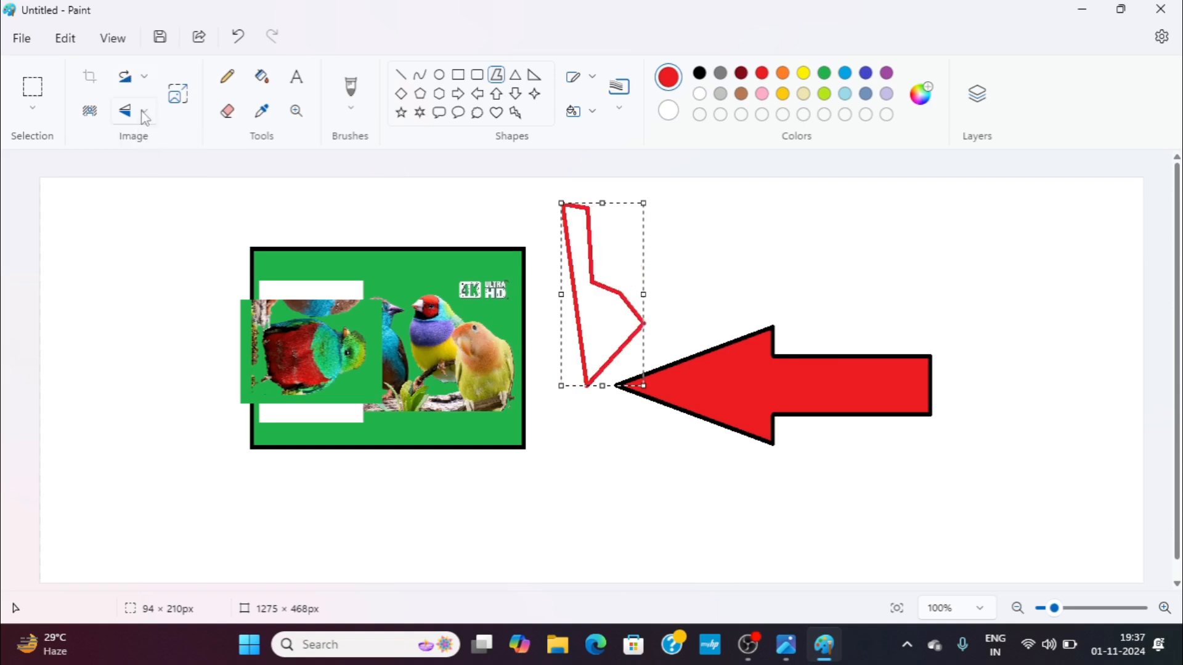
View the percentage and skew angle options of Resize and Skew, and close the dialog without applying anything.
{"action": "left_click", "coordinate": [185, 98]}
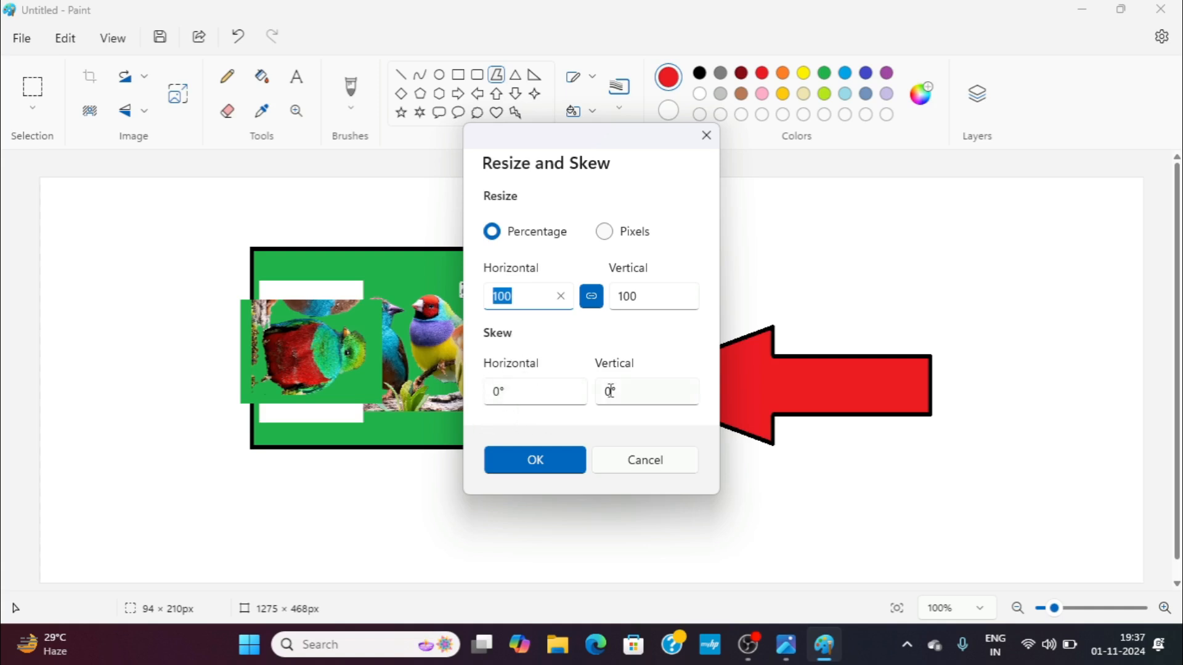
{"action": "left_click", "coordinate": [530, 398]}
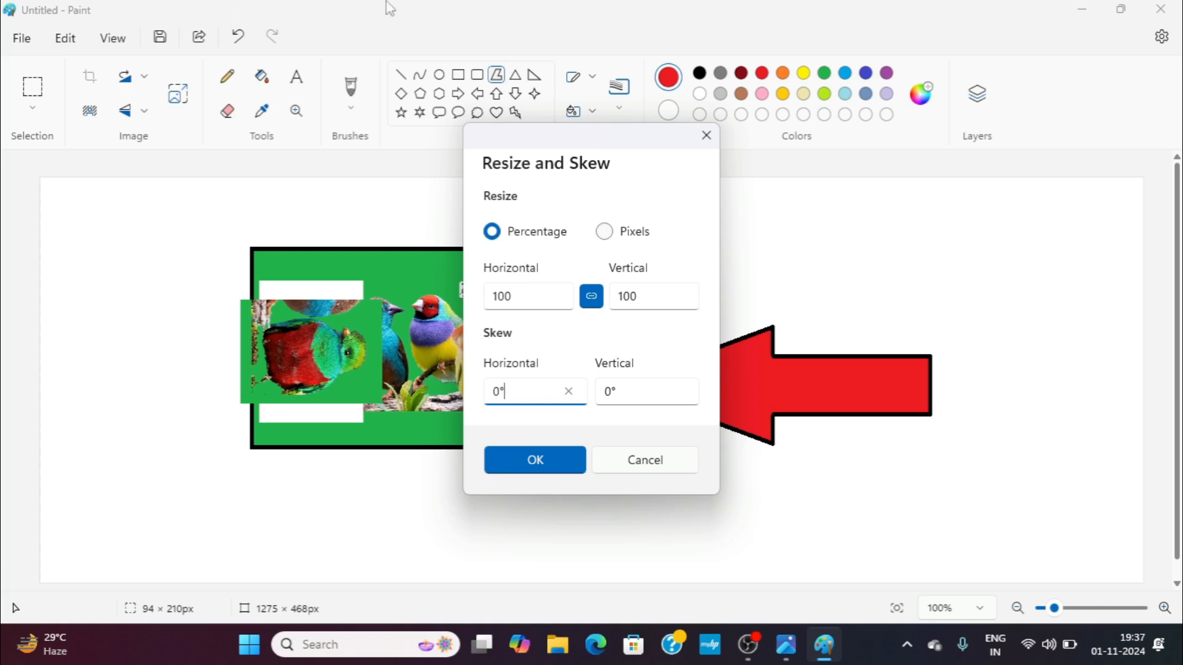
{"action": "left_click", "coordinate": [704, 138]}
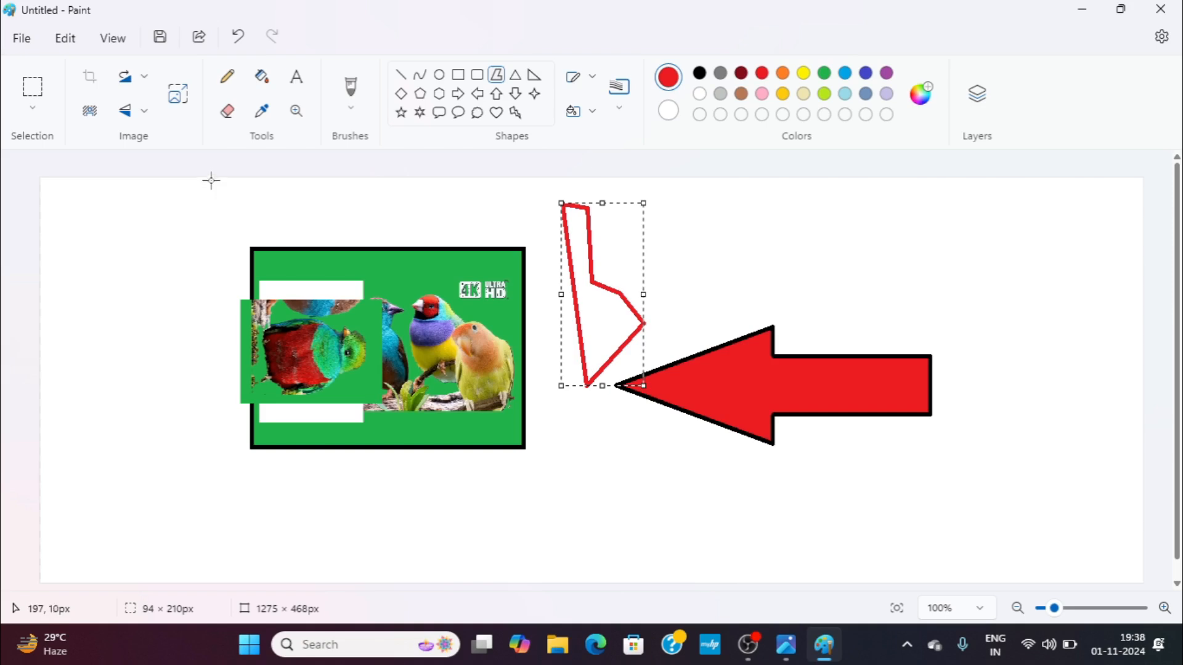
Draw a small red arch freehand with the Pencil in the empty area left of the green rectangle.
{"action": "left_click", "coordinate": [226, 79]}
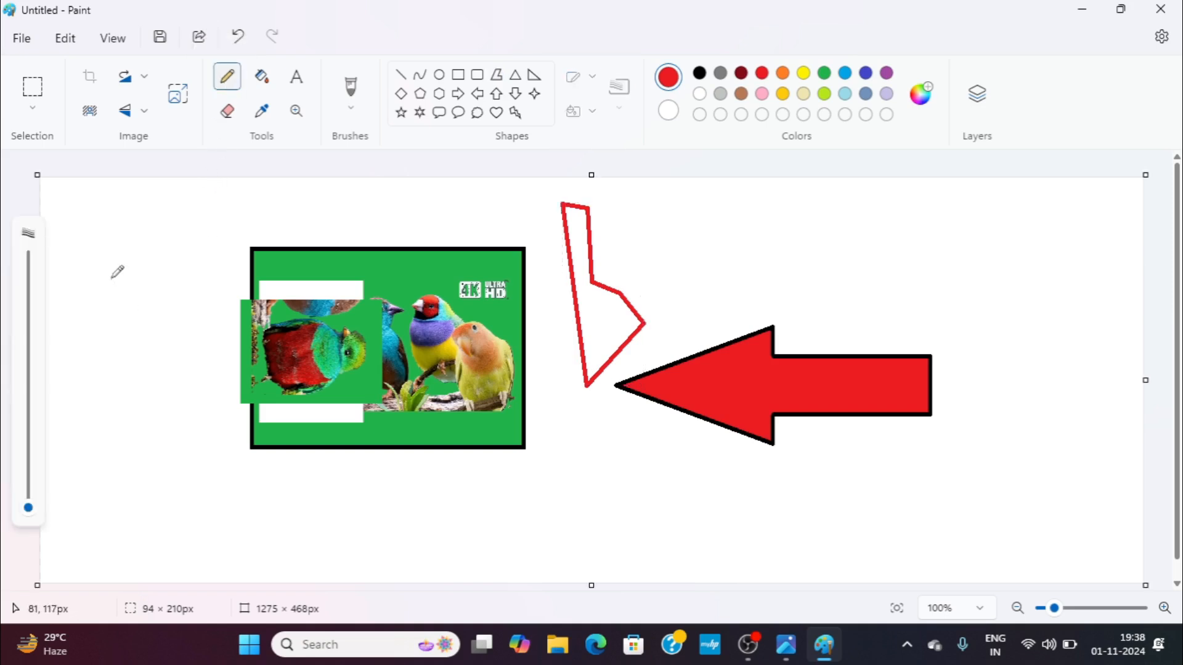
{"action": "mouse_move", "coordinate": [112, 280]}
{"action": "left_mouse_down"}
{"action": "mouse_move", "coordinate": [119, 234]}
{"action": "mouse_move", "coordinate": [140, 222]}
{"action": "mouse_move", "coordinate": [155, 243]}
{"action": "mouse_move", "coordinate": [155, 293]}
{"action": "left_mouse_up"}
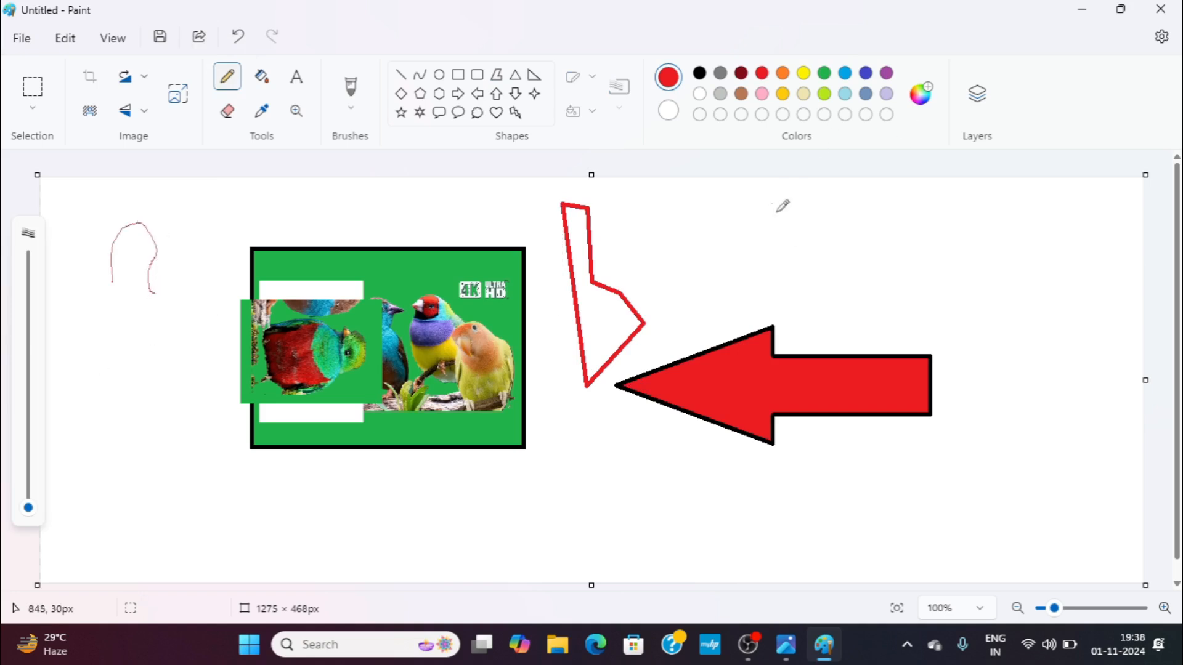
Draw a hut's roof outline and far side wall freehand in red with the Pencil, above and beside the red arrow.
{"action": "left_click_drag", "start_coordinate": [781, 195], "coordinate": [738, 288]}
{"action": "left_click_drag", "start_coordinate": [781, 197], "coordinate": [862, 277]}
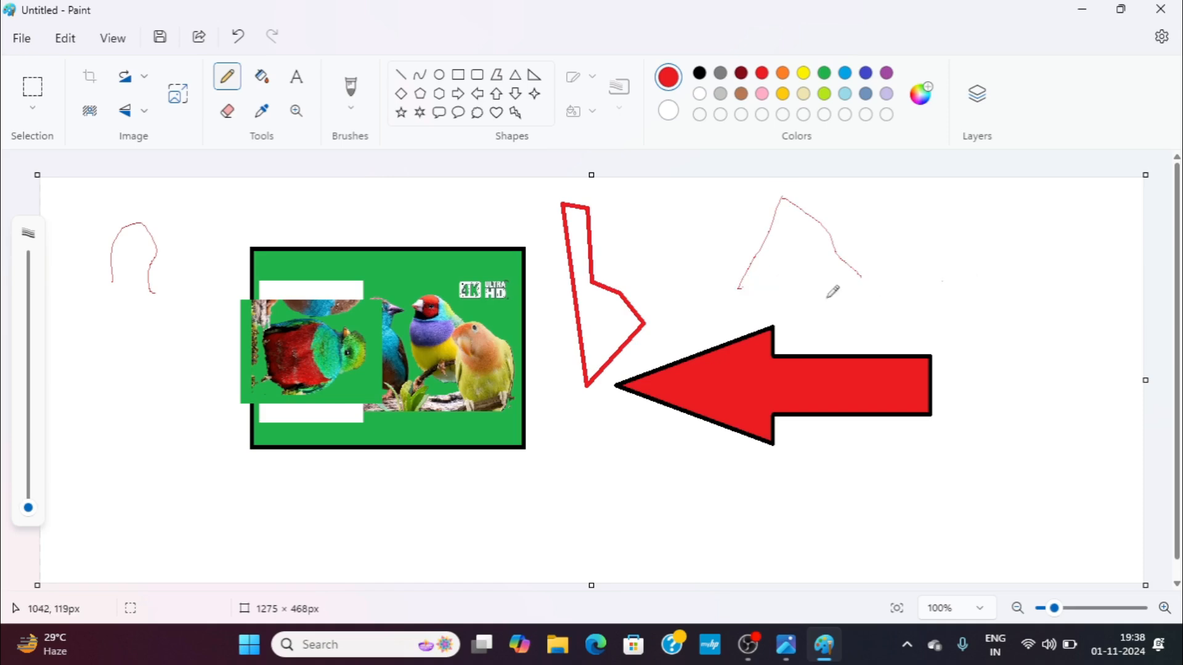
{"action": "left_click_drag", "start_coordinate": [739, 288], "coordinate": [1049, 267]}
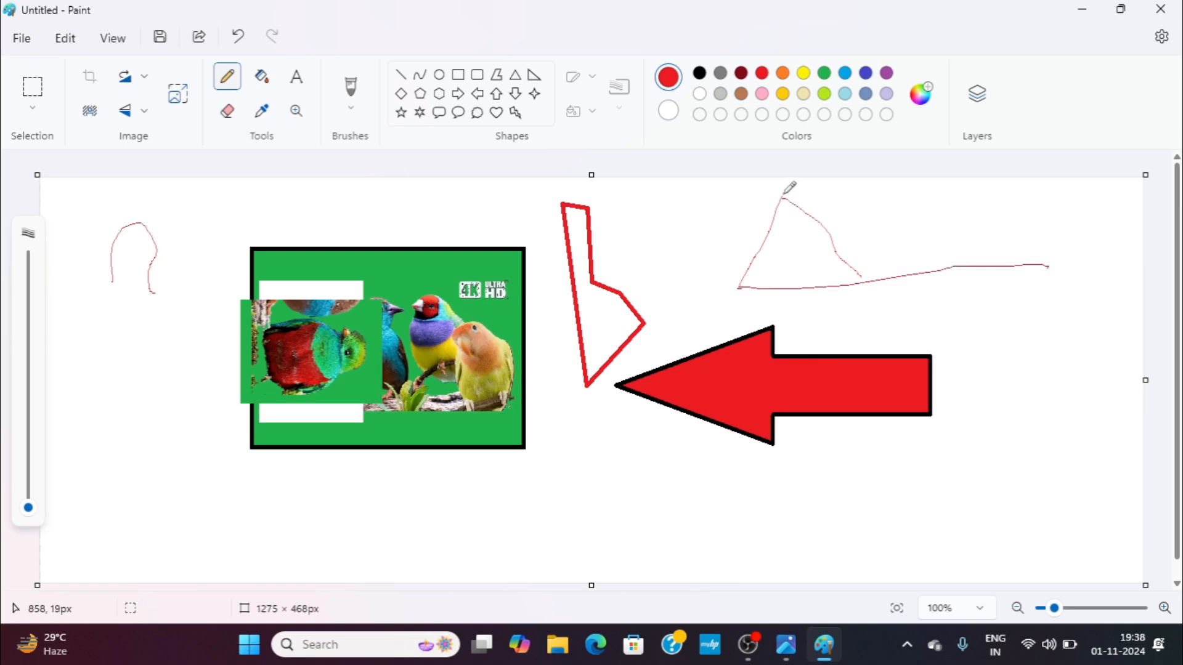
{"action": "left_click_drag", "start_coordinate": [782, 198], "coordinate": [843, 198]}
{"action": "mouse_move", "coordinate": [915, 199]}
{"action": "left_mouse_down"}
{"action": "mouse_move", "coordinate": [1052, 203]}
{"action": "mouse_move", "coordinate": [1071, 465]}
{"action": "left_mouse_up"}
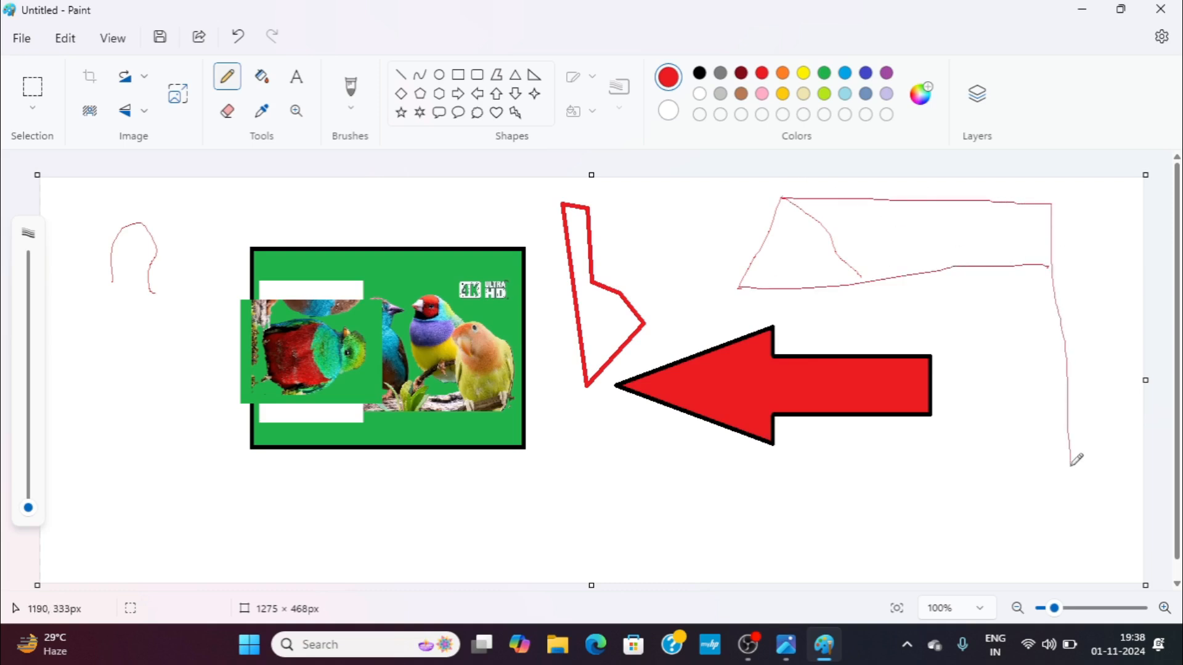
Draw the hut's other two walls and base line in red, plus two curved strokes extending below the base.
{"action": "left_click_drag", "start_coordinate": [739, 288], "coordinate": [757, 475]}
{"action": "left_click_drag", "start_coordinate": [878, 393], "coordinate": [887, 484]}
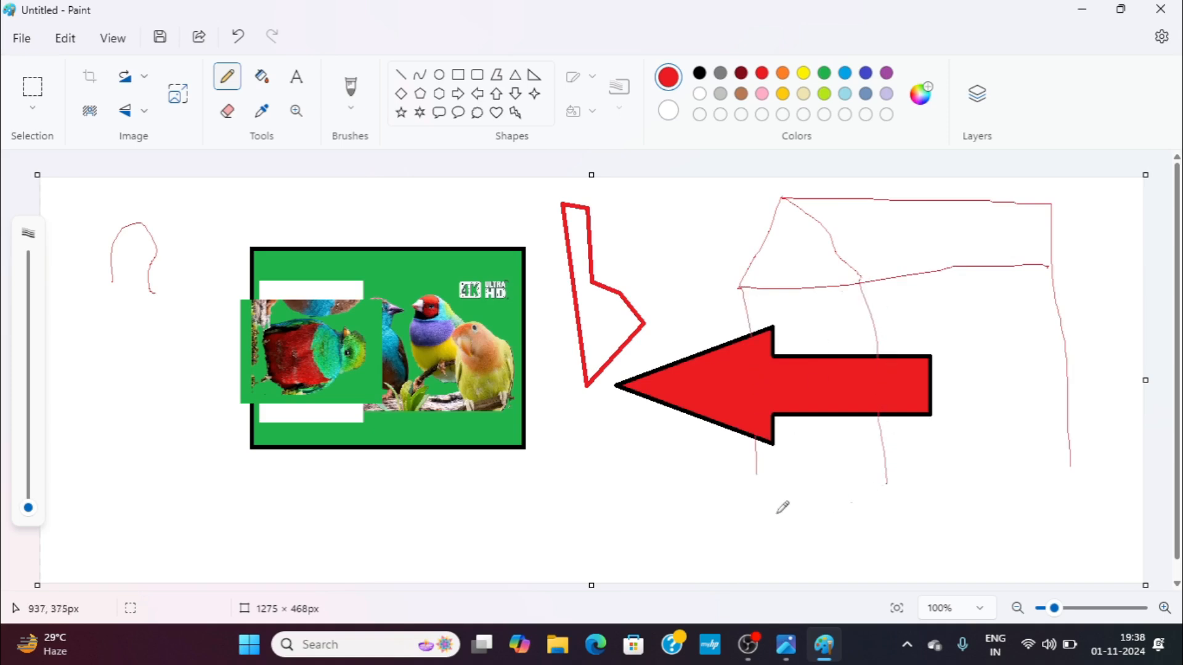
{"action": "left_click_drag", "start_coordinate": [763, 475], "coordinate": [1086, 457]}
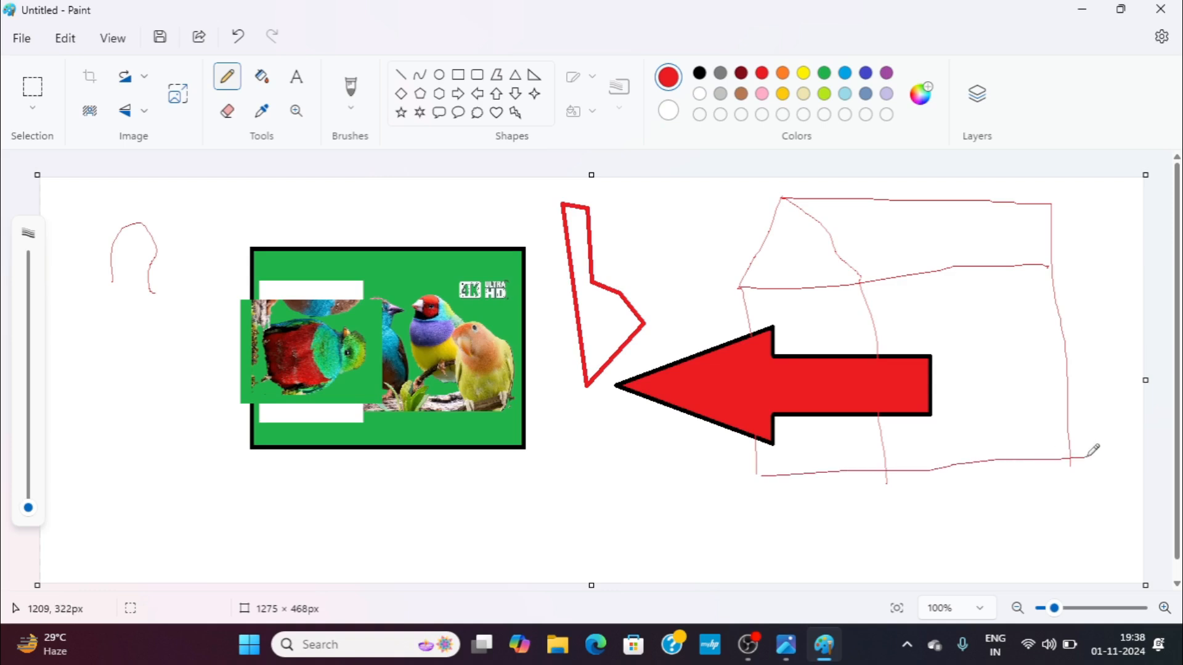
{"action": "mouse_move", "coordinate": [757, 463]}
{"action": "left_mouse_down"}
{"action": "mouse_move", "coordinate": [748, 513]}
{"action": "mouse_move", "coordinate": [719, 556]}
{"action": "left_mouse_up"}
{"action": "left_click_drag", "start_coordinate": [886, 484], "coordinate": [858, 554]}
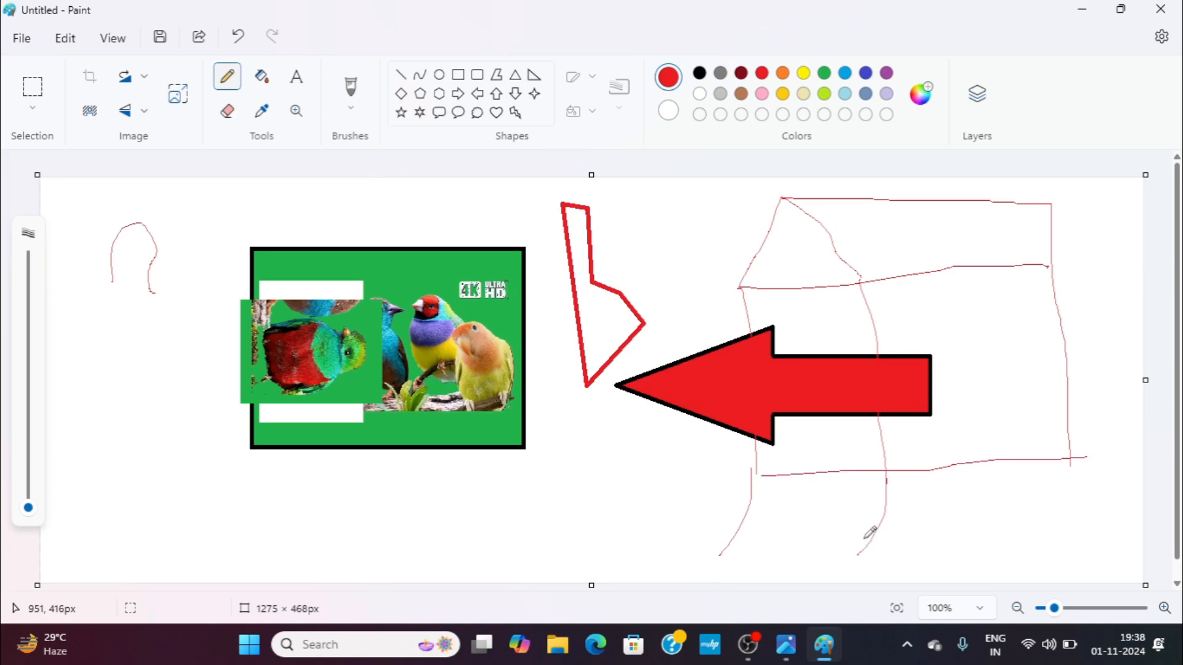
Try to fill the hut's roof with yellow.
{"action": "left_click", "coordinate": [262, 82]}
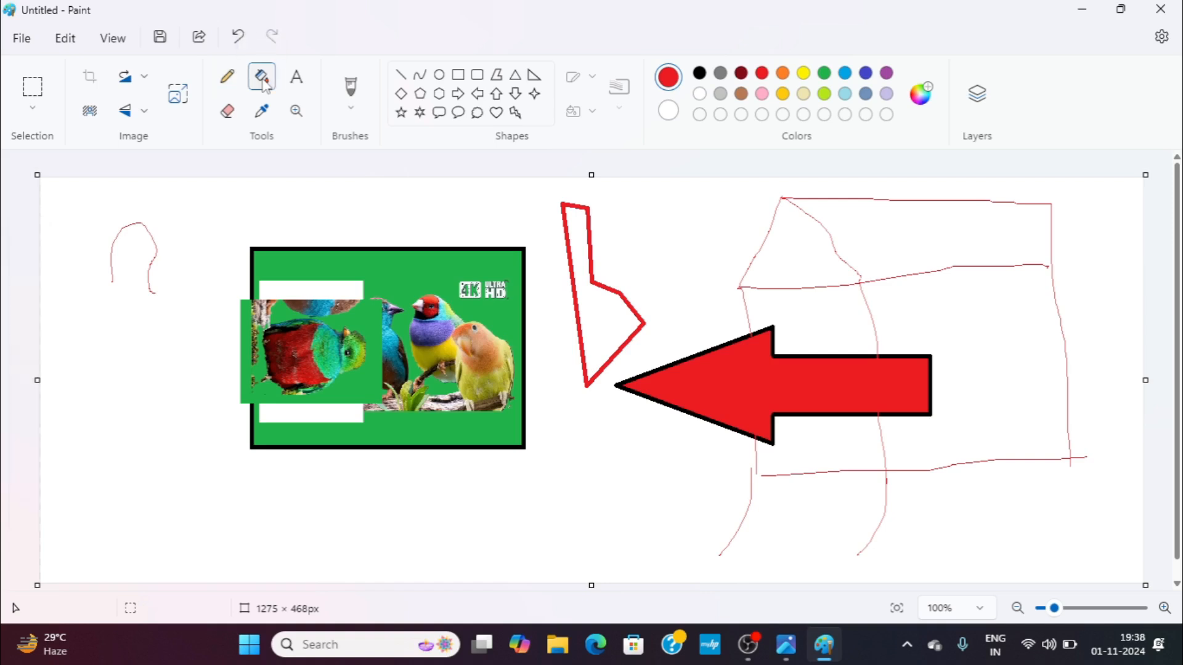
{"action": "left_click", "coordinate": [805, 74]}
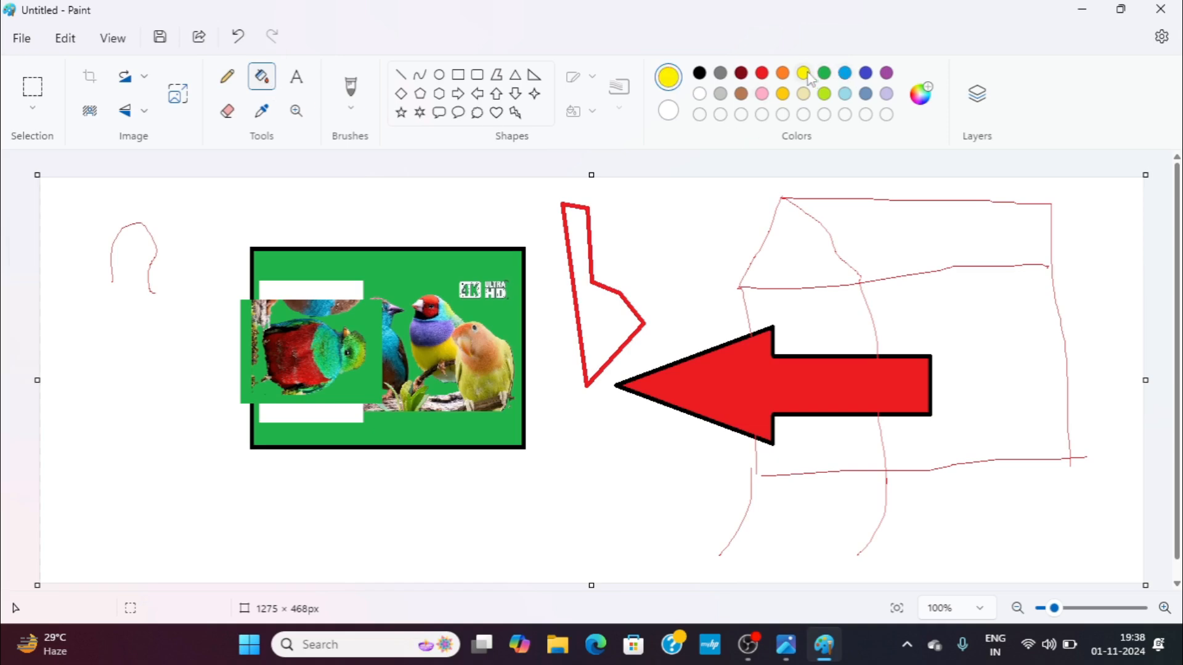
{"action": "left_click", "coordinate": [918, 223]}
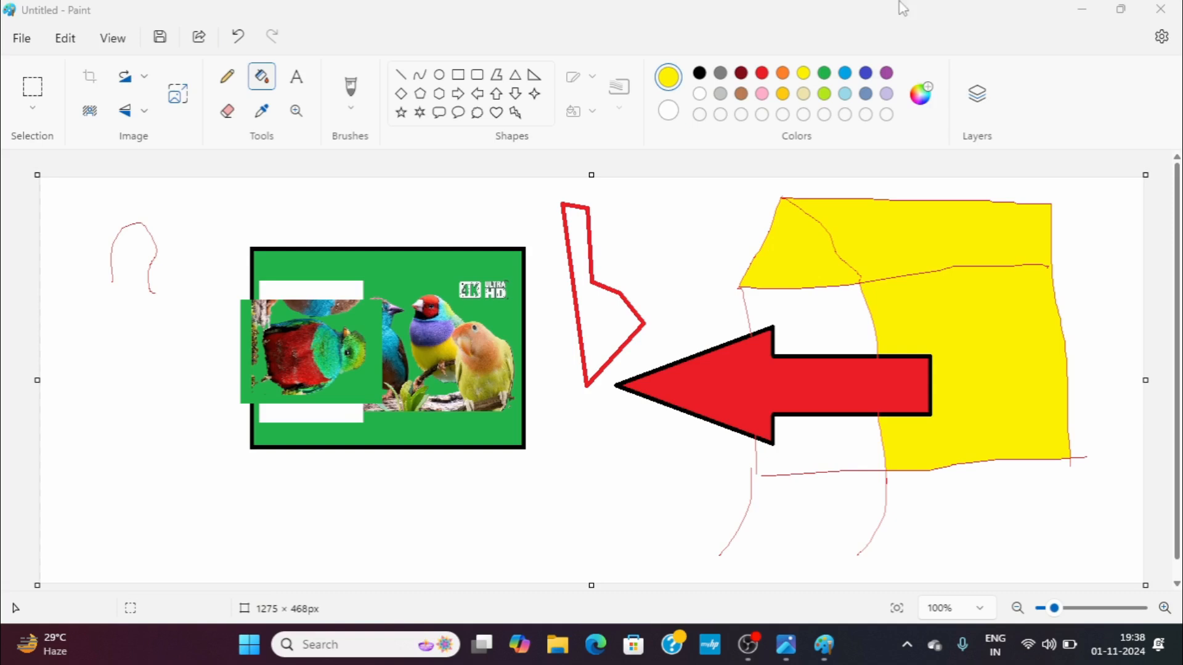
Close the gaps at the roof's lower corners with short yellow and black Pencil strokes.
{"action": "left_click_drag", "start_coordinate": [1024, 239], "coordinate": [1080, 295]}
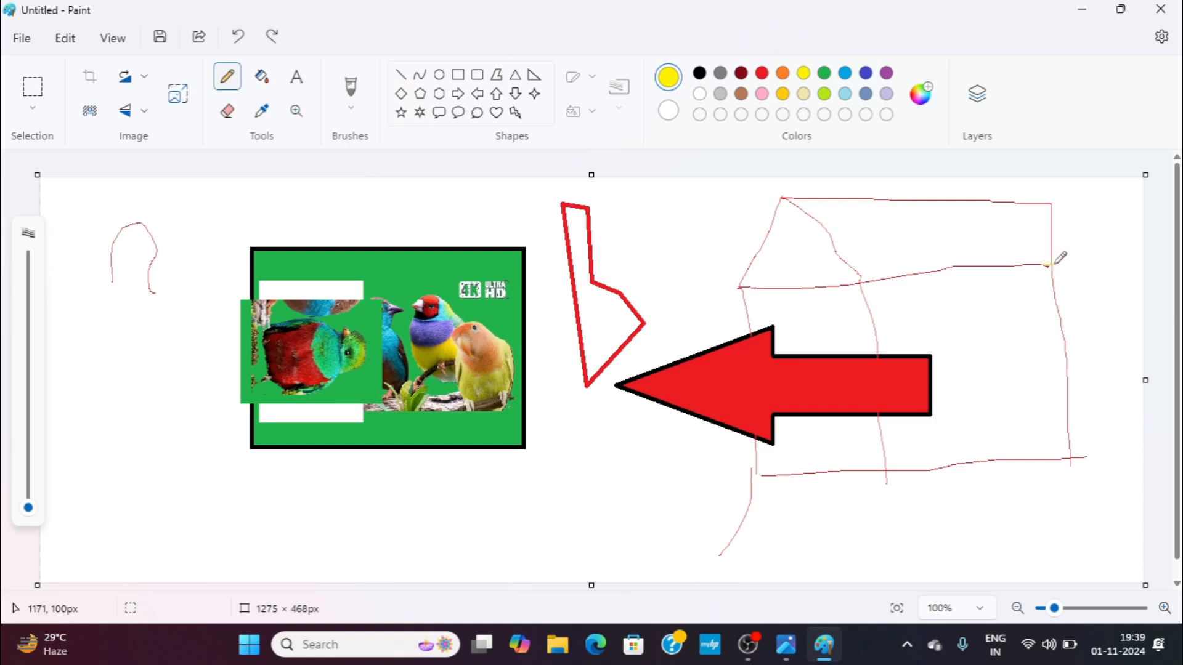
{"action": "mouse_move", "coordinate": [1054, 264]}
{"action": "left_mouse_down"}
{"action": "mouse_move", "coordinate": [1044, 266]}
{"action": "mouse_move", "coordinate": [1055, 266]}
{"action": "left_mouse_up"}
{"action": "left_click", "coordinate": [700, 72]}
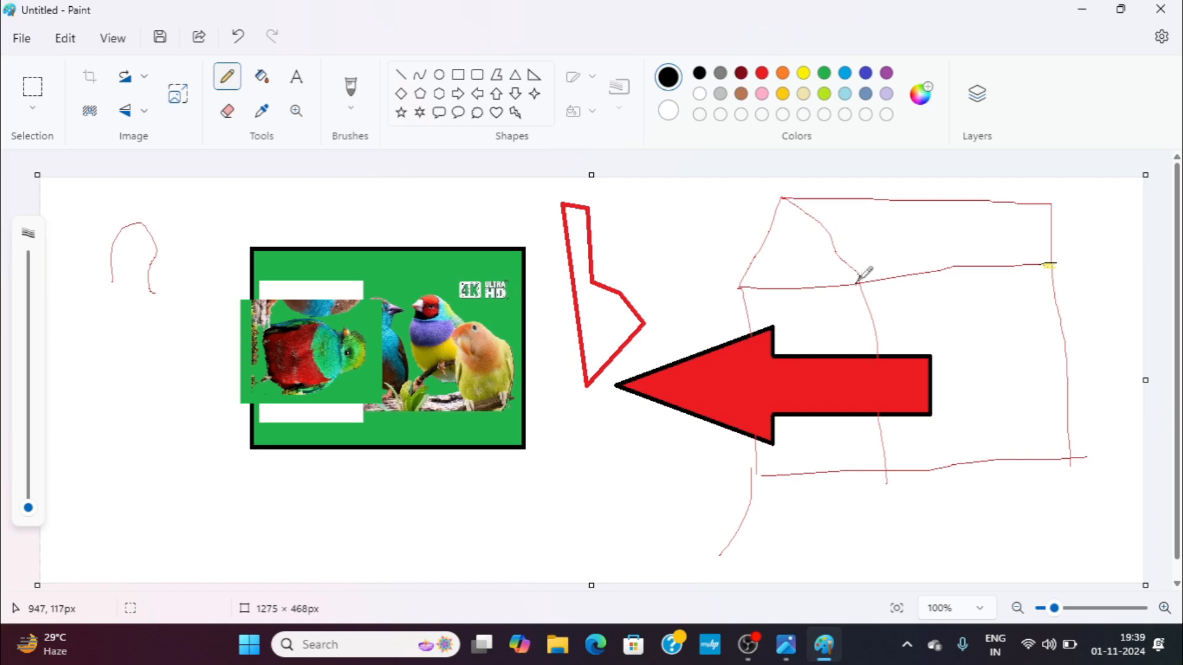
Fill the long roof section of the hut with yellow.
{"action": "left_click", "coordinate": [262, 79]}
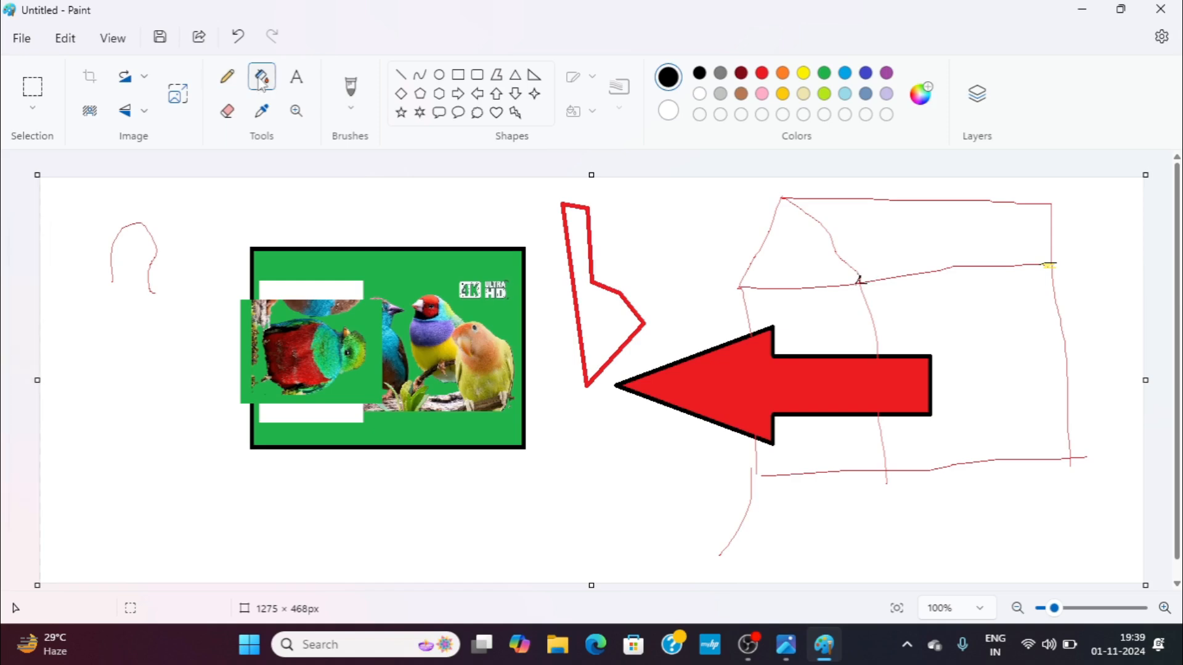
{"action": "left_click", "coordinate": [804, 73]}
{"action": "left_click", "coordinate": [945, 245]}
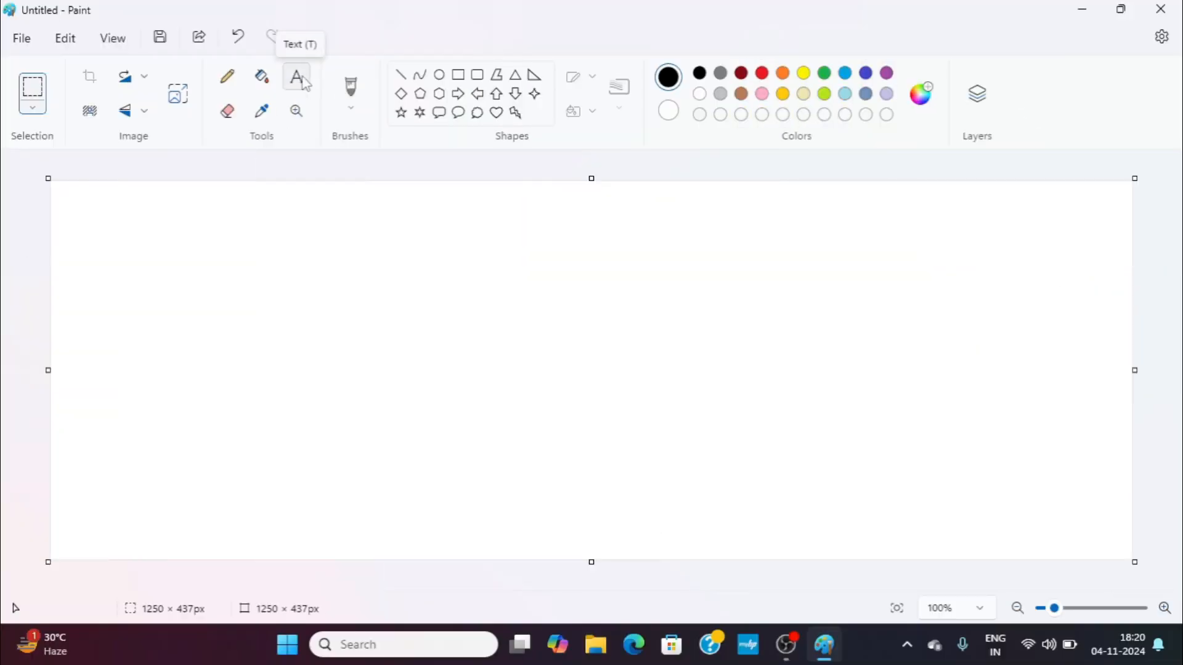
Add a text box near the middle of the blank canvas and enter DI in black.
{"action": "left_click", "coordinate": [304, 82]}
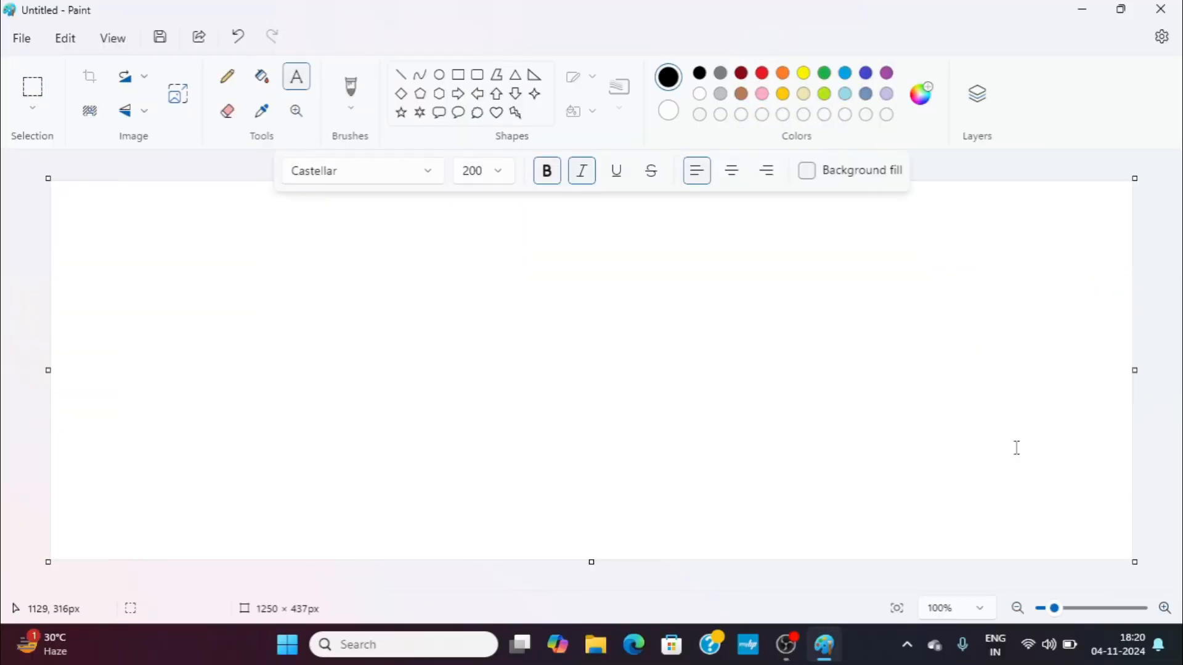
{"action": "left_click_drag", "start_coordinate": [495, 248], "coordinate": [763, 306]}
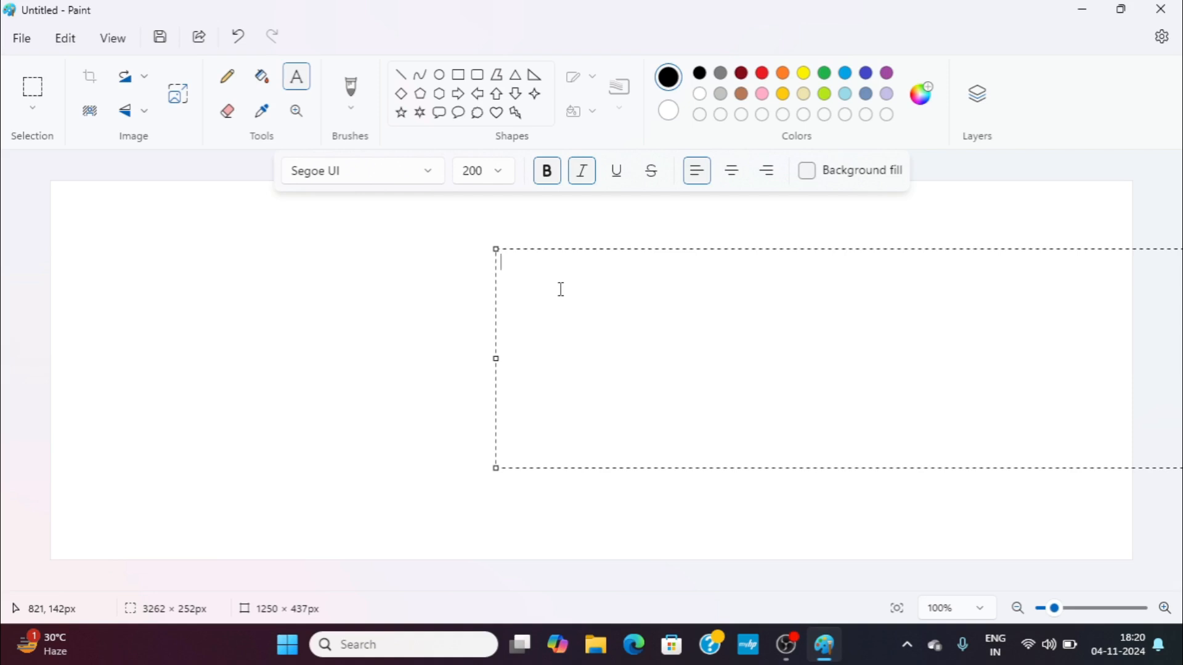
{"action": "type", "text": "DI"}
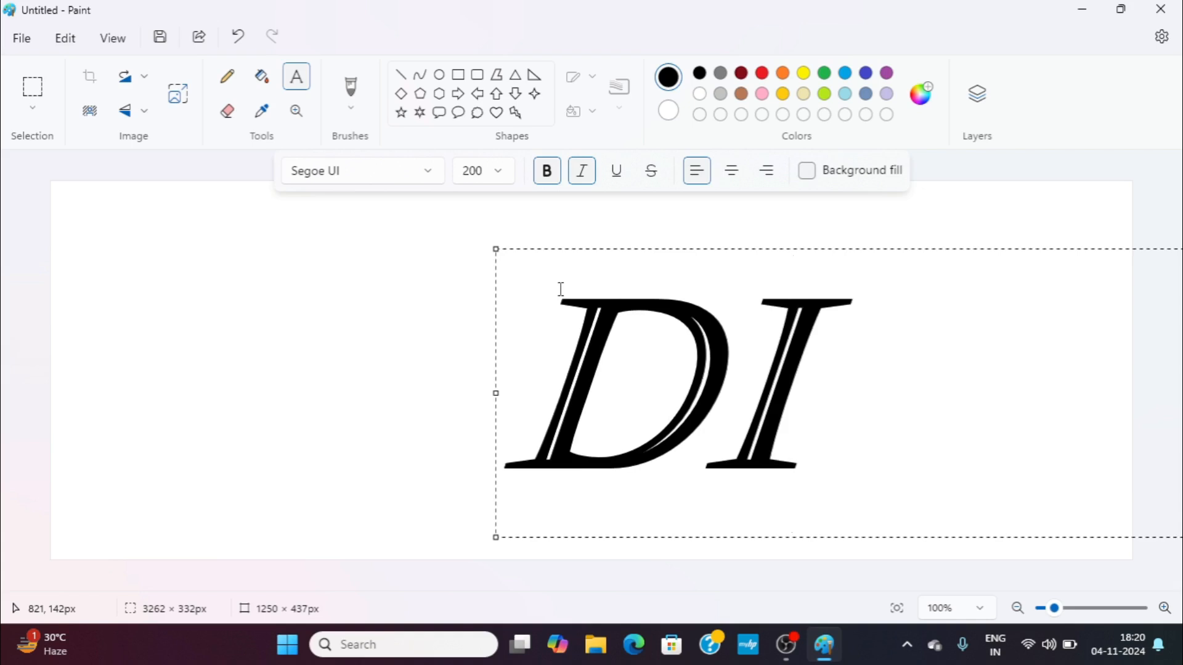
Try font size 18 for the DI text, and delete and restore the text.
{"action": "left_click", "coordinate": [498, 172]}
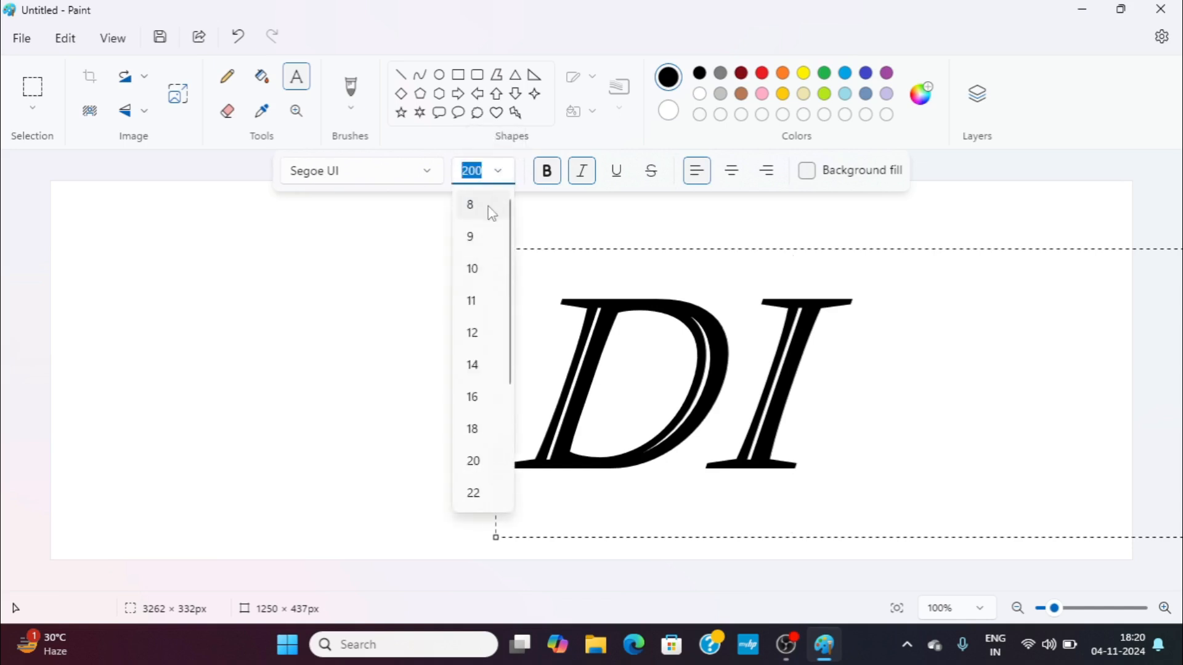
{"action": "left_click", "coordinate": [474, 429]}
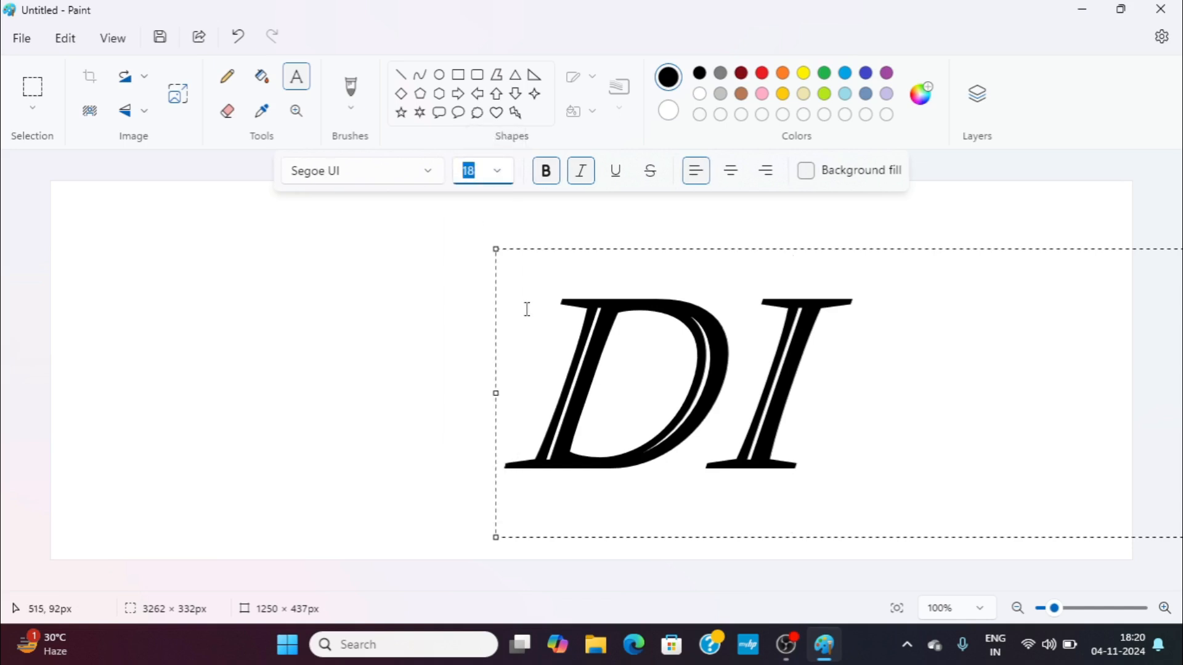
{"action": "left_click_drag", "start_coordinate": [809, 393], "coordinate": [546, 365]}
{"action": "key", "text": "BackSpace"}
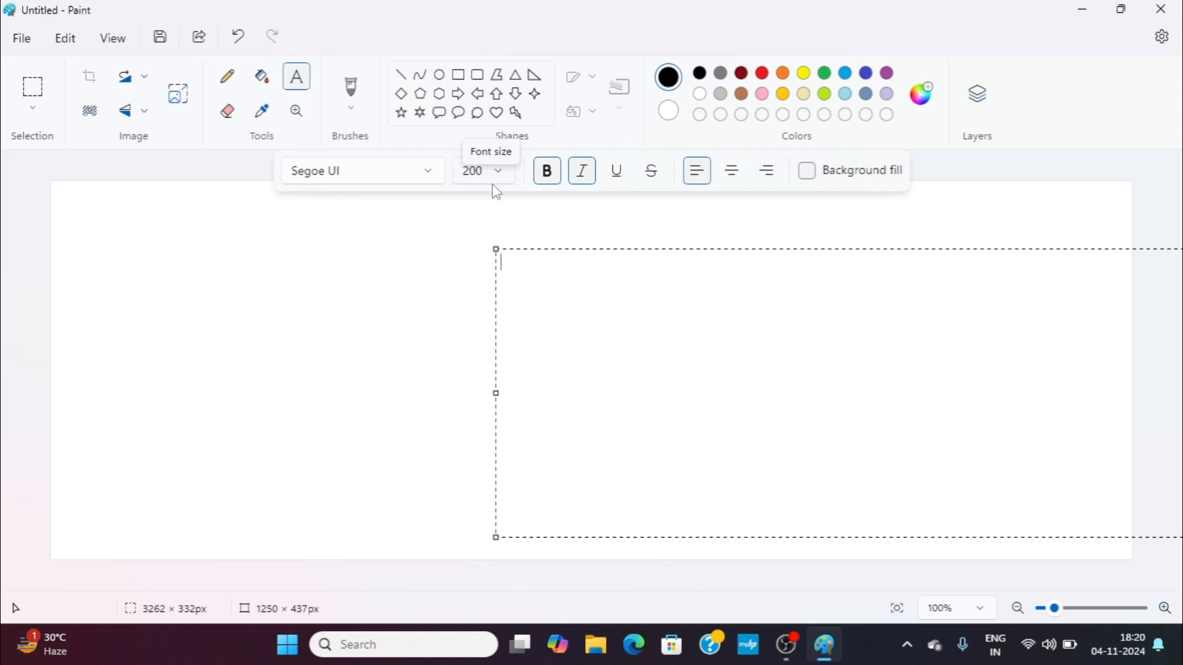
{"action": "key", "text": "ctrl+z"}
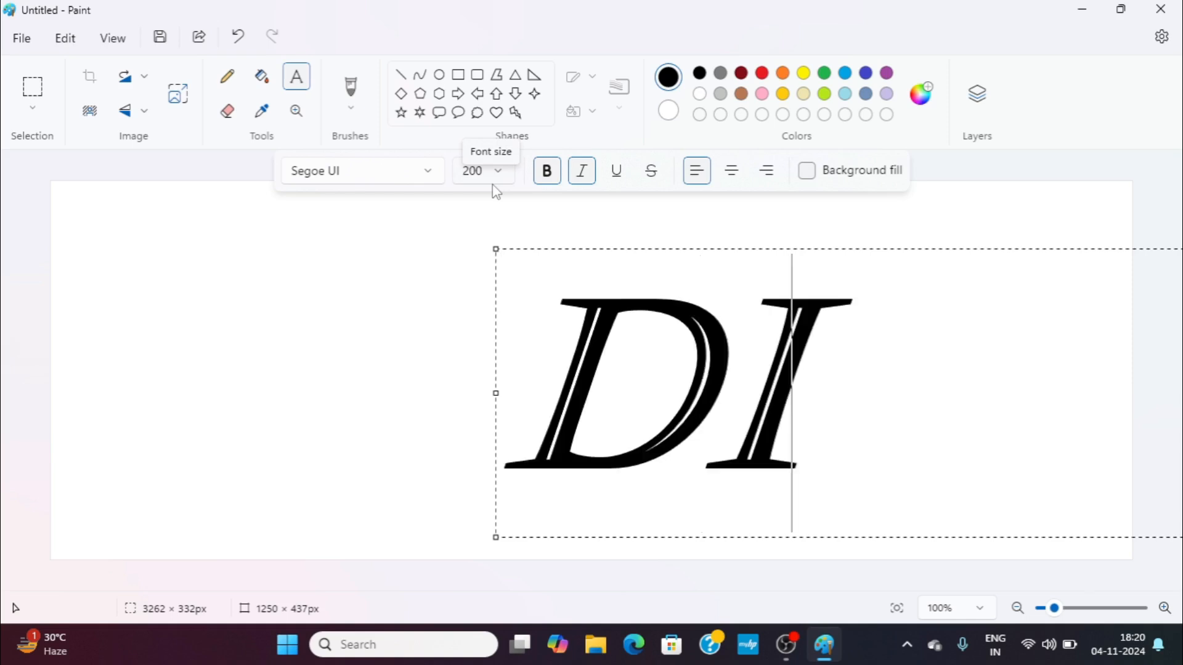
Select all the text in the text box and set its font size to 20.
{"action": "key", "text": "ctrl+a"}
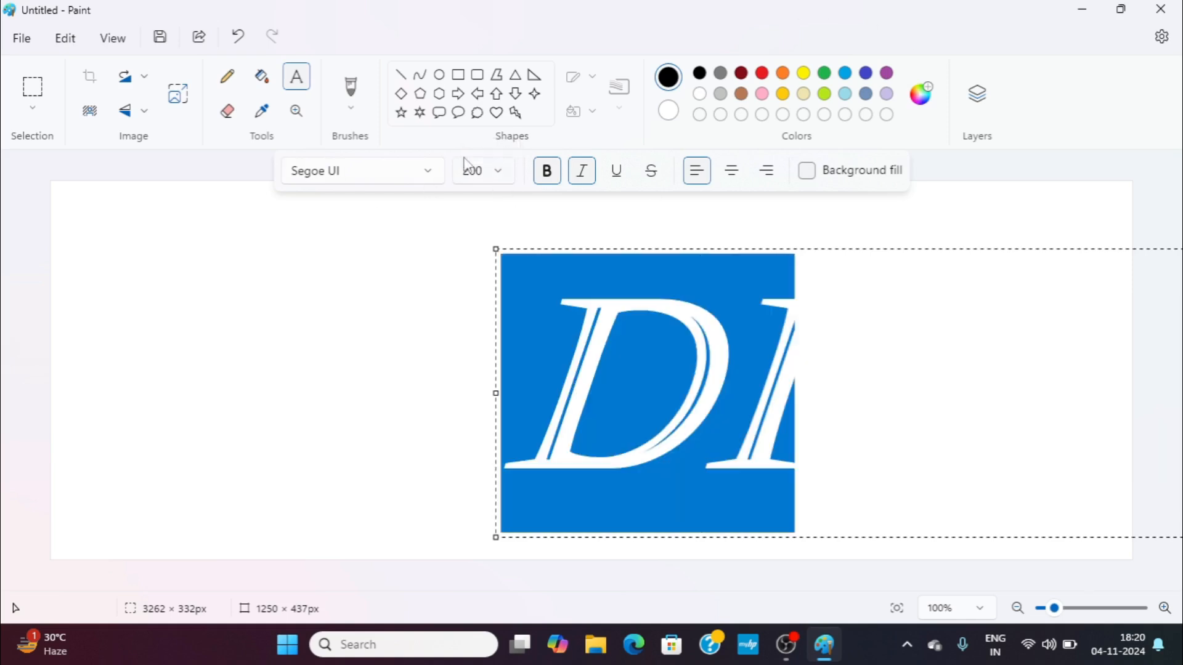
{"action": "left_click", "coordinate": [501, 174]}
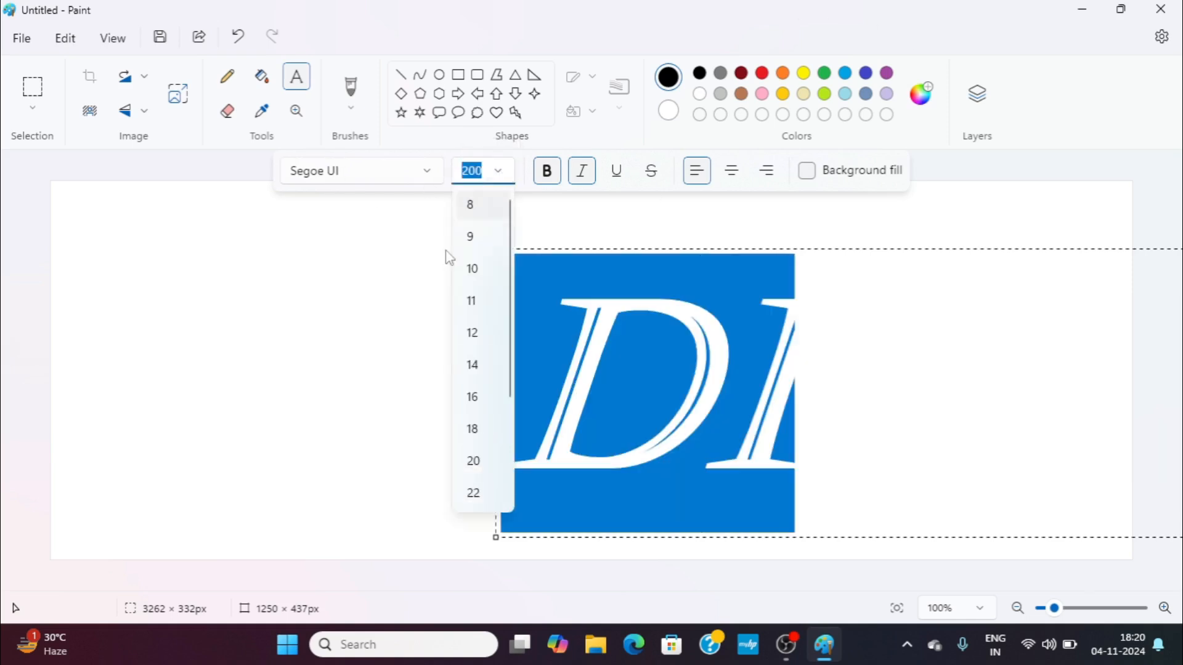
{"action": "left_click", "coordinate": [479, 469]}
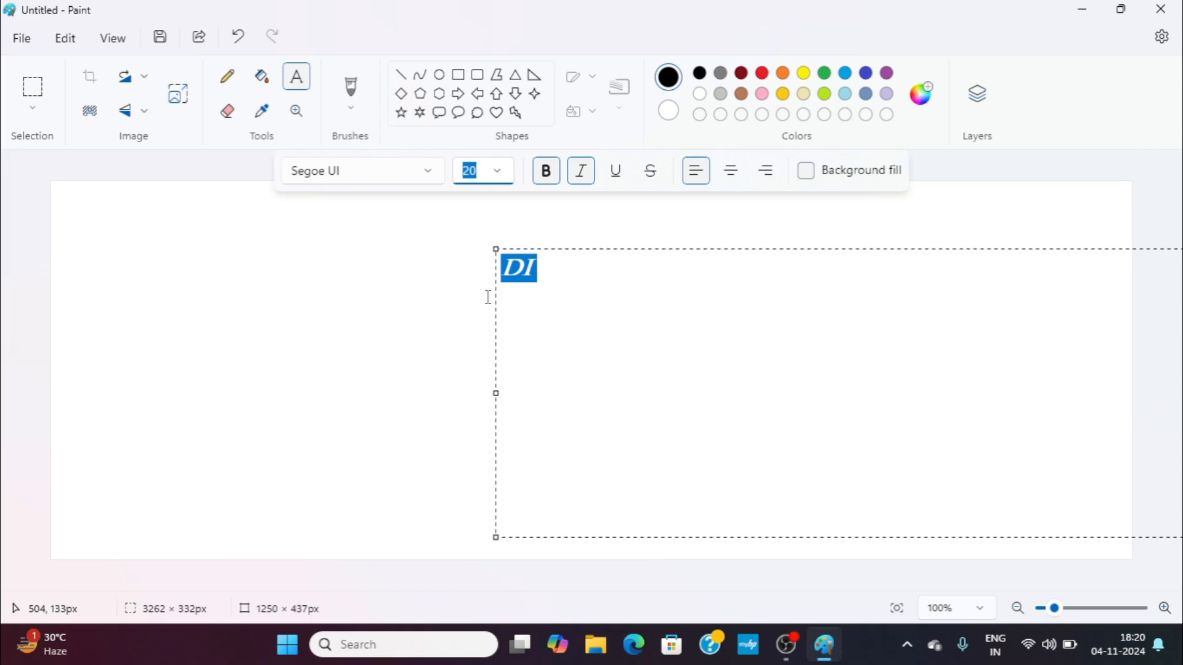
Complete the text in the box so that it reads DIGITAL NARAYAN.
{"action": "type", "text": "G"}
{"action": "left_click", "coordinate": [602, 329]}
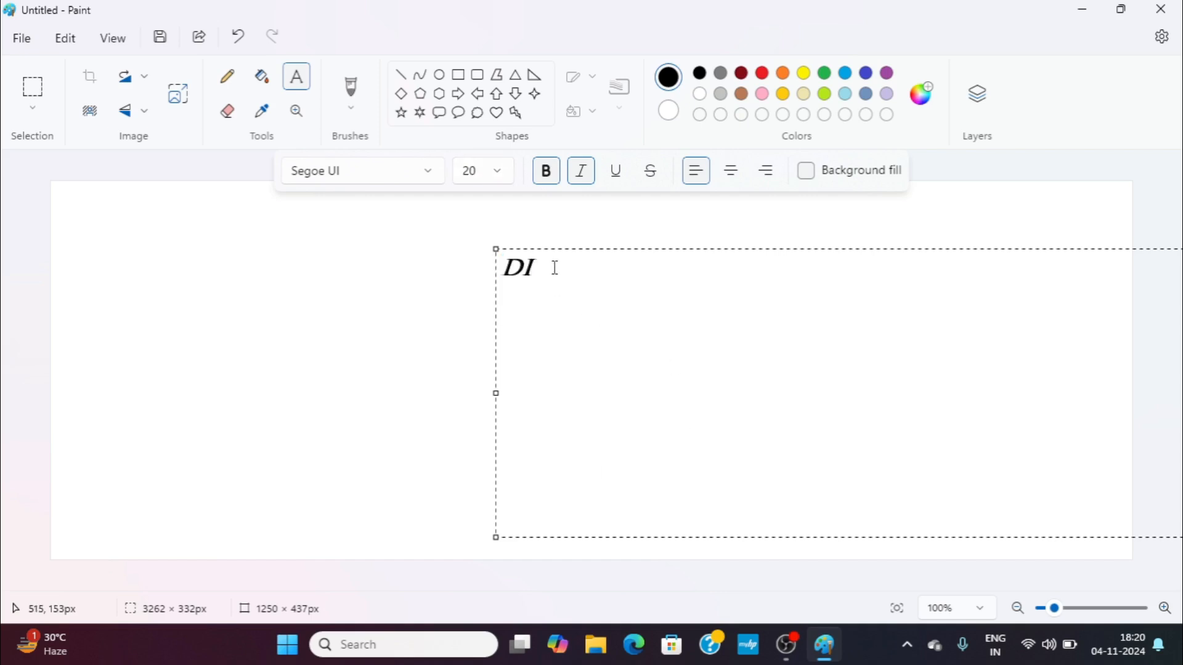
{"action": "type", "text": "GITAL NA"}
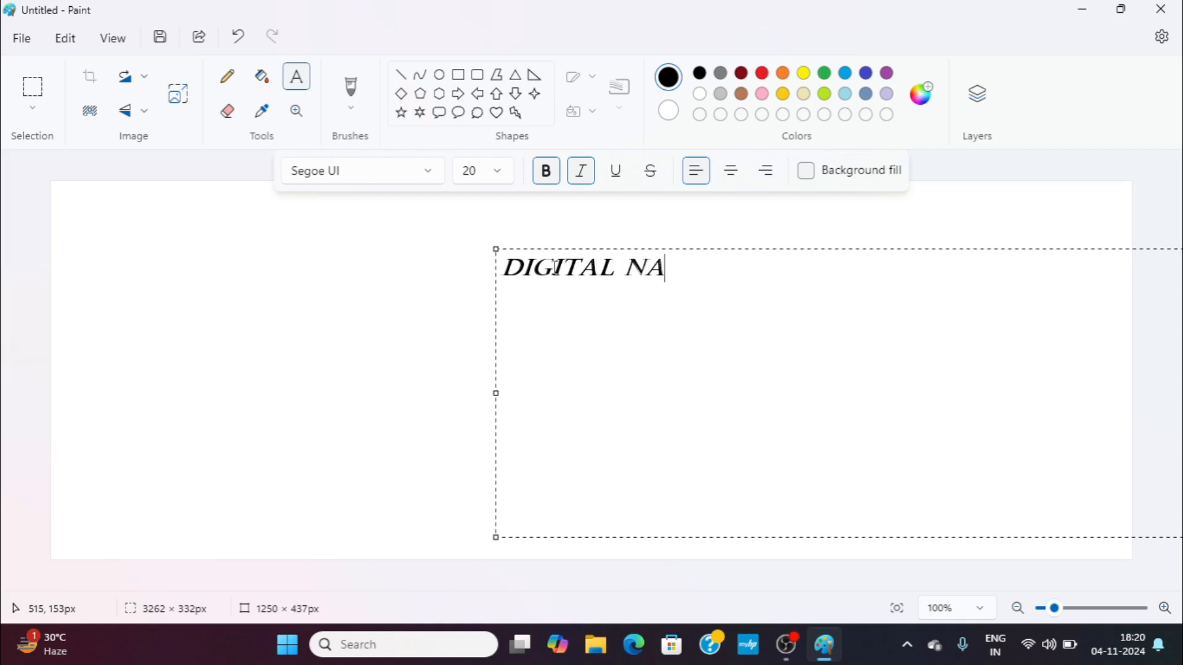
{"action": "type", "text": "RAYAN"}
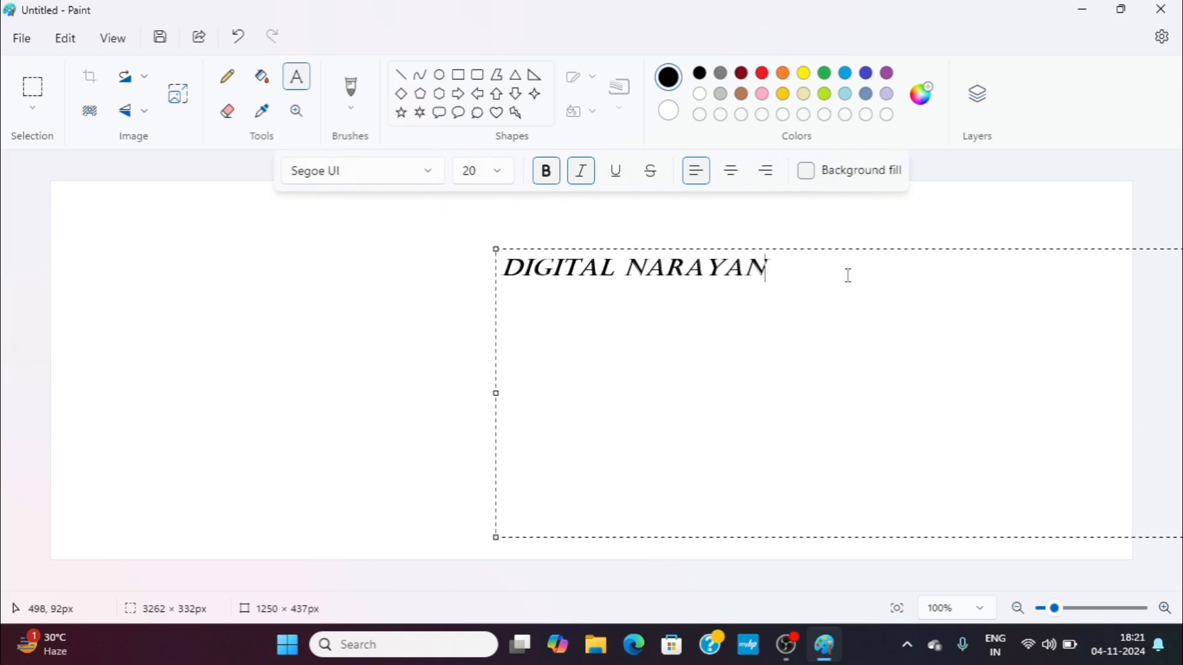
Select the whole text and change its font to Brush Script MT, followed by Broadway.
{"action": "key", "text": "shift+Left"}
{"action": "key", "text": "shift+Left"}
{"action": "key", "text": "shift+Left"}
{"action": "key", "text": "shift+Left"}
{"action": "key", "text": "shift+Left"}
{"action": "key", "text": "shift+Left"}
{"action": "key", "text": "shift+Left"}
{"action": "key", "text": "shift+Left"}
{"action": "key", "text": "shift+Left"}
{"action": "key", "text": "shift+Left"}
{"action": "key", "text": "shift+Left"}
{"action": "key", "text": "shift+Left"}
{"action": "key", "text": "shift+Left"}
{"action": "key", "text": "shift+Left"}
{"action": "key", "text": "shift+Left"}
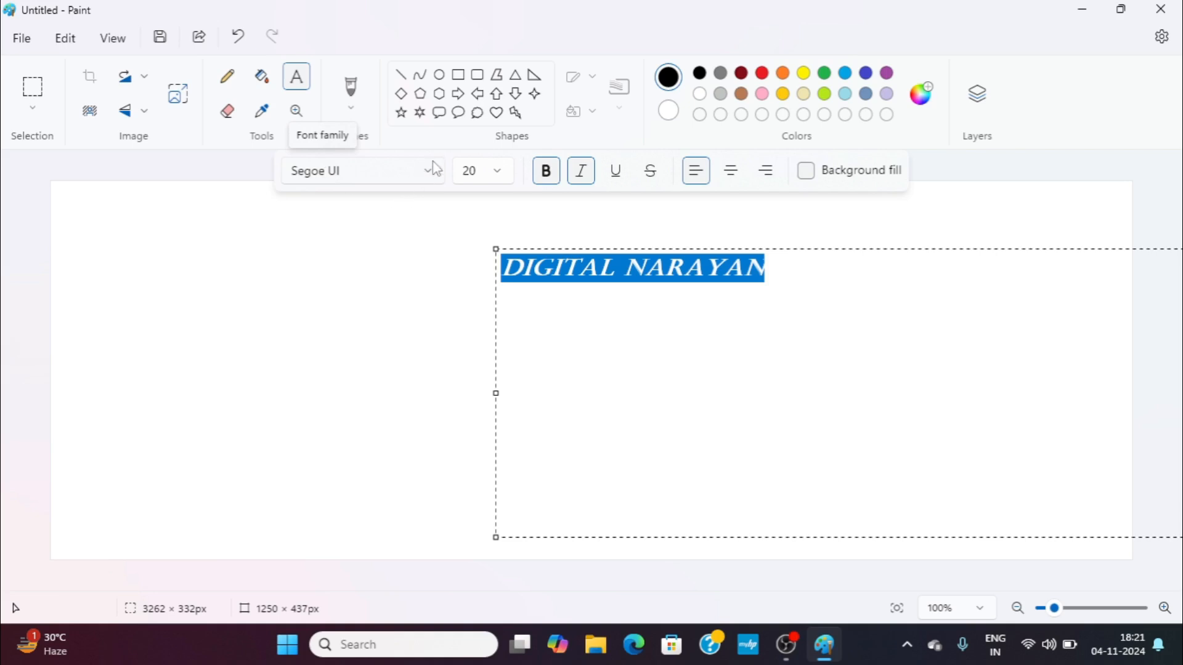
{"action": "left_click", "coordinate": [434, 179]}
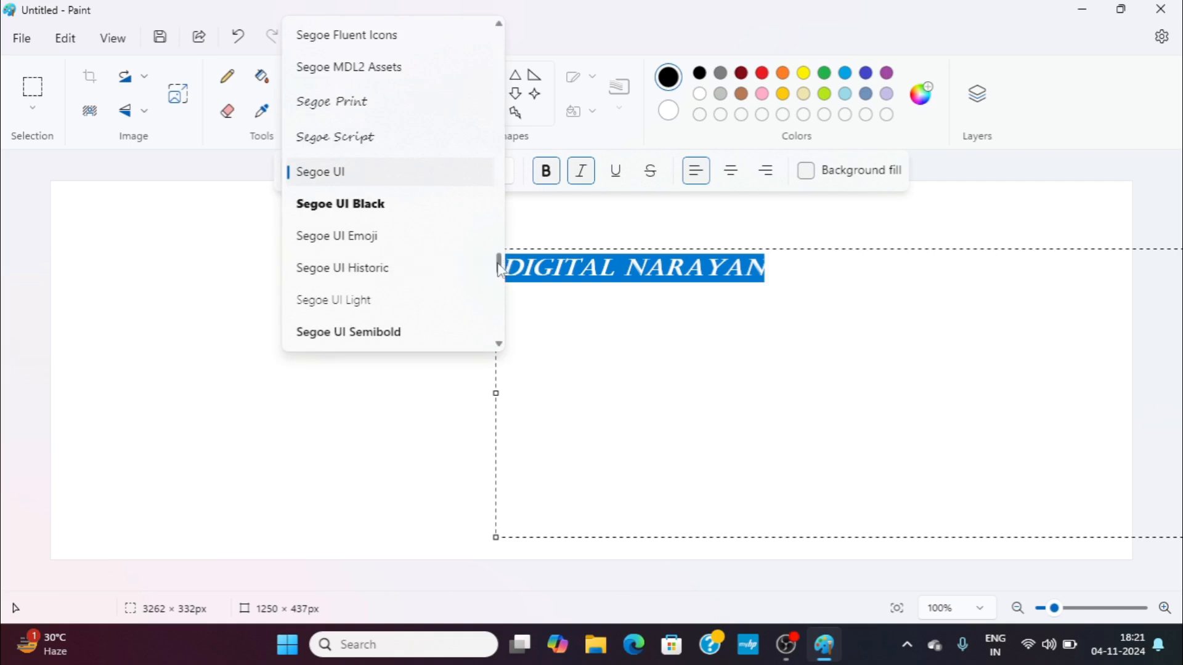
{"action": "left_click_drag", "start_coordinate": [500, 271], "coordinate": [506, 94]}
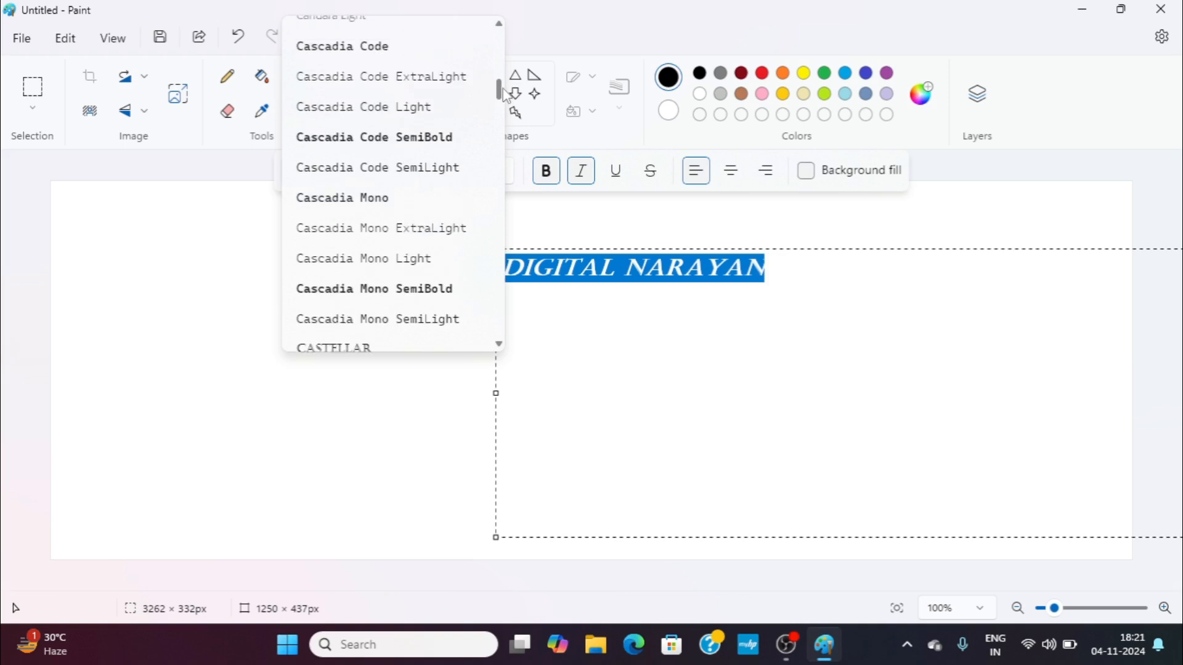
{"action": "left_click_drag", "start_coordinate": [504, 51], "coordinate": [502, 47]}
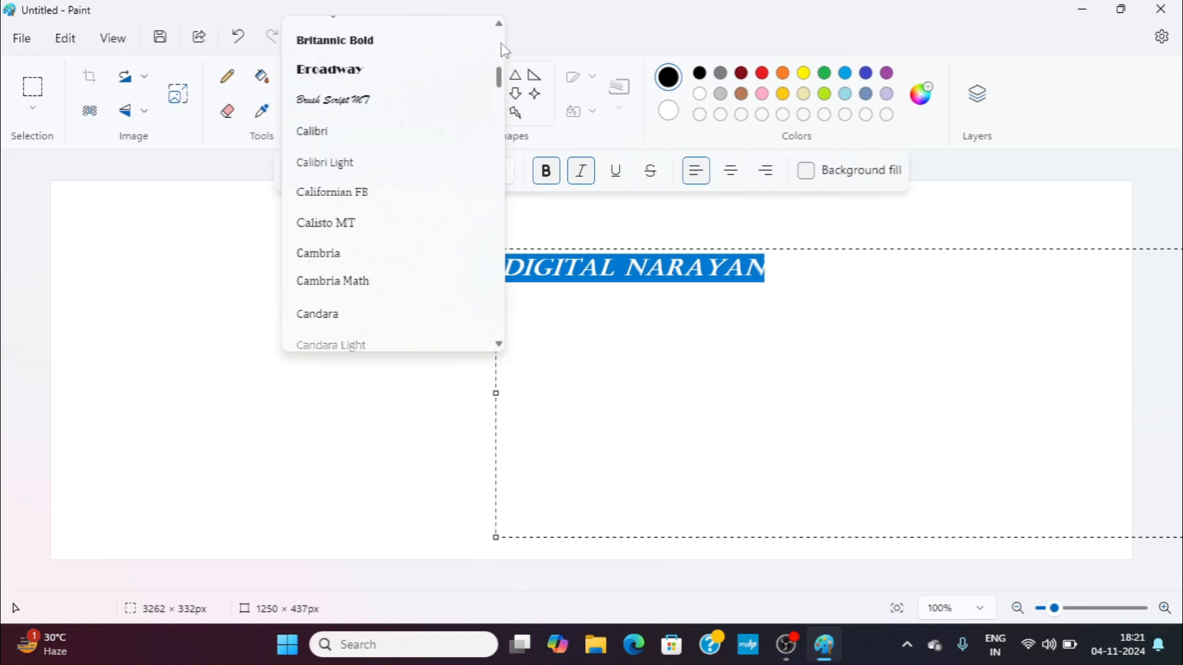
{"action": "left_click", "coordinate": [327, 100]}
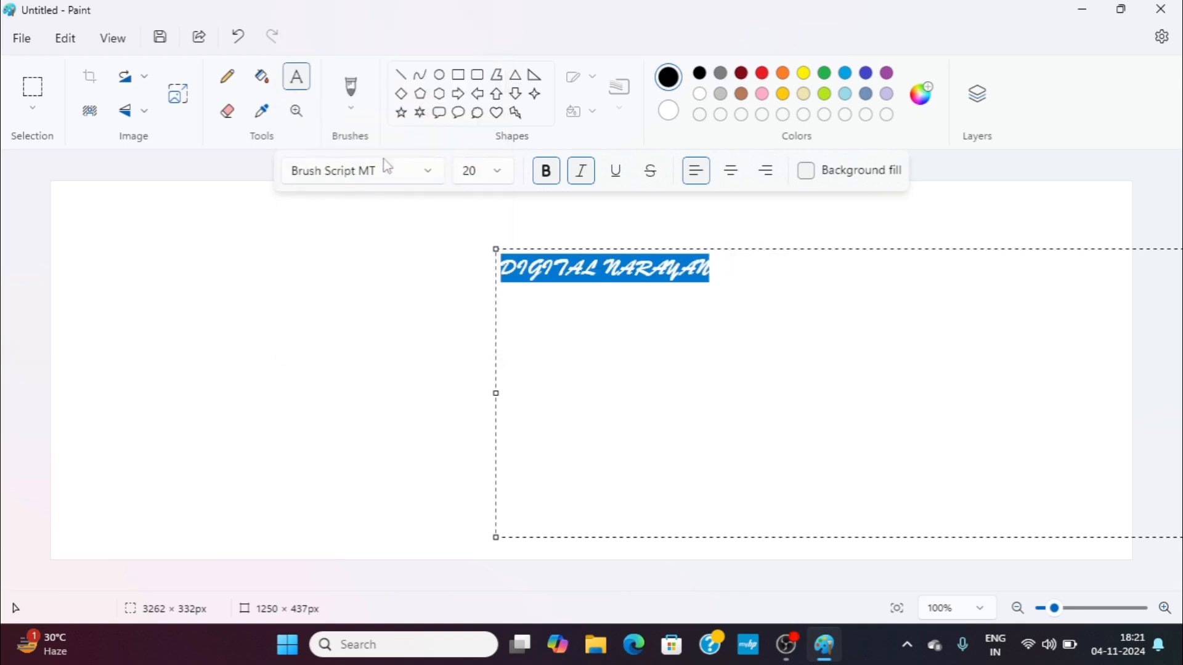
{"action": "left_click", "coordinate": [433, 172]}
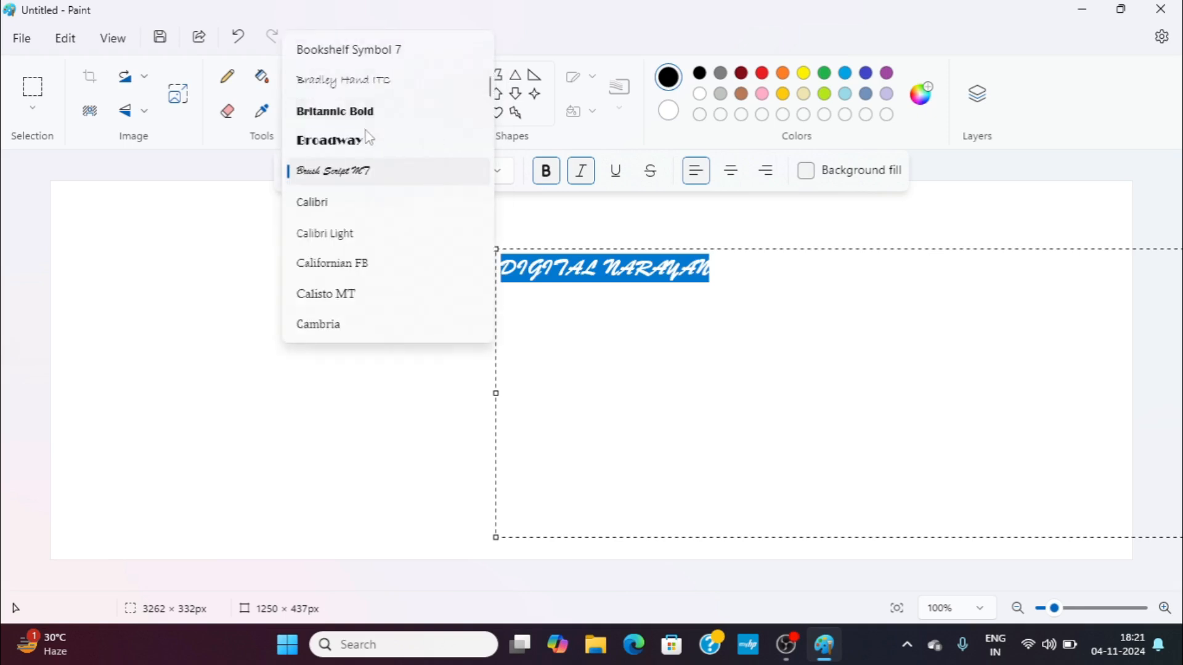
{"action": "left_click", "coordinate": [365, 147]}
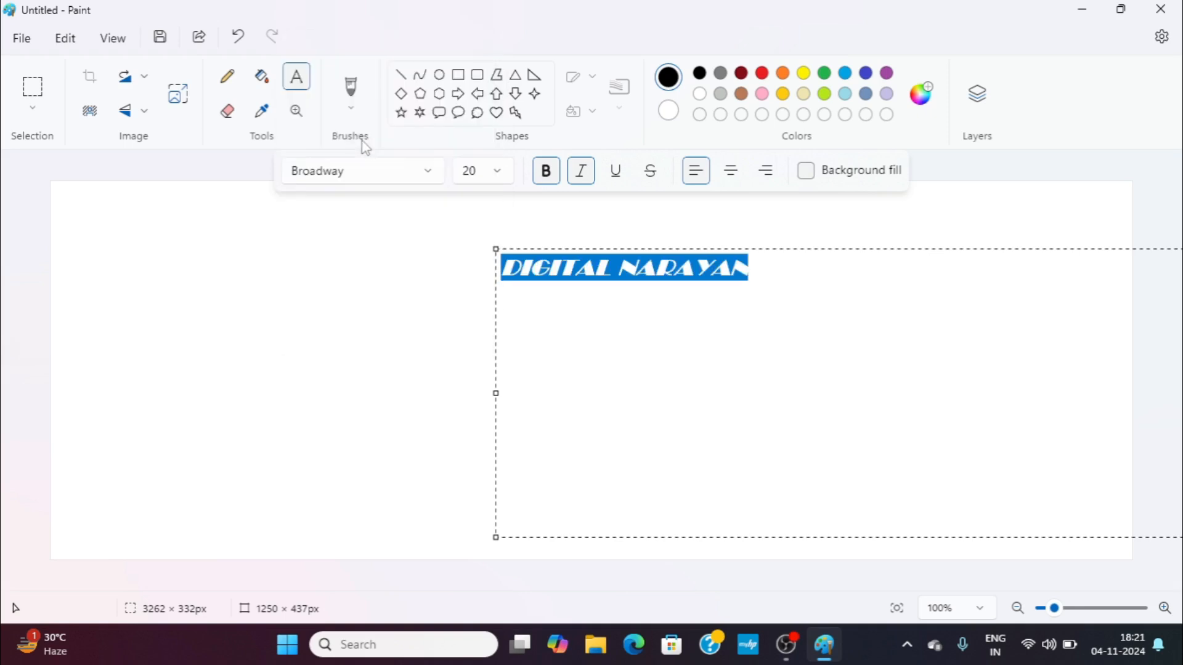
Change the font of the selected DIGITAL NARAYAN text to Impact, followed by Kristen ITC.
{"action": "left_click", "coordinate": [425, 176]}
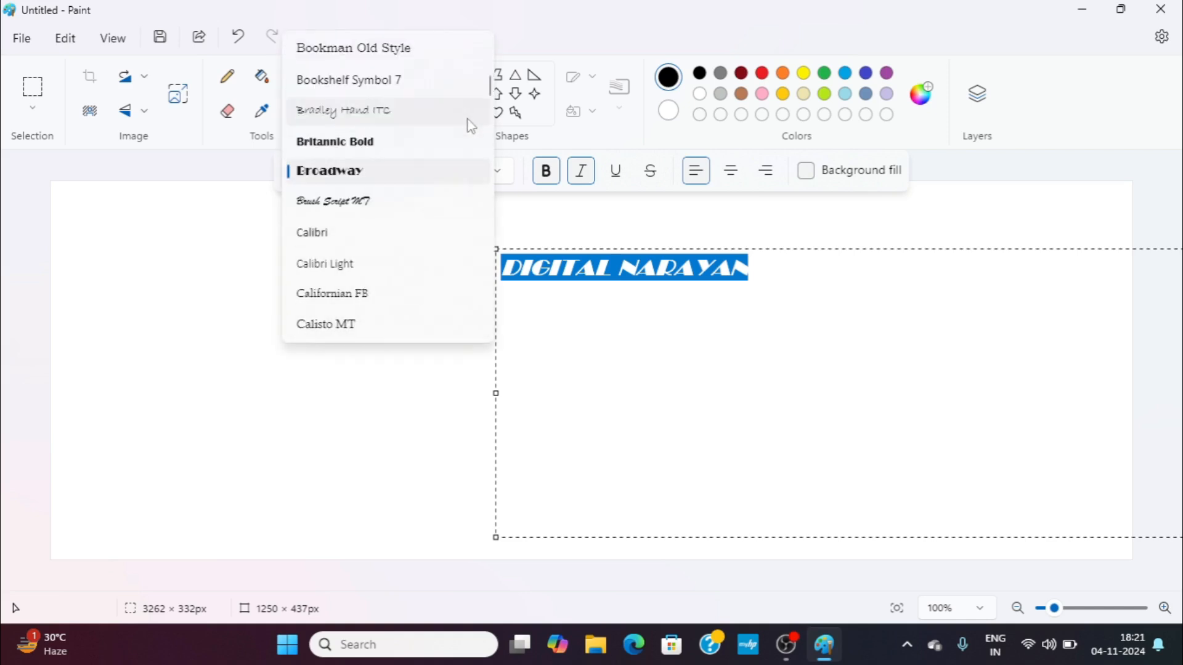
{"action": "scroll", "coordinate": [490, 124], "scroll_direction": "down", "scroll_amount": 15}
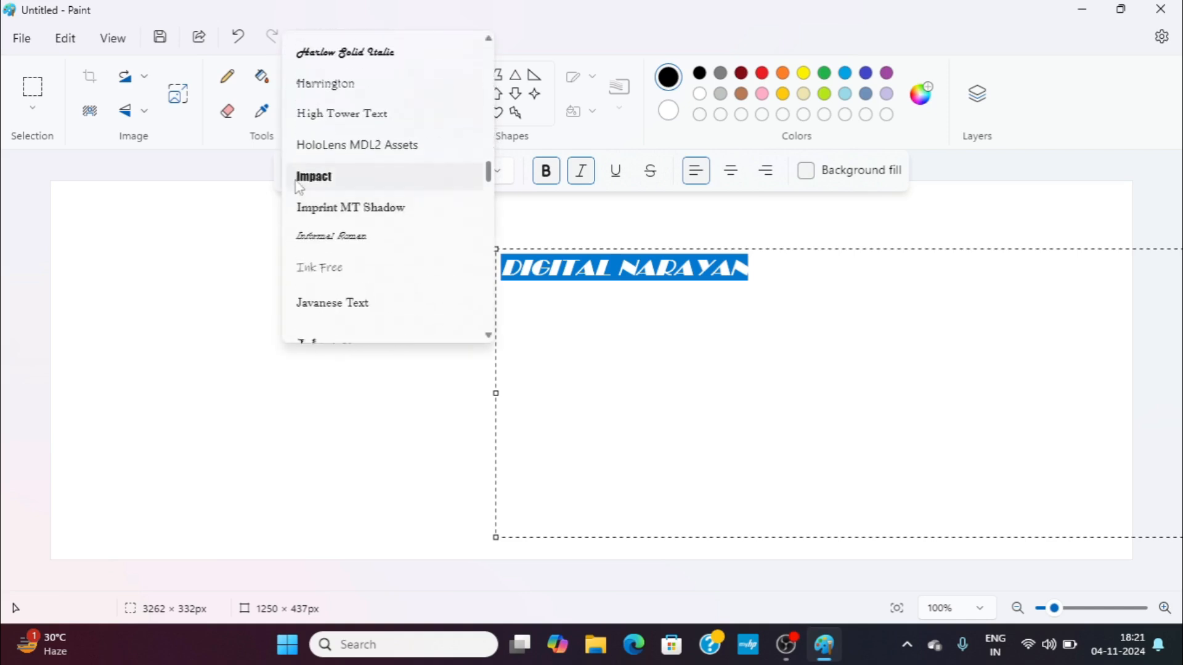
{"action": "left_click", "coordinate": [300, 182]}
{"action": "left_click", "coordinate": [438, 177]}
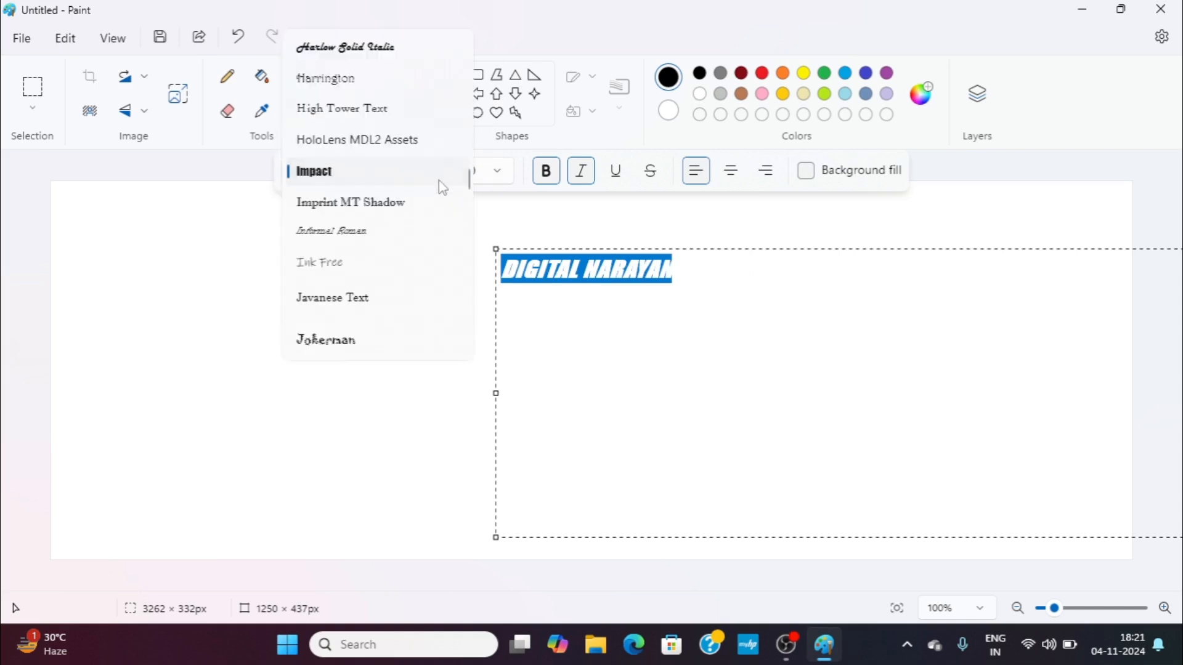
{"action": "scroll", "coordinate": [472, 185], "scroll_direction": "down", "scroll_amount": 5}
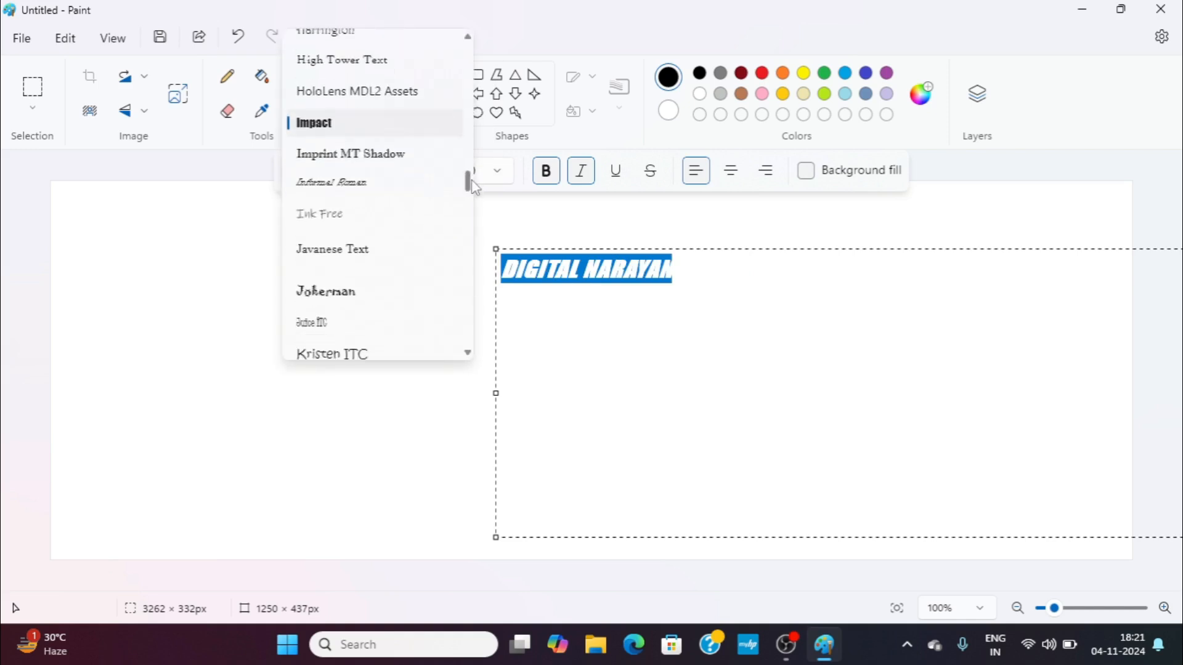
{"action": "scroll", "coordinate": [441, 182], "scroll_direction": "down", "scroll_amount": 2}
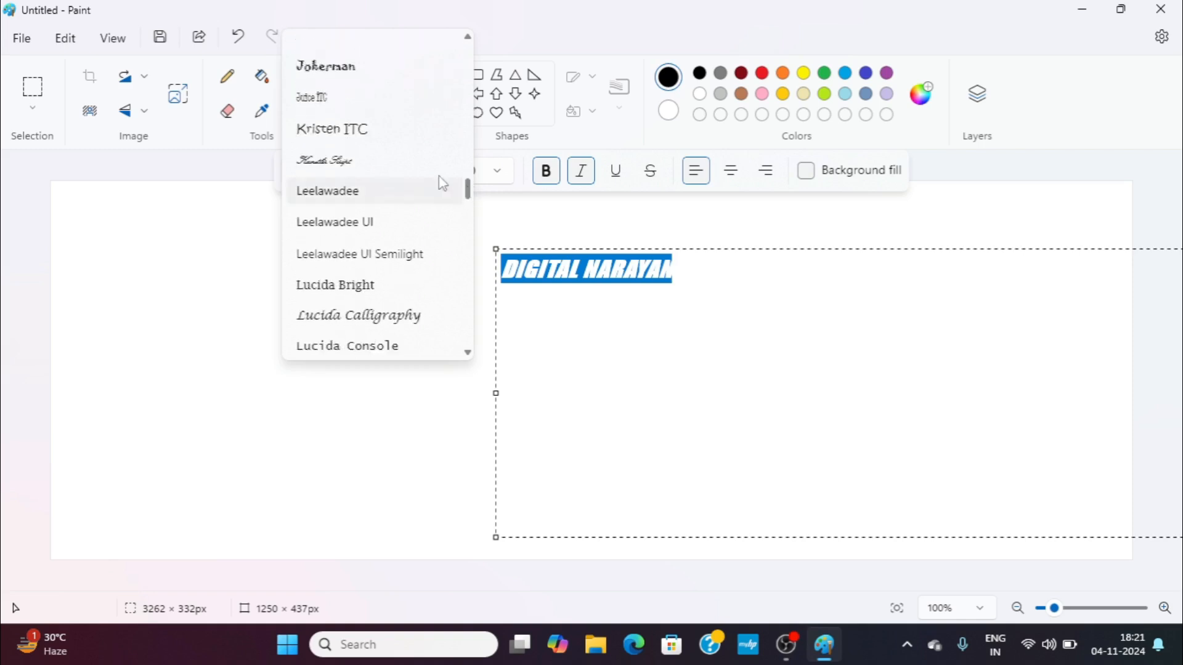
{"action": "left_click", "coordinate": [357, 127]}
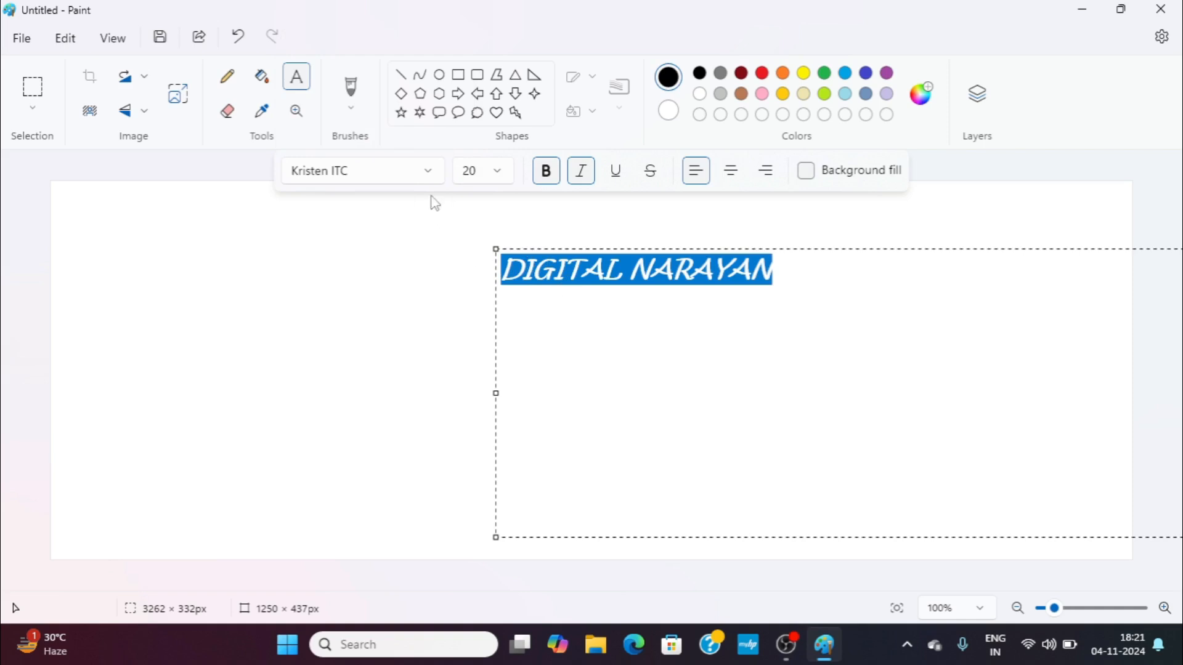
Enlarge the selected text through font sizes 72, 100 and 120.
{"action": "left_click", "coordinate": [498, 173]}
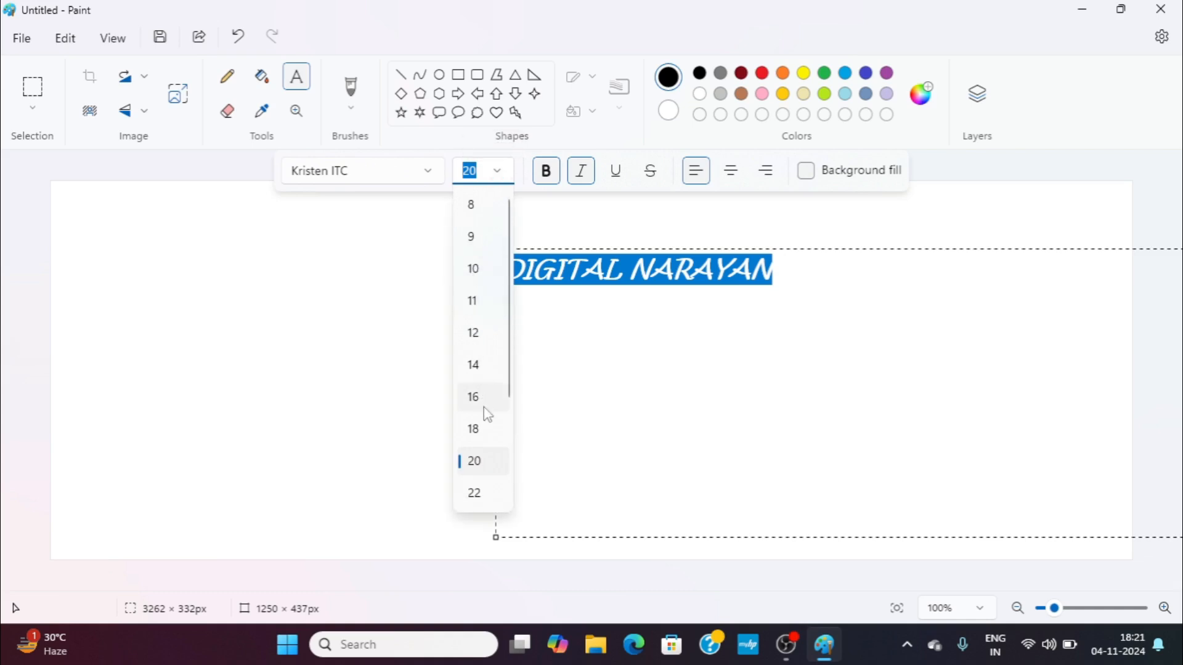
{"action": "scroll", "coordinate": [494, 363], "scroll_direction": "down", "scroll_amount": 3}
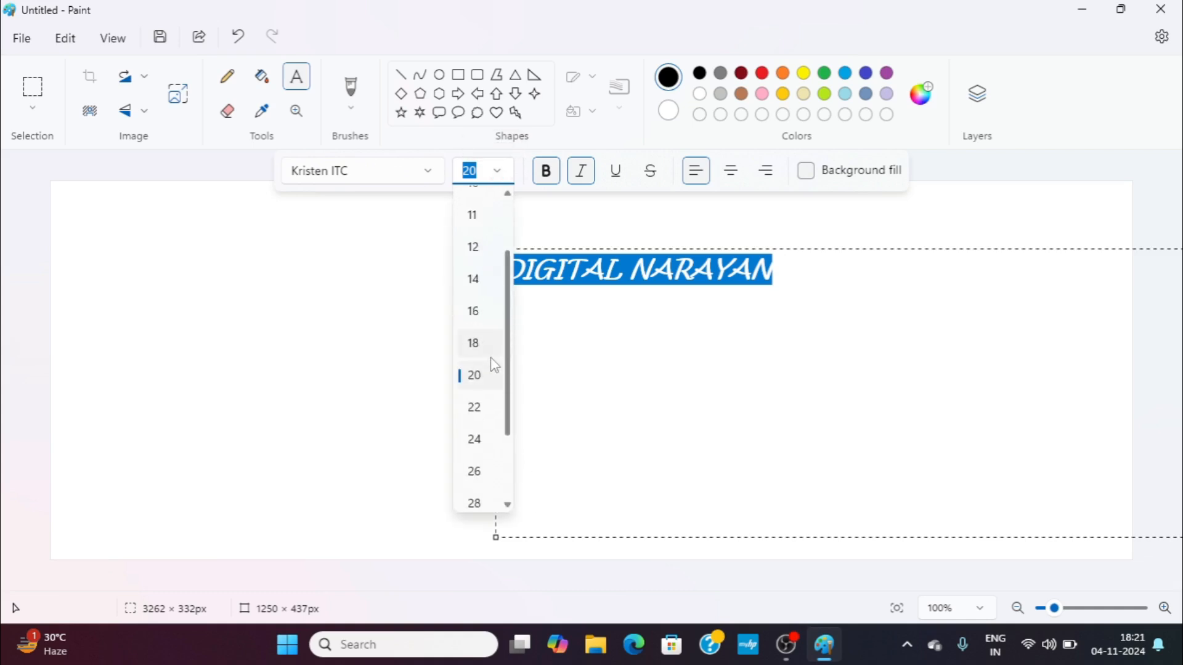
{"action": "scroll", "coordinate": [505, 423], "scroll_direction": "down", "scroll_amount": 3}
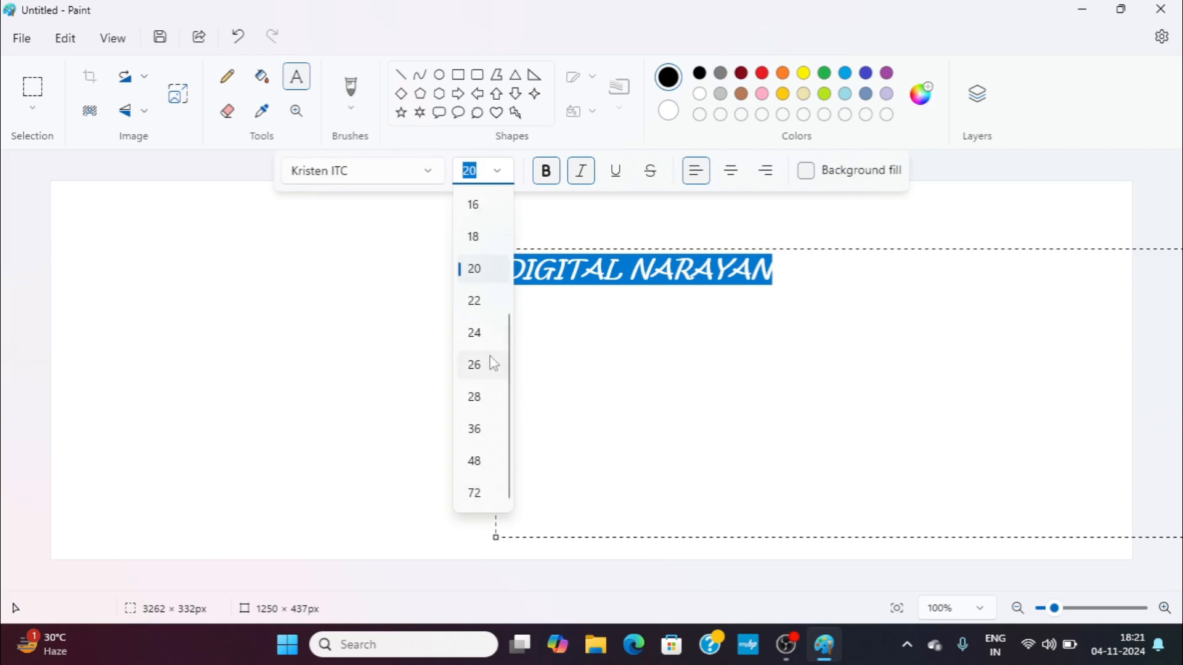
{"action": "left_click", "coordinate": [477, 495]}
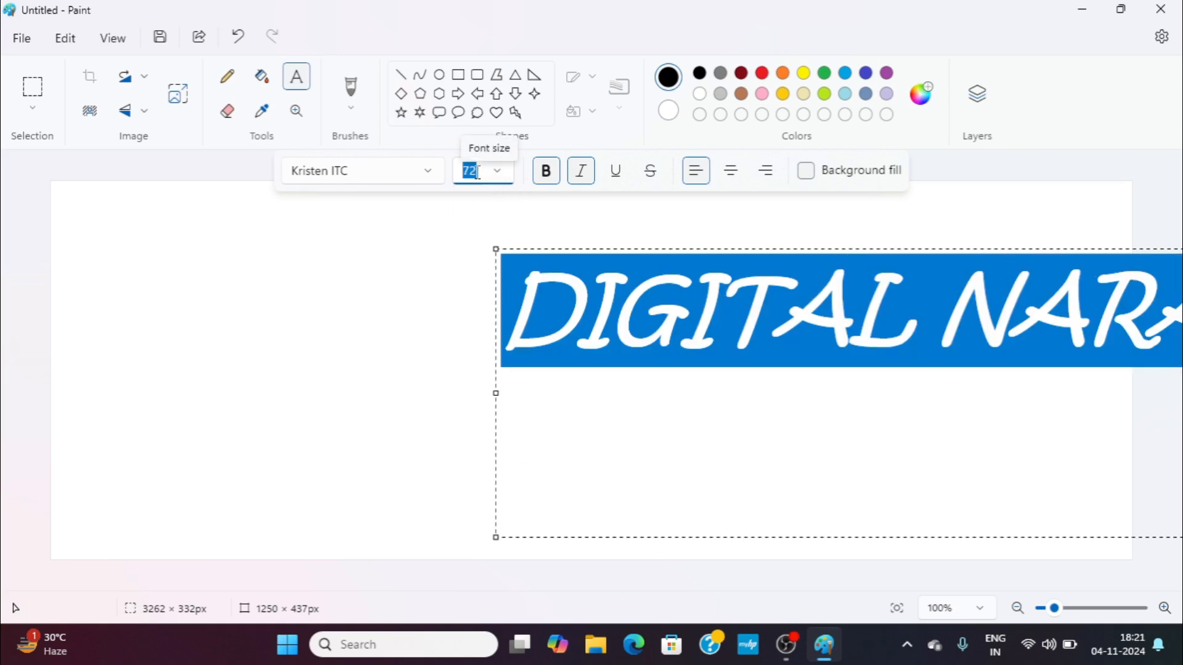
{"action": "type", "text": "100"}
{"action": "key", "text": "Return"}
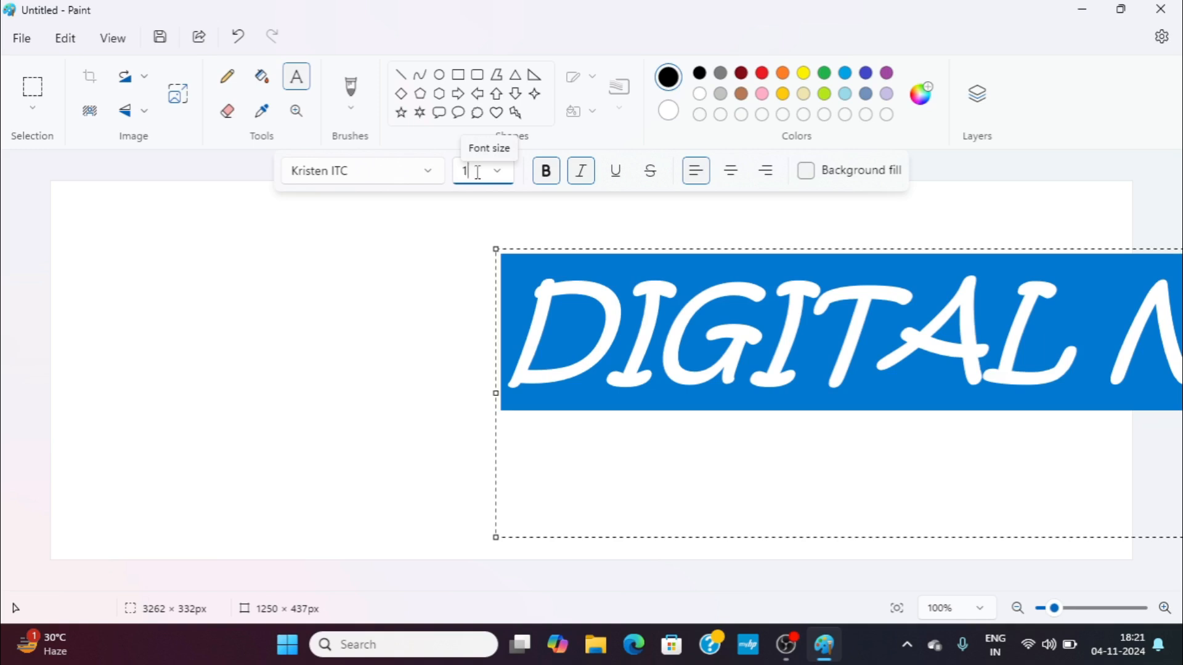
{"action": "key", "text": "Return"}
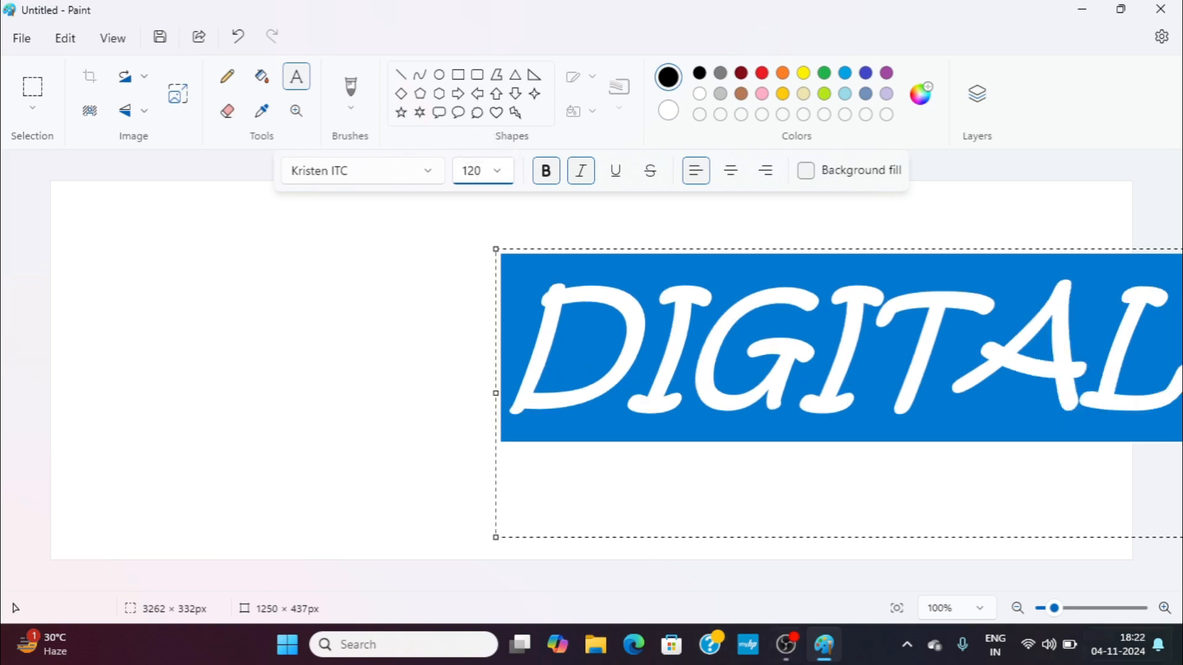
Reduce the font size of the DIGITAL NARAYAN text to 22.
{"action": "left_click", "coordinate": [1018, 609]}
{"action": "left_click", "coordinate": [1018, 608]}
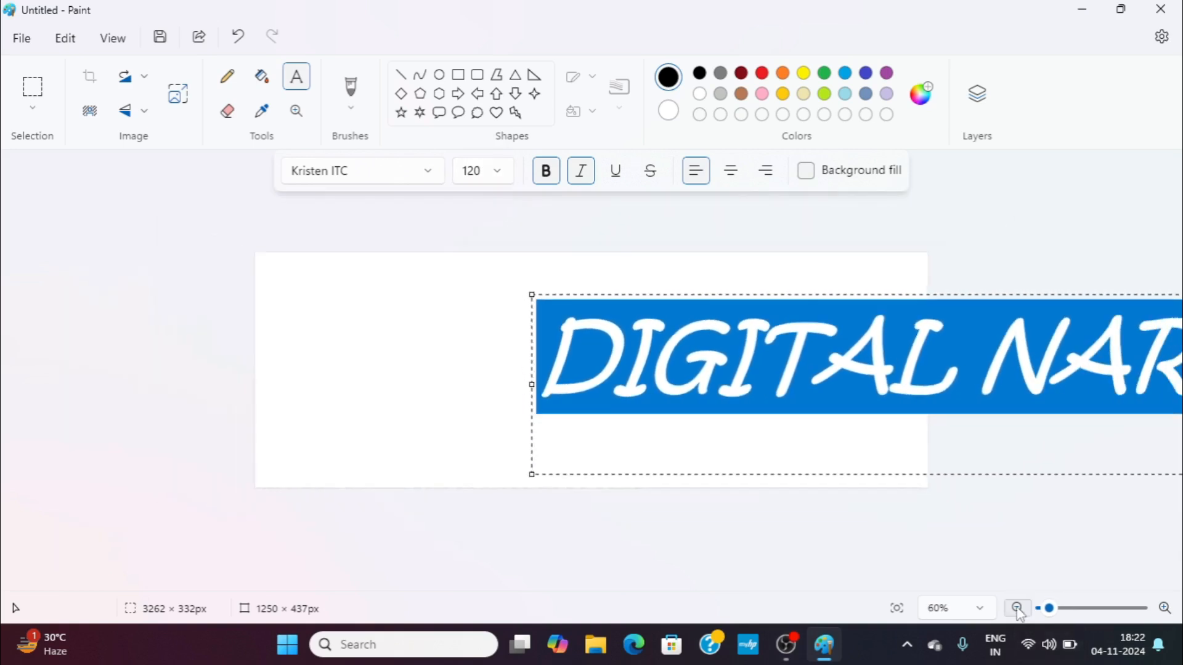
{"action": "left_click", "coordinate": [1018, 609]}
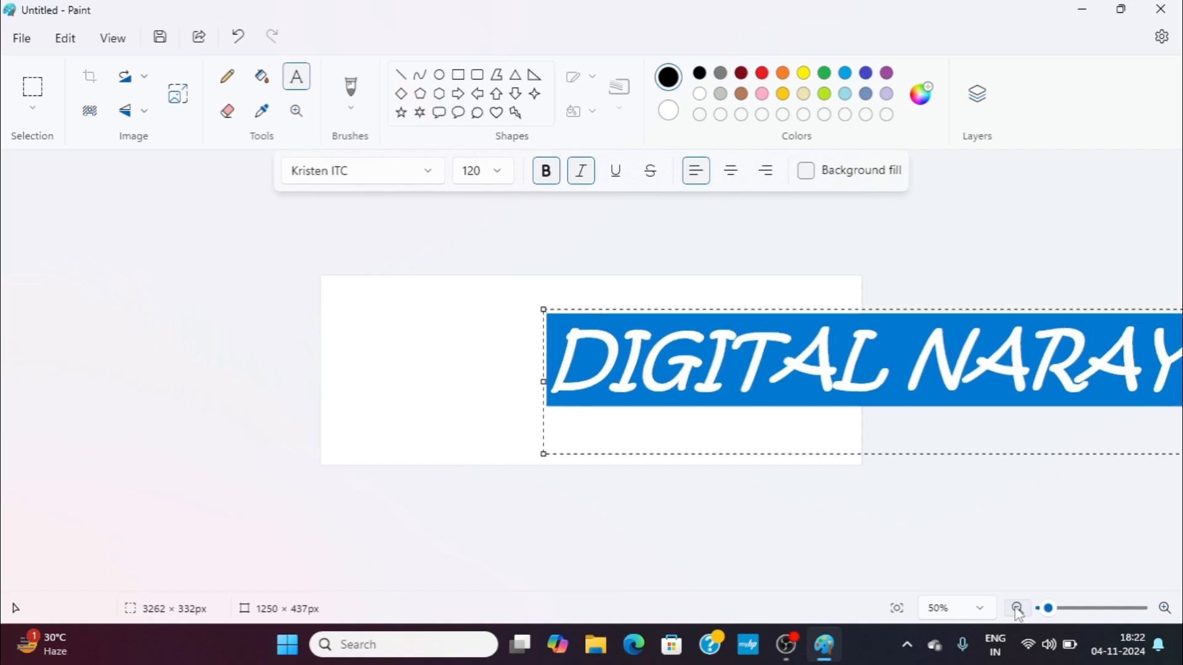
{"action": "left_click", "coordinate": [1018, 609]}
{"action": "left_click", "coordinate": [1018, 609]}
{"action": "left_click", "coordinate": [996, 603]}
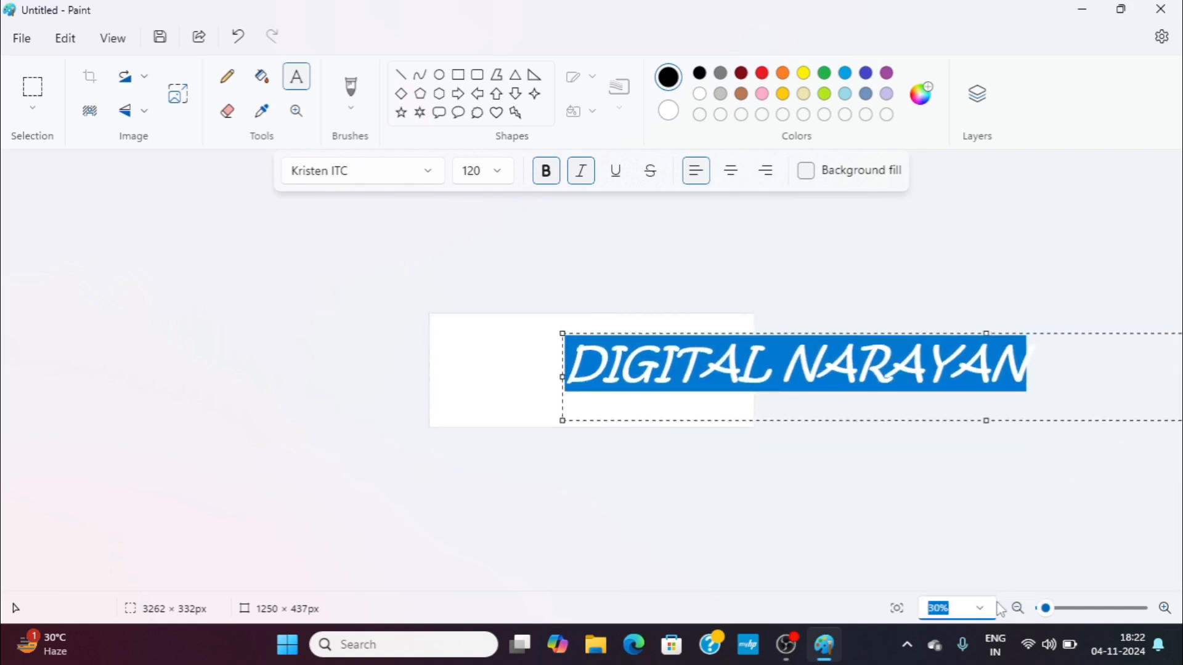
{"action": "left_click", "coordinate": [494, 173]}
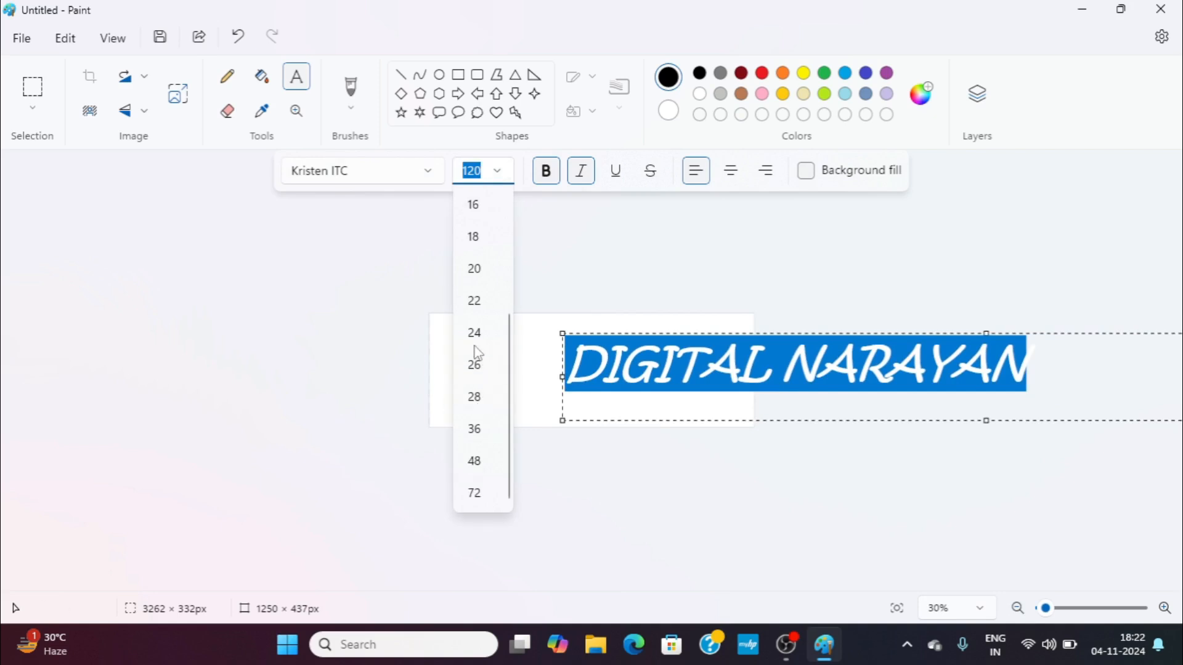
{"action": "left_click", "coordinate": [478, 302]}
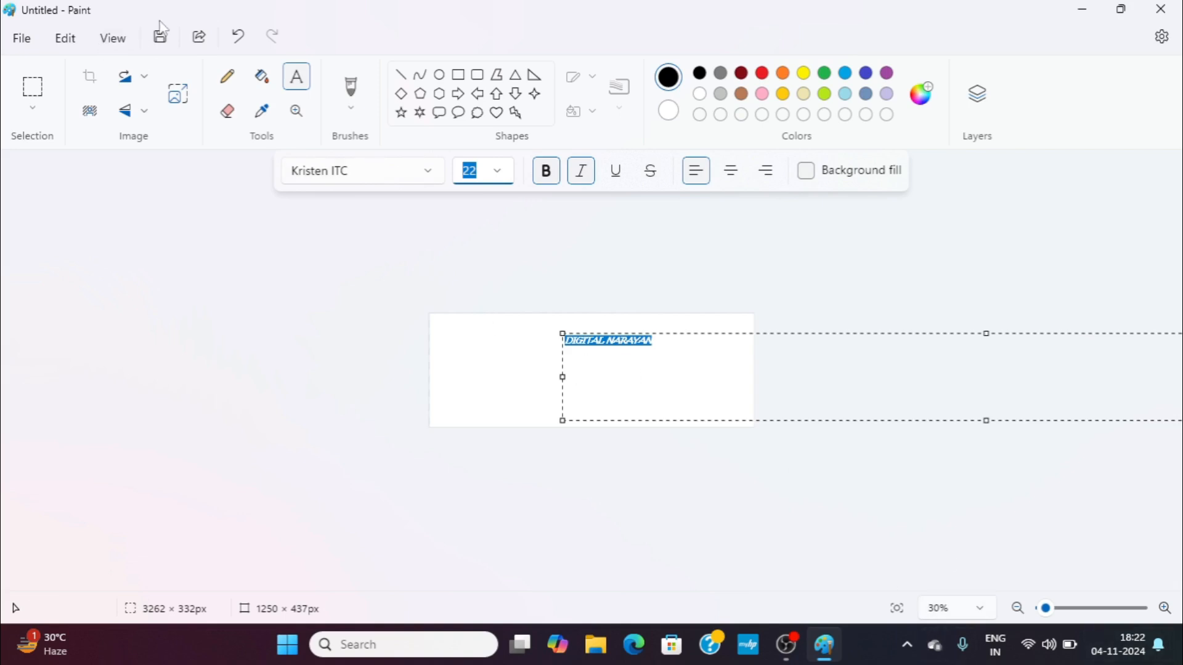
Shrink the text box from its lower corner to about 3257 × 95 px.
{"action": "left_click", "coordinate": [1164, 609]}
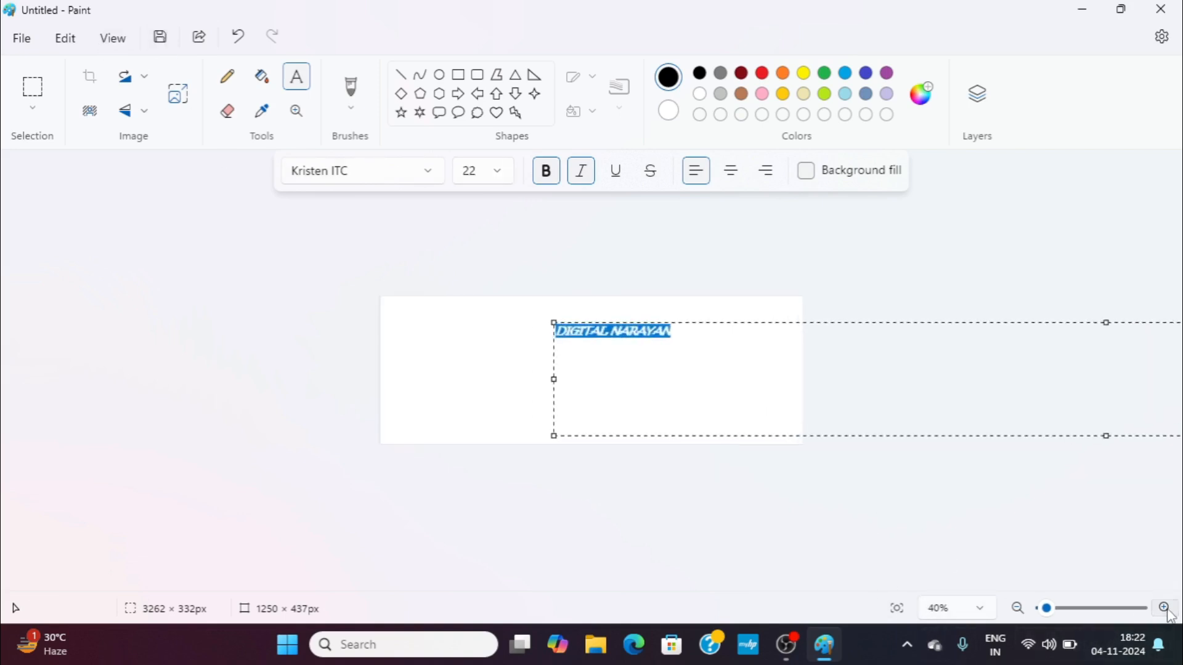
{"action": "left_click", "coordinate": [1165, 609]}
{"action": "left_click", "coordinate": [1164, 608]}
{"action": "left_click", "coordinate": [1165, 609]}
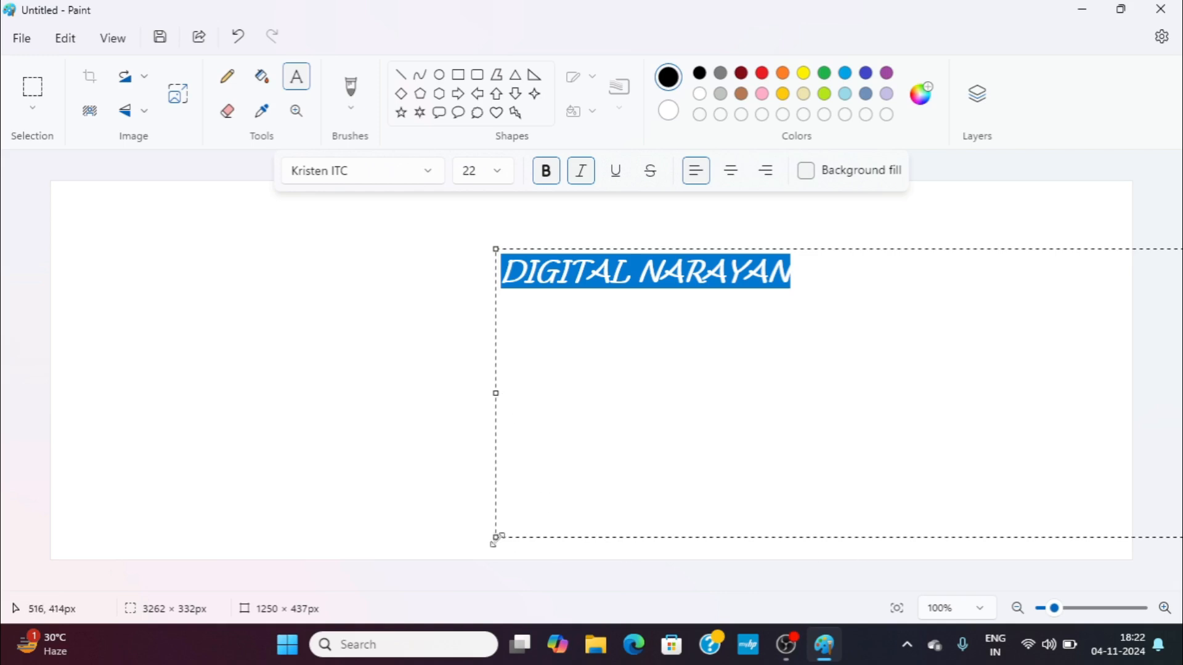
{"action": "left_click_drag", "start_coordinate": [493, 541], "coordinate": [499, 331]}
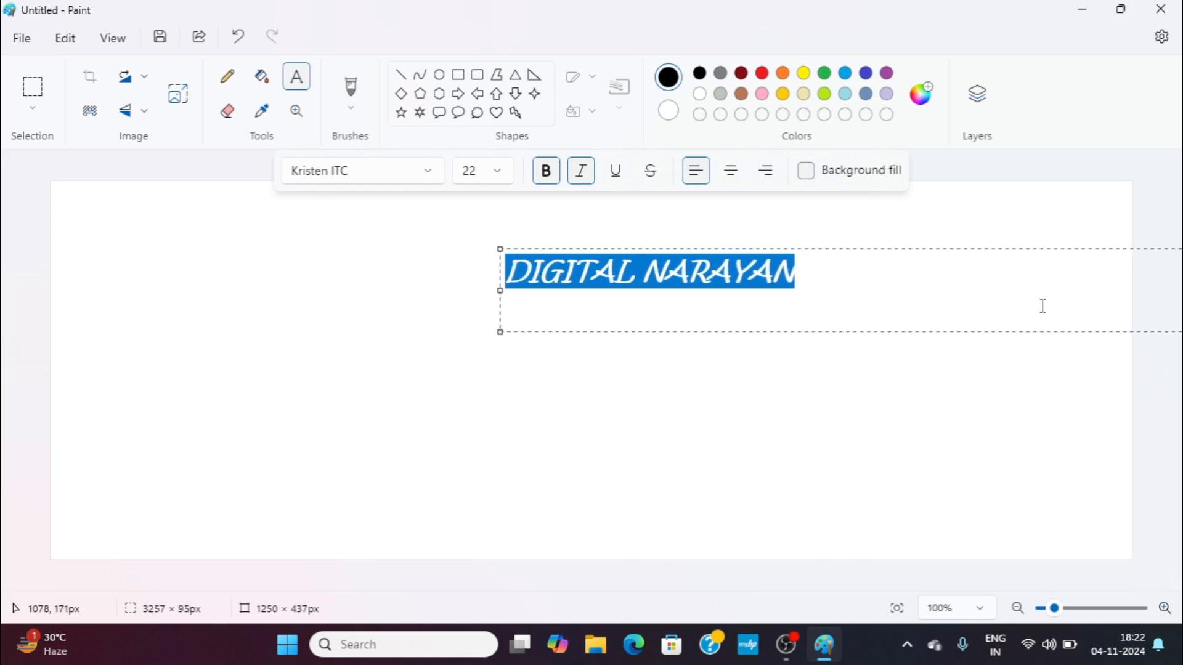
Change the text's font to Leelawadee UI, switching bold off and on again both before and after the change.
{"action": "left_click", "coordinate": [547, 172]}
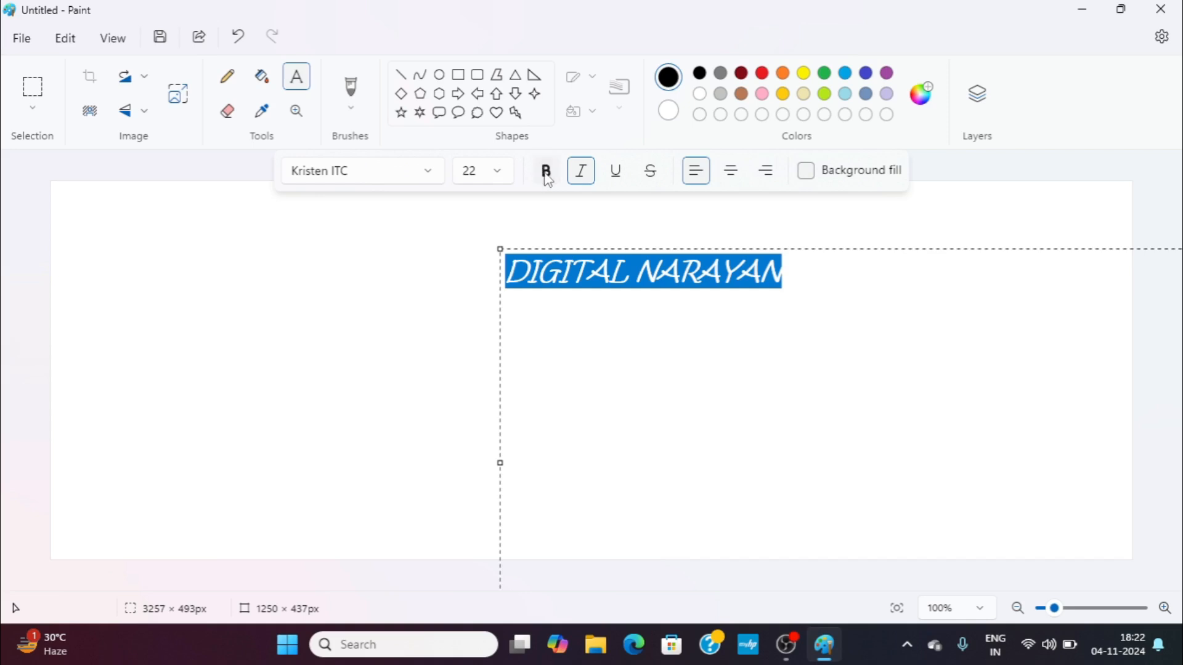
{"action": "left_click", "coordinate": [547, 172]}
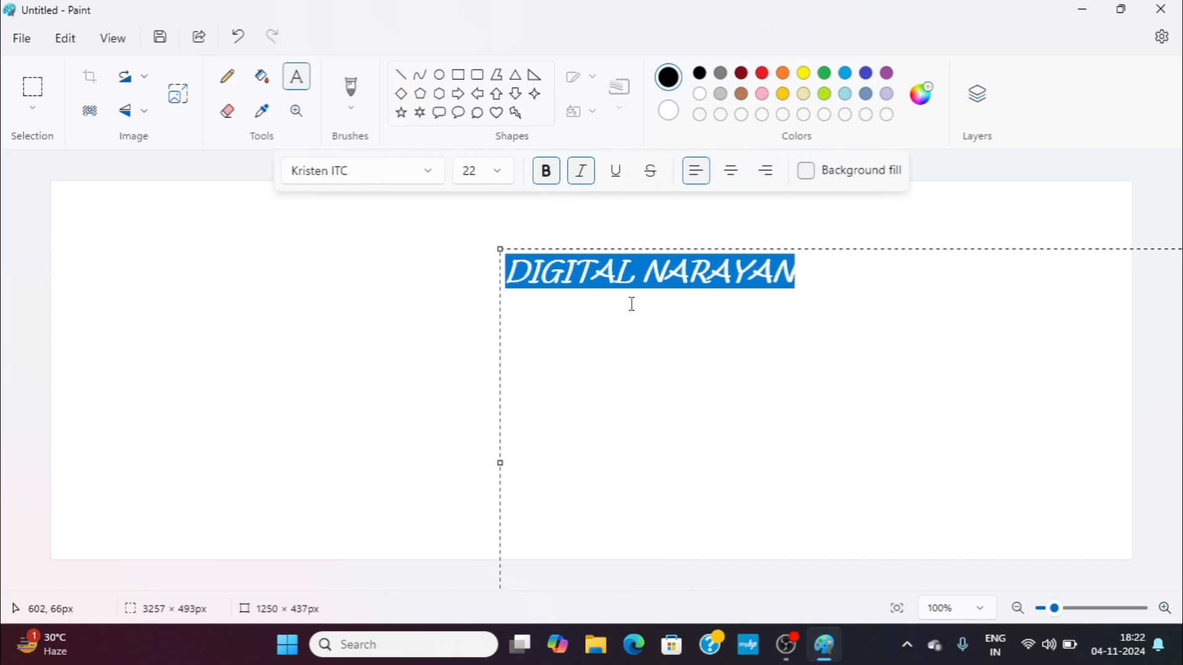
{"action": "left_click", "coordinate": [430, 178]}
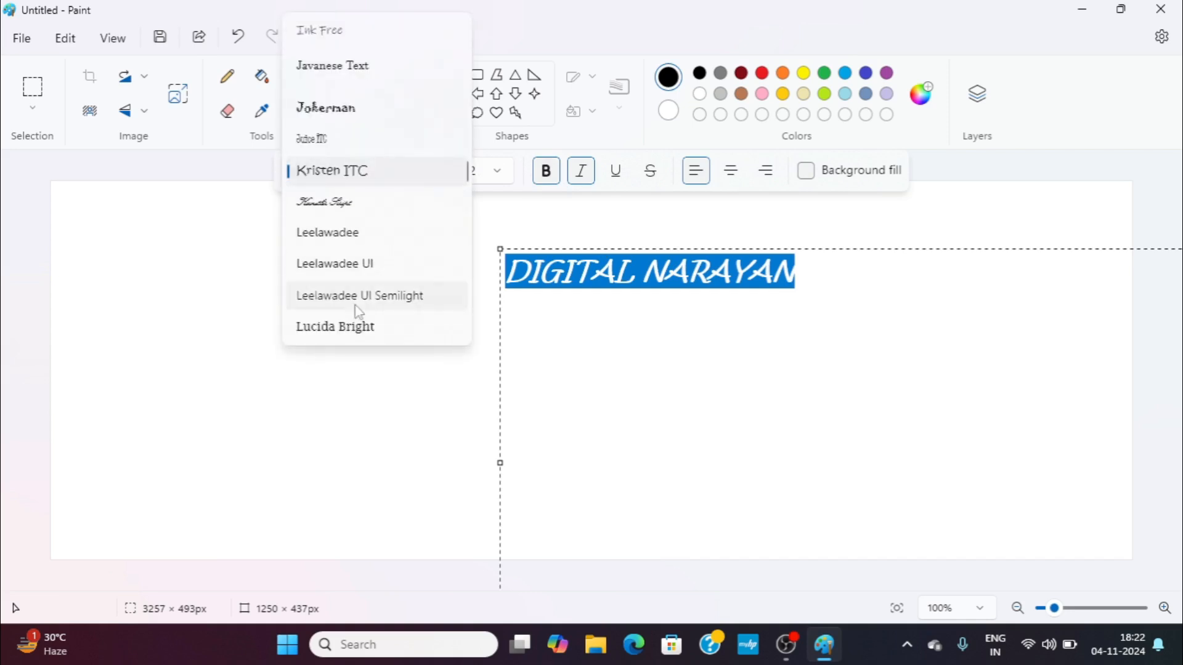
{"action": "left_click", "coordinate": [341, 273]}
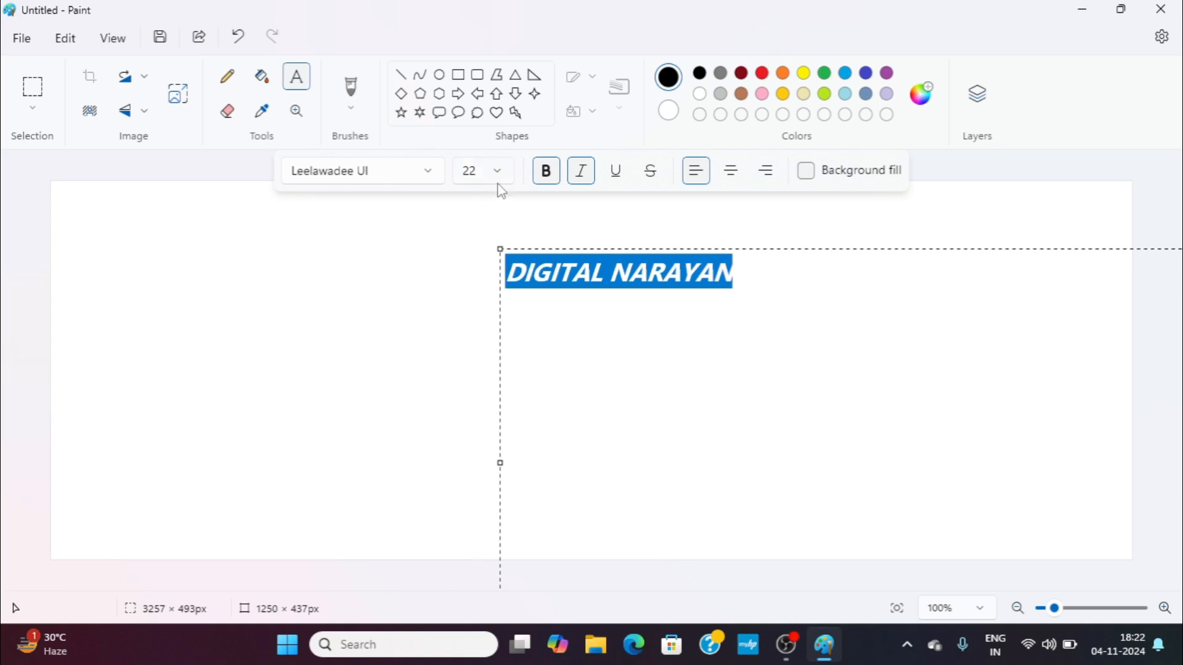
{"action": "left_click", "coordinate": [546, 172]}
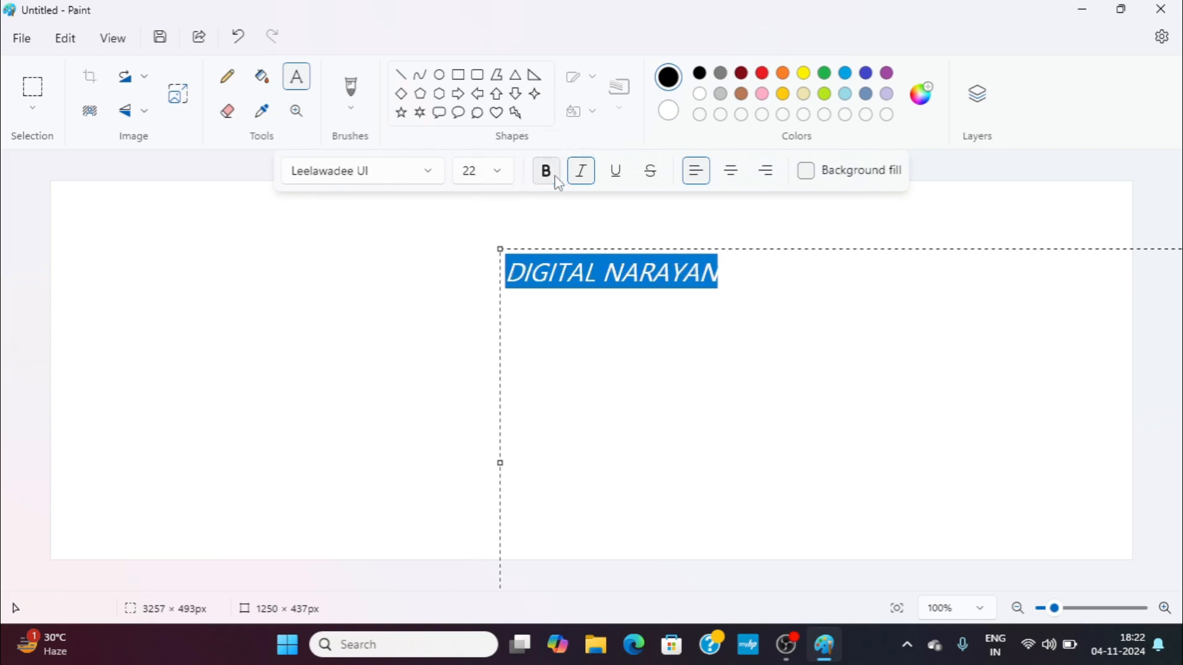
{"action": "left_click", "coordinate": [555, 176]}
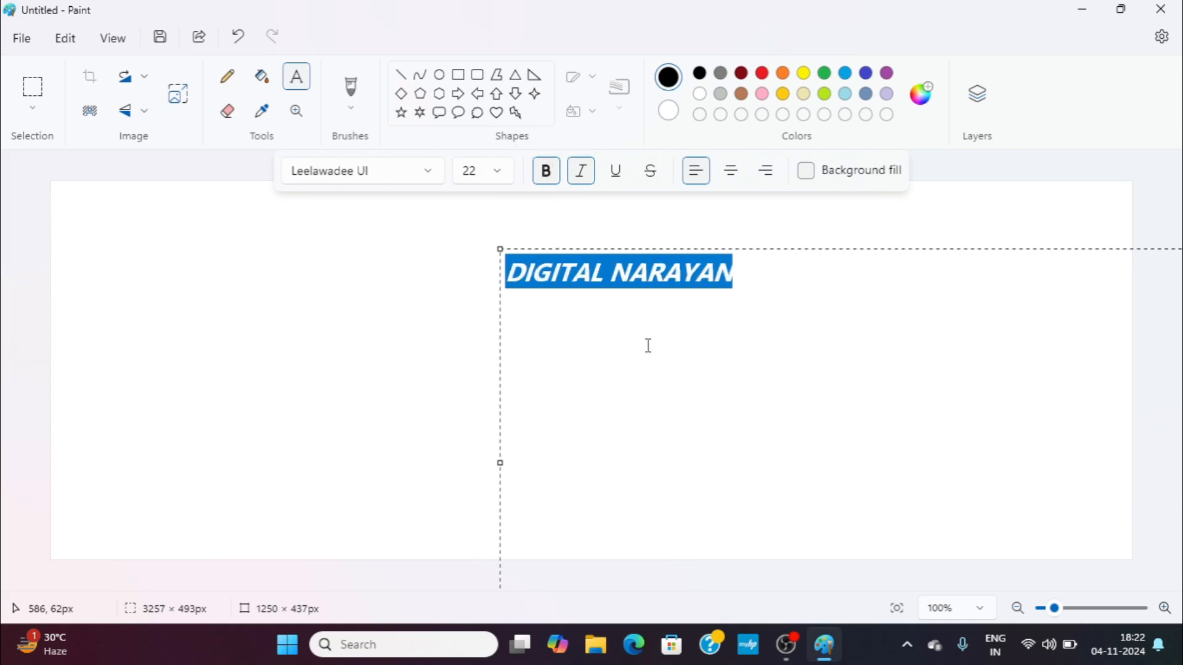
Toggle italics on the DIGITAL NARAYAN text, reselecting the text between changes, and leave it non-italic.
{"action": "left_click", "coordinate": [589, 178]}
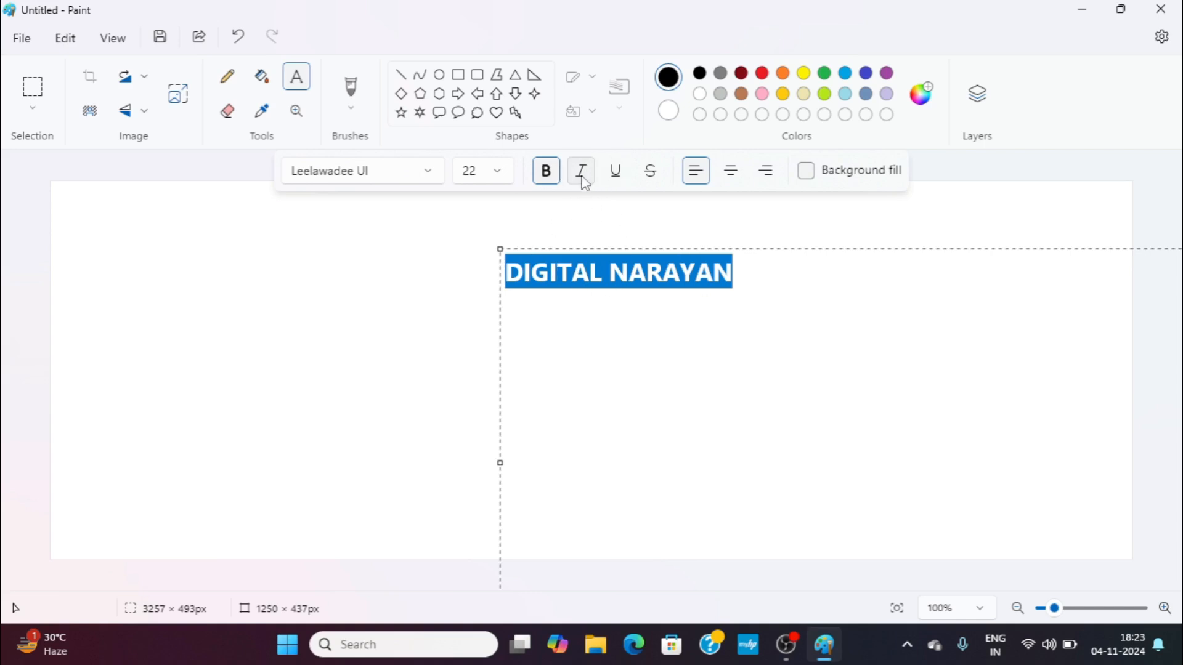
{"action": "left_click", "coordinate": [582, 171]}
{"action": "left_click_drag", "start_coordinate": [765, 289], "coordinate": [514, 260]}
{"action": "left_click", "coordinate": [582, 173]}
{"action": "left_click_drag", "start_coordinate": [739, 293], "coordinate": [504, 268]}
{"action": "left_click", "coordinate": [582, 172]}
{"action": "left_click", "coordinate": [818, 294]}
Select all the text in the box and switch its italics on and off repeatedly.
{"action": "key", "text": "ctrl+a"}
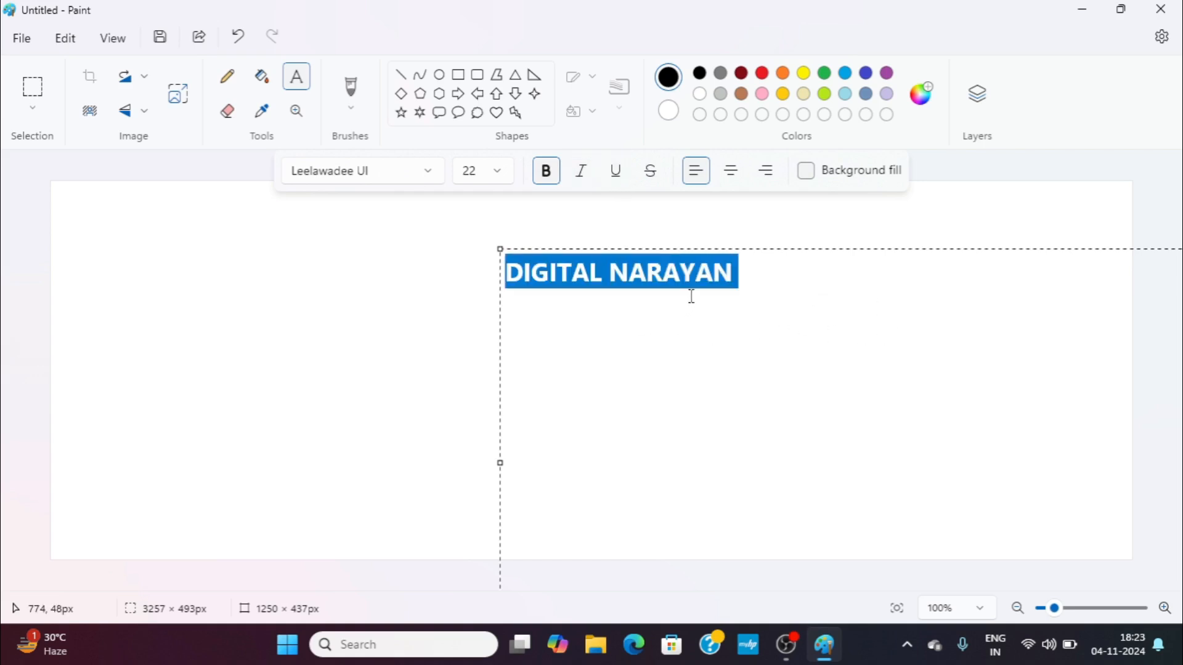
{"action": "left_click", "coordinate": [583, 172]}
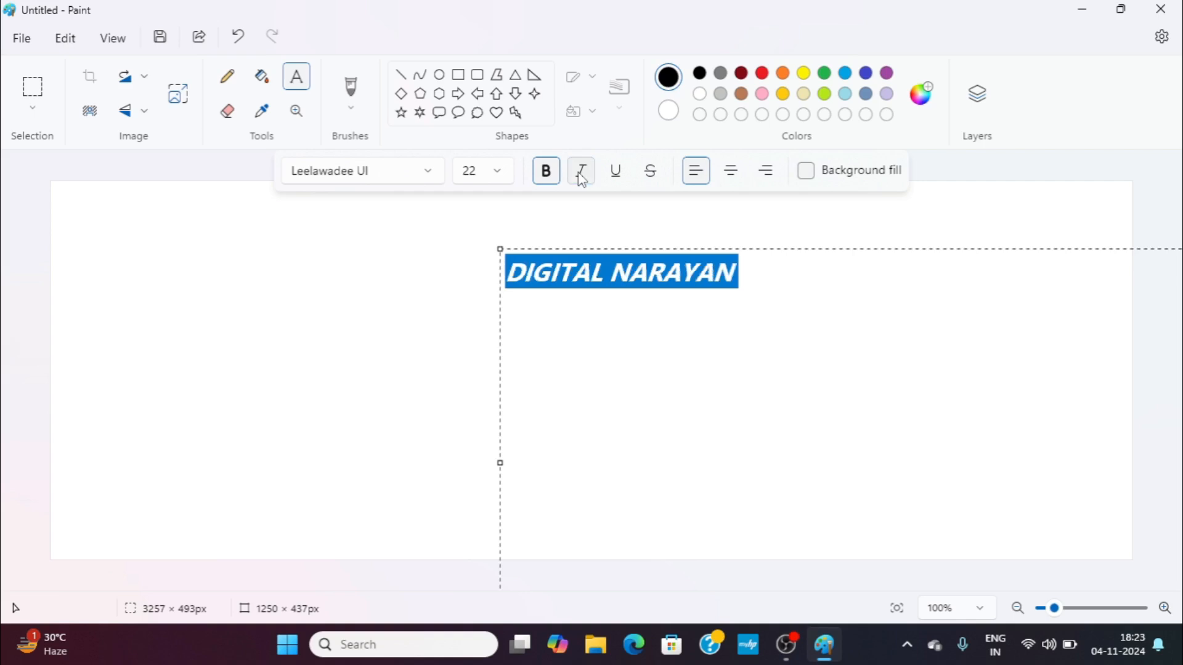
{"action": "left_click", "coordinate": [582, 172]}
{"action": "left_click", "coordinate": [582, 173]}
{"action": "left_click", "coordinate": [582, 172]}
{"action": "left_click", "coordinate": [582, 172]}
{"action": "left_click", "coordinate": [582, 175]}
{"action": "left_click", "coordinate": [582, 175]}
{"action": "left_click", "coordinate": [582, 175]}
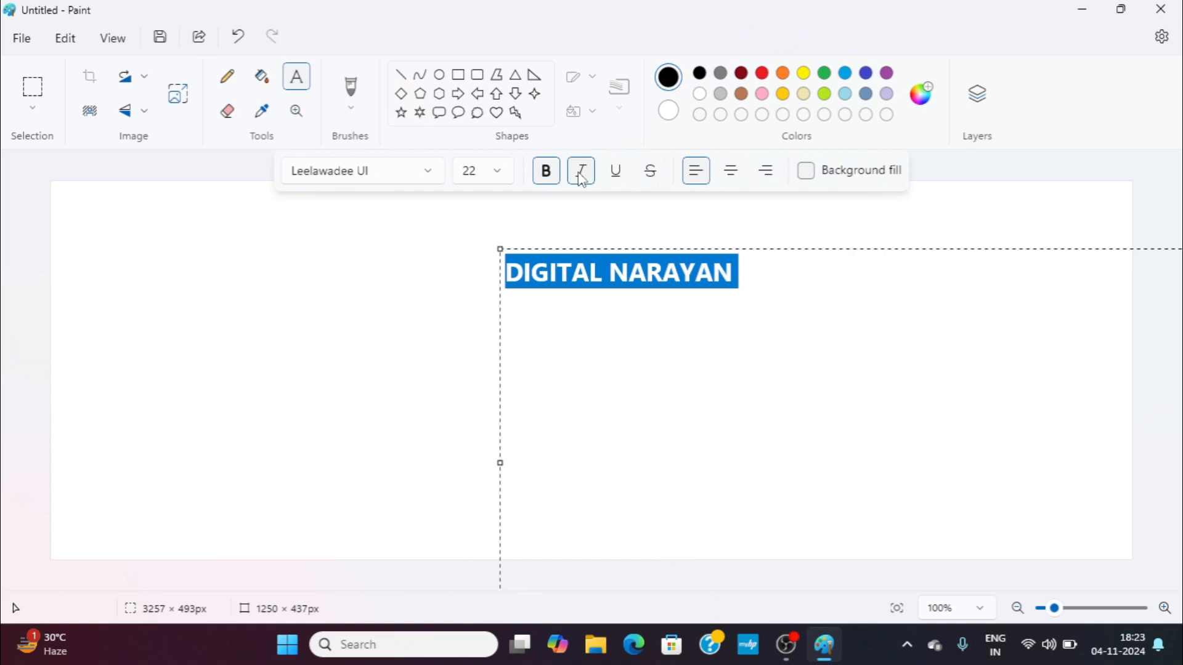
Apply and remove underline on the selected text, and do the same with strikethrough.
{"action": "left_click", "coordinate": [621, 178]}
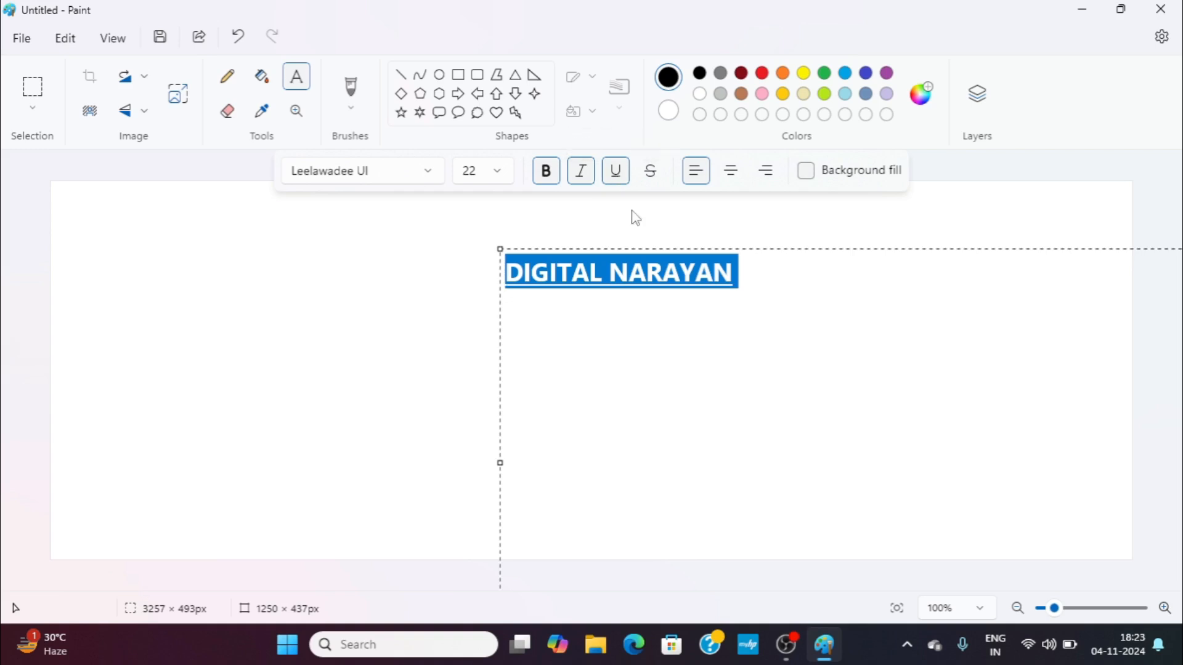
{"action": "left_click", "coordinate": [617, 178]}
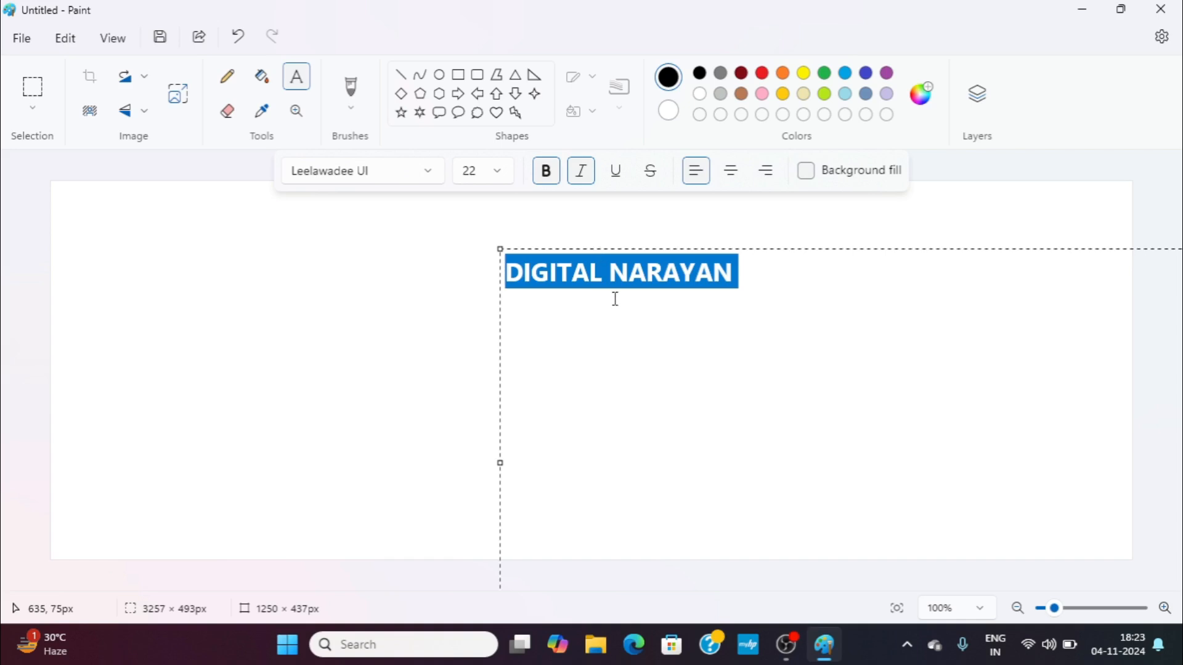
{"action": "left_click", "coordinate": [652, 176]}
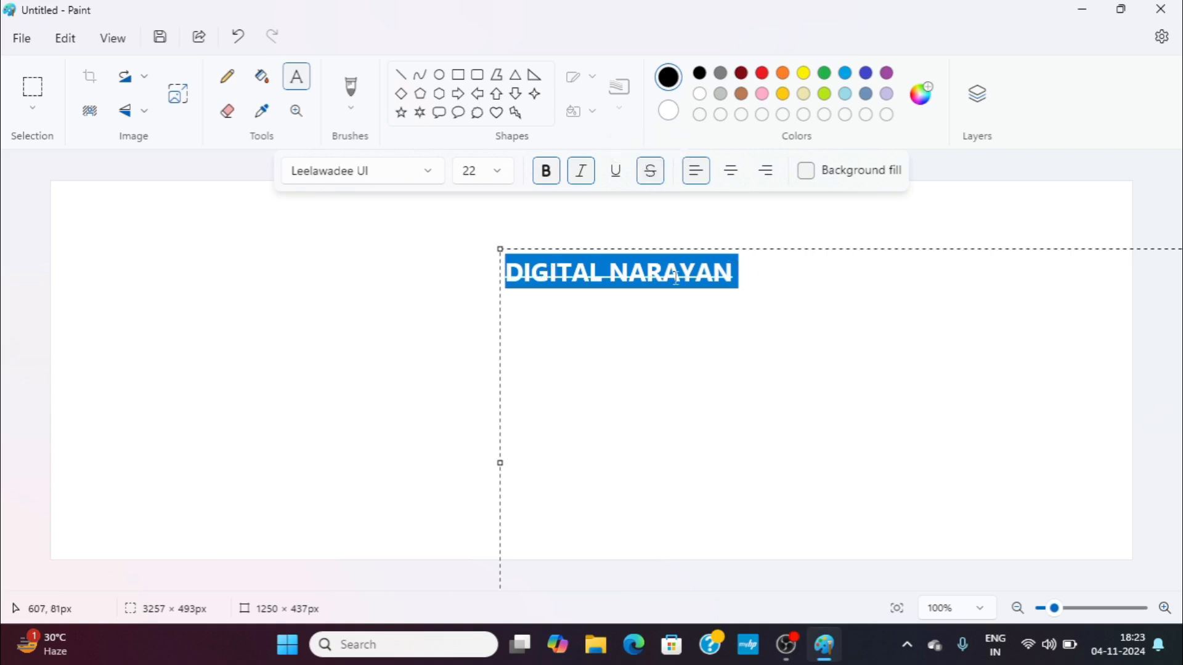
{"action": "left_click", "coordinate": [653, 173]}
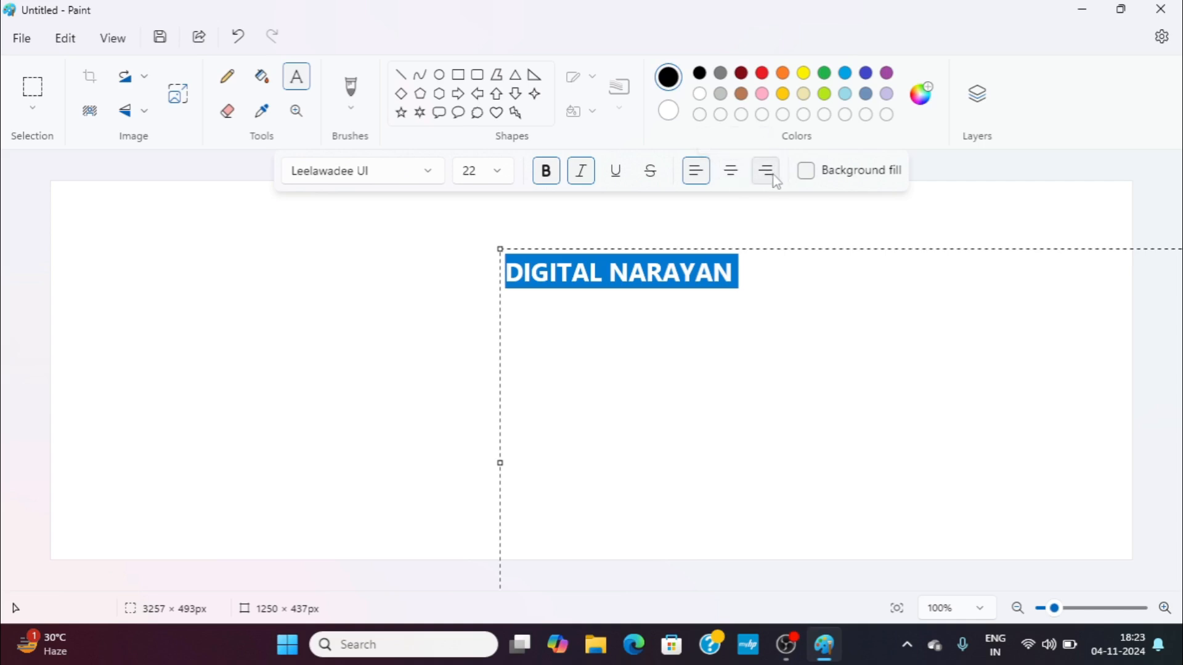
Center-align the DIGITAL NARAYAN text within its text box.
{"action": "left_click", "coordinate": [733, 178]}
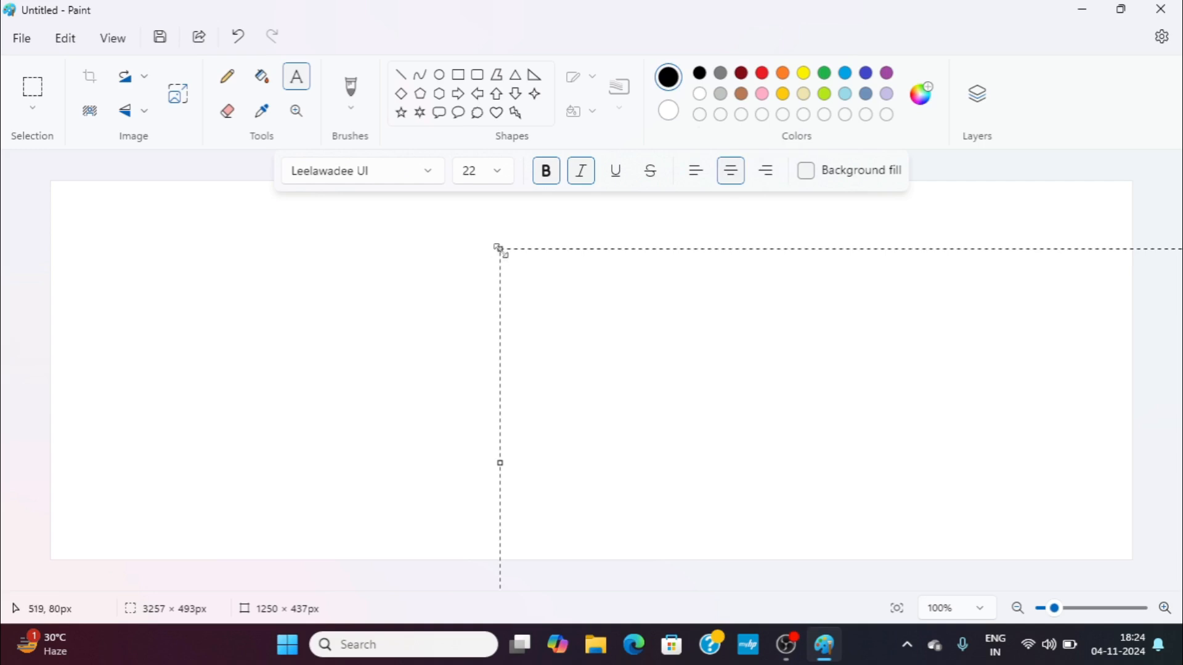
{"action": "left_click_drag", "start_coordinate": [499, 251], "coordinate": [835, 406]}
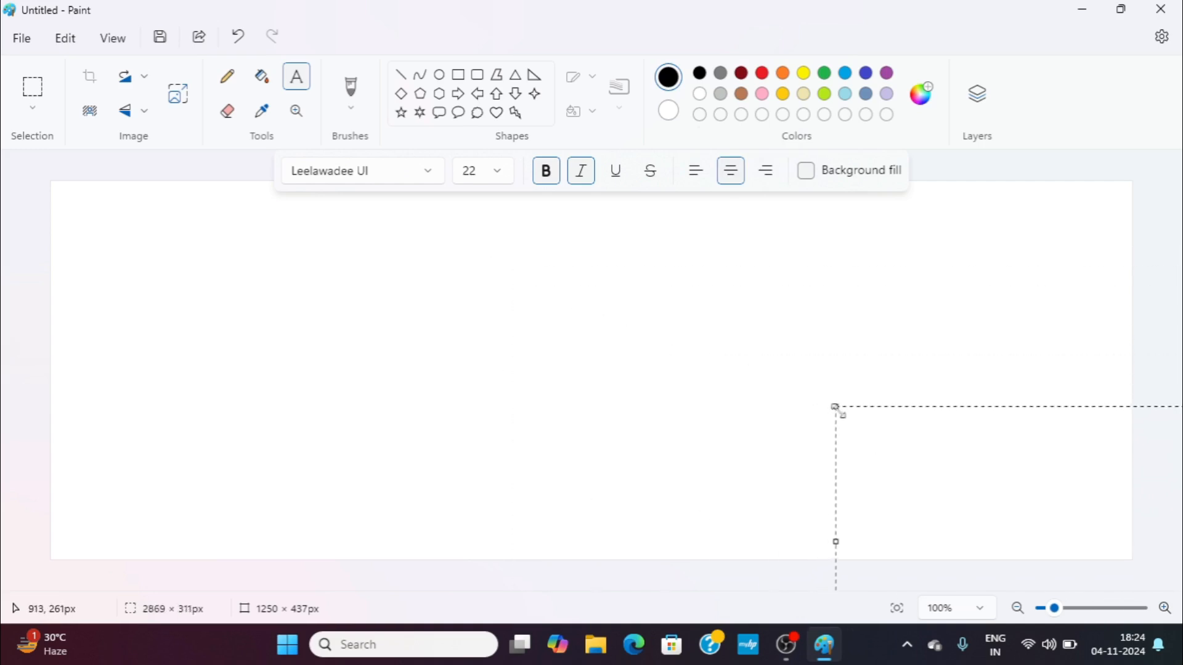
{"action": "left_click", "coordinate": [862, 405]}
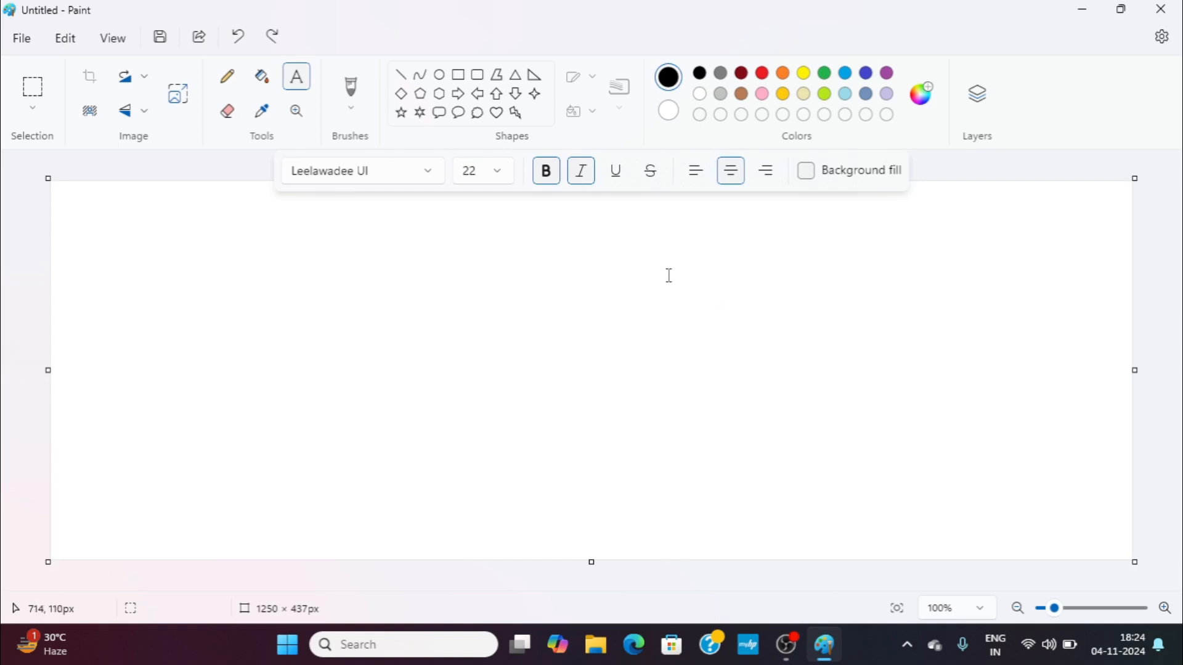
{"action": "left_click", "coordinate": [1020, 610]}
{"action": "left_click", "coordinate": [1020, 610]}
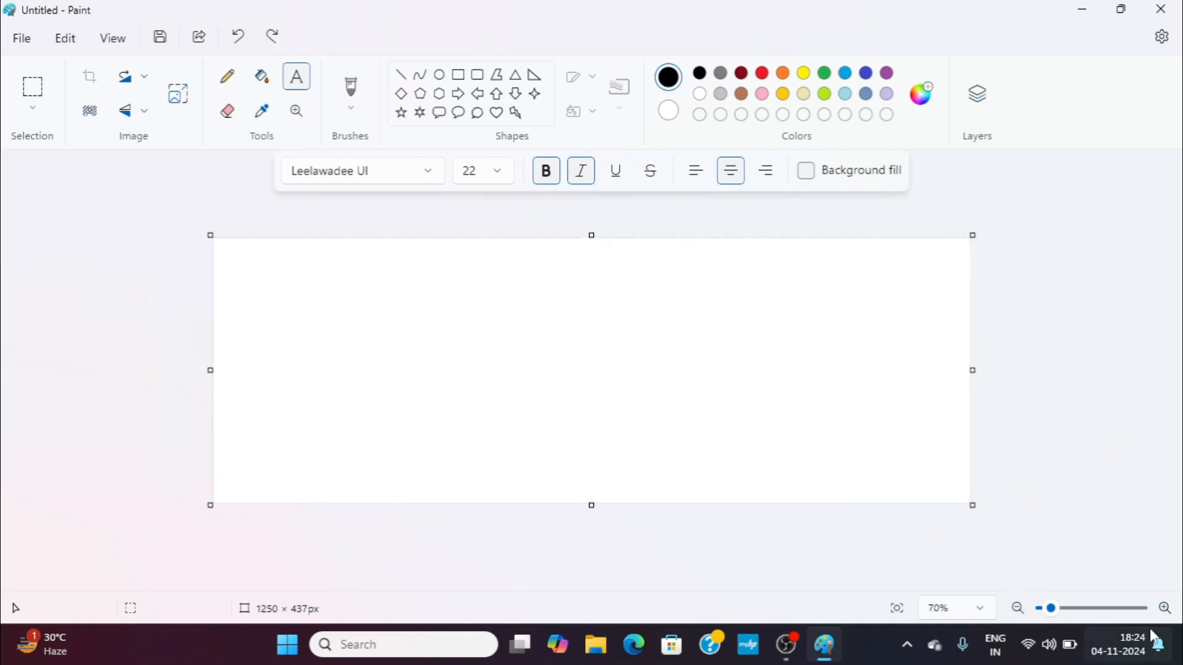
{"action": "left_click", "coordinate": [1166, 616]}
{"action": "left_click", "coordinate": [1166, 617]}
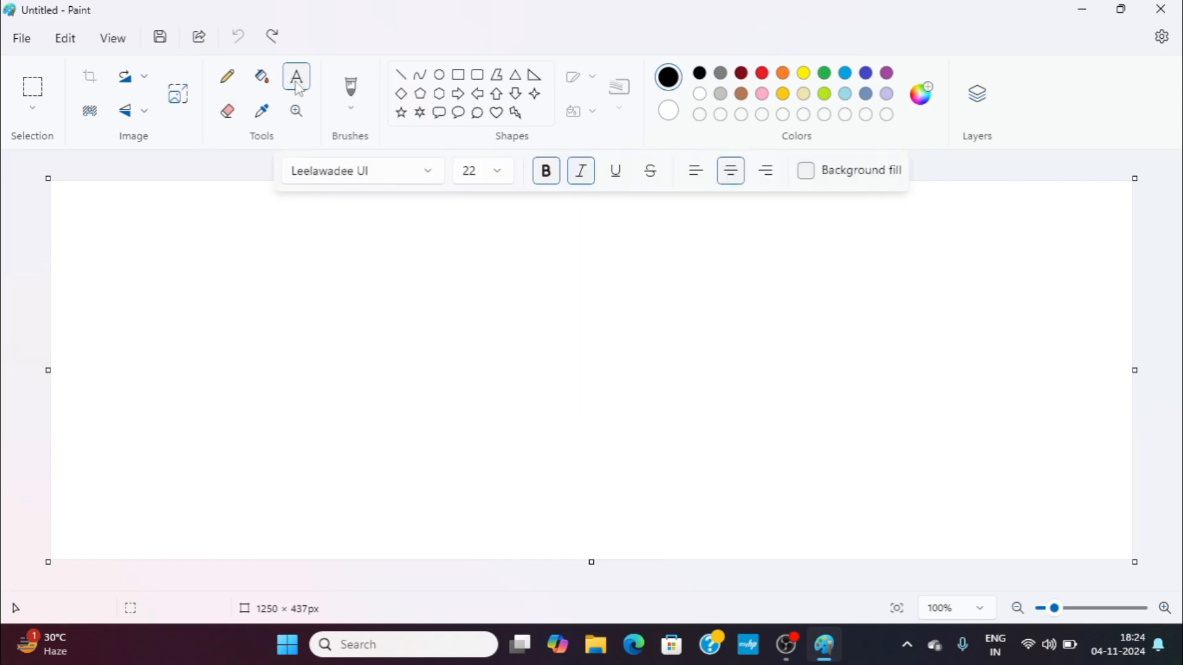
Add the bold, centered text DIGITAL NARAYAN on the canvas in a text box widened to about 306 px, and place it.
{"action": "left_click", "coordinate": [743, 232]}
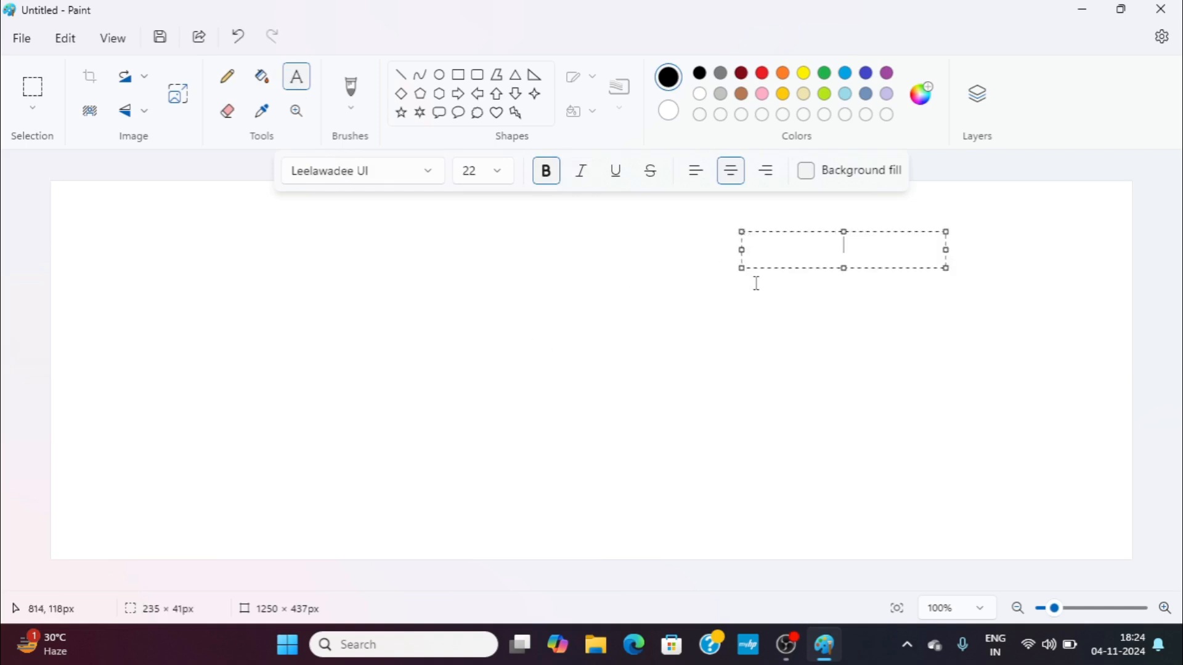
{"action": "type", "text": "DIGI"}
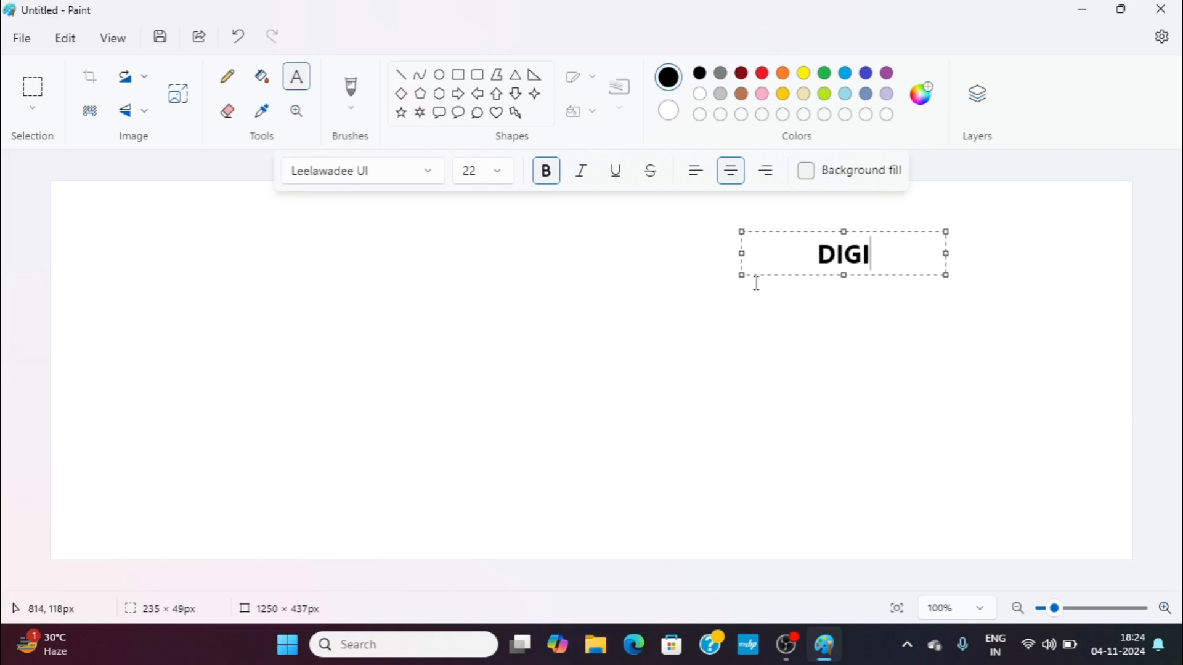
{"action": "type", "text": "TAL NARAYAN"}
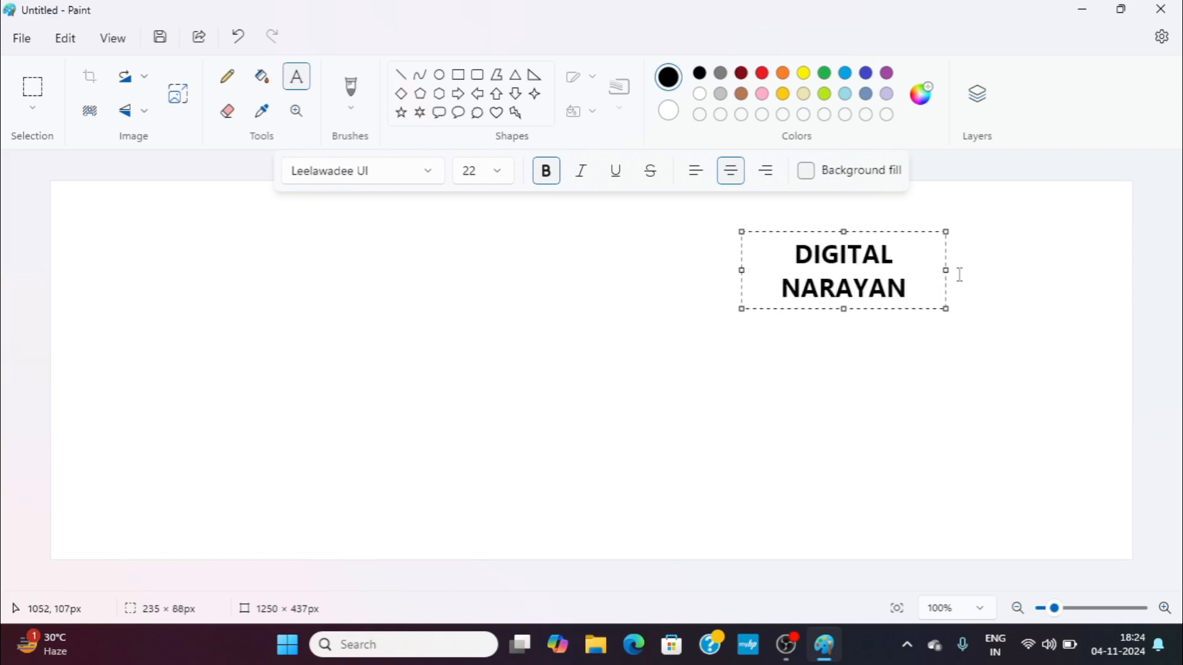
{"action": "left_click_drag", "start_coordinate": [946, 269], "coordinate": [1008, 267]}
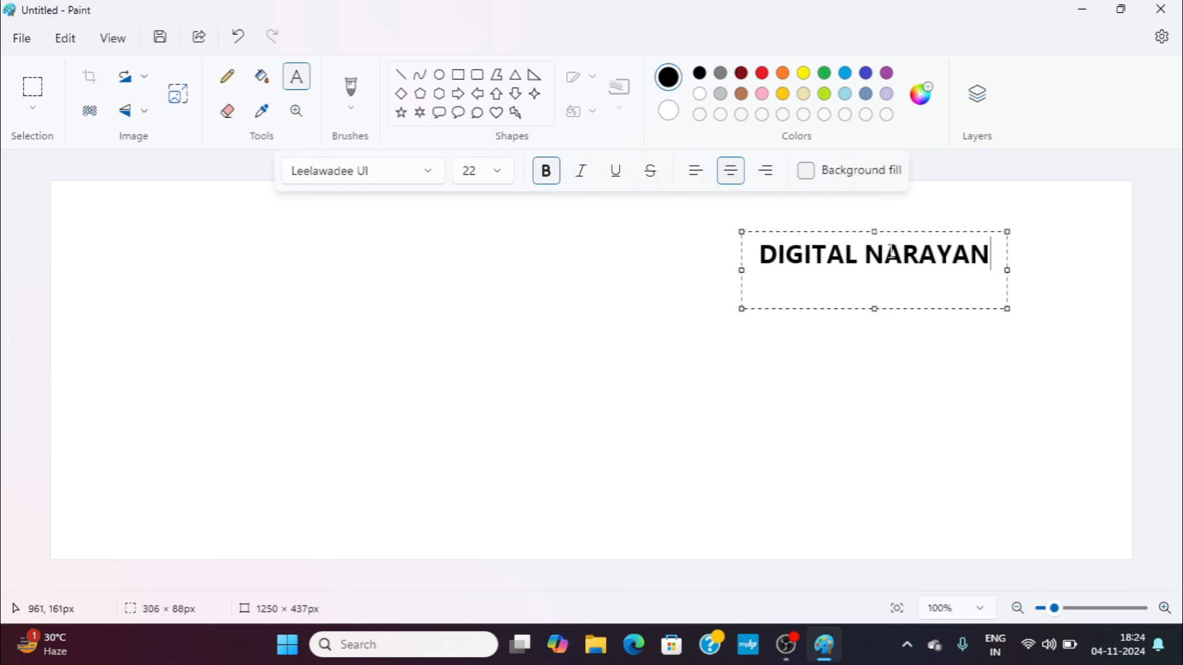
{"action": "left_click", "coordinate": [592, 290]}
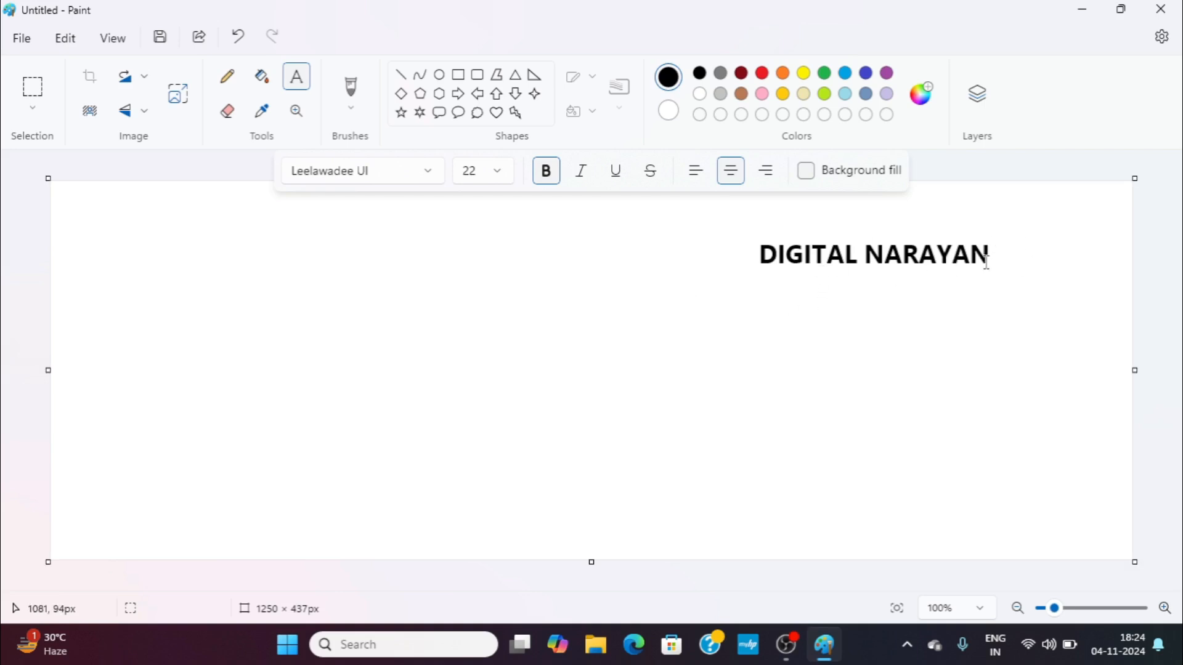
Enter SHDFKJASHJF in a text box drawn over the placed DIGITAL NARAYAN text, and clear everything from the canvas.
{"action": "left_click_drag", "start_coordinate": [997, 262], "coordinate": [752, 245]}
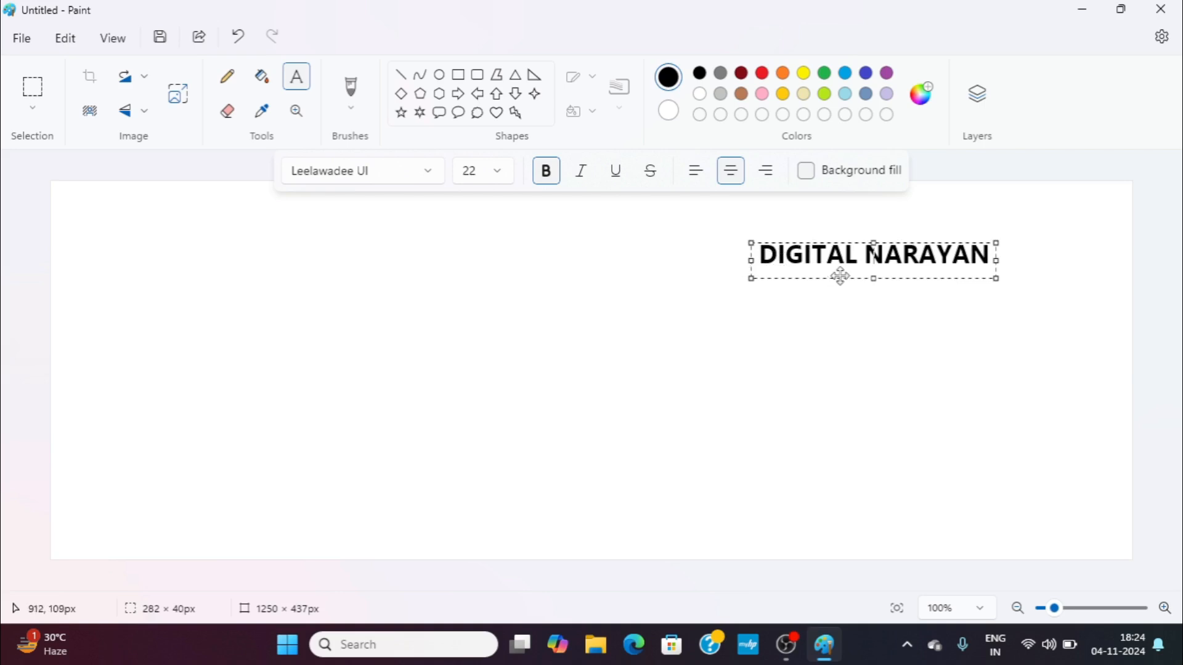
{"action": "type", "text": "SHDFKJASHJF"}
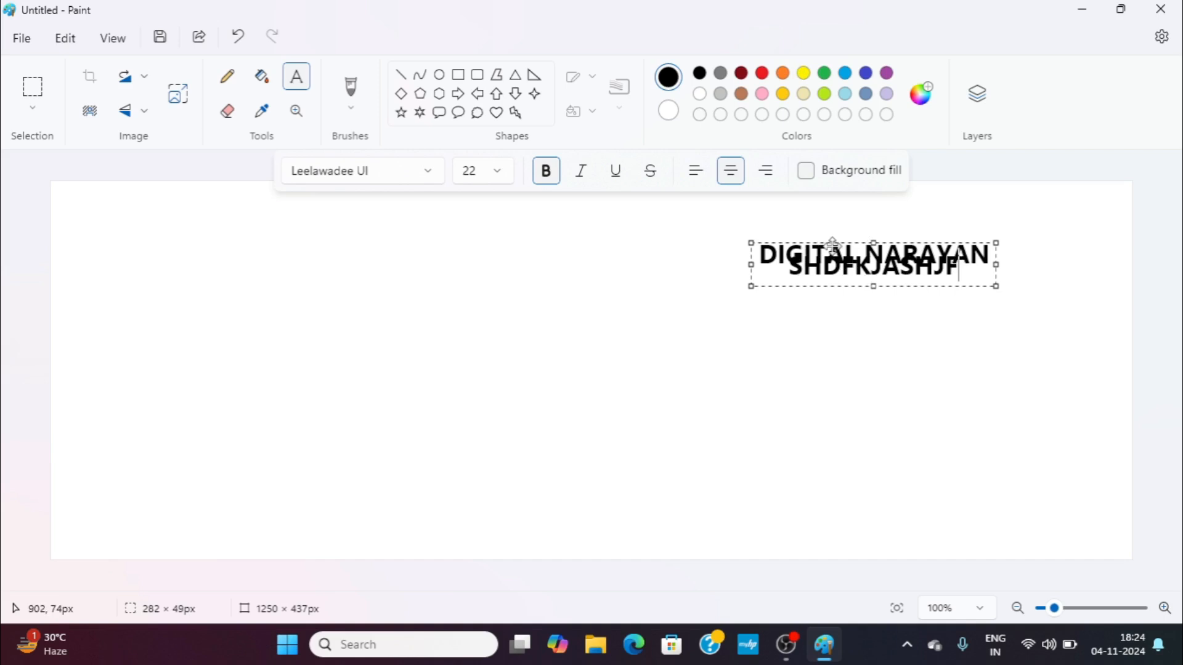
{"action": "double_click", "coordinate": [878, 259]}
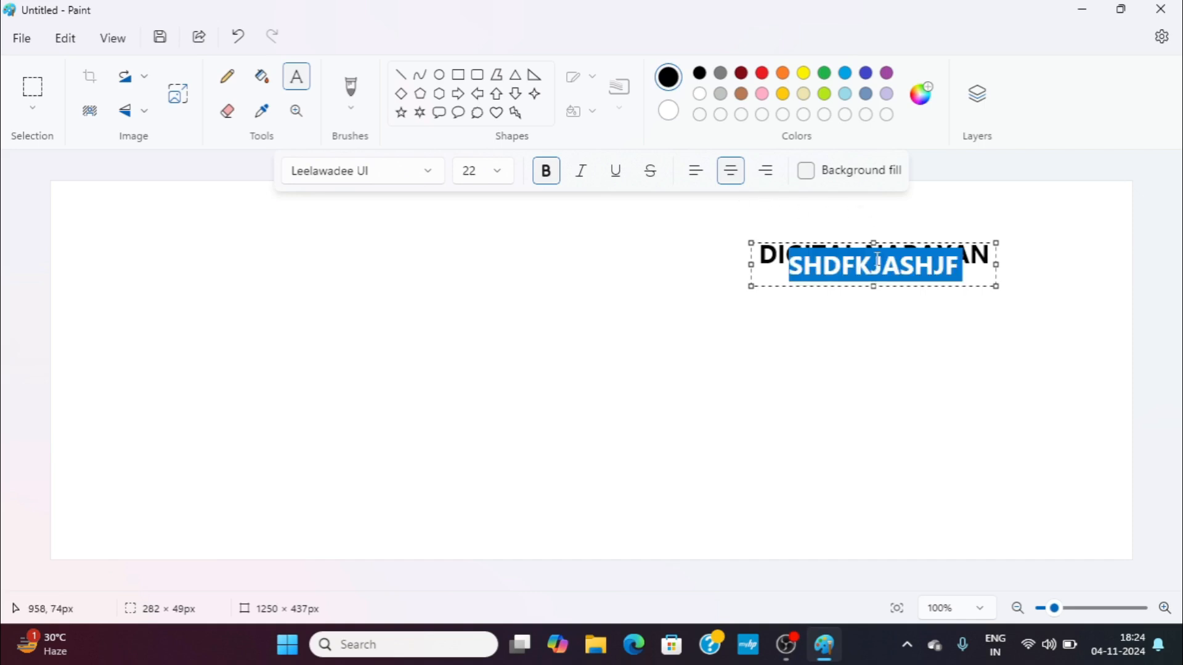
{"action": "key", "text": "BackSpace"}
{"action": "left_click", "coordinate": [758, 348]}
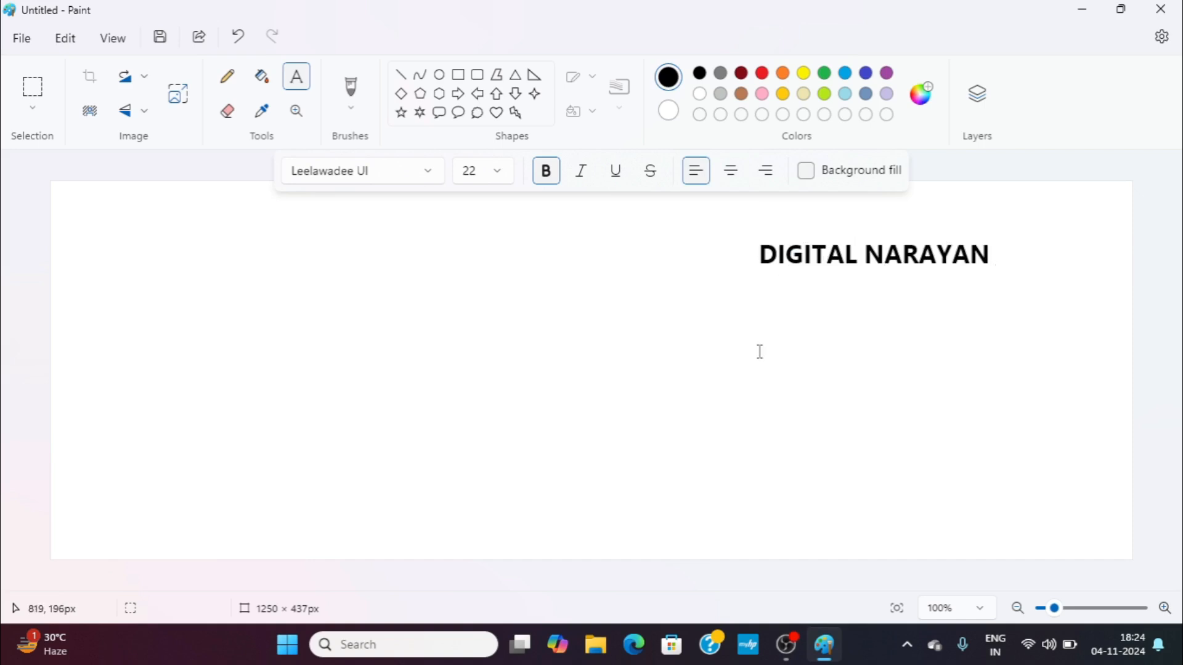
{"action": "key", "text": "ctrl+a"}
{"action": "key", "text": "Delete"}
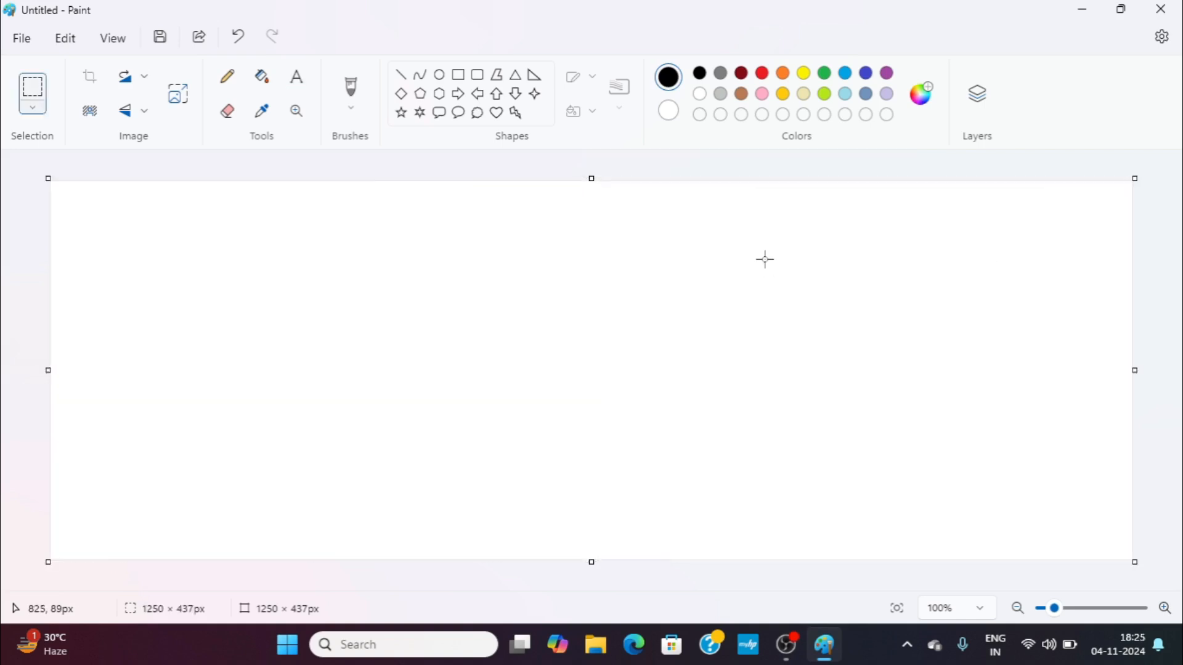
Add the bold, italic, centered text DIGITAL NARAYAN, widening its box to about 338 px so it fits on one line.
{"action": "left_click", "coordinate": [297, 76]}
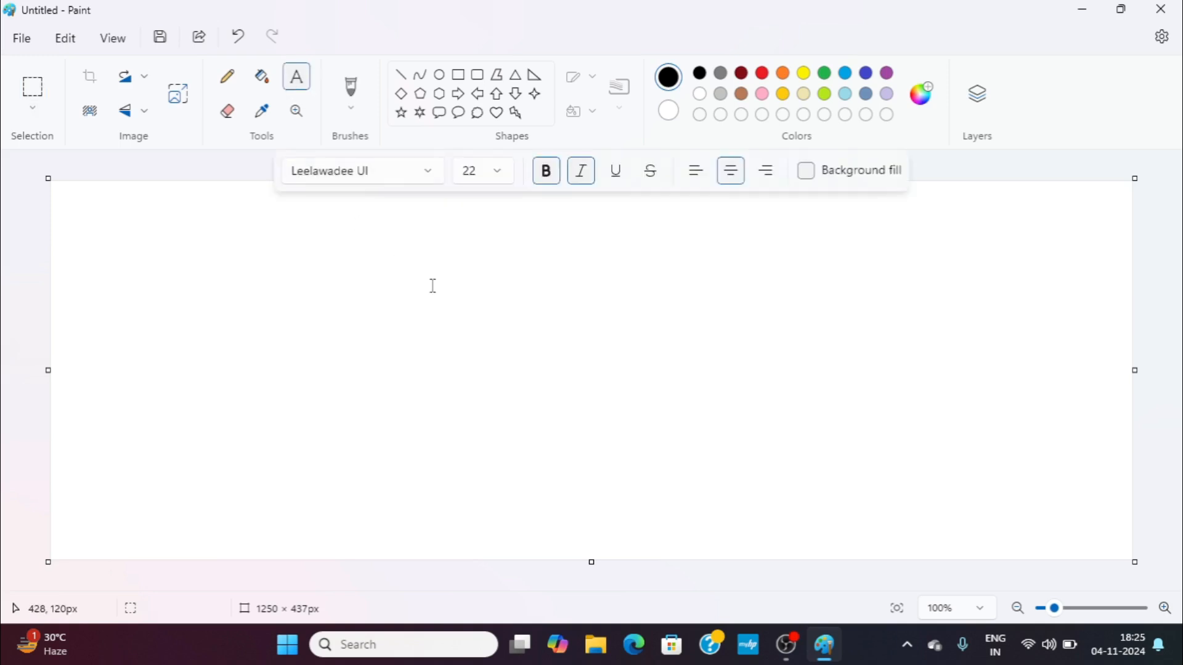
{"action": "left_click", "coordinate": [485, 233]}
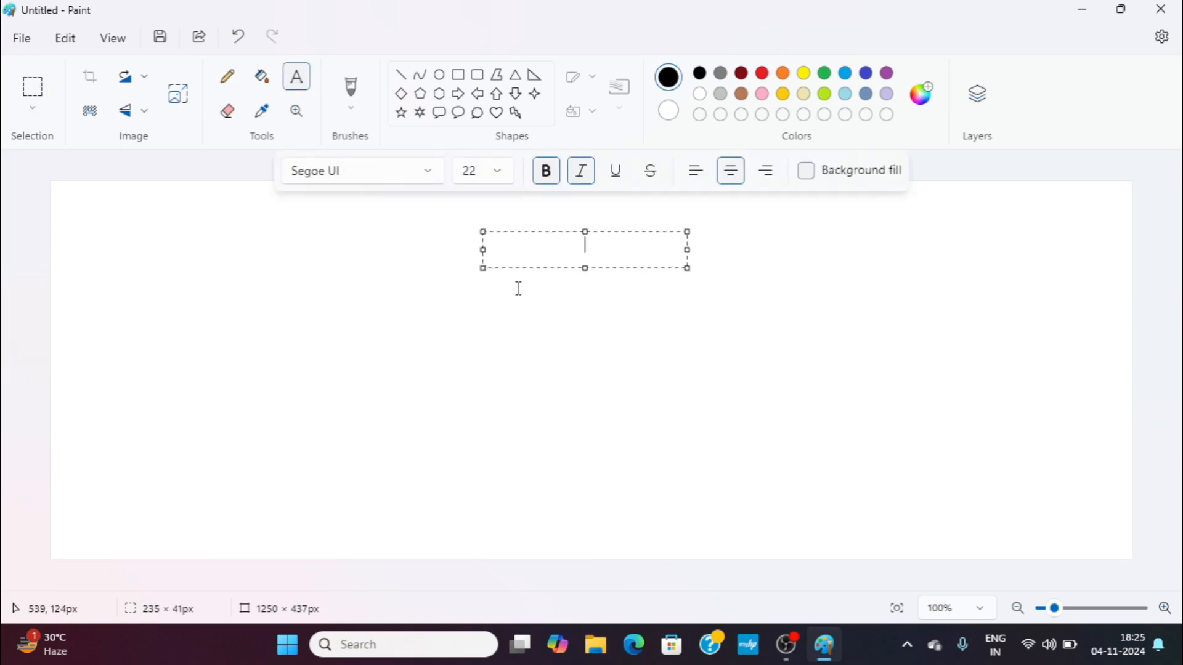
{"action": "type", "text": "DIGIT"}
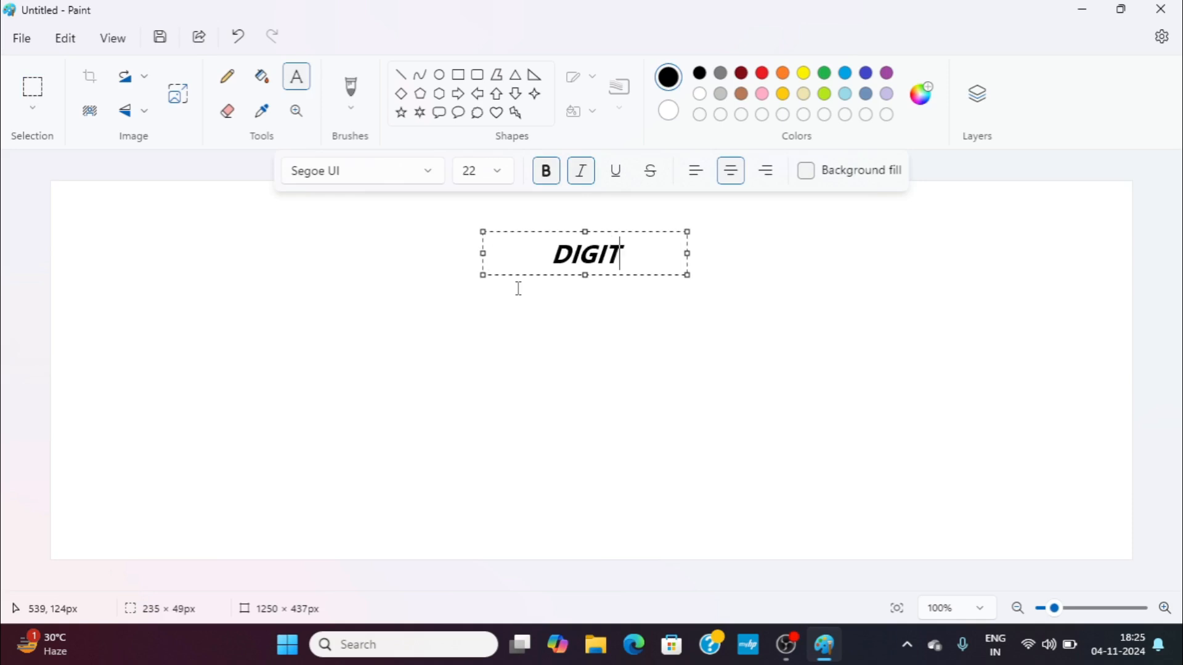
{"action": "type", "text": "AL NARAYAN"}
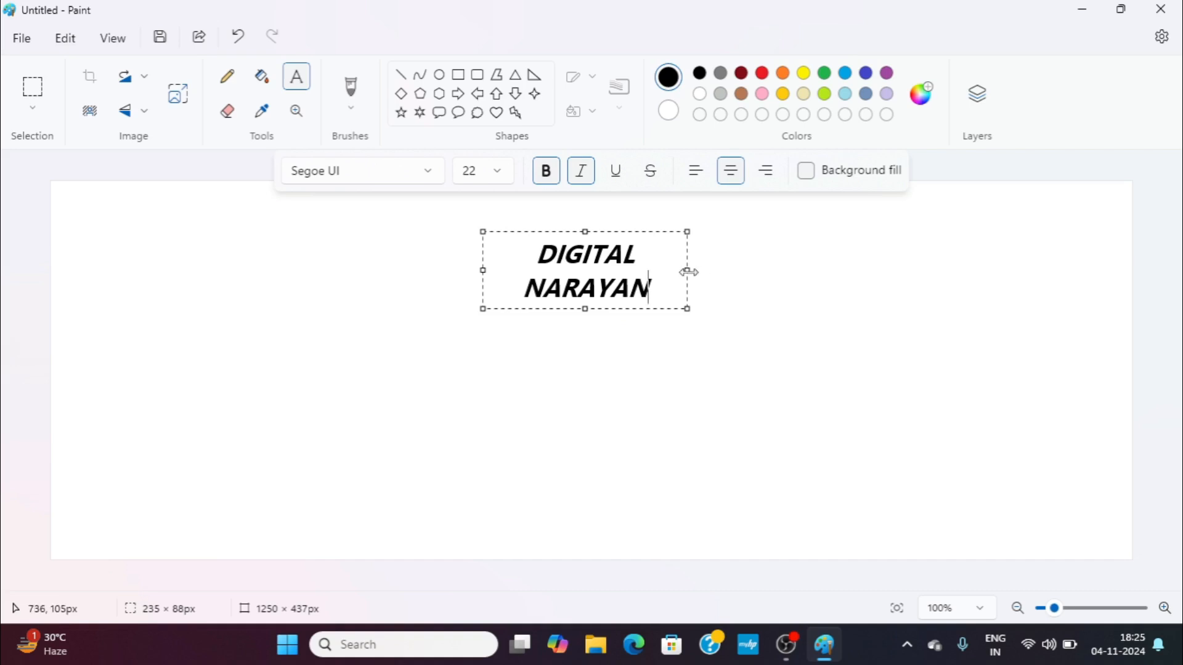
{"action": "left_click_drag", "start_coordinate": [688, 270], "coordinate": [776, 270]}
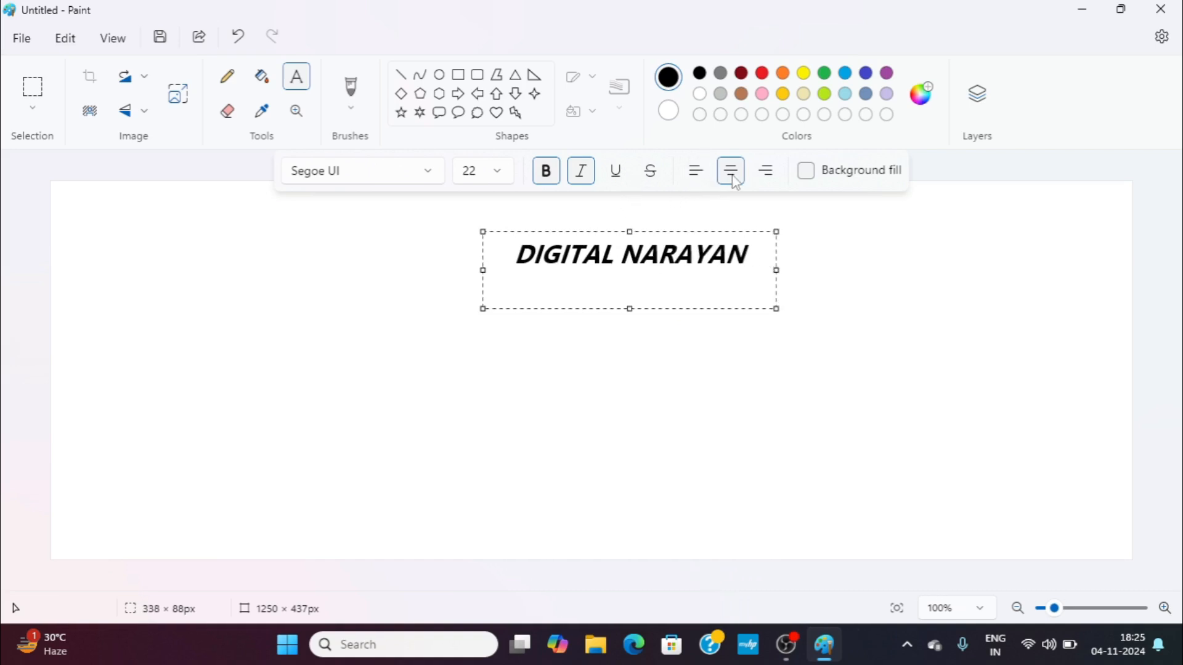
Try right, left and center alignment on the text, widen its box to about 613 px, and leave it right-aligned.
{"action": "left_click", "coordinate": [767, 173]}
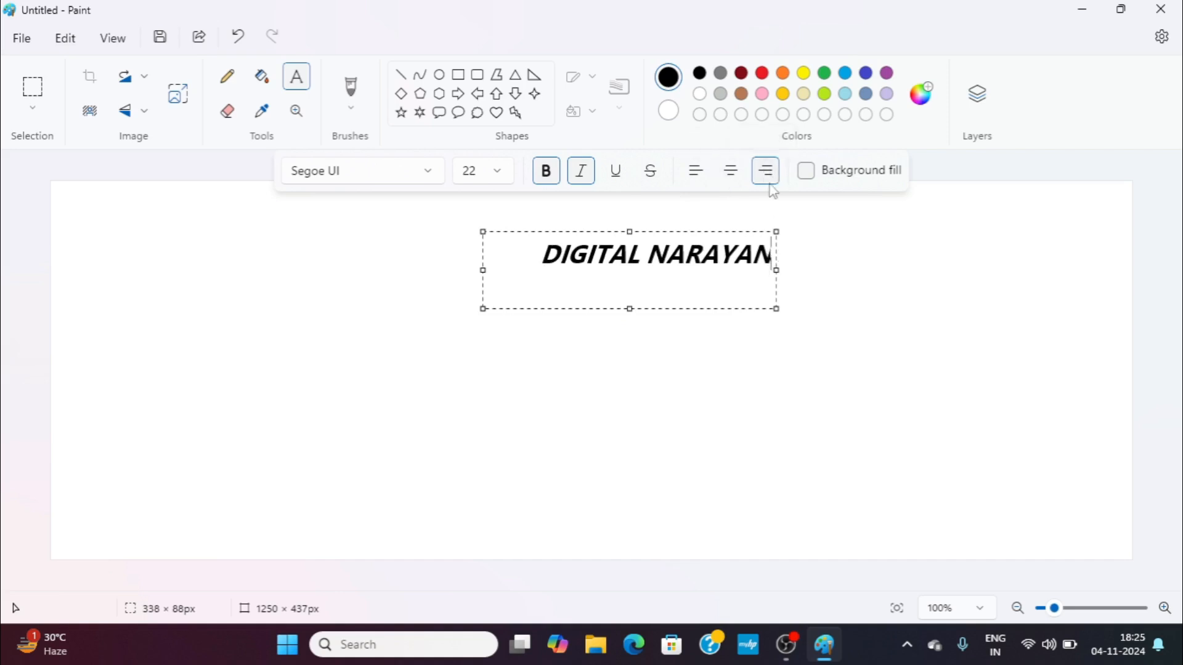
{"action": "left_click", "coordinate": [697, 171]}
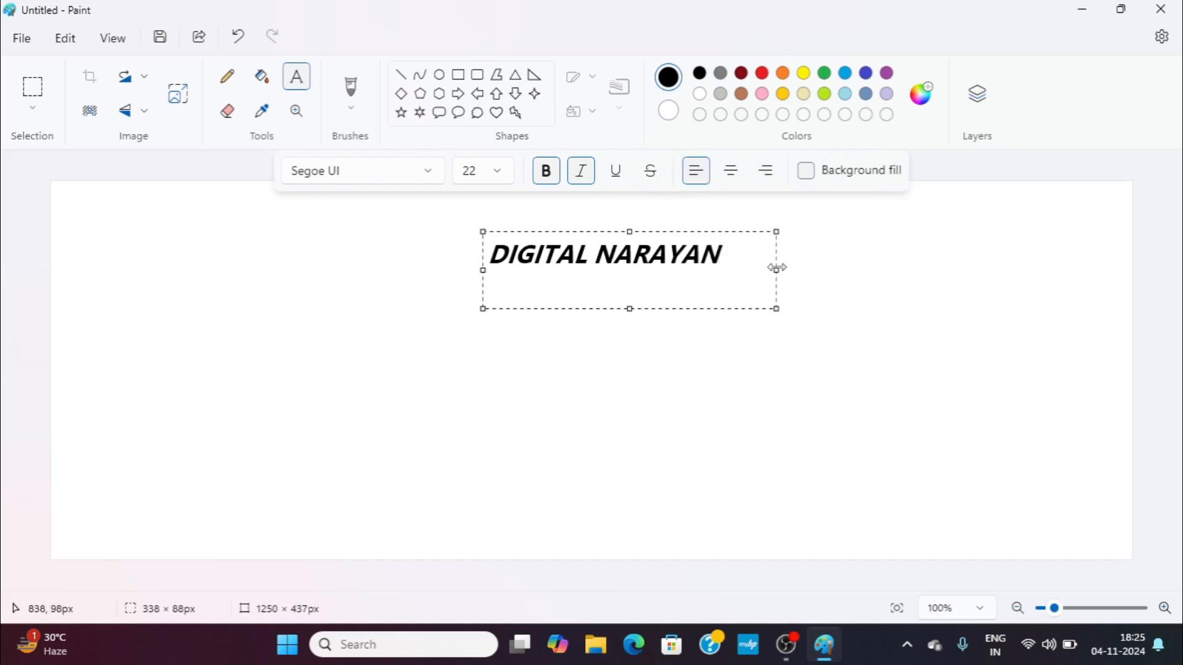
{"action": "left_click_drag", "start_coordinate": [776, 268], "coordinate": [1014, 269]}
{"action": "left_click", "coordinate": [731, 172]}
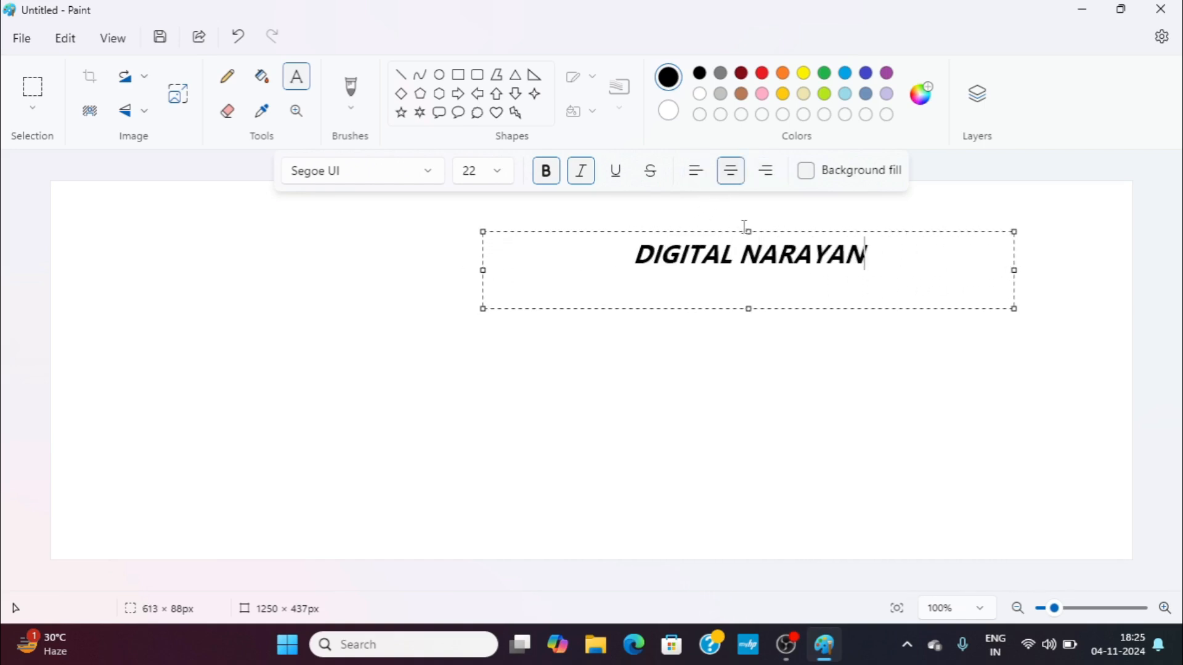
{"action": "left_click", "coordinate": [696, 171]}
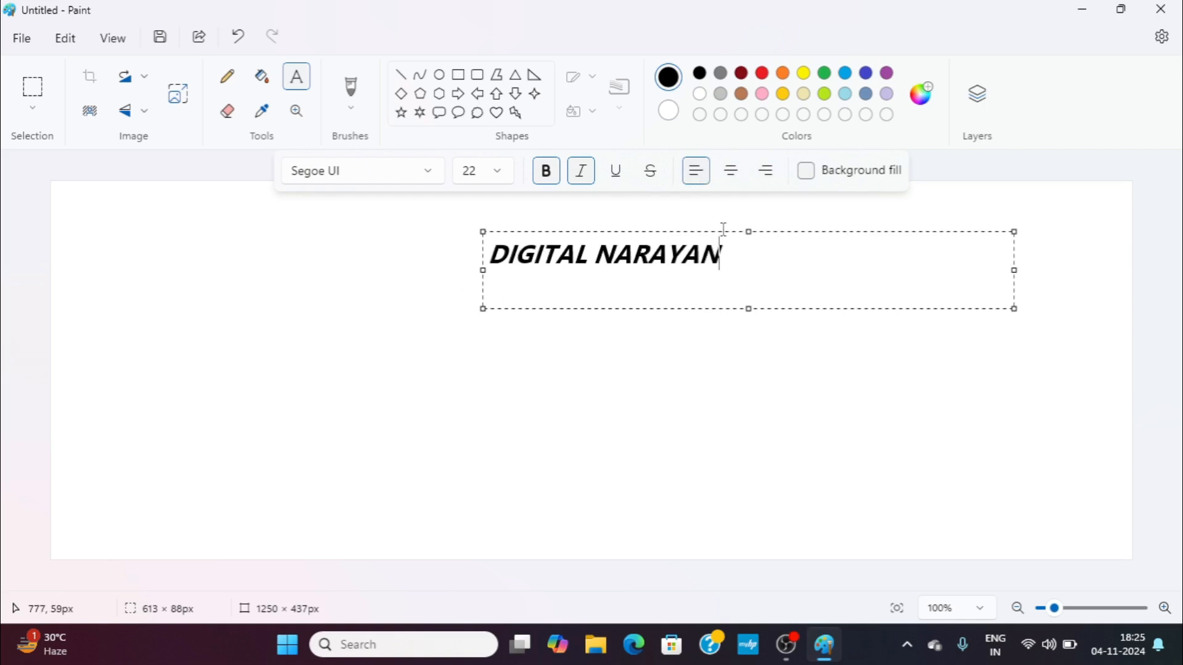
{"action": "left_click", "coordinate": [766, 171]}
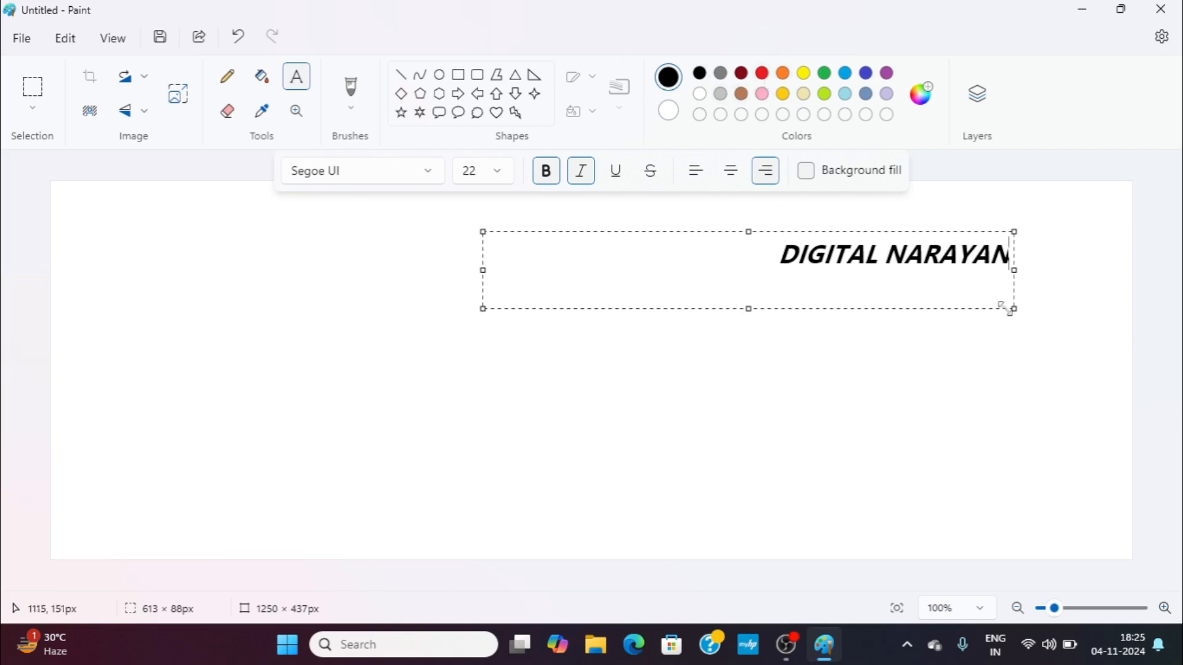
Recolor all the text red and finally green, and enable background fill for the text box.
{"action": "key", "text": "ctrl+a"}
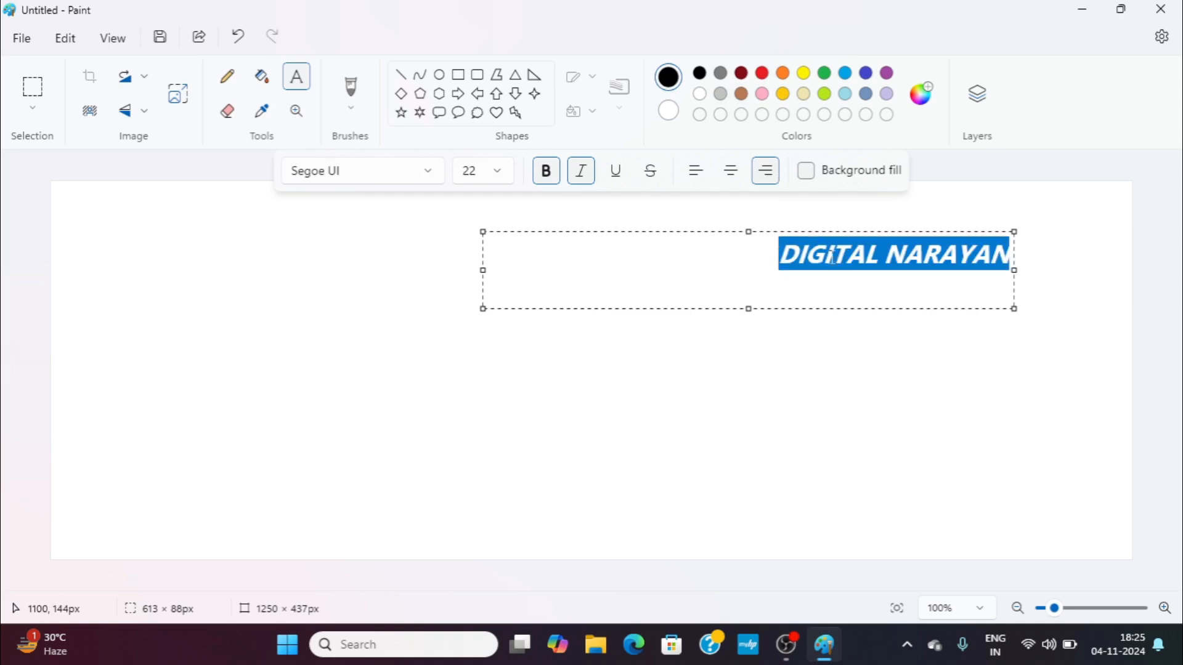
{"action": "left_click", "coordinate": [763, 74]}
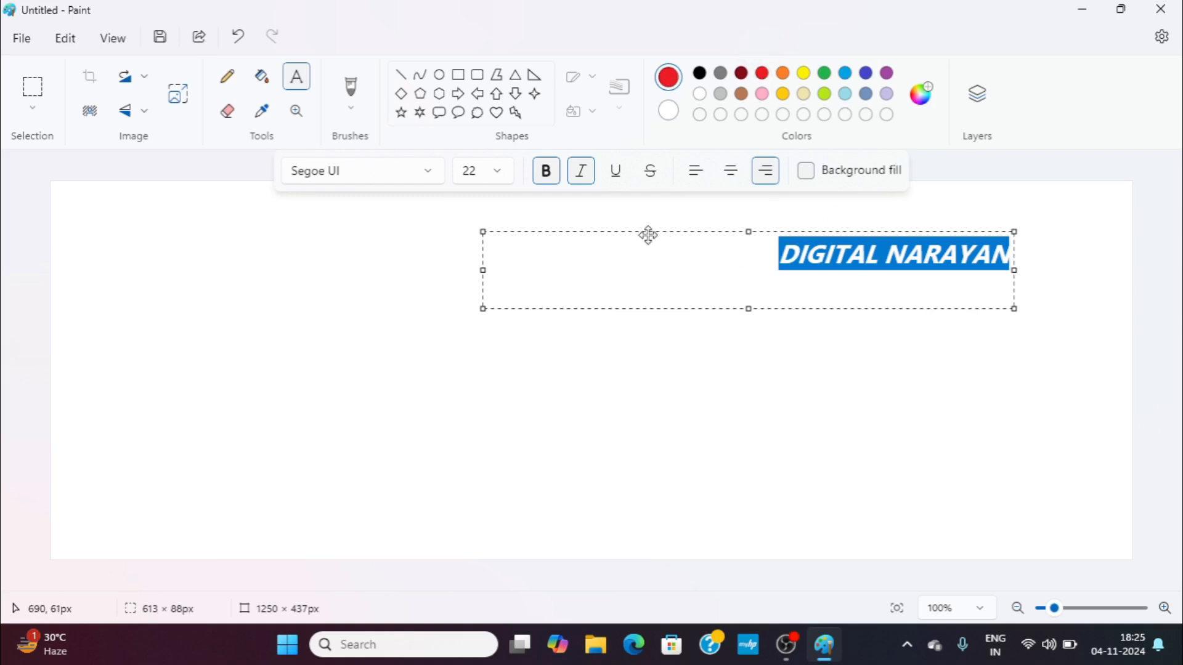
{"action": "left_click", "coordinate": [916, 258]}
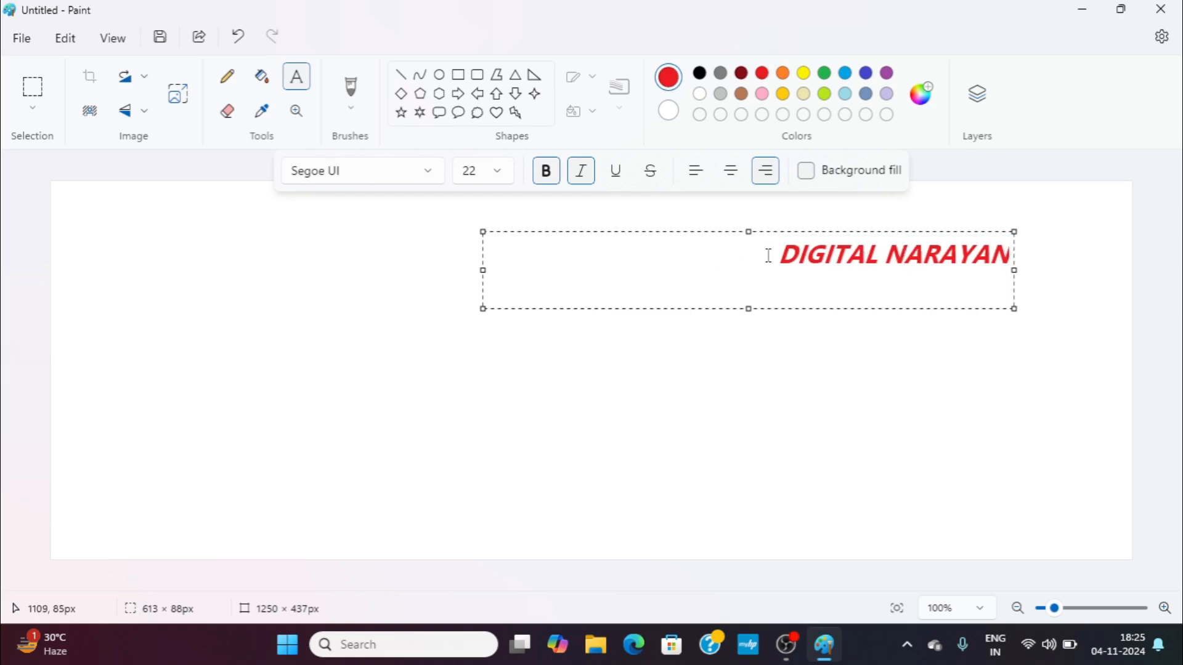
{"action": "key", "text": "ctrl+a"}
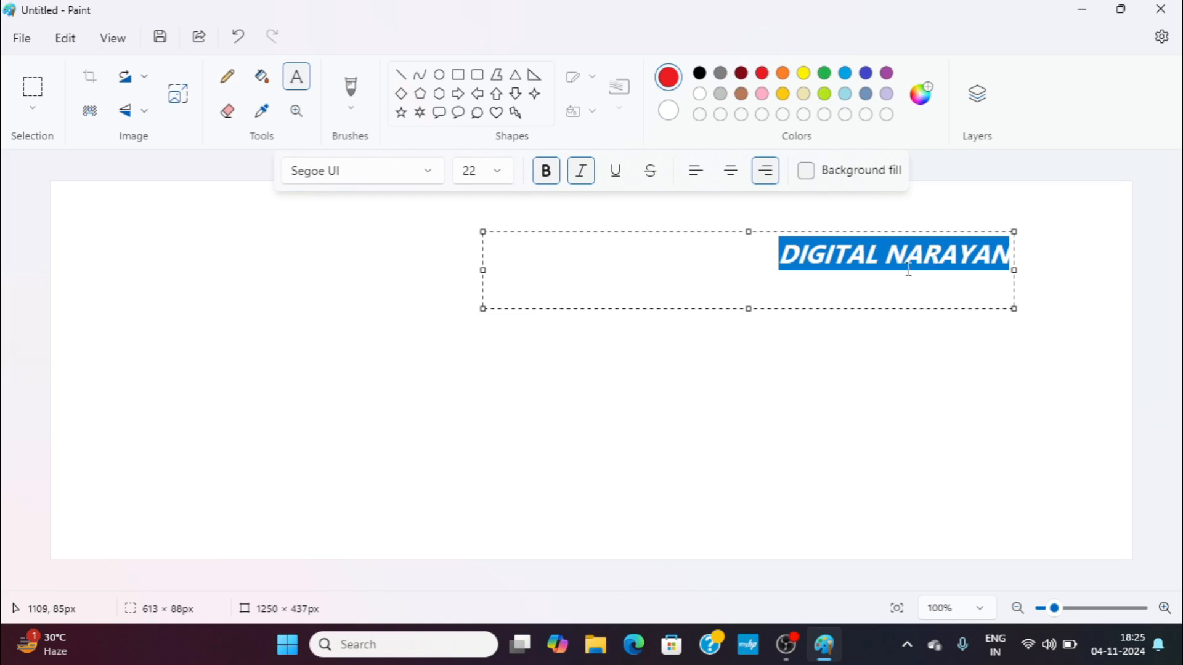
{"action": "left_click", "coordinate": [825, 73]}
{"action": "left_click", "coordinate": [835, 252]}
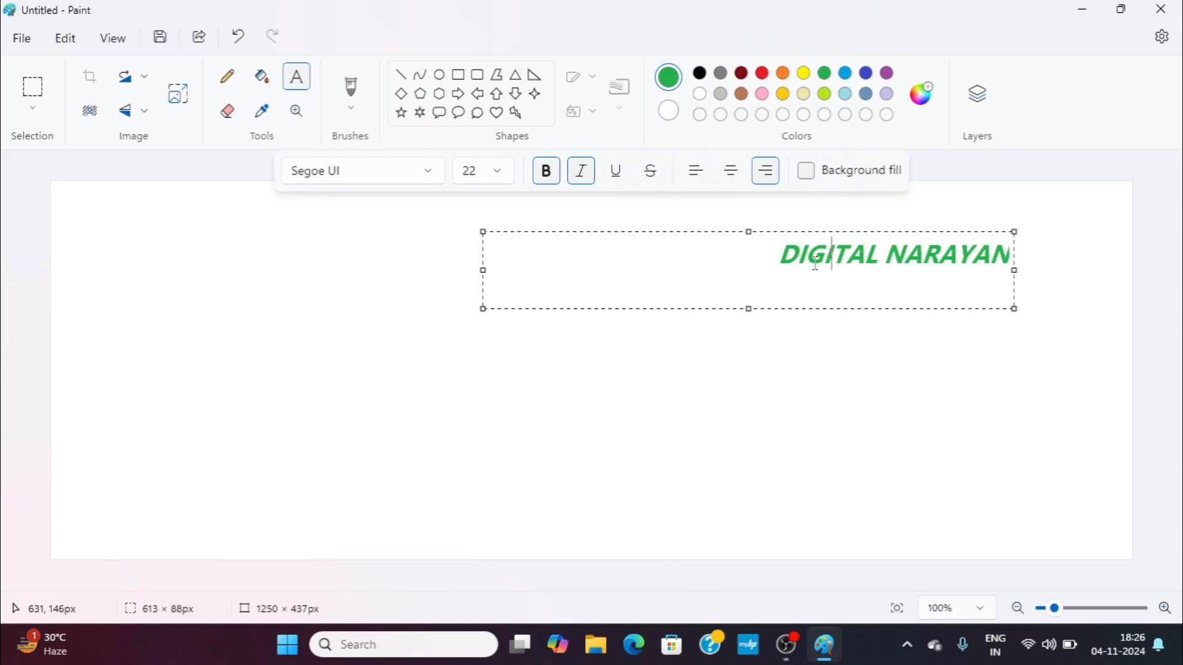
{"action": "left_click", "coordinate": [806, 170]}
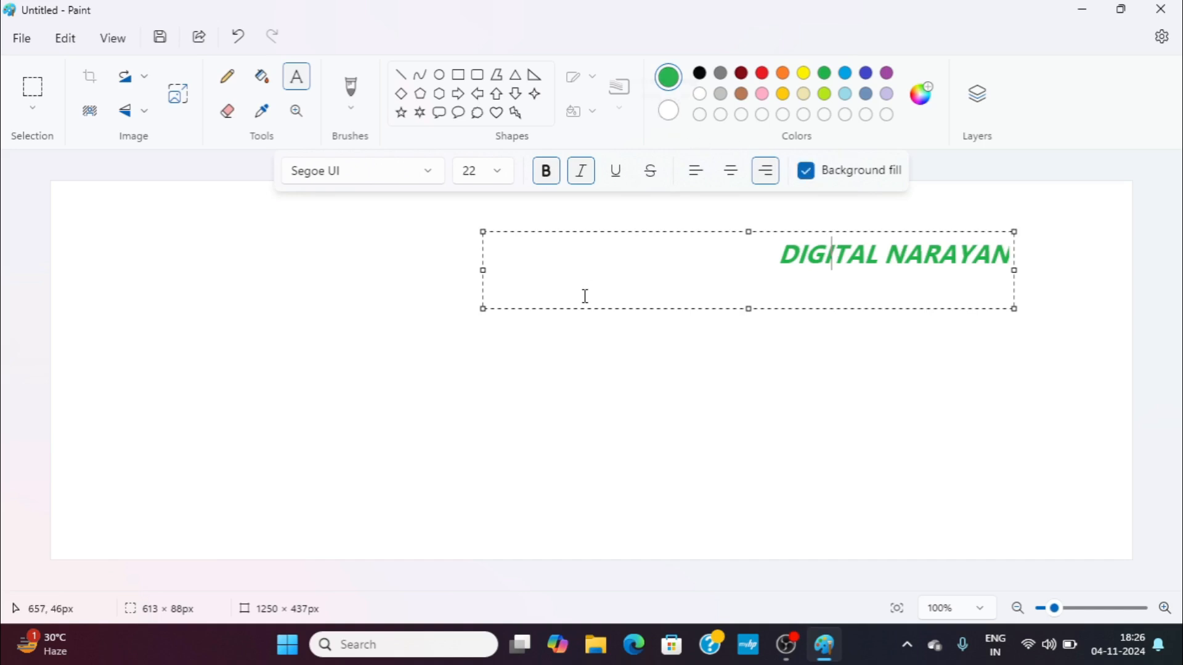
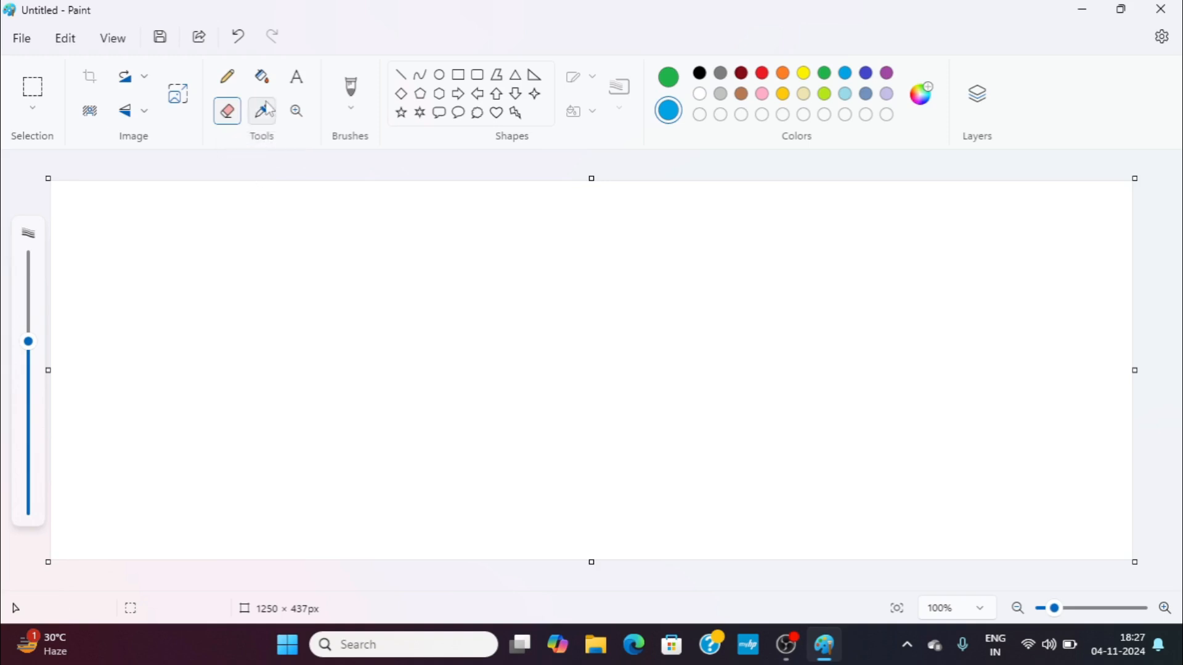
Draw a rectangle about 291 × 174 px near the middle of the canvas, and set both colors to black.
{"action": "left_click", "coordinate": [460, 75]}
{"action": "left_click_drag", "start_coordinate": [473, 269], "coordinate": [727, 423]}
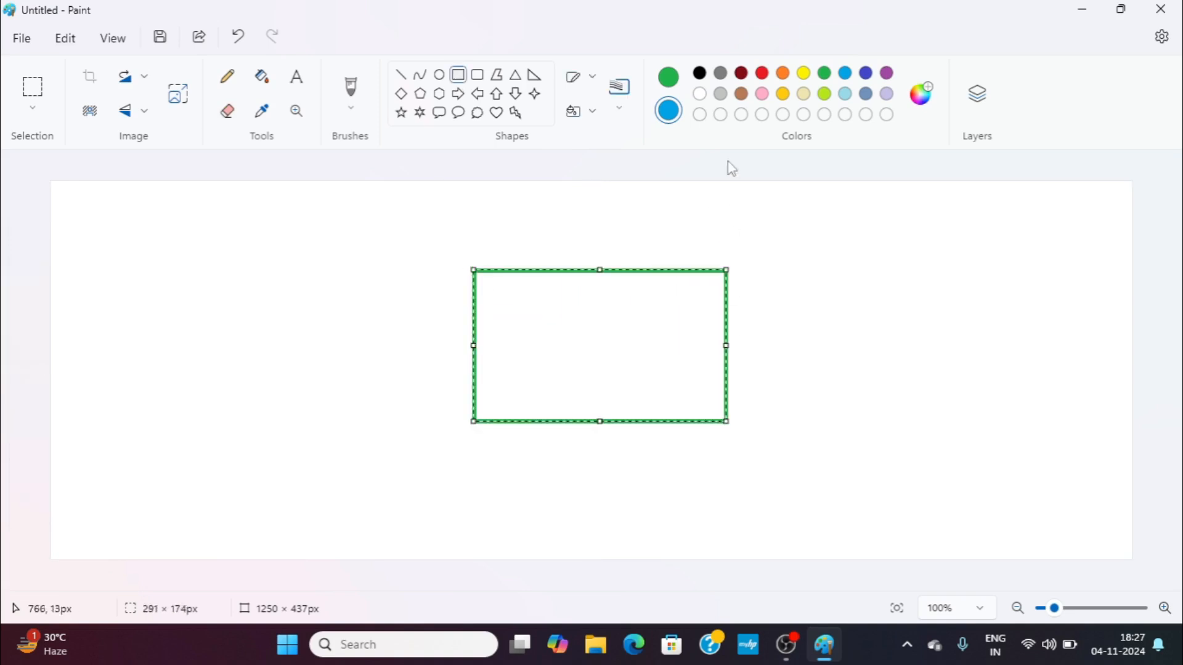
{"action": "left_click", "coordinate": [700, 75]}
{"action": "left_click", "coordinate": [669, 80]}
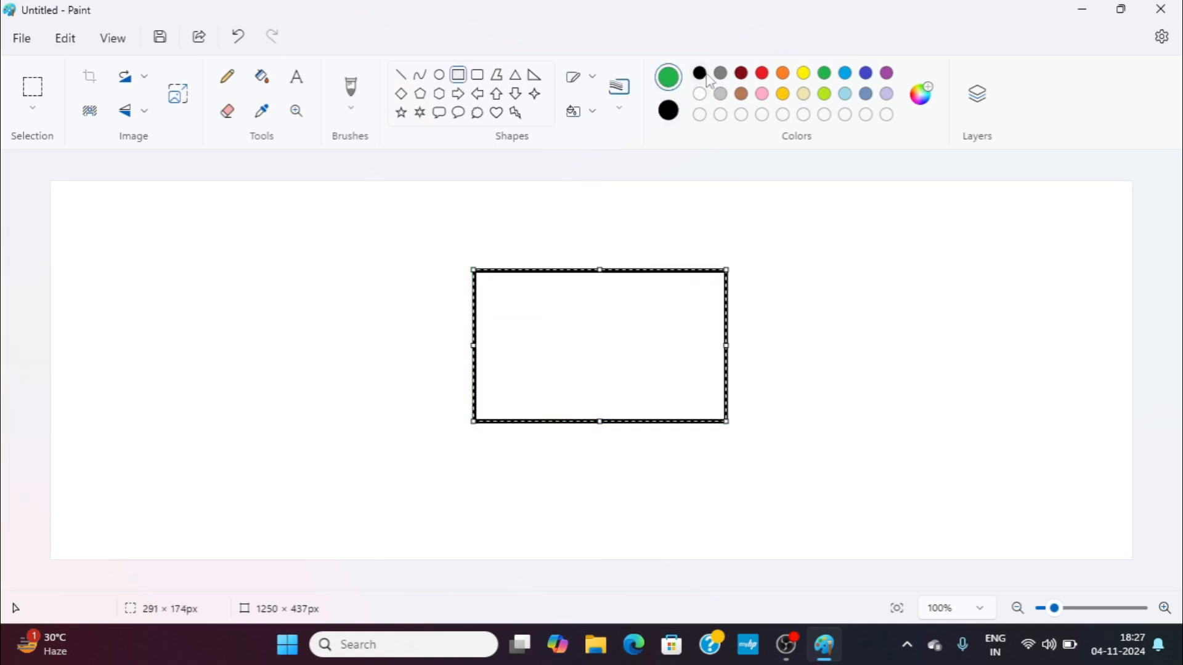
{"action": "left_click", "coordinate": [700, 75]}
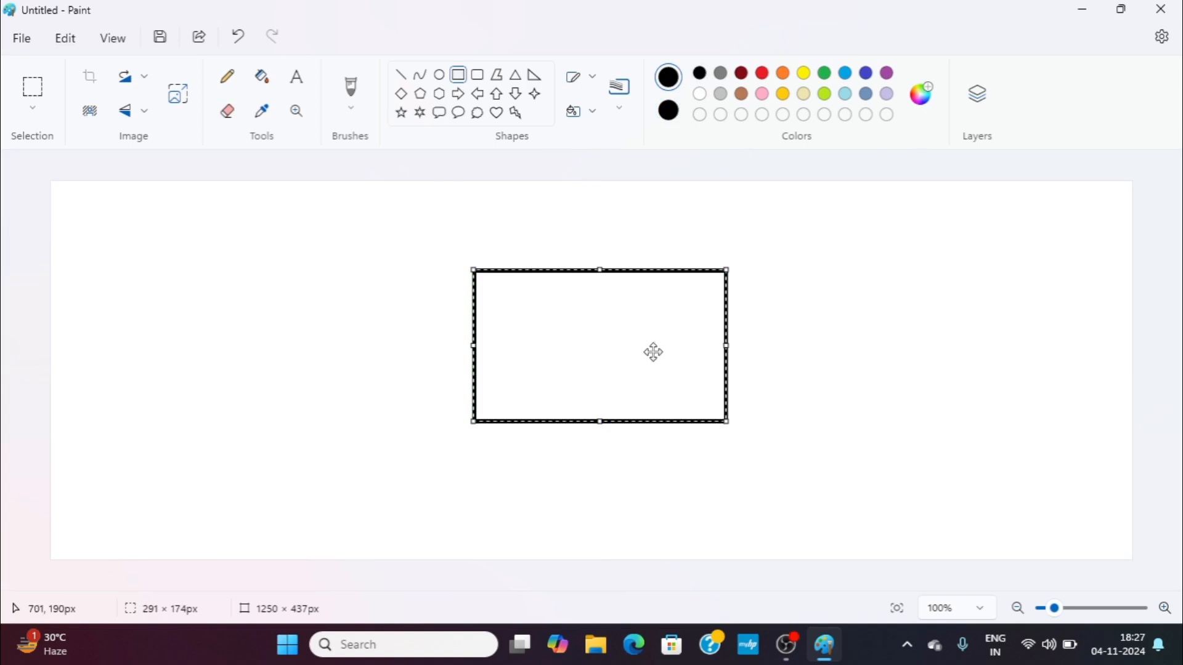
Fill the inside of the rectangle with gold using the Fill tool.
{"action": "left_click", "coordinate": [269, 88]}
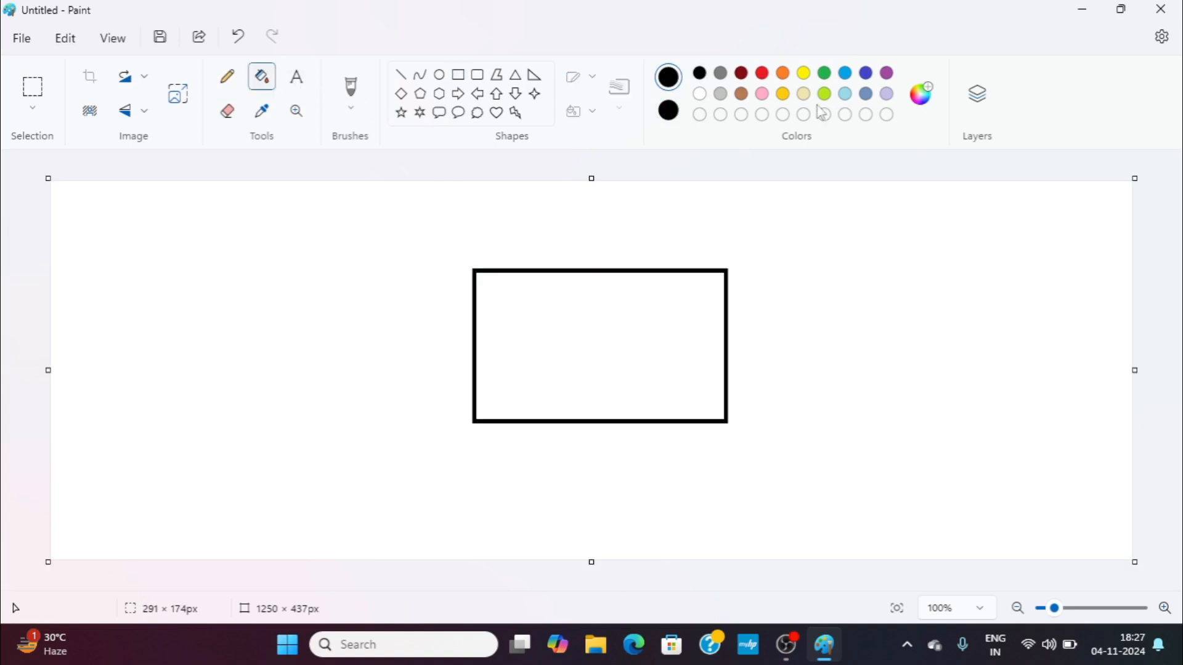
{"action": "left_click", "coordinate": [784, 94]}
{"action": "left_click", "coordinate": [592, 309]}
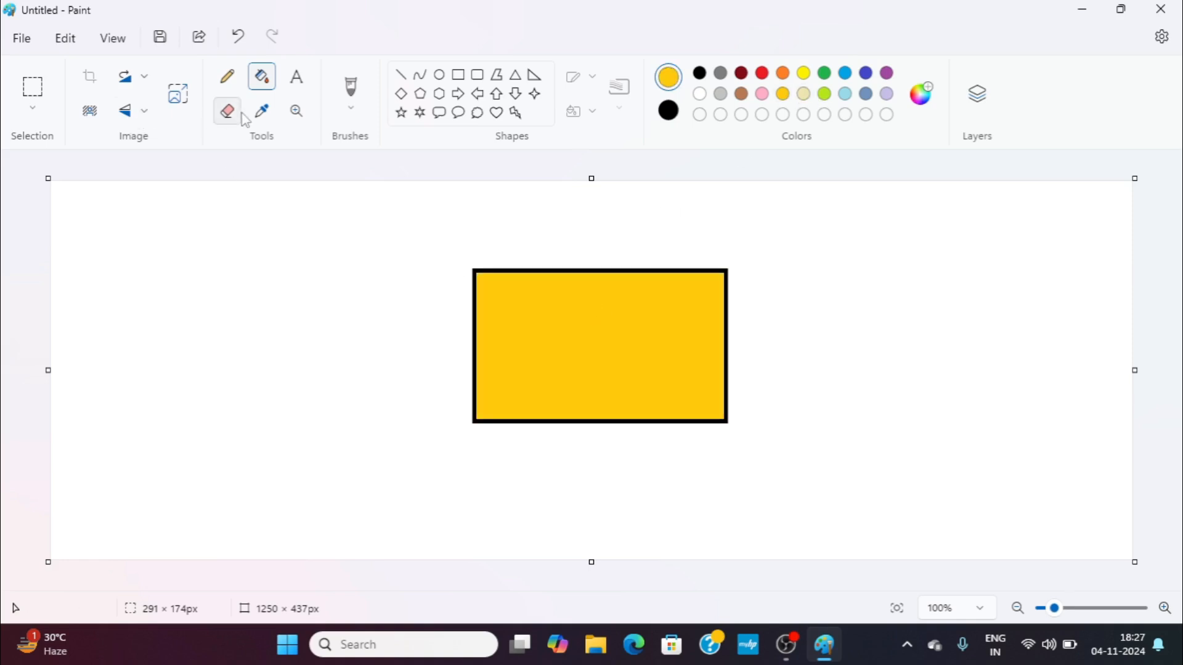
Import the birds picture from the Desktop onto the canvas and shrink it to about 470 × 294 px, clear of the rectangle.
{"action": "left_click", "coordinate": [21, 38]}
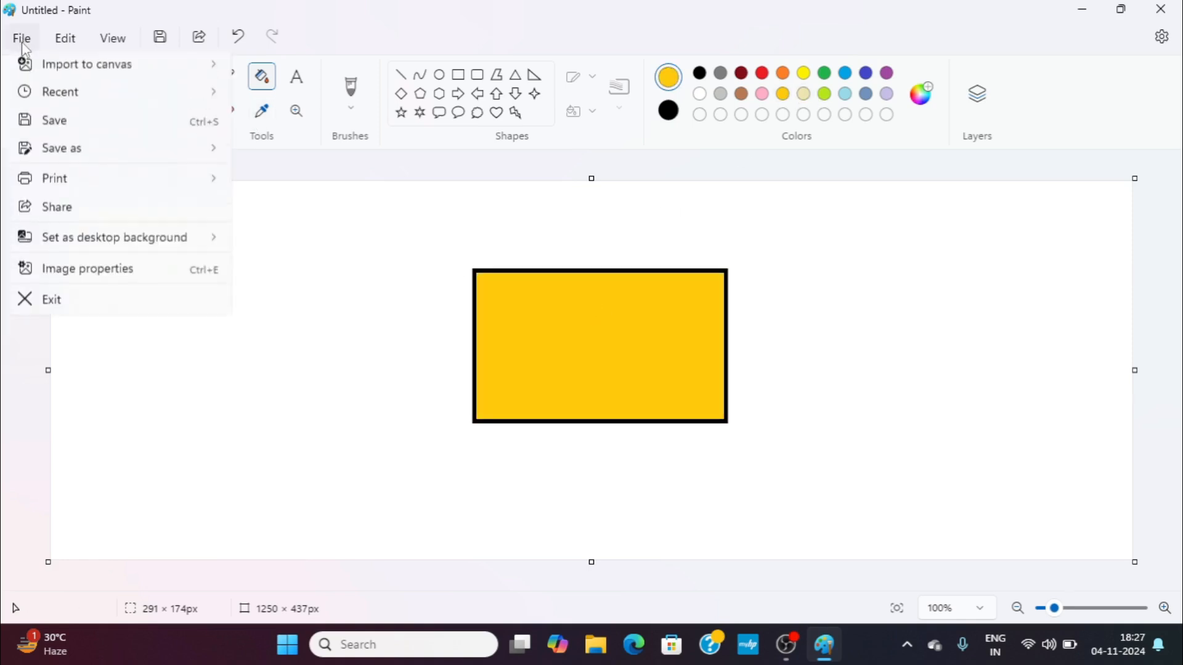
{"action": "mouse_move", "coordinate": [87, 137]}
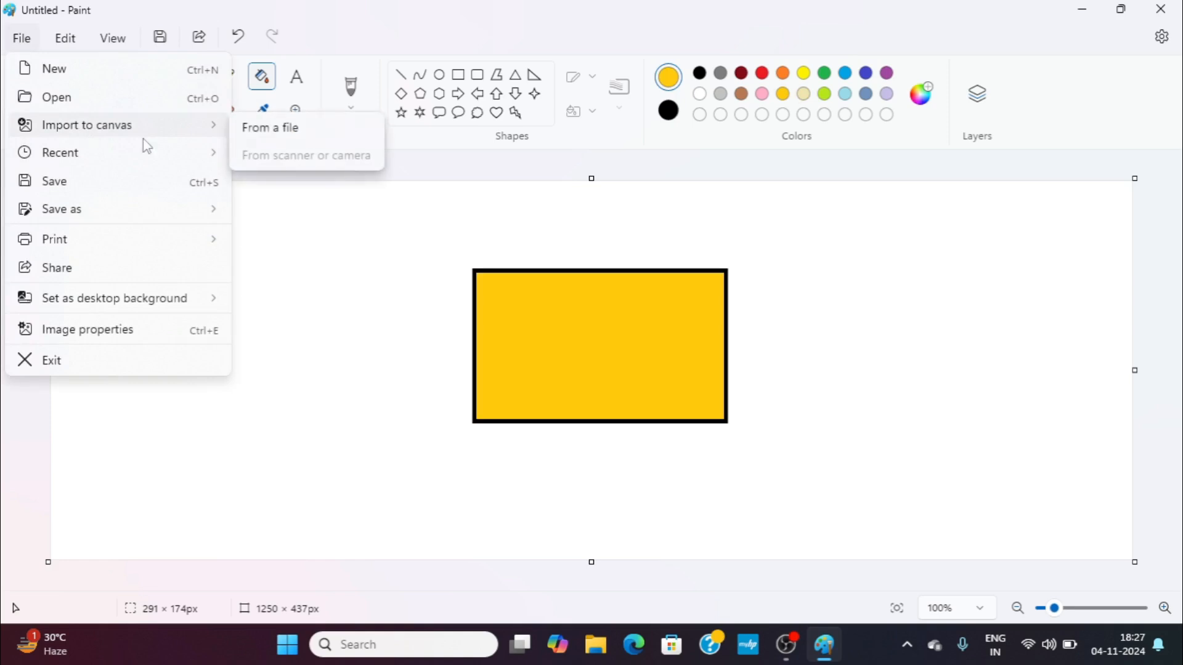
{"action": "left_click", "coordinate": [283, 134]}
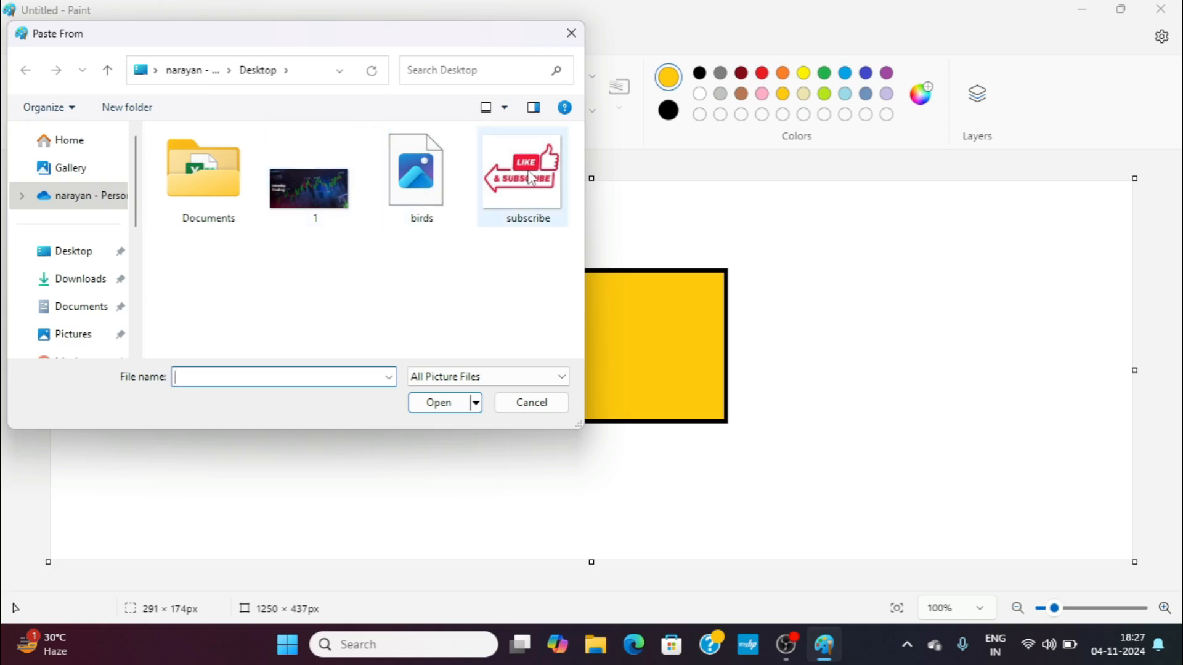
{"action": "left_click", "coordinate": [416, 173]}
{"action": "left_click", "coordinate": [441, 376]}
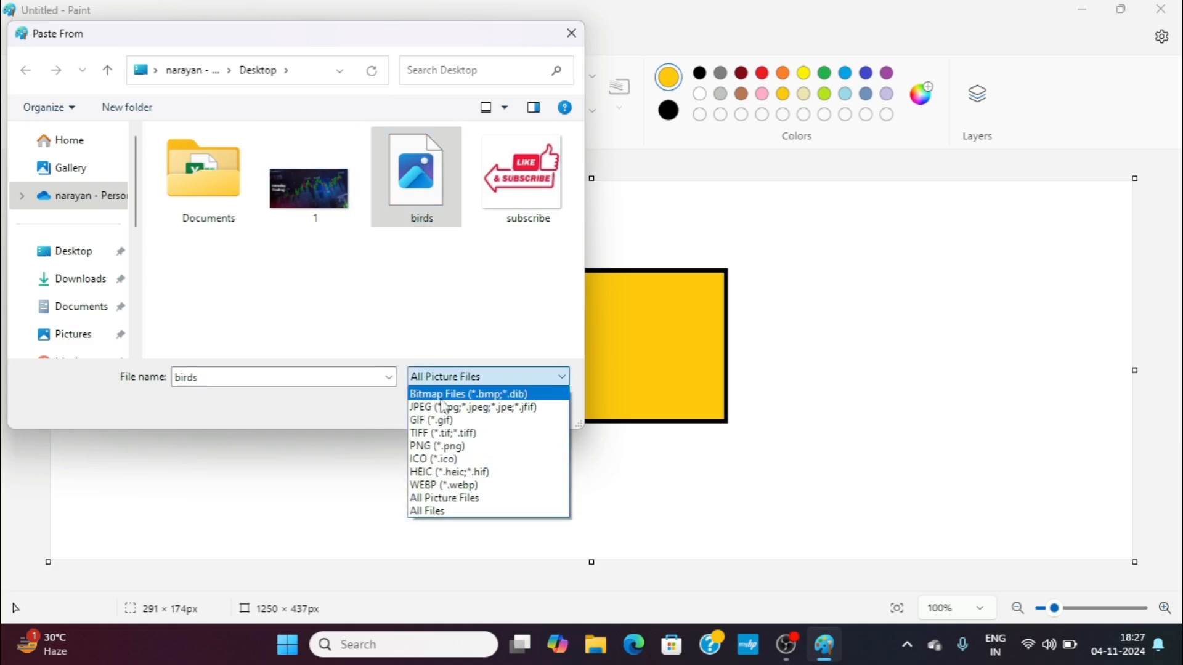
{"action": "left_click", "coordinate": [456, 334]}
{"action": "left_click", "coordinate": [438, 400]}
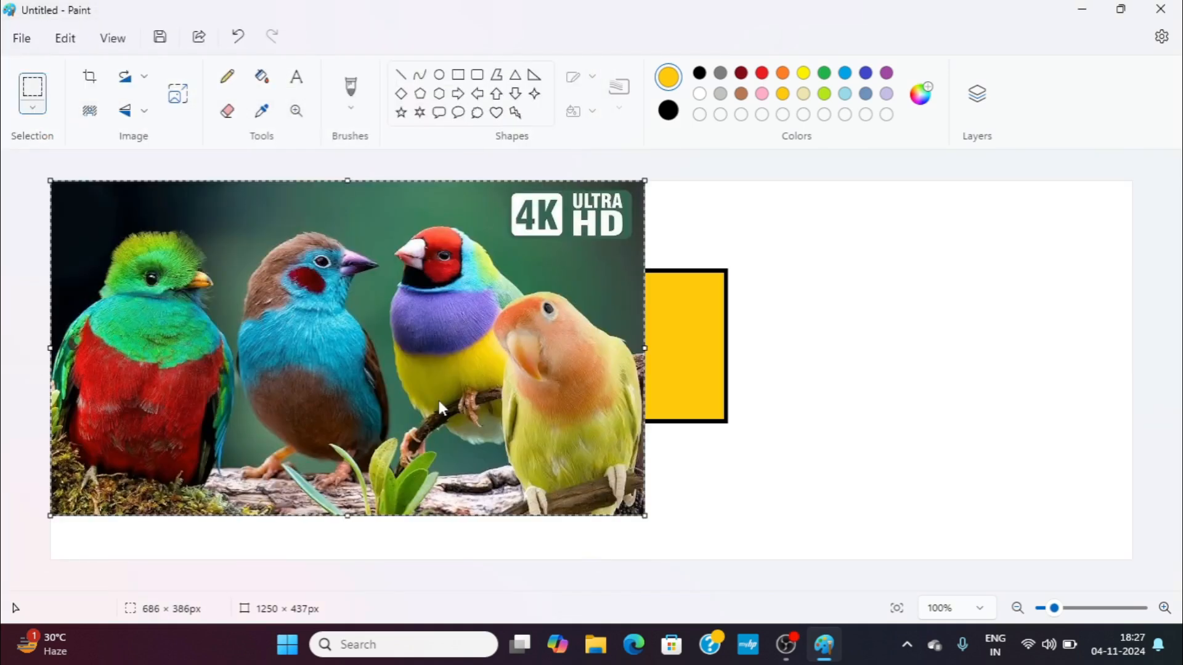
{"action": "left_click_drag", "start_coordinate": [645, 181], "coordinate": [458, 260]}
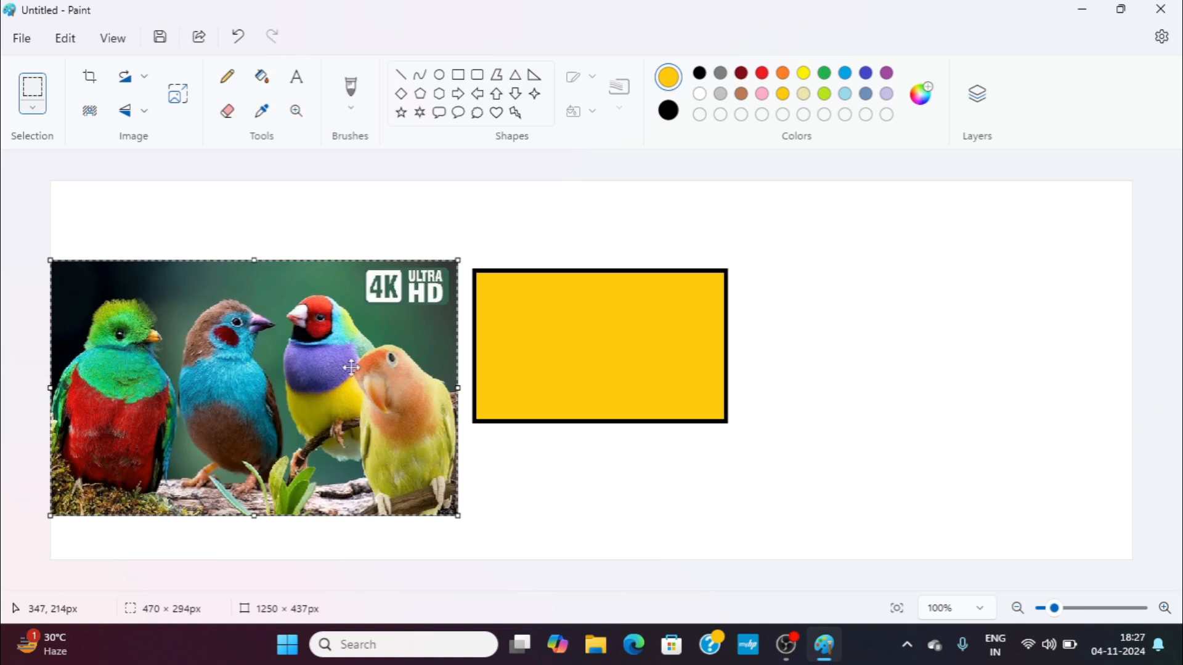
Sample the dark purple from the third bird's chest with the Color picker and fill the rectangle with it.
{"action": "left_click", "coordinate": [261, 112]}
{"action": "left_click", "coordinate": [265, 117]}
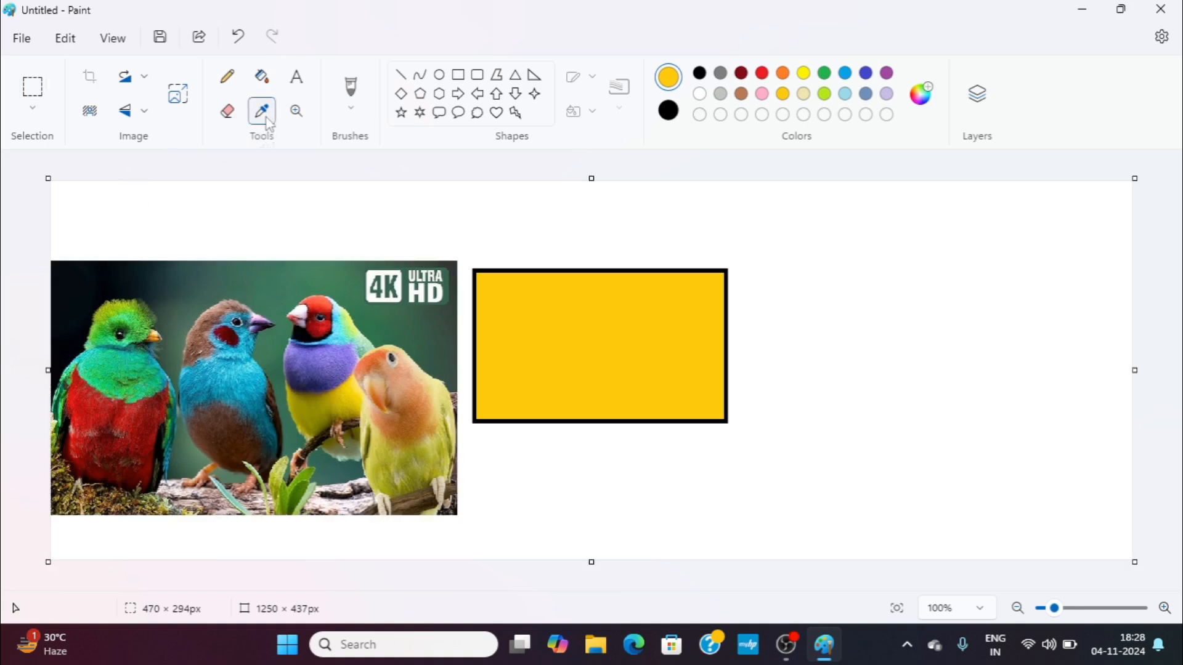
{"action": "left_click", "coordinate": [320, 375]}
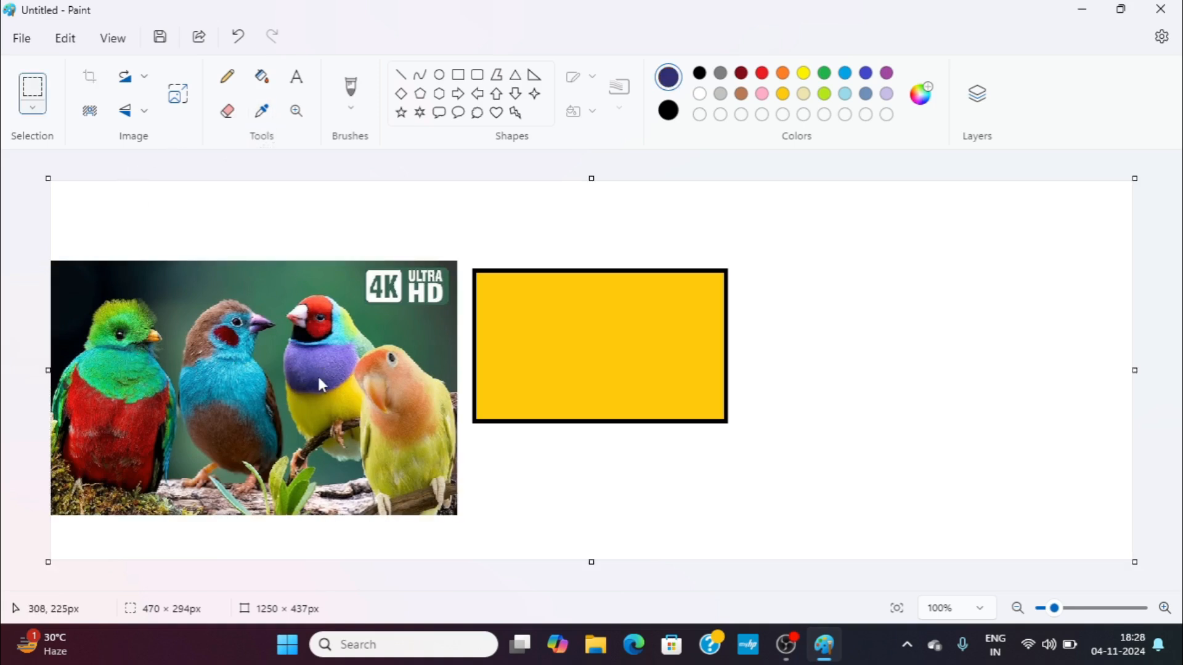
{"action": "left_click", "coordinate": [261, 78]}
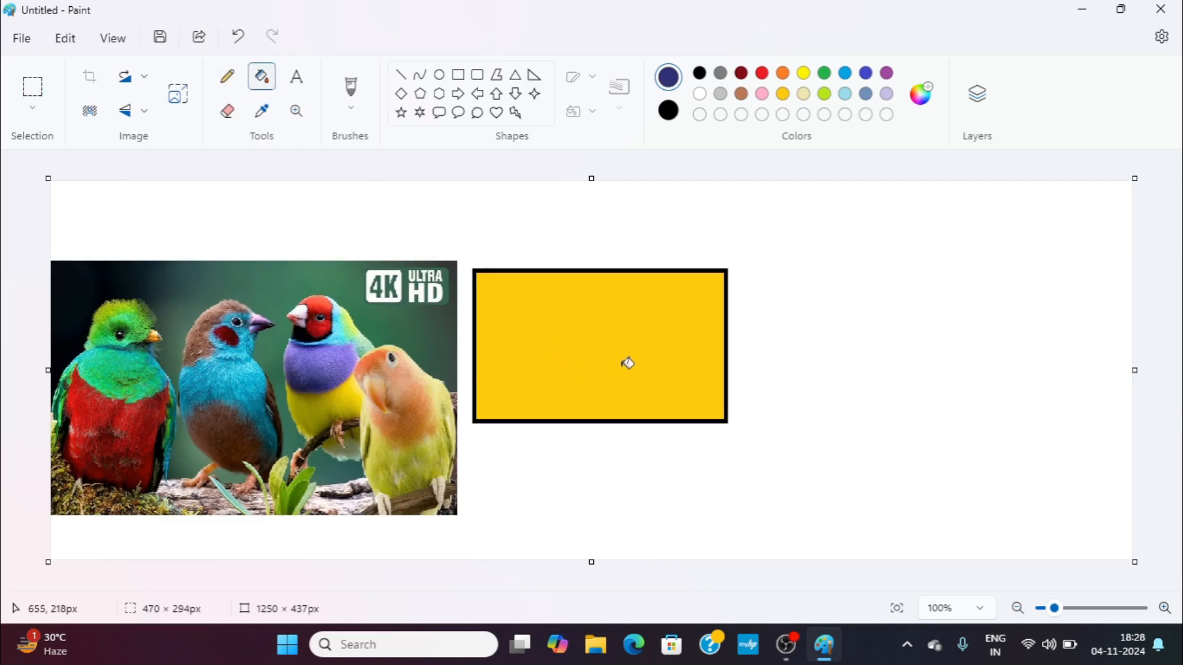
{"action": "left_click", "coordinate": [628, 324]}
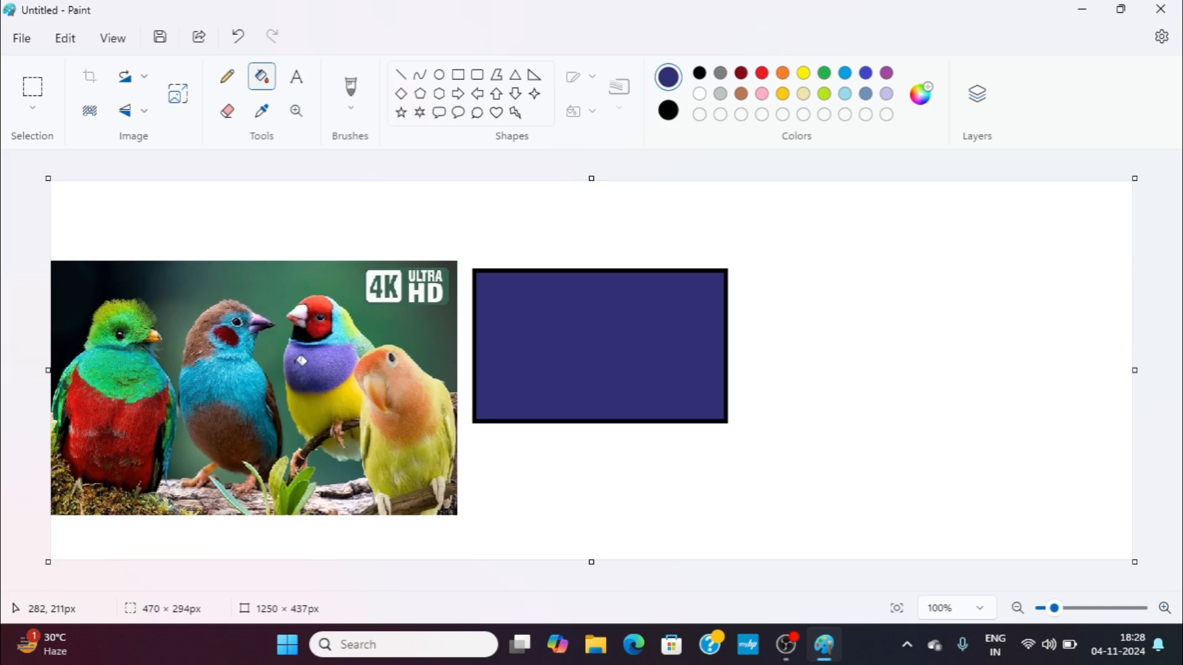
Sample the red from the first bird's belly with the Color picker and fill the rectangle with it.
{"action": "left_click", "coordinate": [264, 114]}
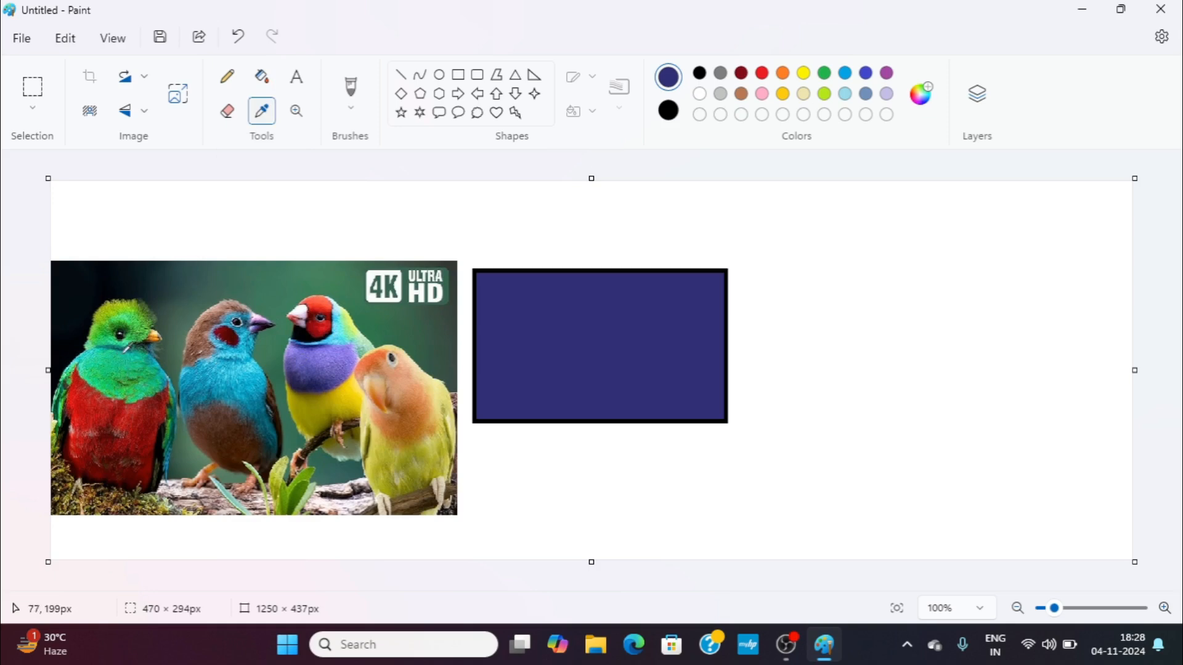
{"action": "left_click", "coordinate": [98, 411]}
{"action": "left_click", "coordinate": [578, 357]}
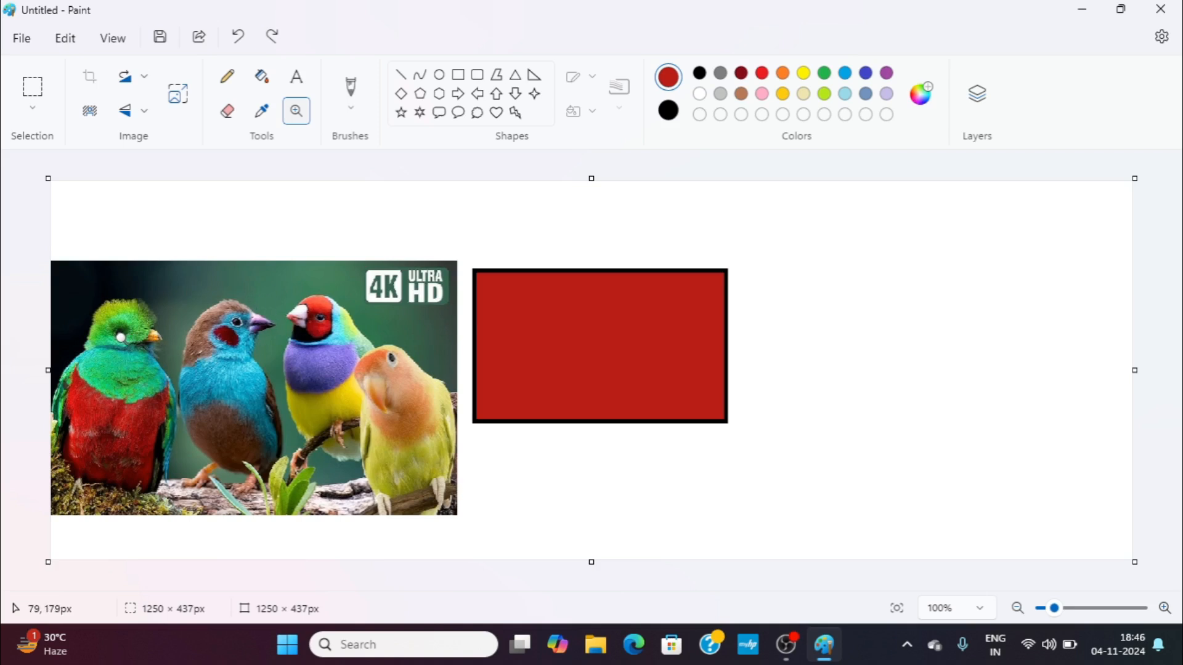
Magnify the birds picture step by step up to 800% to examine its details.
{"action": "left_click", "coordinate": [121, 337]}
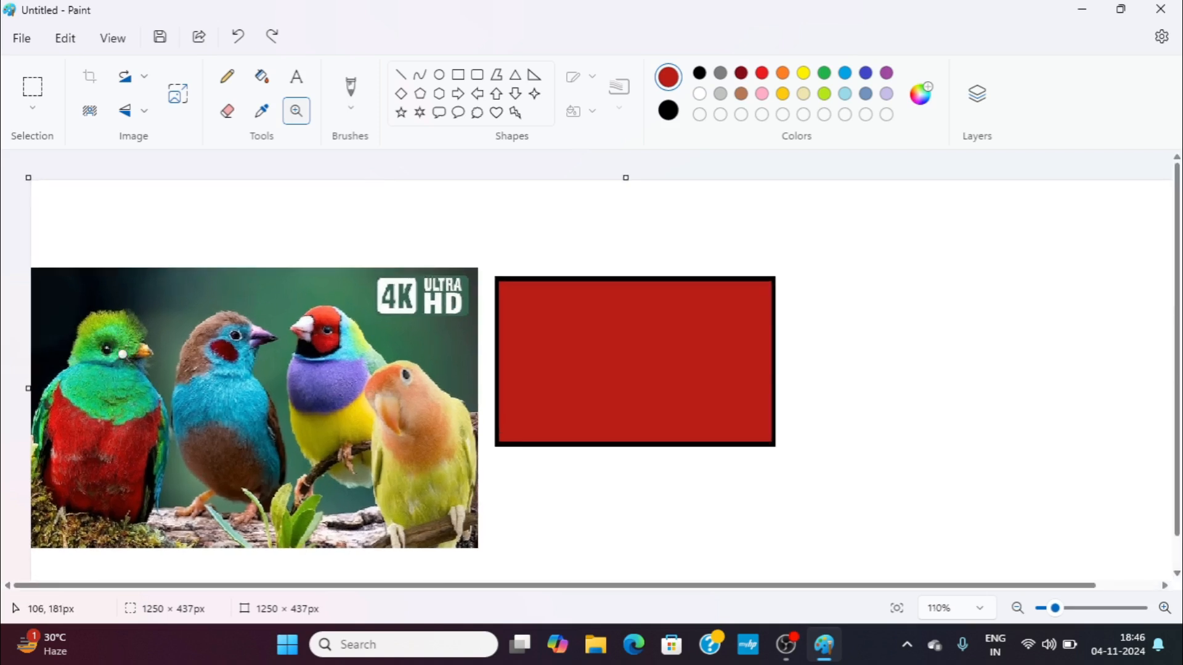
{"action": "left_click", "coordinate": [120, 345]}
{"action": "left_click", "coordinate": [119, 350]}
{"action": "left_click", "coordinate": [125, 407]}
{"action": "left_click", "coordinate": [126, 404]}
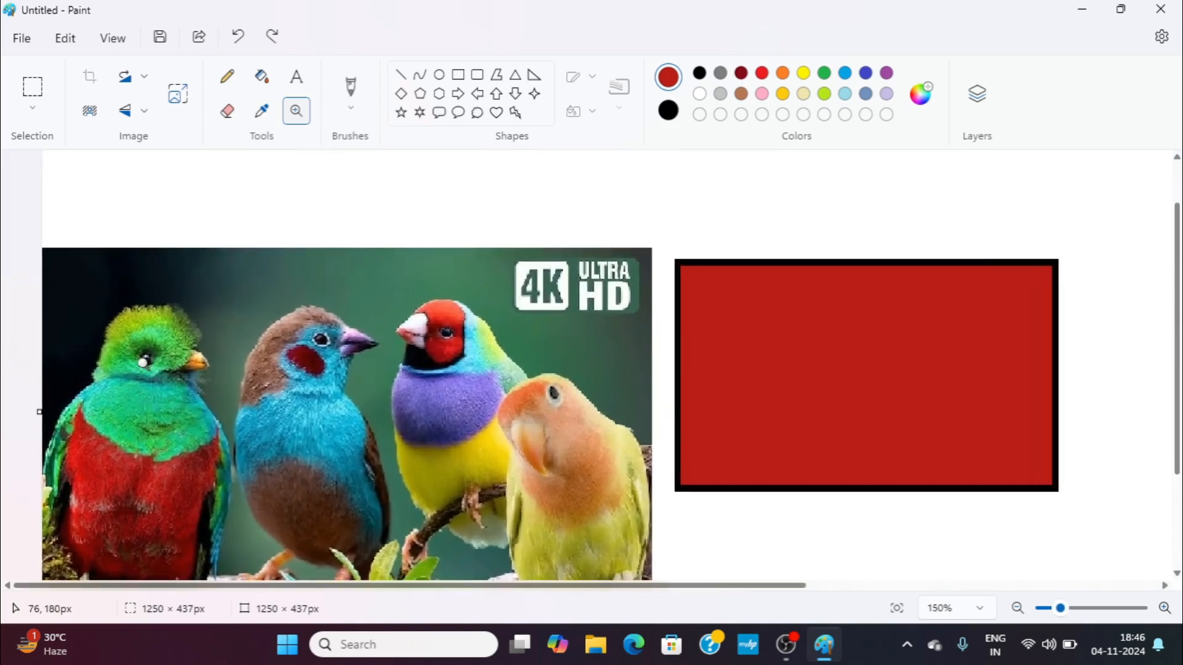
{"action": "left_click", "coordinate": [142, 367]}
{"action": "left_click", "coordinate": [144, 370]}
{"action": "left_click", "coordinate": [160, 374]}
{"action": "left_click", "coordinate": [162, 376]}
{"action": "left_click", "coordinate": [202, 366]}
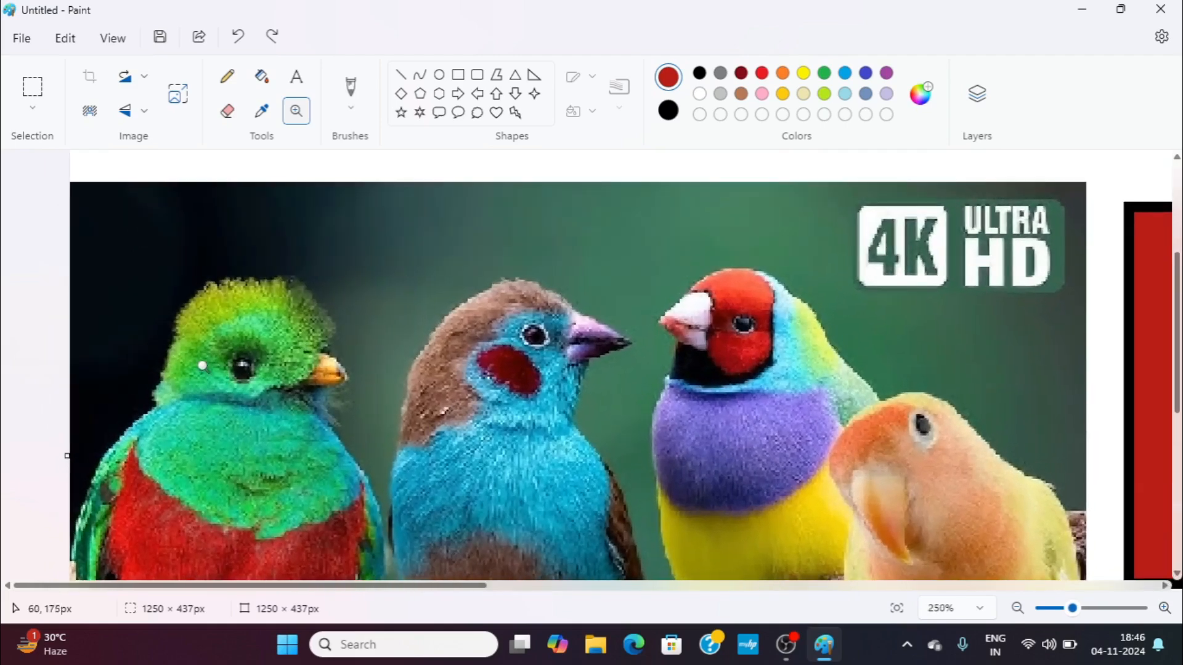
{"action": "left_click", "coordinate": [199, 457]}
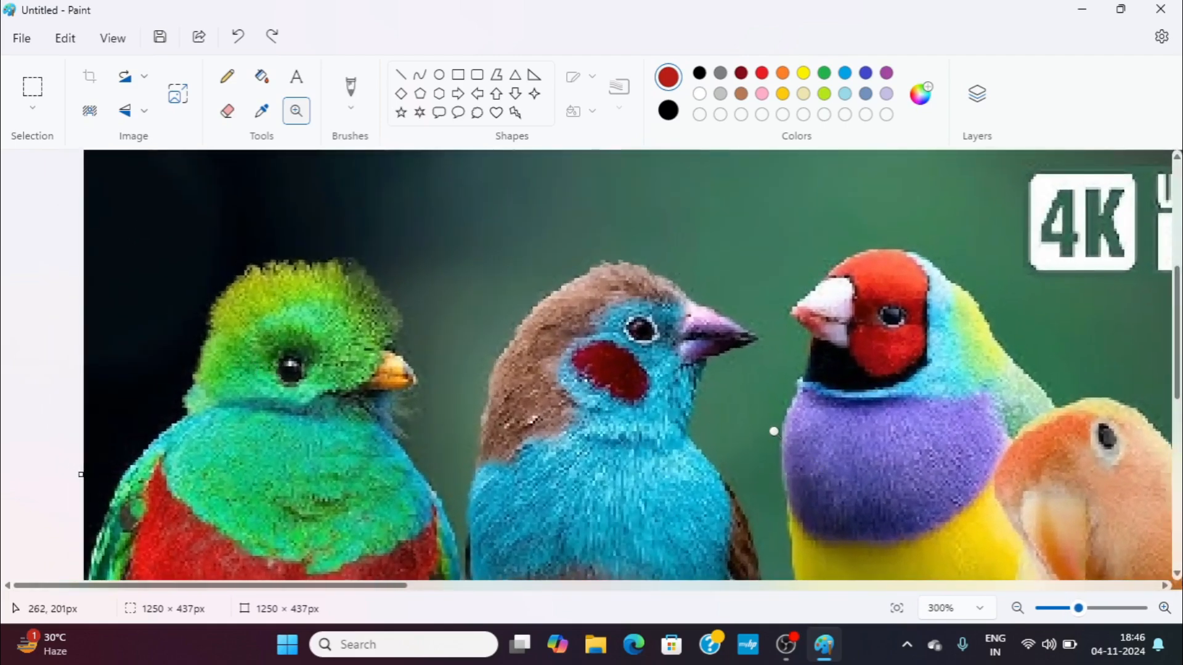
{"action": "left_click", "coordinate": [774, 432]}
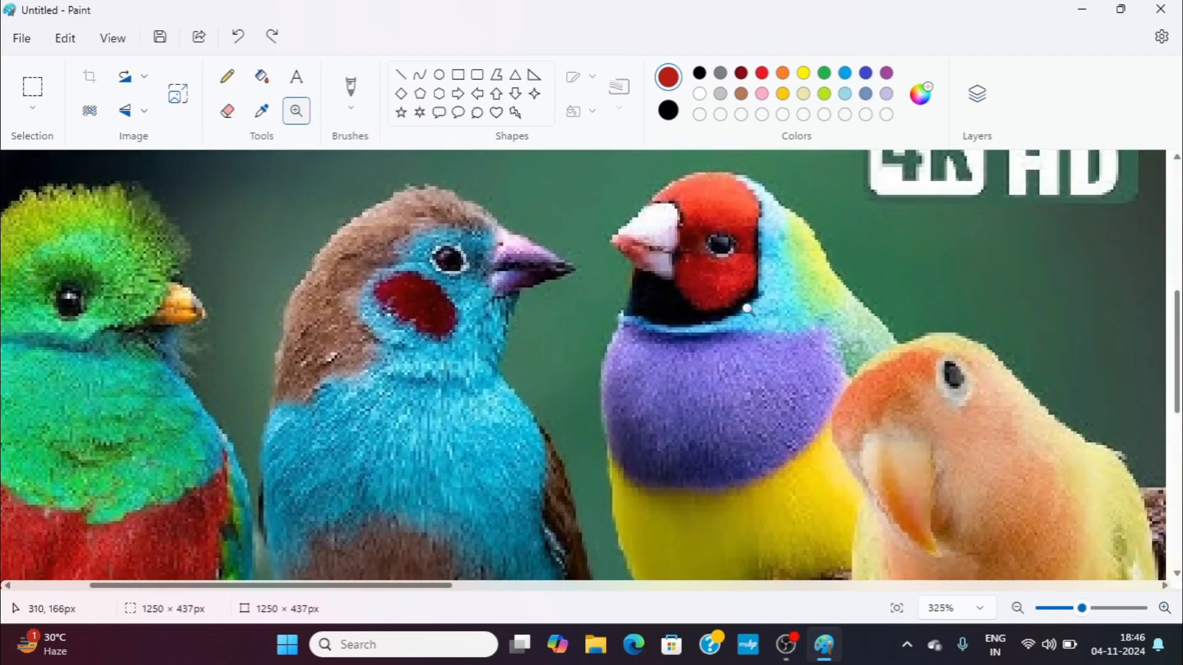
{"action": "left_click", "coordinate": [717, 249]}
{"action": "left_click", "coordinate": [616, 345]}
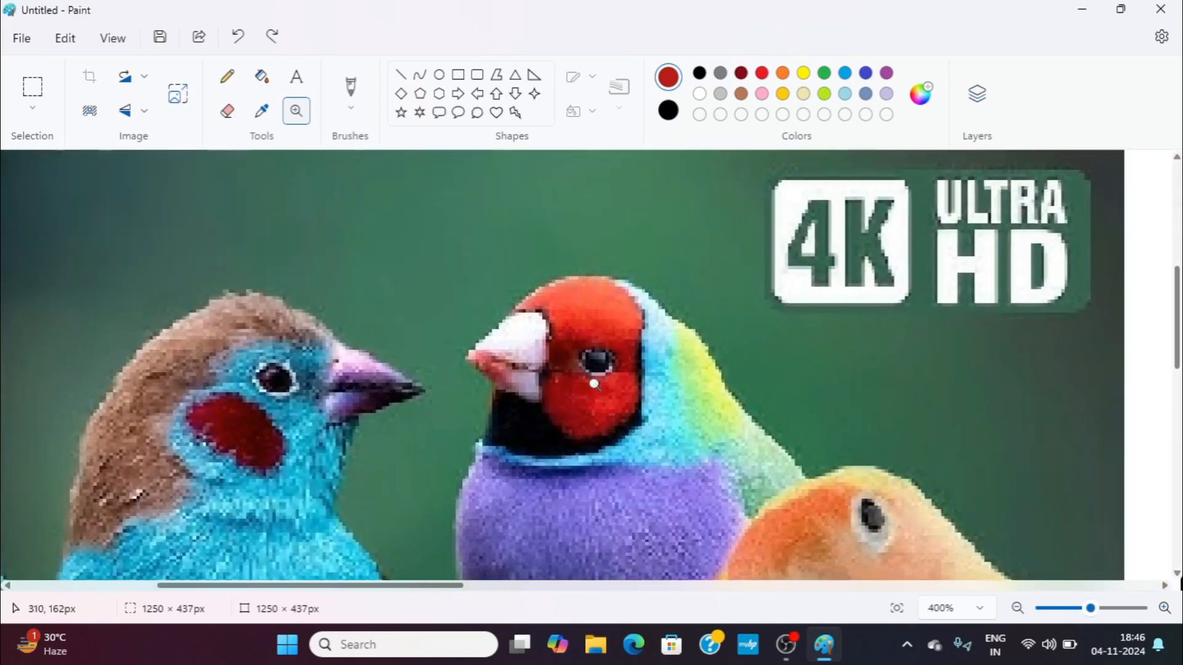
{"action": "left_click", "coordinate": [594, 384]}
{"action": "left_click", "coordinate": [835, 217]}
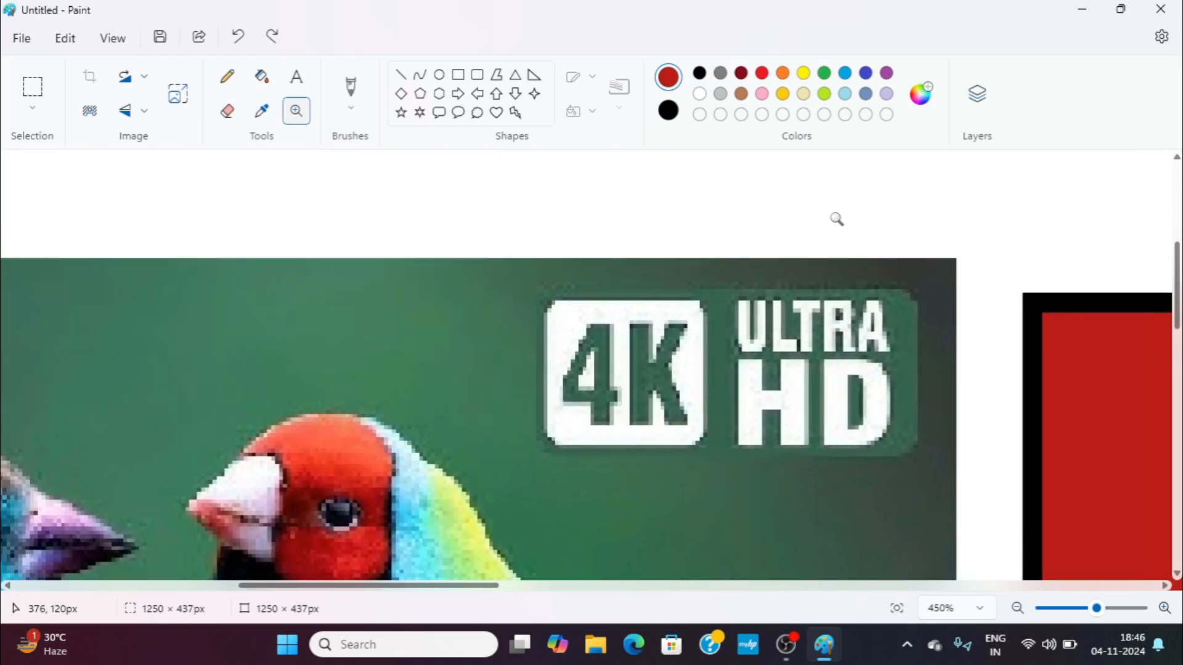
{"action": "scroll", "coordinate": [619, 338], "scroll_direction": "up", "scroll_amount": 5}
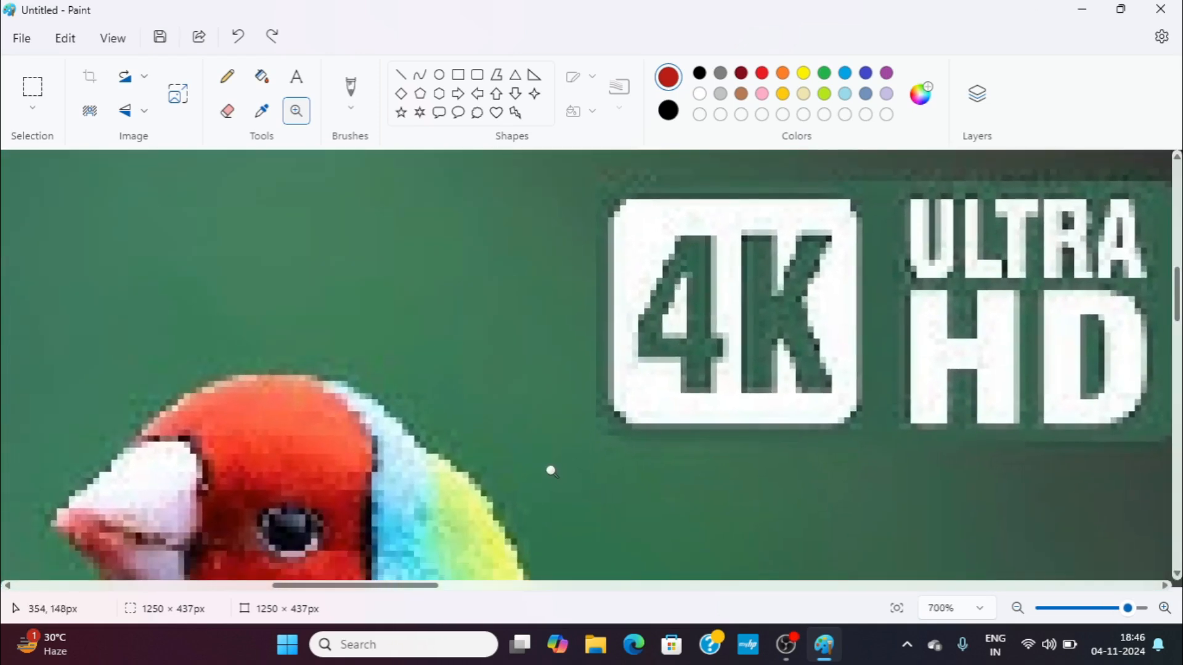
{"action": "left_click", "coordinate": [551, 472]}
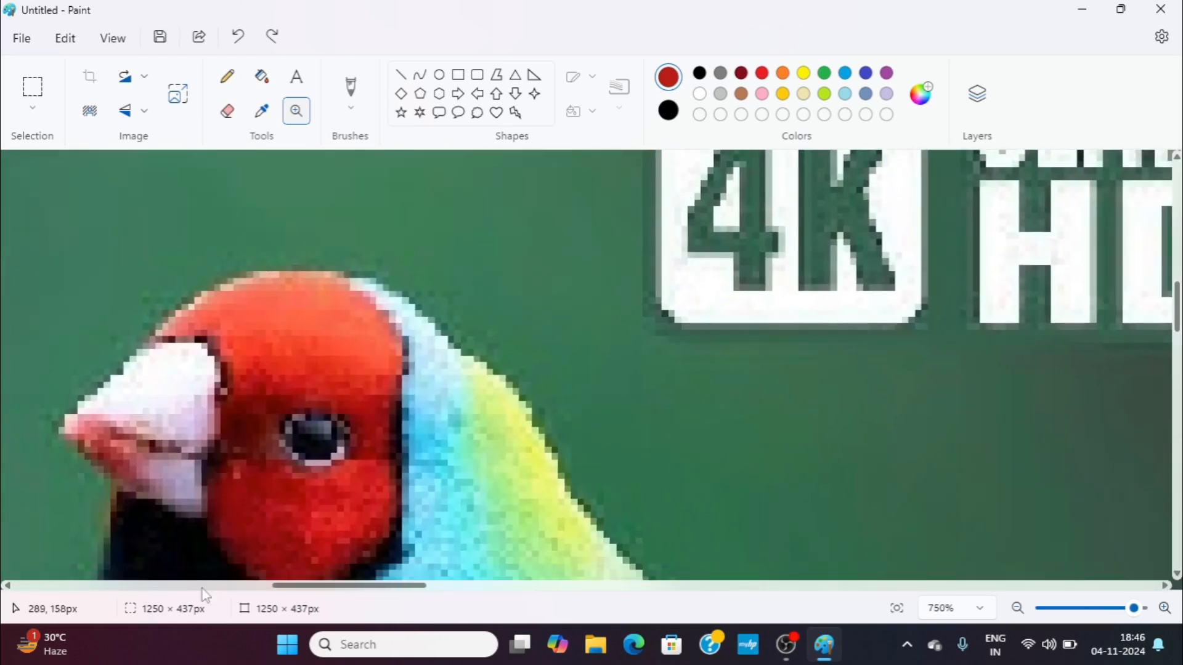
{"action": "left_click", "coordinate": [777, 423]}
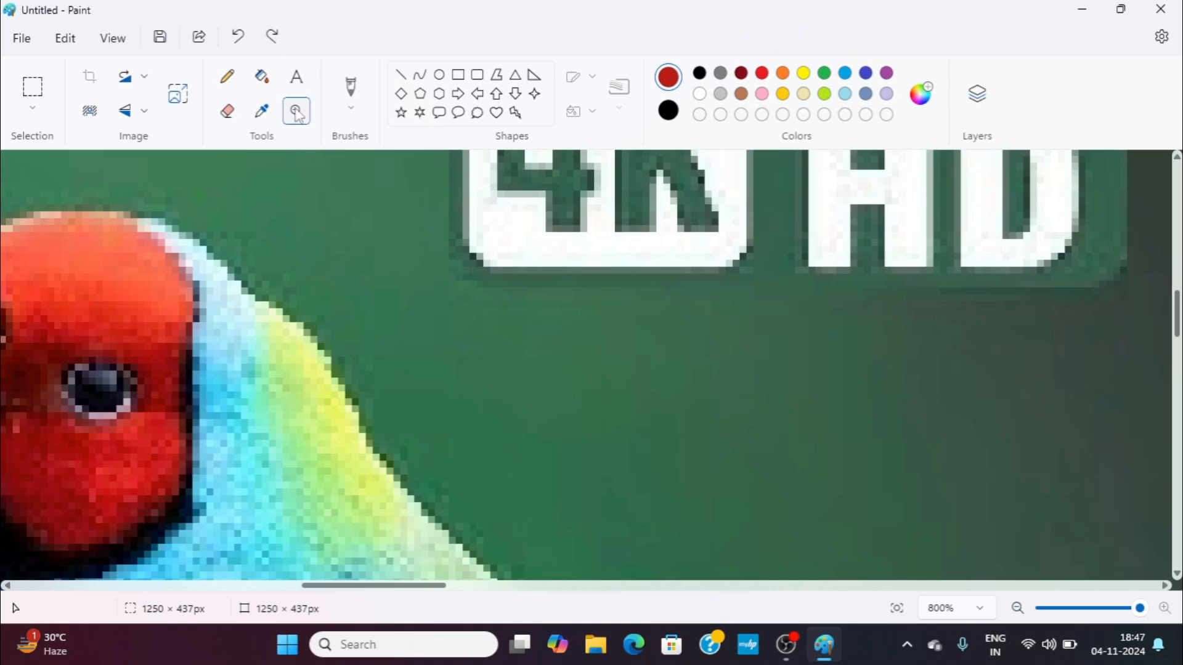
Reset the zoom to 100% and delete everything on the canvas.
{"action": "left_click", "coordinate": [115, 39]}
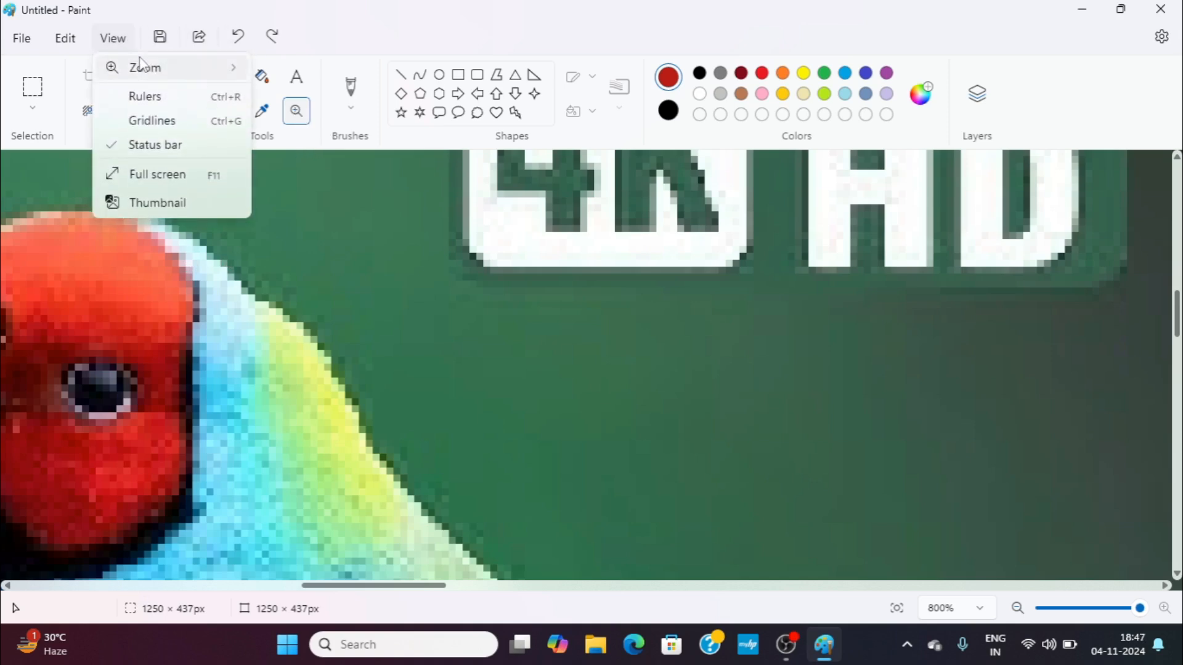
{"action": "mouse_move", "coordinate": [142, 66]}
{"action": "left_click", "coordinate": [353, 73]}
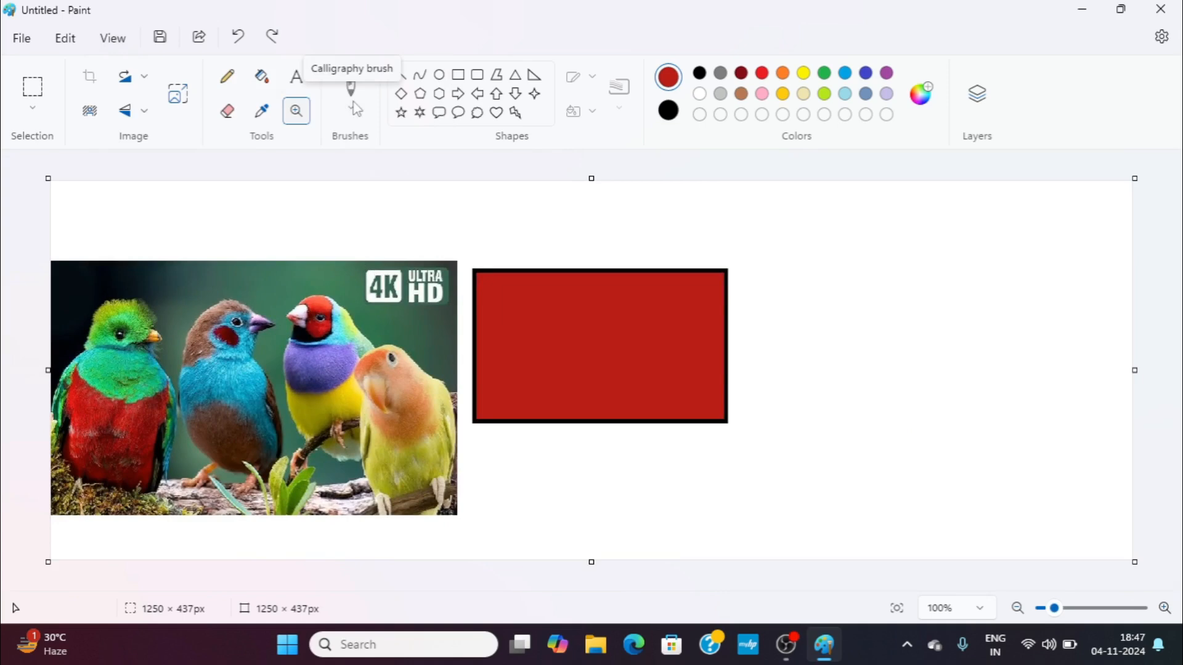
{"action": "key", "text": "ctrl+a"}
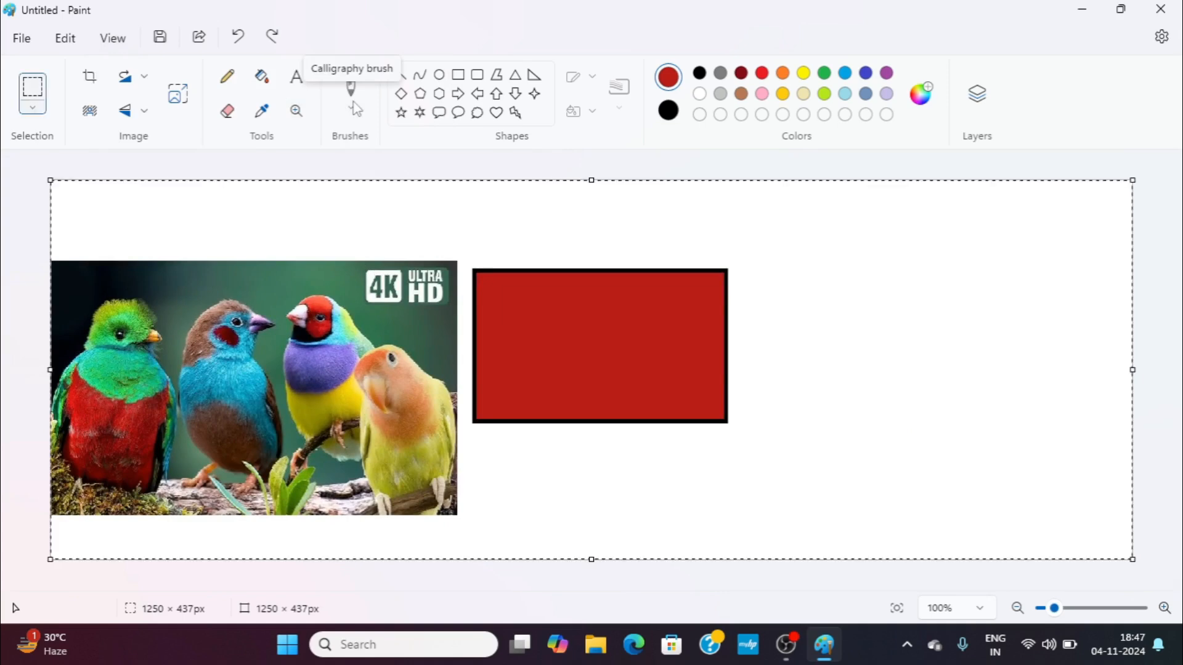
{"action": "key", "text": "Delete"}
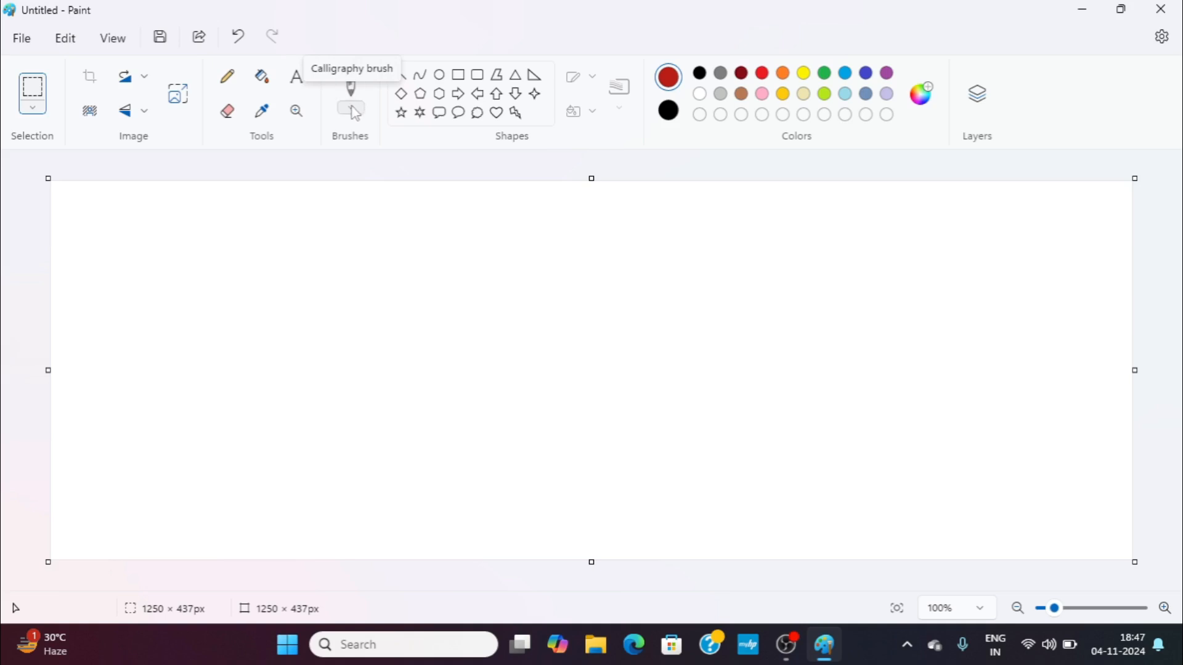
Paint a thin, nearly horizontal red stroke across the upper part of the canvas with the standard Brush.
{"action": "left_click", "coordinate": [353, 110]}
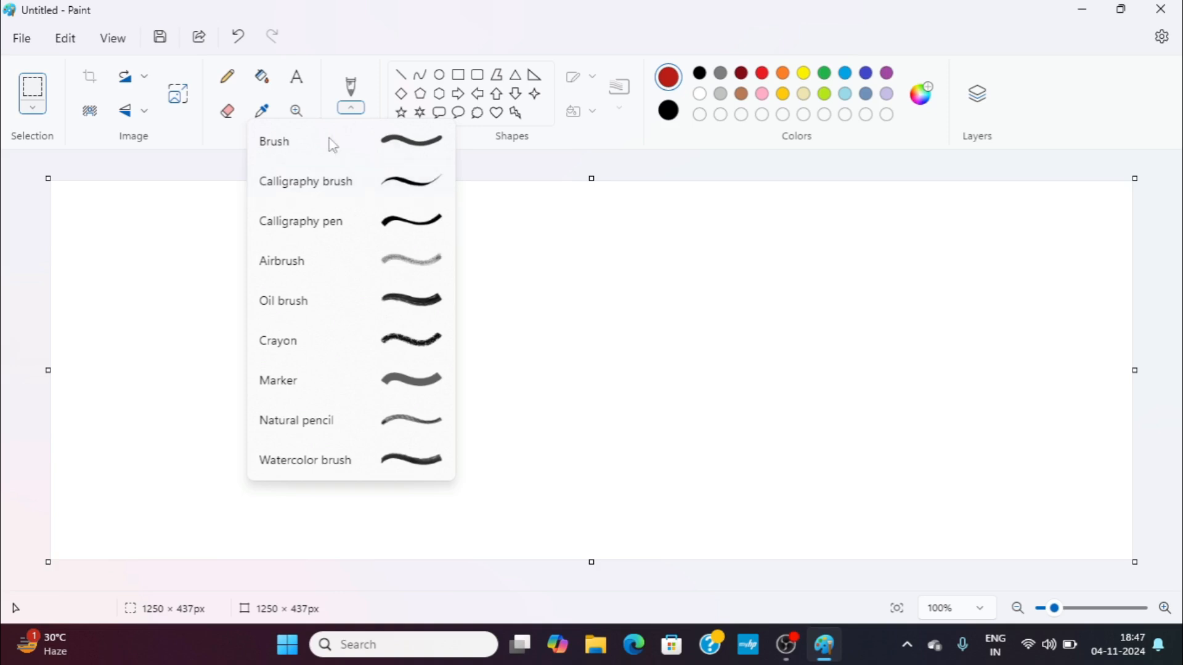
{"action": "left_click", "coordinate": [400, 153]}
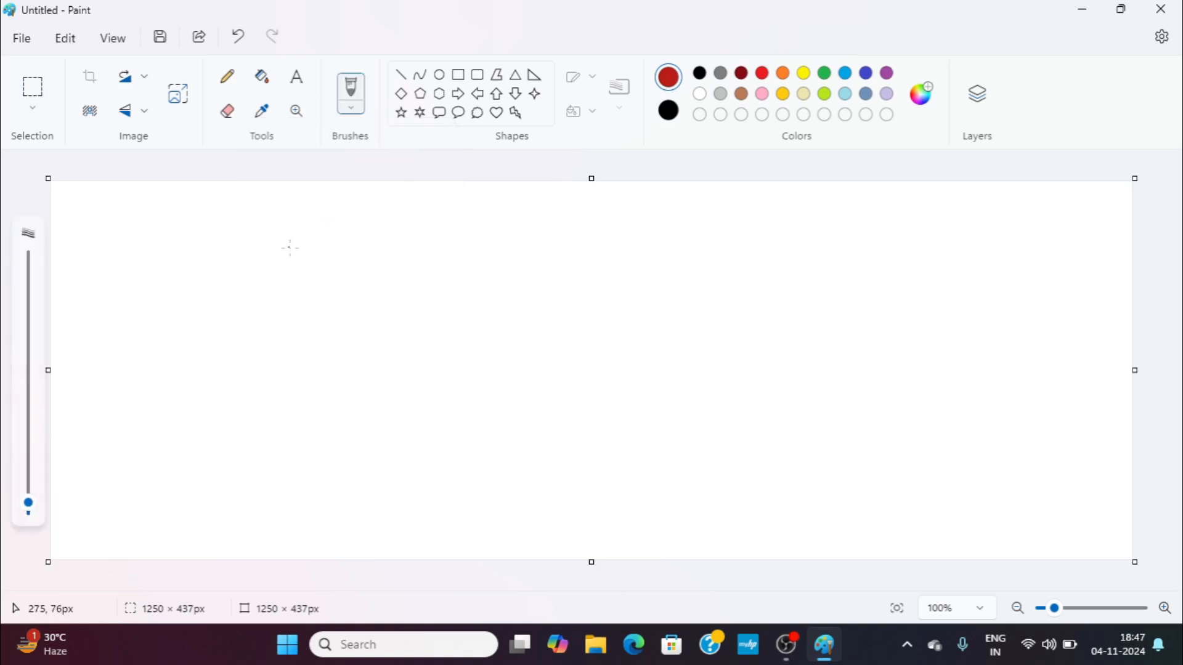
{"action": "mouse_move", "coordinate": [294, 251]}
{"action": "left_mouse_down"}
{"action": "mouse_move", "coordinate": [368, 261]}
{"action": "mouse_move", "coordinate": [609, 250]}
{"action": "left_mouse_up"}
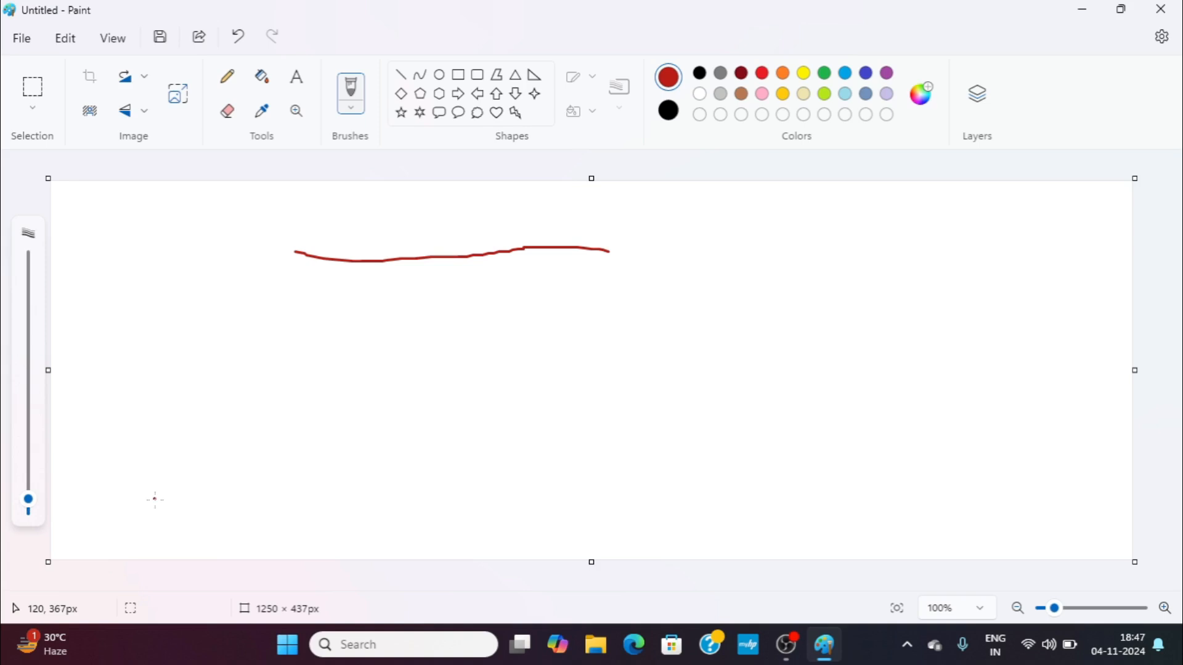
Enlarge the brush considerably and paint a thick red horizontal stroke below the thin one.
{"action": "key", "text": "ctrl+plus"}
{"action": "key", "text": "ctrl+plus"}
{"action": "key", "text": "ctrl+plus"}
{"action": "key", "text": "ctrl+plus"}
{"action": "key", "text": "ctrl+plus"}
{"action": "key", "text": "ctrl+plus"}
{"action": "key", "text": "ctrl+plus"}
{"action": "key", "text": "ctrl+plus"}
{"action": "key", "text": "ctrl+plus"}
{"action": "key", "text": "ctrl+plus"}
{"action": "key", "text": "ctrl+plus"}
{"action": "key", "text": "ctrl+plus"}
{"action": "key", "text": "ctrl+plus"}
{"action": "key", "text": "ctrl+plus"}
{"action": "key", "text": "ctrl+plus"}
{"action": "key", "text": "ctrl+plus"}
{"action": "key", "text": "ctrl+plus"}
{"action": "key", "text": "ctrl+plus"}
{"action": "key", "text": "ctrl+plus"}
{"action": "key", "text": "ctrl+plus"}
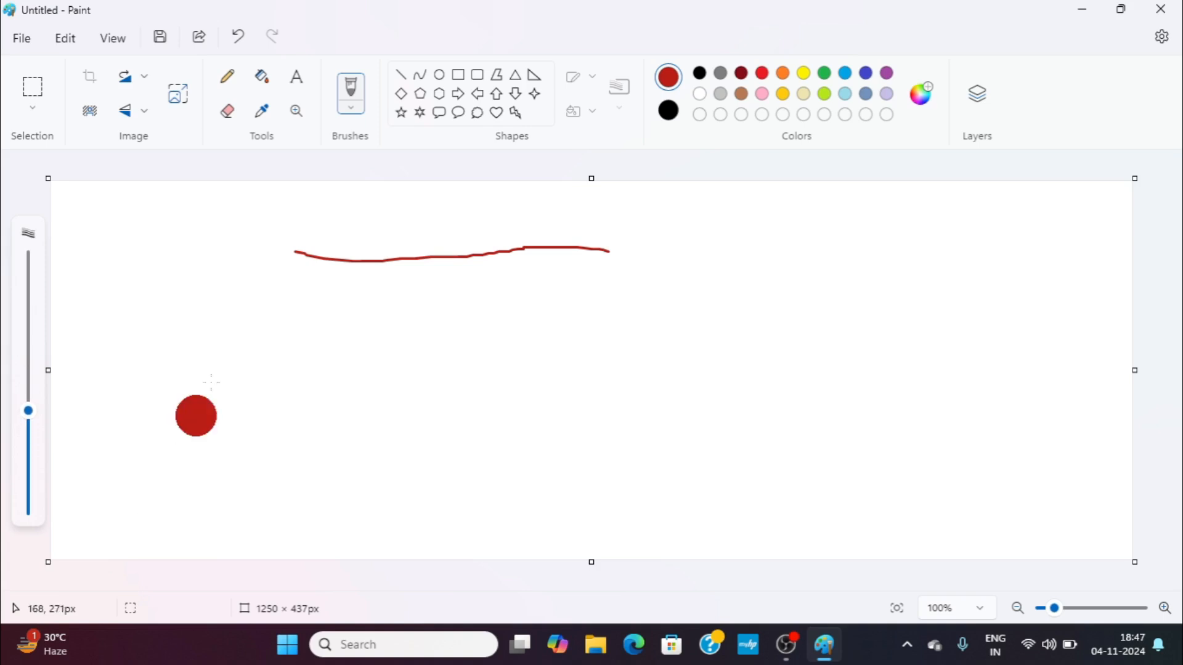
{"action": "left_click_drag", "start_coordinate": [352, 314], "coordinate": [703, 329]}
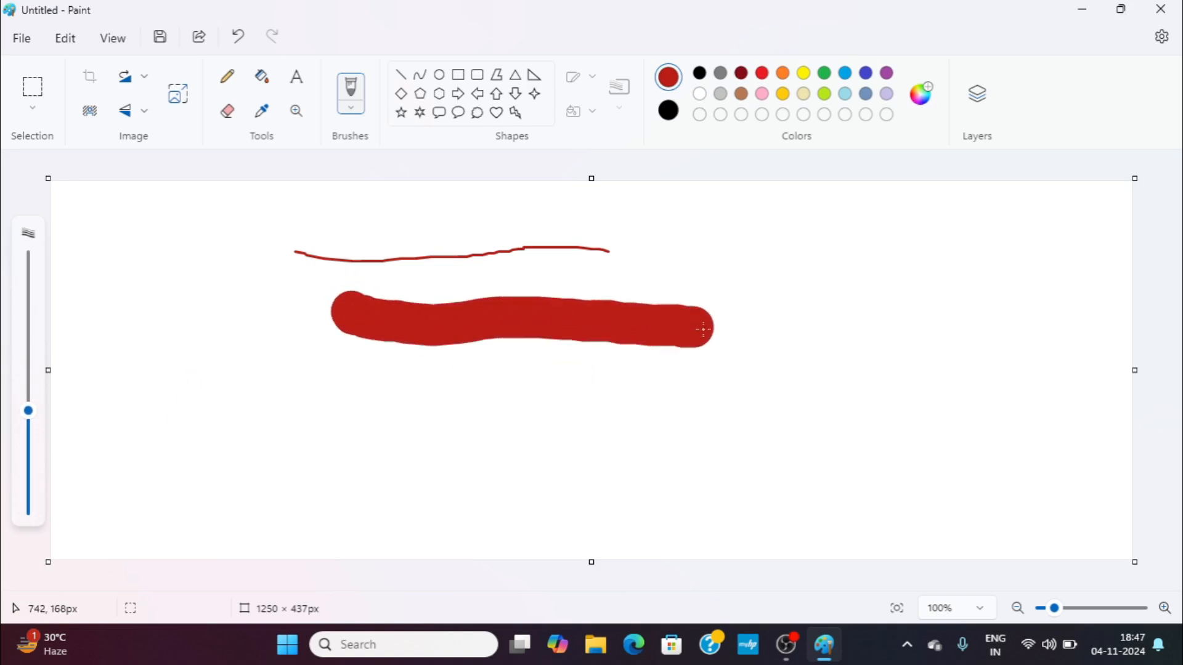
Paint a long wavy red stroke across the lower part of the canvas with the Calligraphy brush.
{"action": "left_click", "coordinate": [351, 107]}
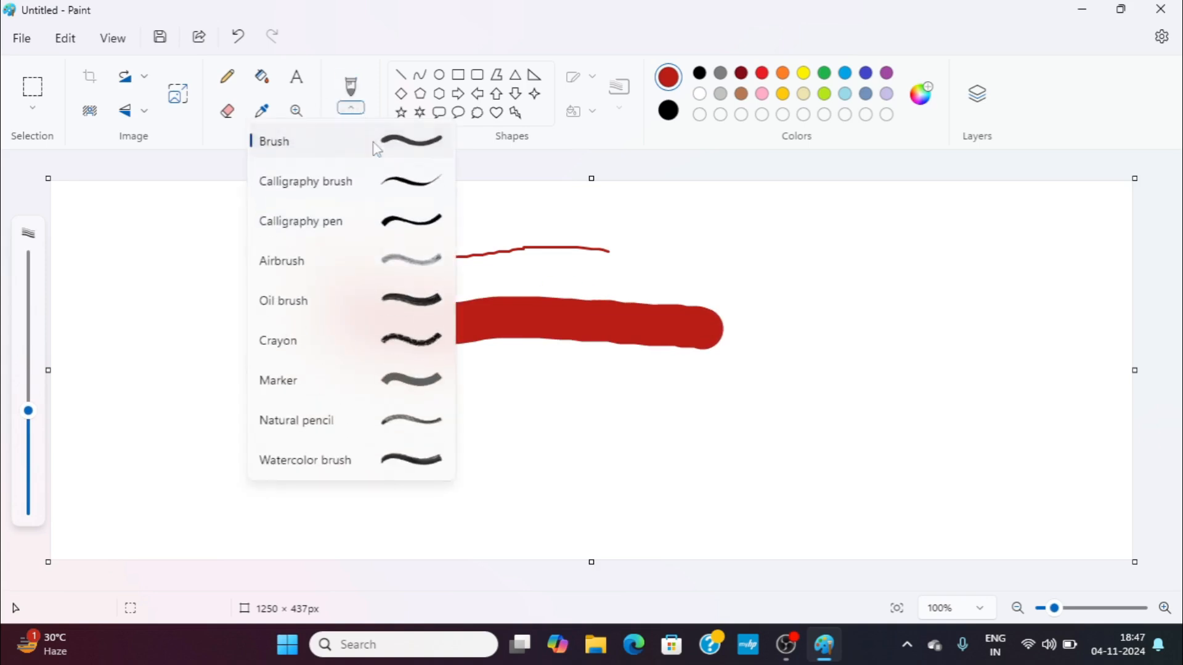
{"action": "left_click", "coordinate": [372, 181]}
{"action": "mouse_move", "coordinate": [143, 465]}
{"action": "left_mouse_down"}
{"action": "mouse_move", "coordinate": [251, 484]}
{"action": "mouse_move", "coordinate": [489, 438]}
{"action": "mouse_move", "coordinate": [620, 521]}
{"action": "mouse_move", "coordinate": [740, 498]}
{"action": "mouse_move", "coordinate": [895, 406]}
{"action": "mouse_move", "coordinate": [921, 421]}
{"action": "left_mouse_up"}
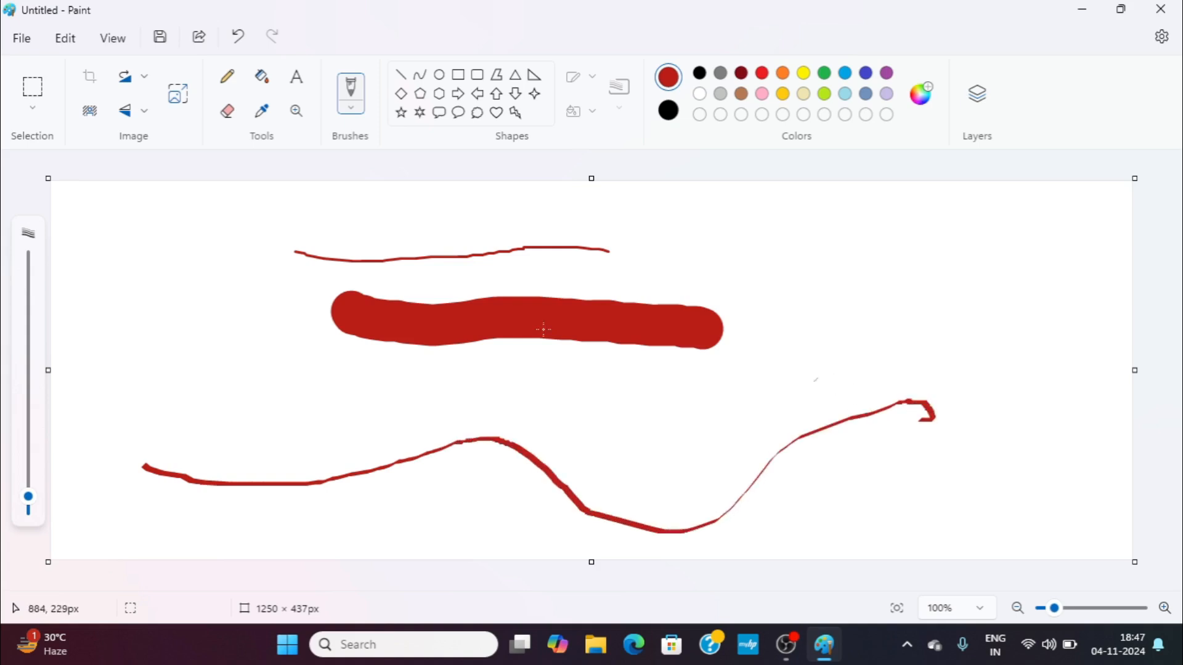
Paint a short, slightly rising red stroke in the canvas's upper right area with the Calligraphy pen.
{"action": "left_click", "coordinate": [351, 107]}
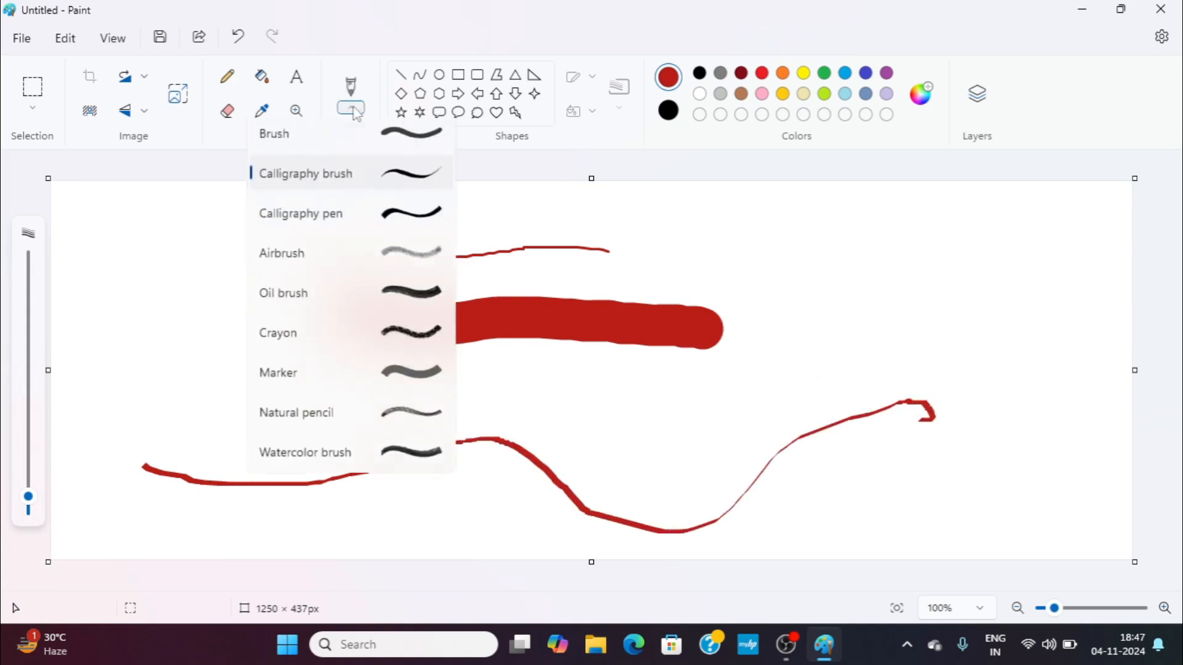
{"action": "left_click", "coordinate": [423, 223]}
{"action": "left_click_drag", "start_coordinate": [710, 254], "coordinate": [913, 235]}
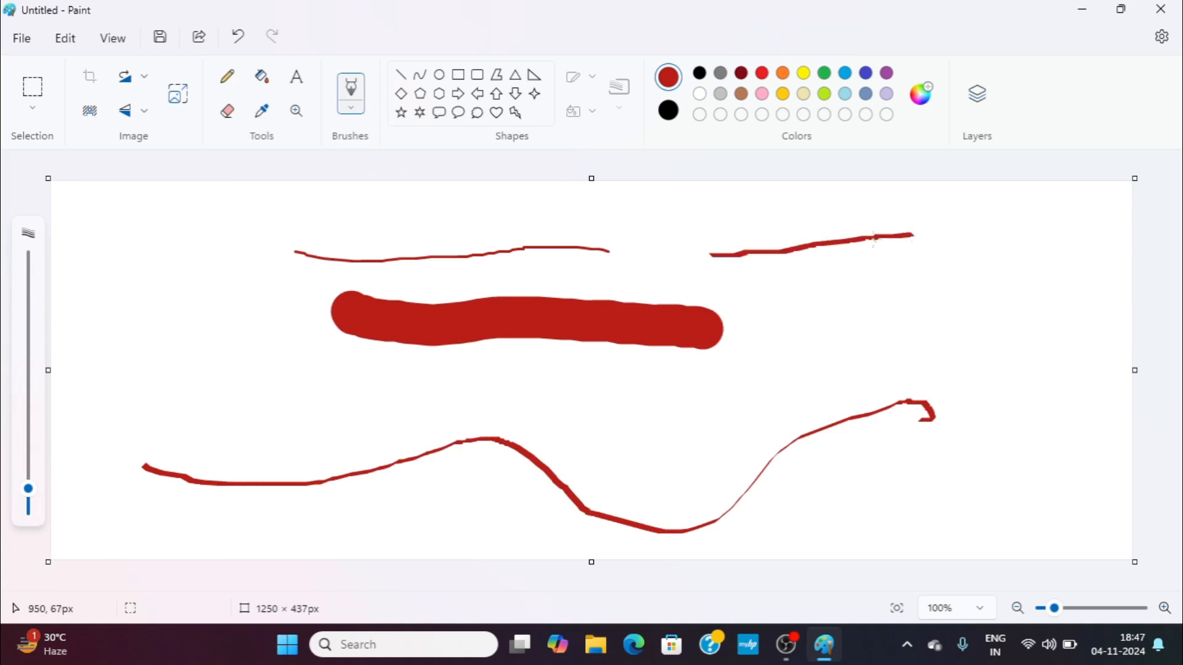
Enlarge the Calligraphy pen considerably and paint a thick wavy red stroke across the middle of the canvas.
{"action": "key", "text": "ctrl+plus"}
{"action": "key", "text": "ctrl+plus"}
{"action": "key", "text": "ctrl+plus"}
{"action": "key", "text": "ctrl+plus"}
{"action": "key", "text": "ctrl+plus"}
{"action": "key", "text": "ctrl+plus"}
{"action": "key", "text": "ctrl+plus"}
{"action": "key", "text": "ctrl+plus"}
{"action": "key", "text": "ctrl+plus"}
{"action": "key", "text": "ctrl+plus"}
{"action": "key", "text": "ctrl+plus"}
{"action": "key", "text": "ctrl+plus"}
{"action": "key", "text": "ctrl+plus"}
{"action": "key", "text": "ctrl+plus"}
{"action": "key", "text": "ctrl+plus"}
{"action": "key", "text": "ctrl+plus"}
{"action": "key", "text": "ctrl+plus"}
{"action": "key", "text": "ctrl+plus"}
{"action": "key", "text": "ctrl+plus"}
{"action": "key", "text": "ctrl+plus"}
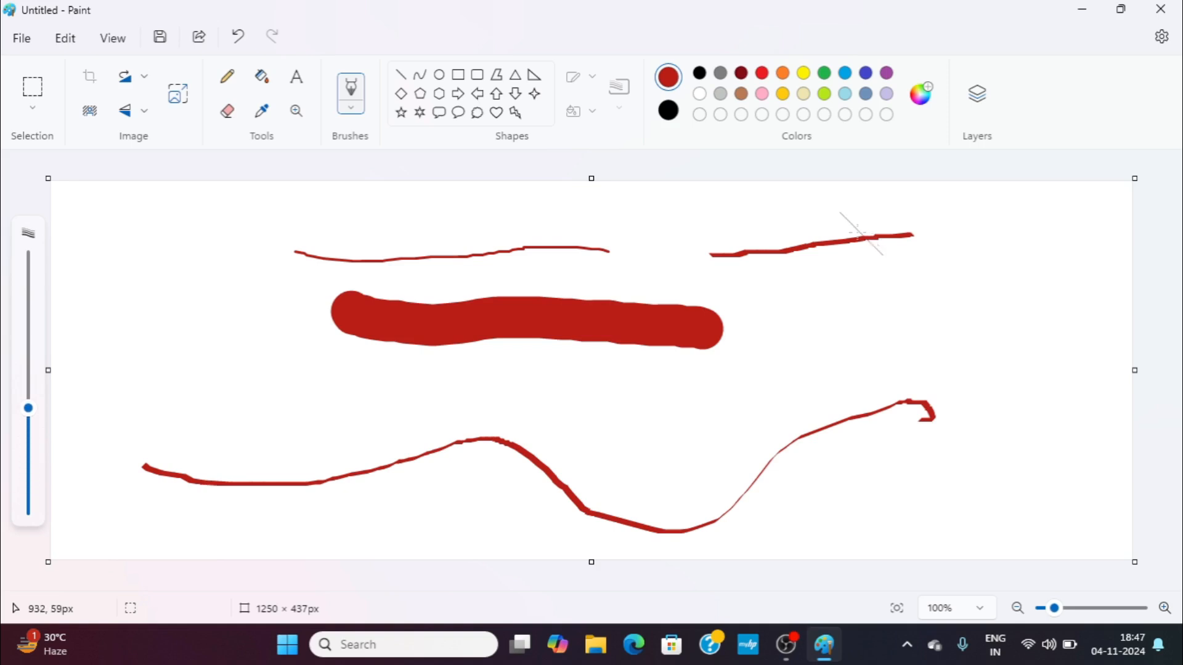
{"action": "mouse_move", "coordinate": [95, 330]}
{"action": "left_mouse_down"}
{"action": "mouse_move", "coordinate": [204, 317]}
{"action": "mouse_move", "coordinate": [224, 303]}
{"action": "mouse_move", "coordinate": [317, 315]}
{"action": "mouse_move", "coordinate": [481, 363]}
{"action": "mouse_move", "coordinate": [563, 410]}
{"action": "mouse_move", "coordinate": [706, 417]}
{"action": "mouse_move", "coordinate": [943, 369]}
{"action": "left_mouse_up"}
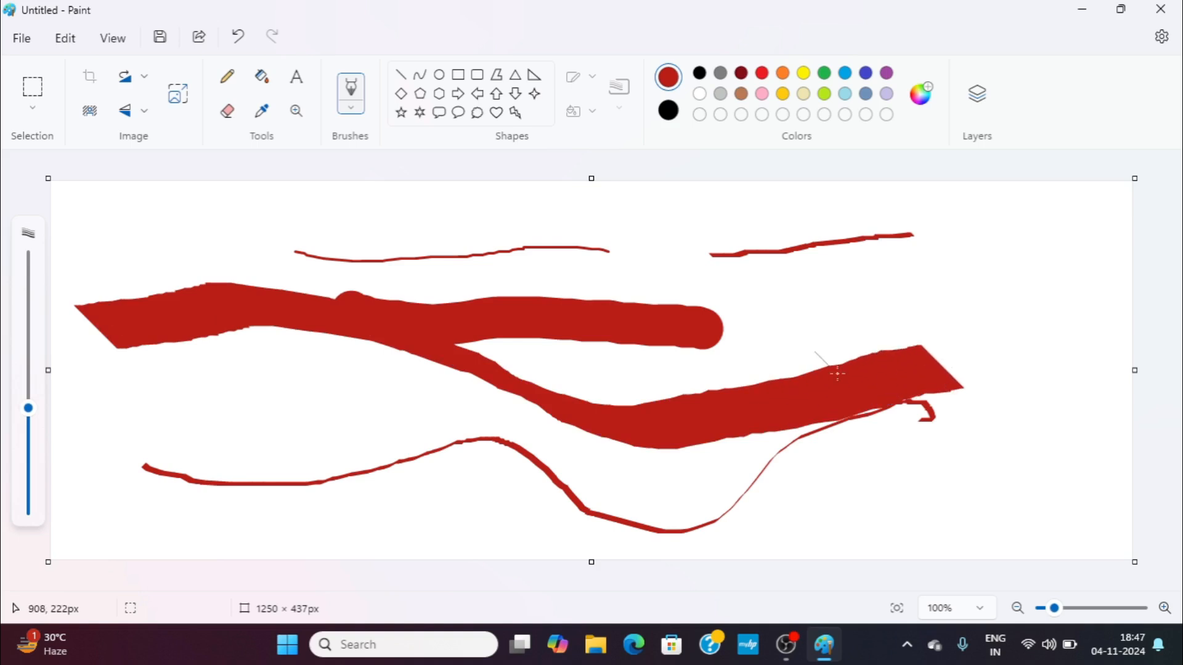
Paint two textured red strokes with the Crayon, a wavy one near the canvas's top and a hook-shaped one further right.
{"action": "left_click", "coordinate": [351, 108]}
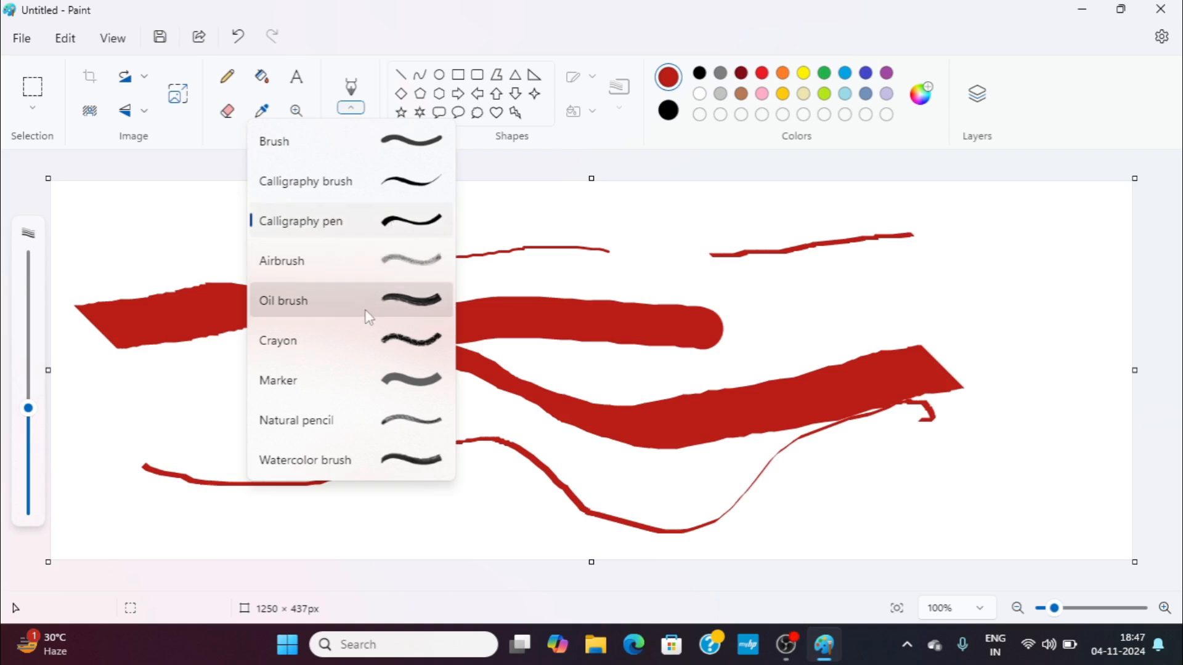
{"action": "left_click", "coordinate": [435, 340]}
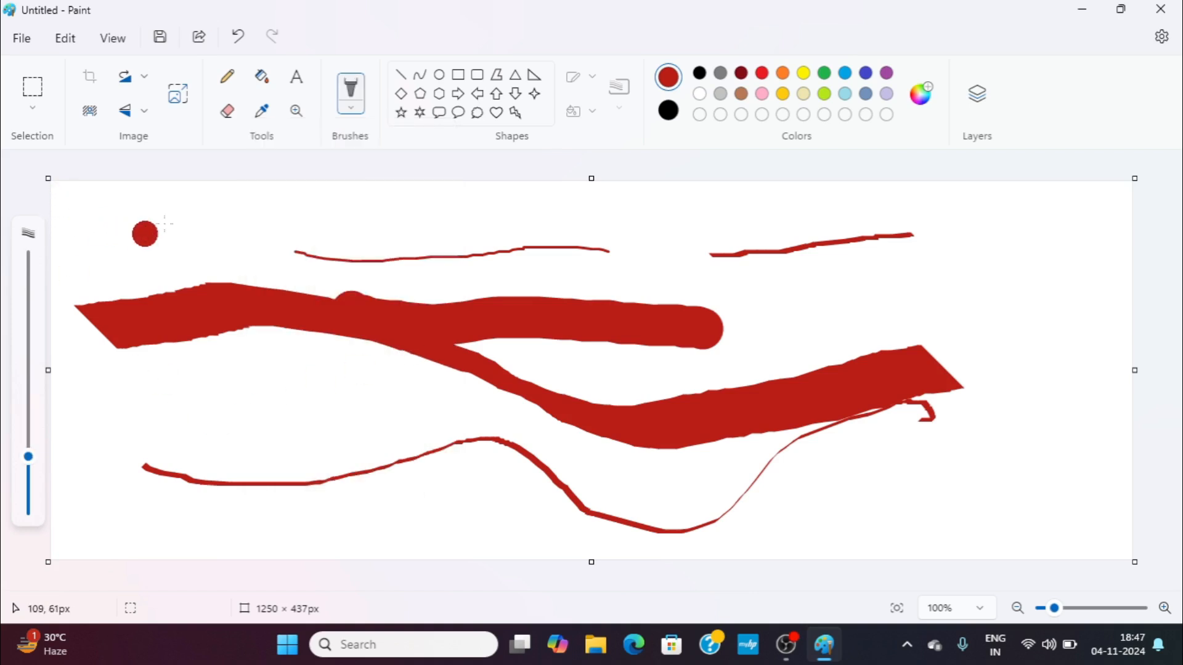
{"action": "mouse_move", "coordinate": [146, 233]}
{"action": "left_mouse_down"}
{"action": "mouse_move", "coordinate": [367, 238]}
{"action": "mouse_move", "coordinate": [363, 282]}
{"action": "left_mouse_up"}
{"action": "key", "text": "ctrl+z"}
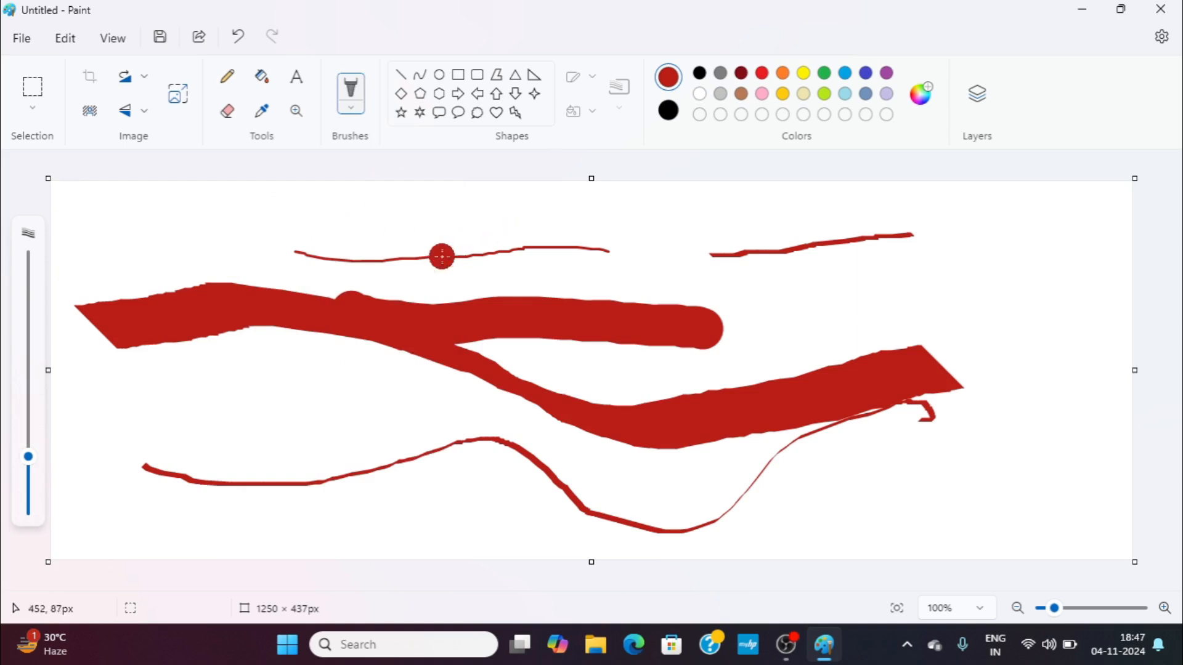
{"action": "mouse_move", "coordinate": [439, 227]}
{"action": "left_mouse_down"}
{"action": "mouse_move", "coordinate": [620, 260]}
{"action": "mouse_move", "coordinate": [680, 246]}
{"action": "mouse_move", "coordinate": [759, 270]}
{"action": "left_mouse_up"}
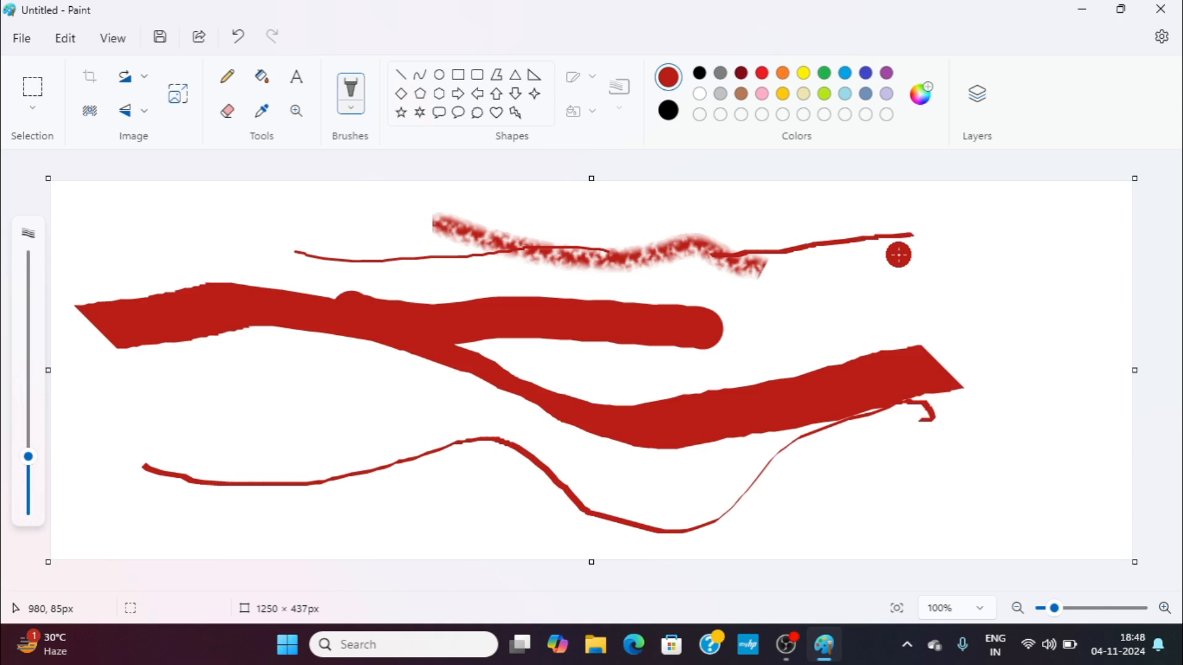
{"action": "mouse_move", "coordinate": [894, 254]}
{"action": "left_mouse_down"}
{"action": "mouse_move", "coordinate": [874, 330]}
{"action": "mouse_move", "coordinate": [955, 288]}
{"action": "mouse_move", "coordinate": [946, 284]}
{"action": "left_mouse_up"}
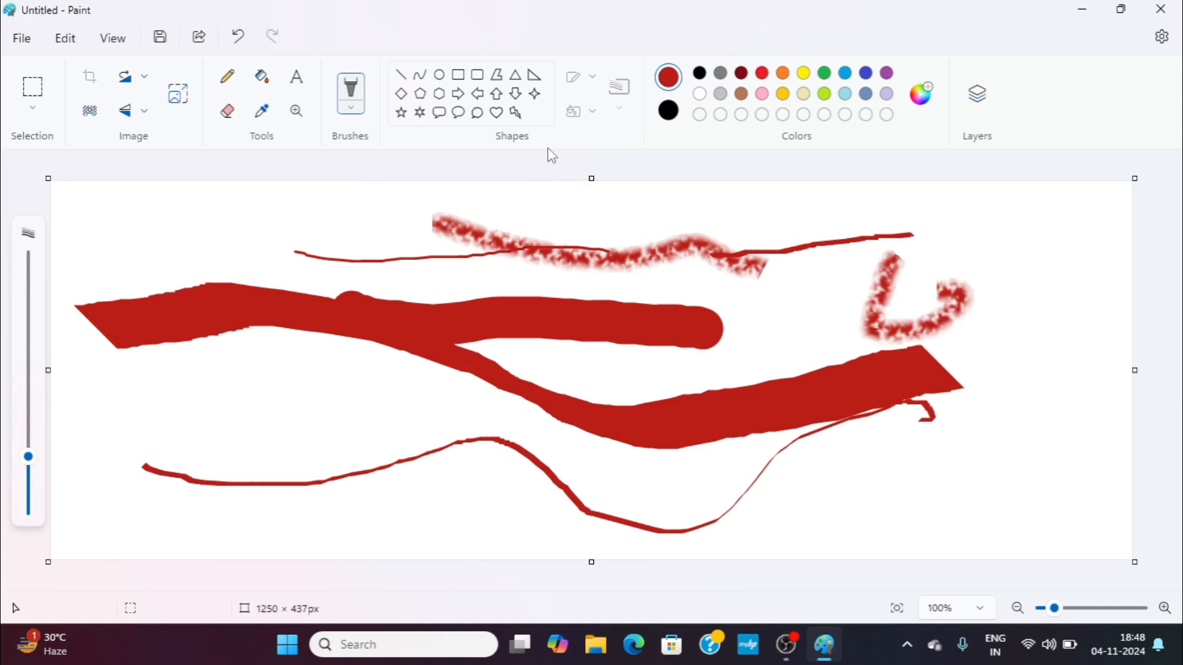
Clear the canvas and draw three straight red lines, two near its top and one about 498 px wide across the middle.
{"action": "key", "text": "ctrl+a"}
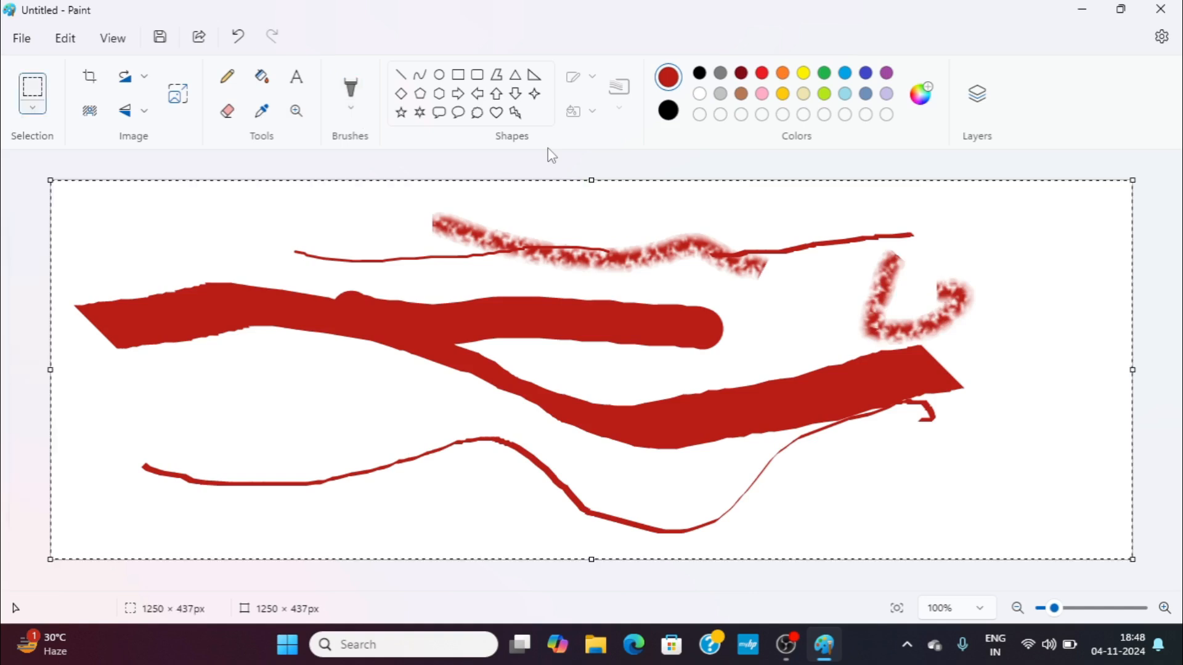
{"action": "key", "text": "Delete"}
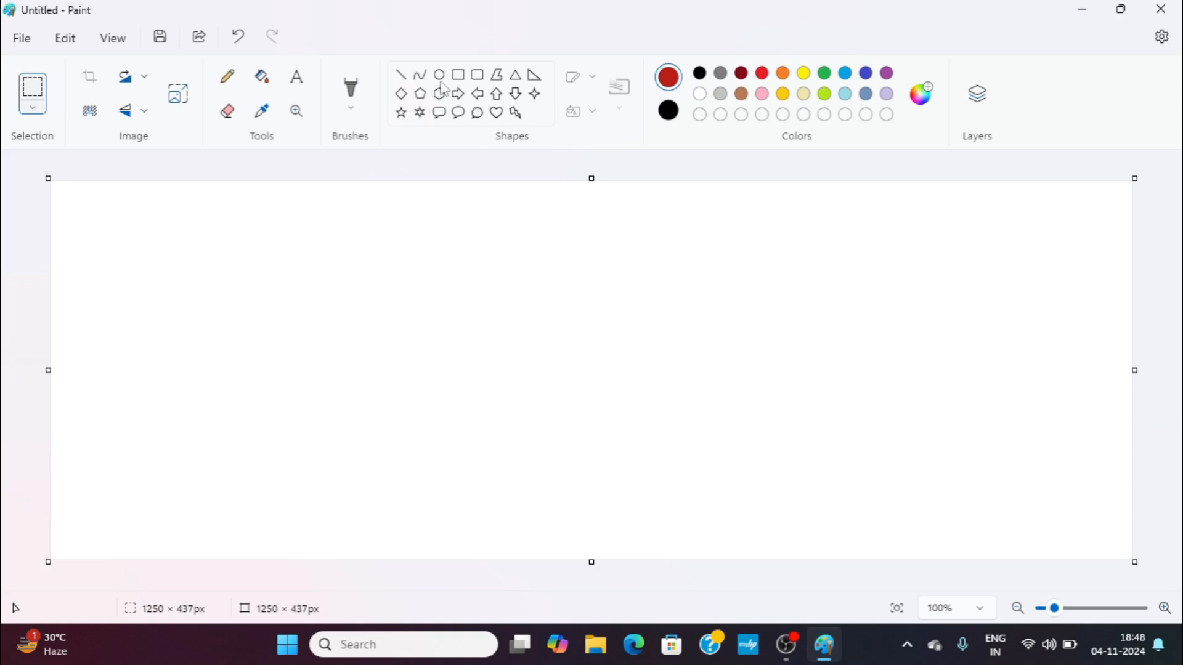
{"action": "left_click", "coordinate": [410, 82]}
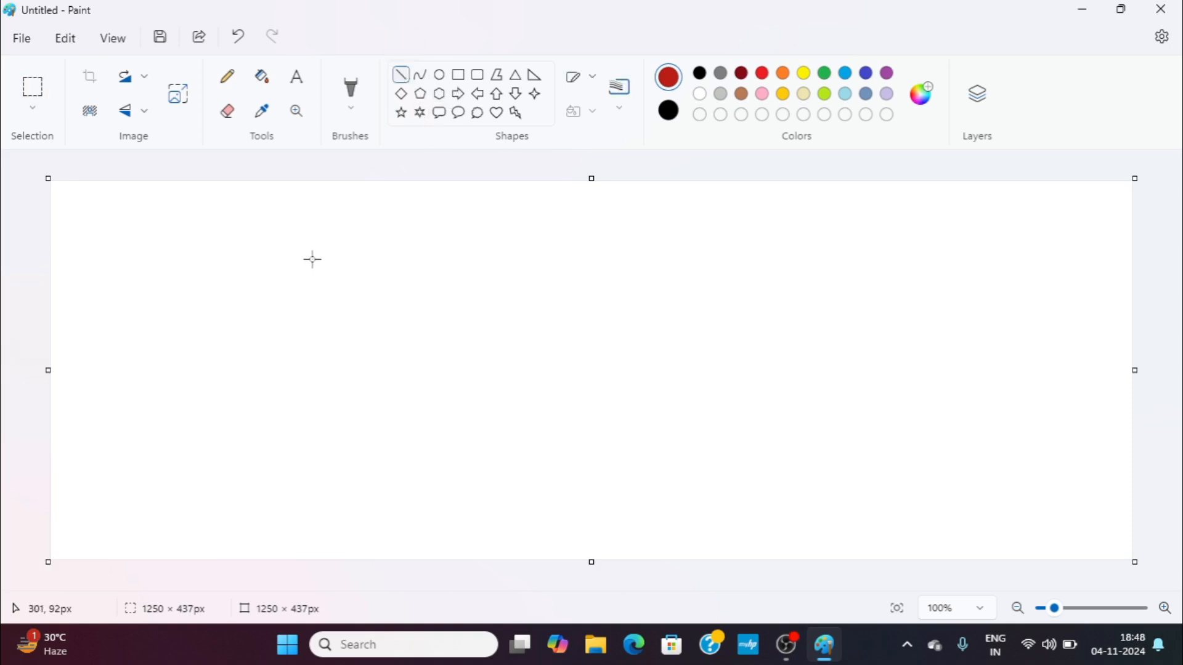
{"action": "left_click_drag", "start_coordinate": [311, 259], "coordinate": [501, 236]}
{"action": "mouse_move", "coordinate": [516, 236]}
{"action": "left_mouse_down"}
{"action": "mouse_move", "coordinate": [599, 238]}
{"action": "mouse_move", "coordinate": [659, 266]}
{"action": "left_mouse_up"}
{"action": "left_click_drag", "start_coordinate": [520, 358], "coordinate": [917, 335]}
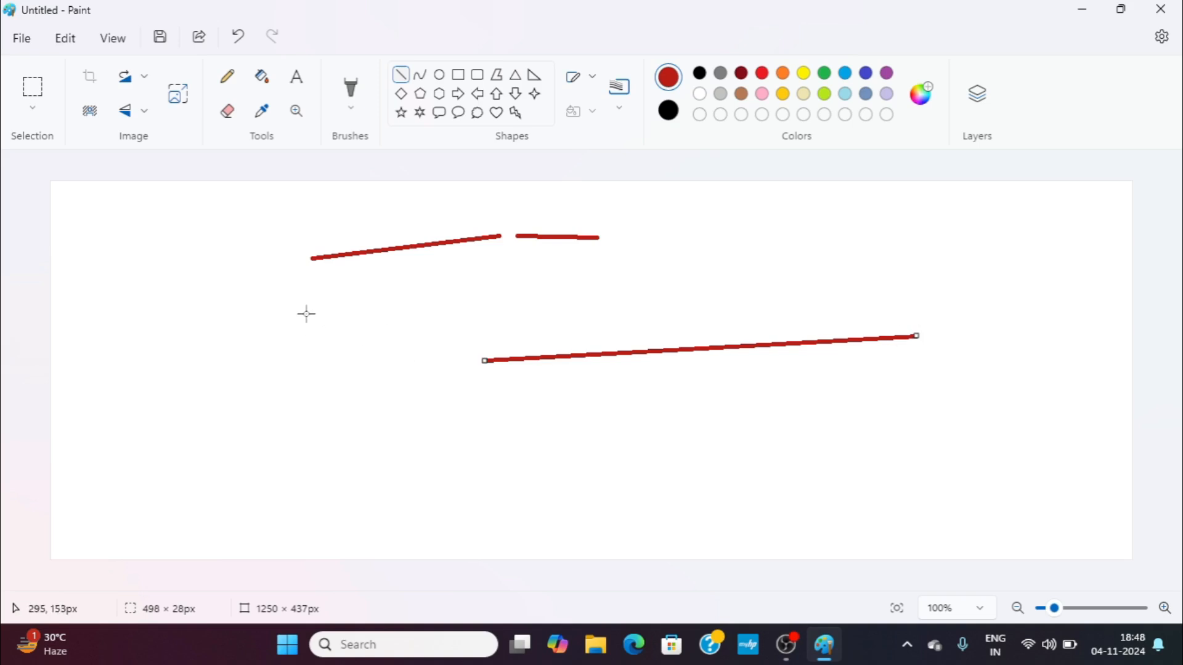
{"action": "left_click_drag", "start_coordinate": [306, 311], "coordinate": [433, 310]}
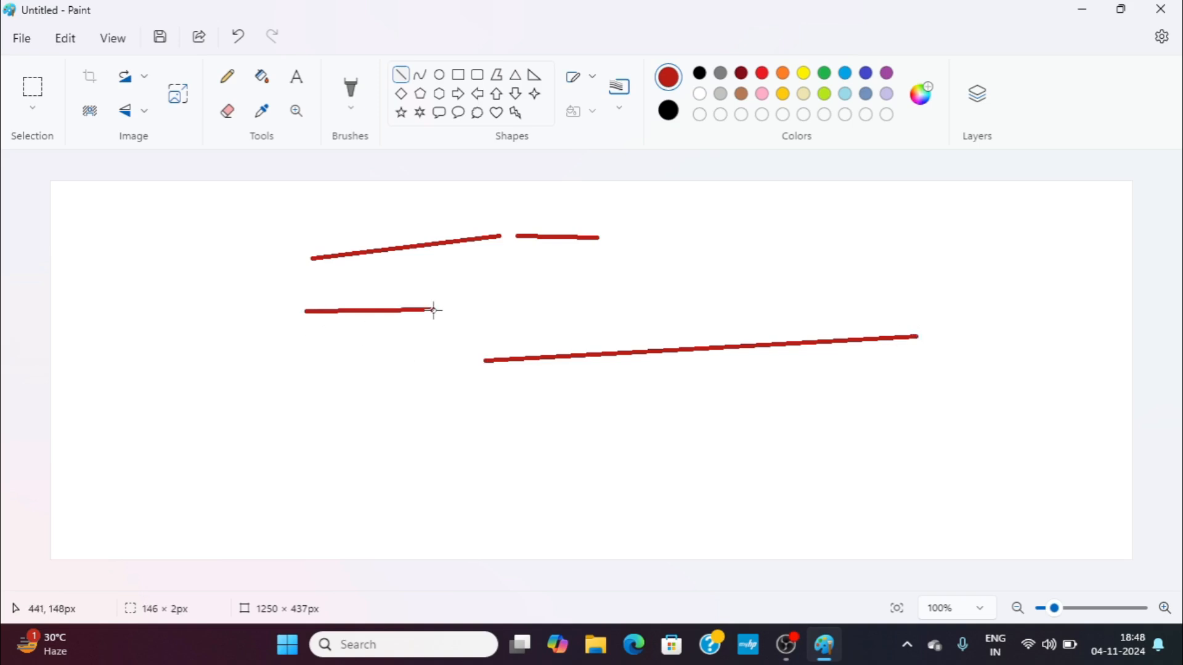
{"action": "key", "text": "ctrl+z"}
{"action": "left_click_drag", "start_coordinate": [321, 312], "coordinate": [720, 318]}
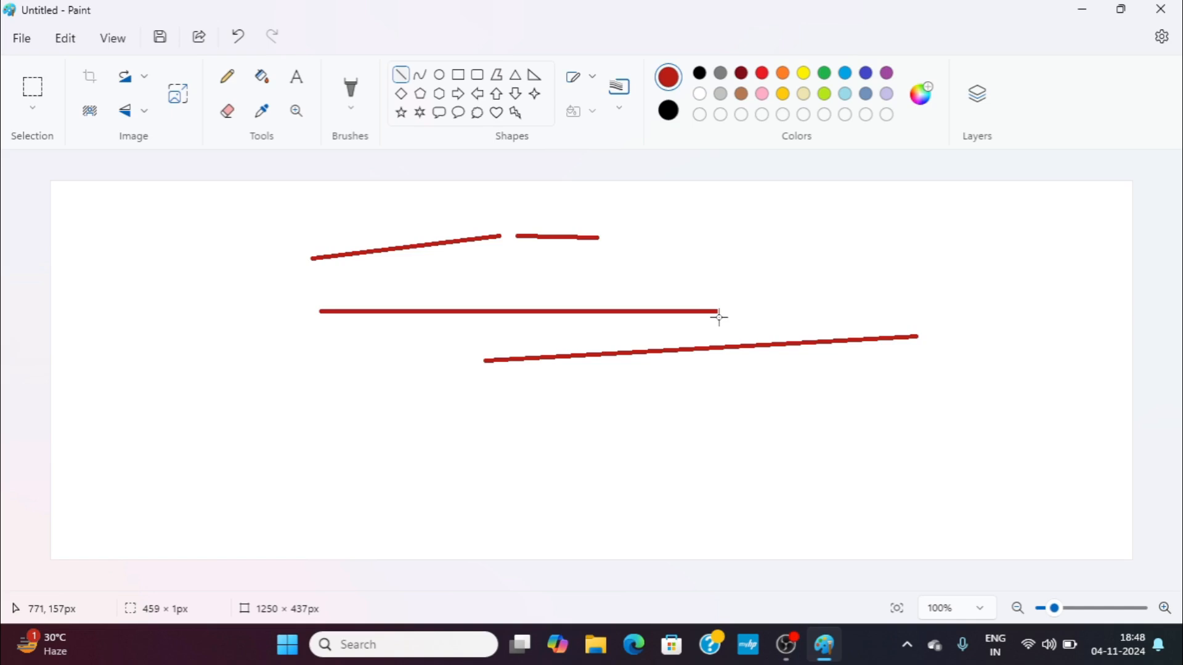
{"action": "left_click_drag", "start_coordinate": [439, 270], "coordinate": [468, 263]}
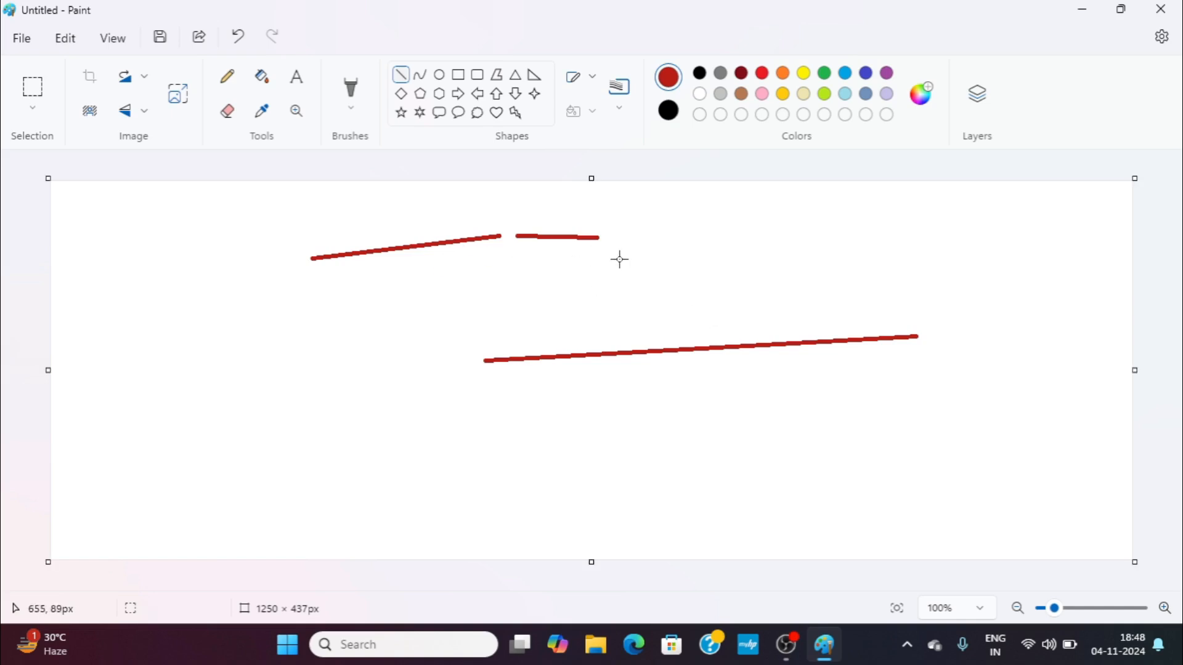
Draw a horizontal red line about 301 px long and, below it, an S-shaped red curve about 432 px wide.
{"action": "left_click_drag", "start_coordinate": [363, 312], "coordinate": [625, 312]}
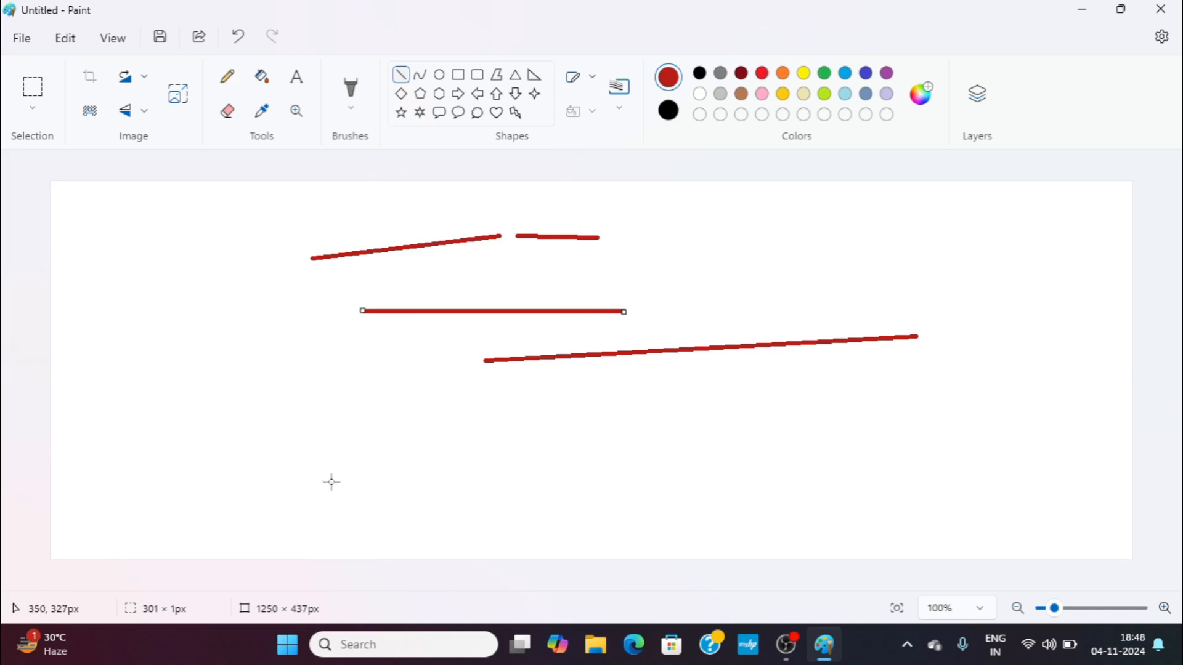
{"action": "left_click", "coordinate": [419, 75]}
{"action": "left_click_drag", "start_coordinate": [271, 398], "coordinate": [647, 406]}
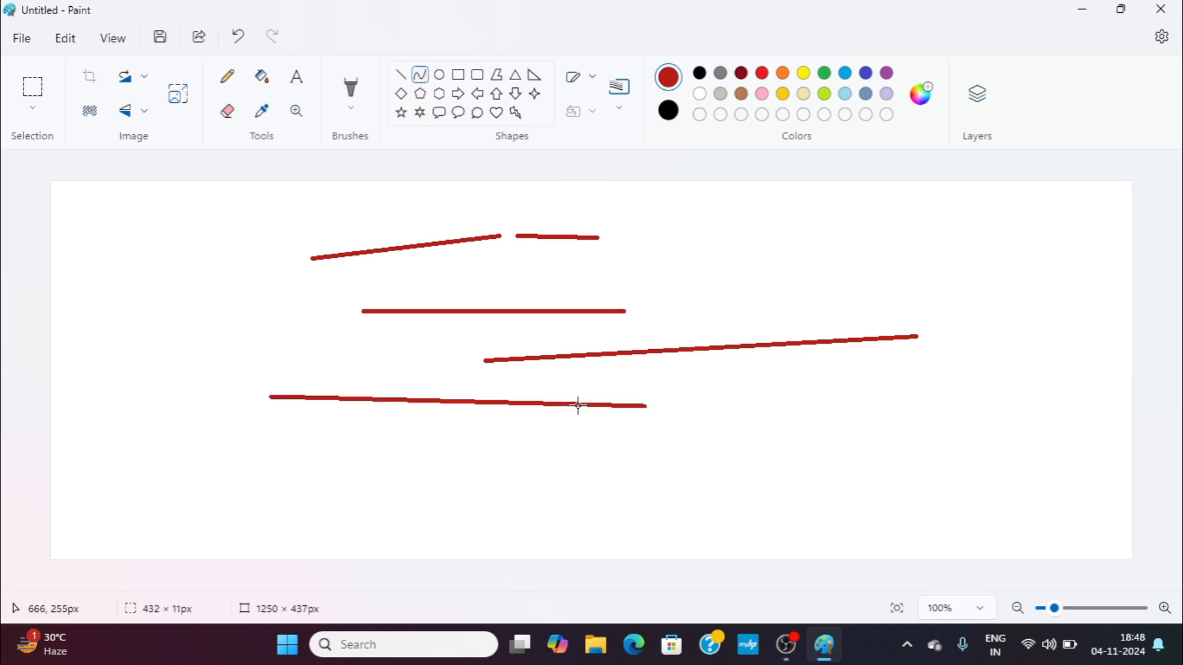
{"action": "left_click_drag", "start_coordinate": [329, 402], "coordinate": [308, 473]}
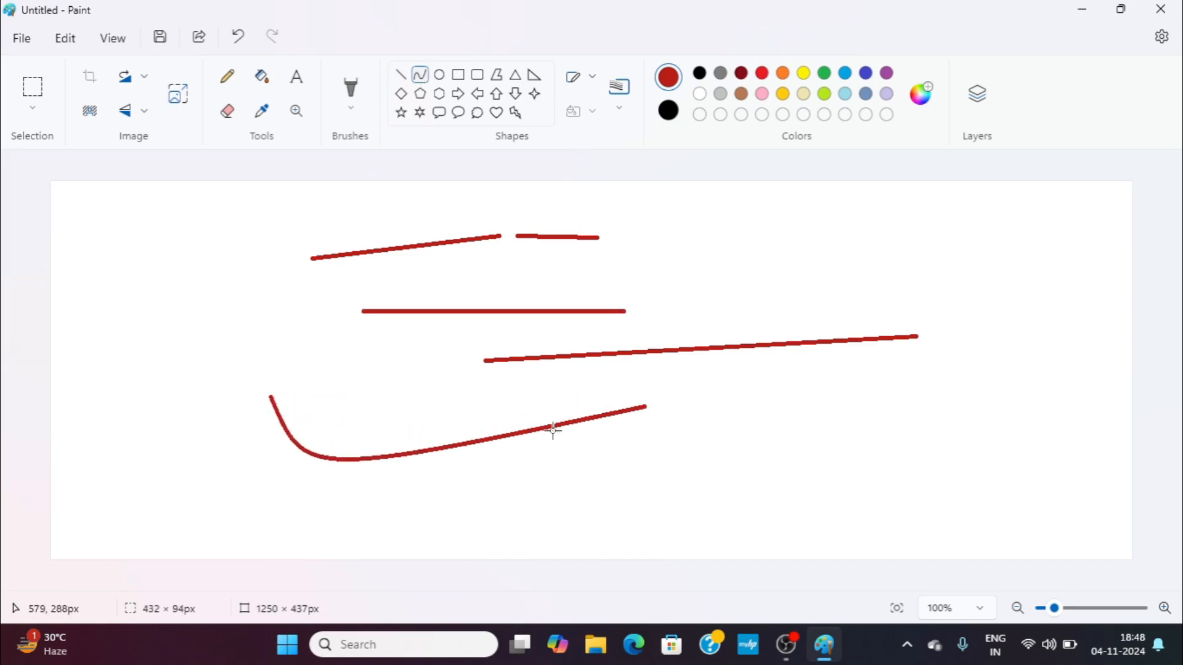
{"action": "left_click_drag", "start_coordinate": [552, 429], "coordinate": [579, 369]}
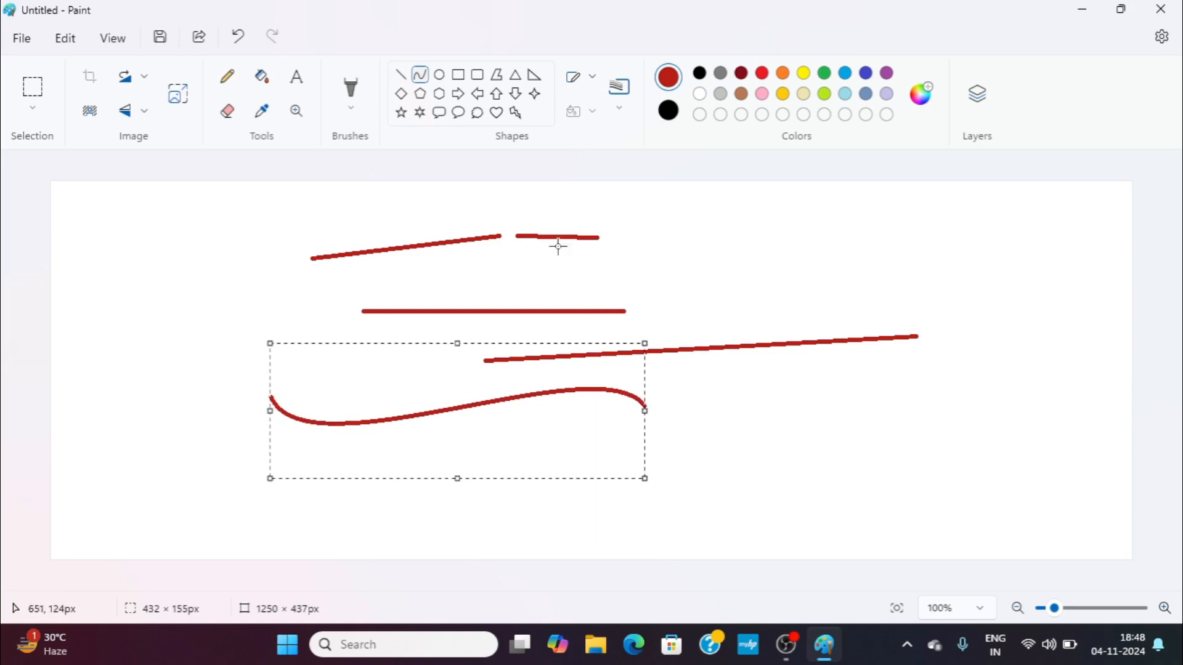
Draw a red oval about 125 × 86 px right of the lines and a lightning bolt about 179 × 170 px on their left.
{"action": "left_click", "coordinate": [439, 74]}
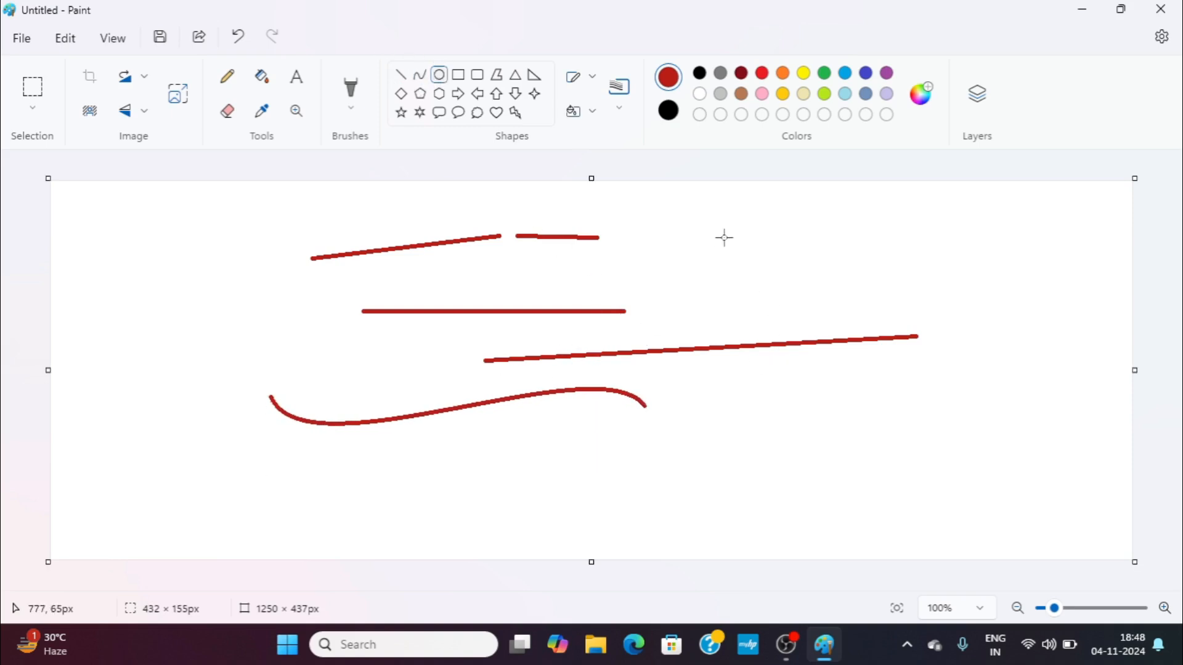
{"action": "left_click_drag", "start_coordinate": [723, 238], "coordinate": [832, 312]}
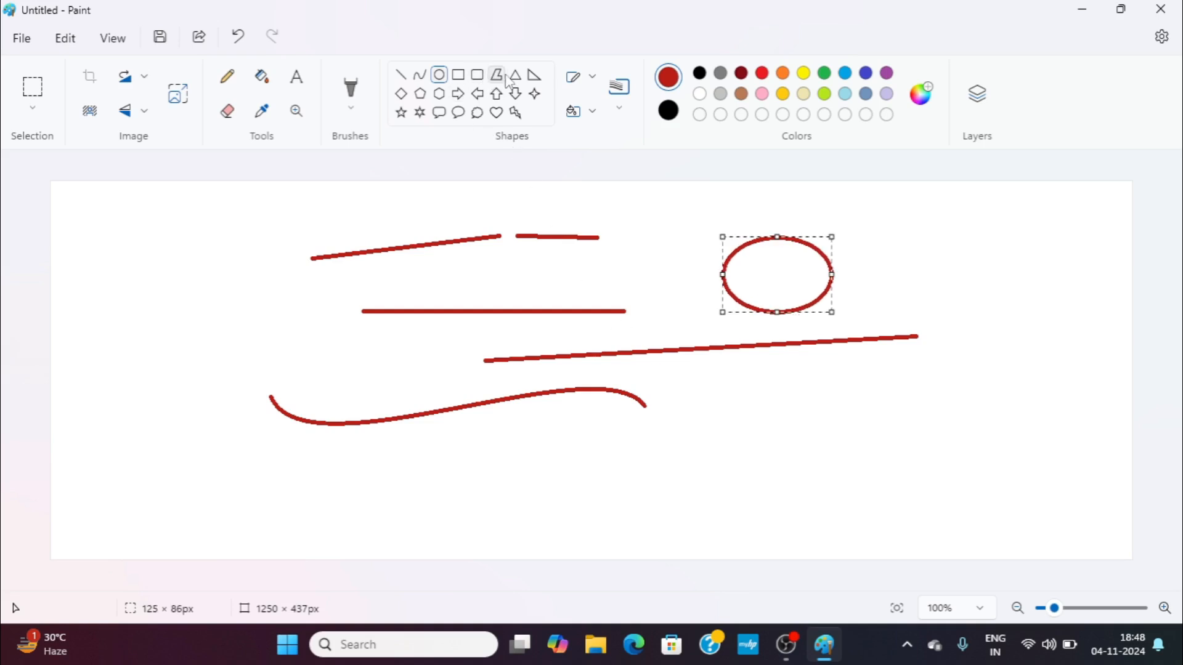
{"action": "left_click", "coordinate": [516, 112]}
{"action": "left_click_drag", "start_coordinate": [137, 239], "coordinate": [294, 388]}
Draw a rounded rectangular callout about 101 × 96 px left of the oval and make its outline black.
{"action": "left_click", "coordinate": [439, 112]}
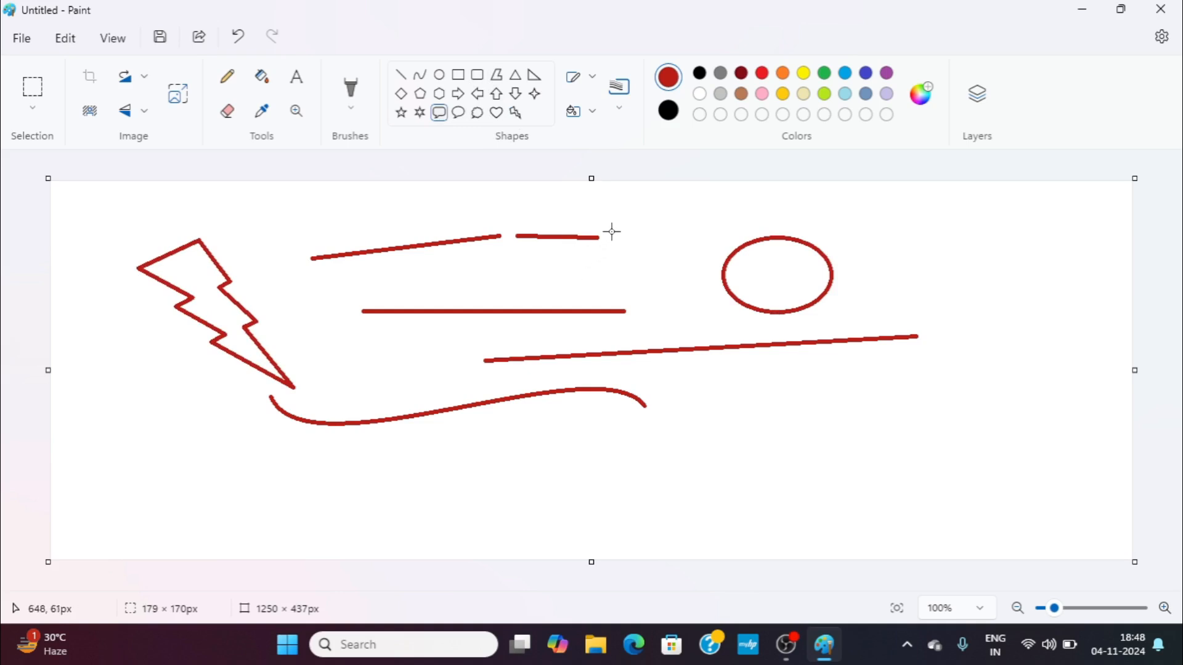
{"action": "left_click_drag", "start_coordinate": [612, 232], "coordinate": [699, 314]}
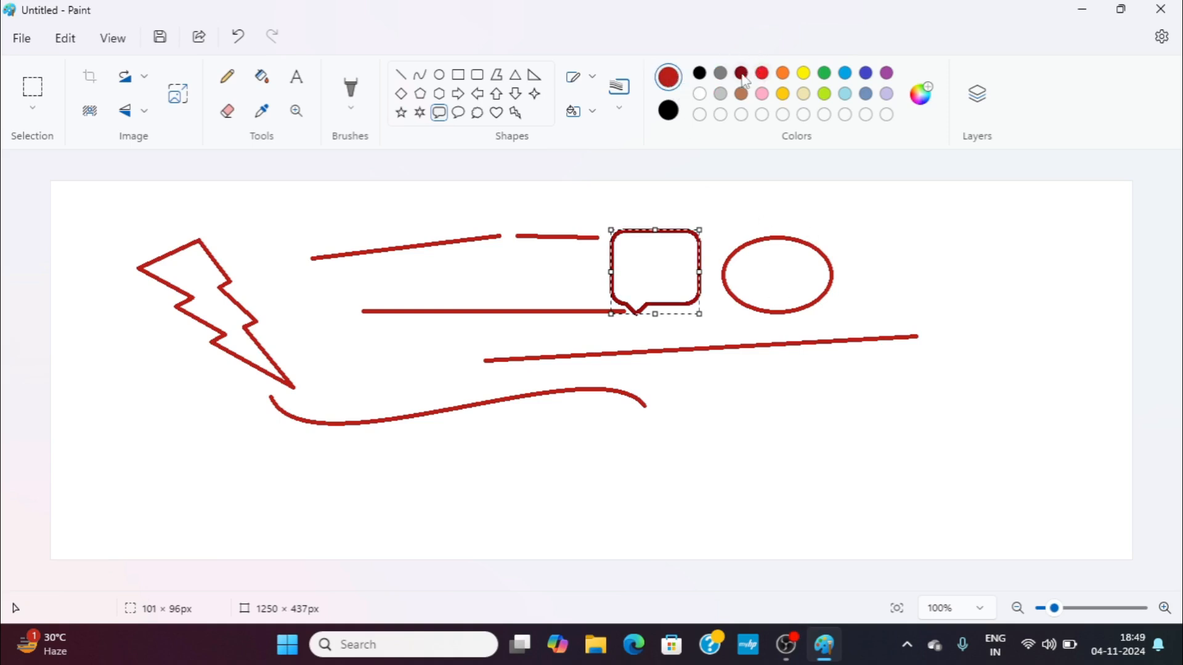
{"action": "left_click", "coordinate": [700, 74]}
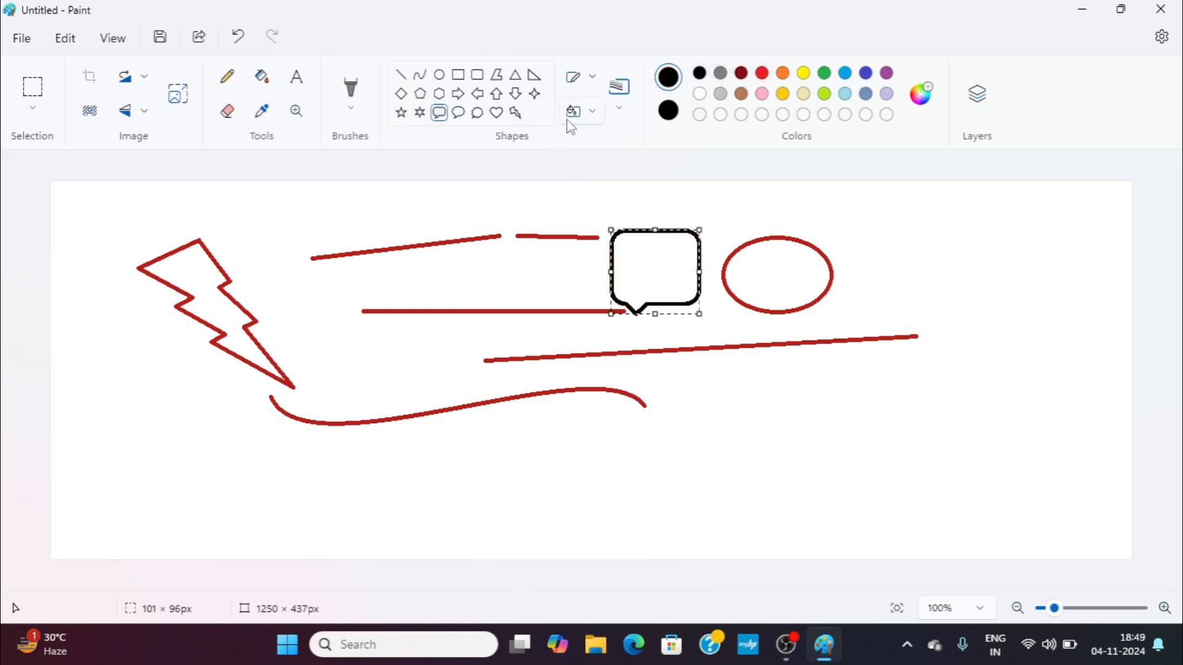
Draw a black down arrow about 148 × 218 px to the right of the oval.
{"action": "left_click", "coordinate": [516, 93]}
{"action": "left_click_drag", "start_coordinate": [891, 203], "coordinate": [1019, 390]}
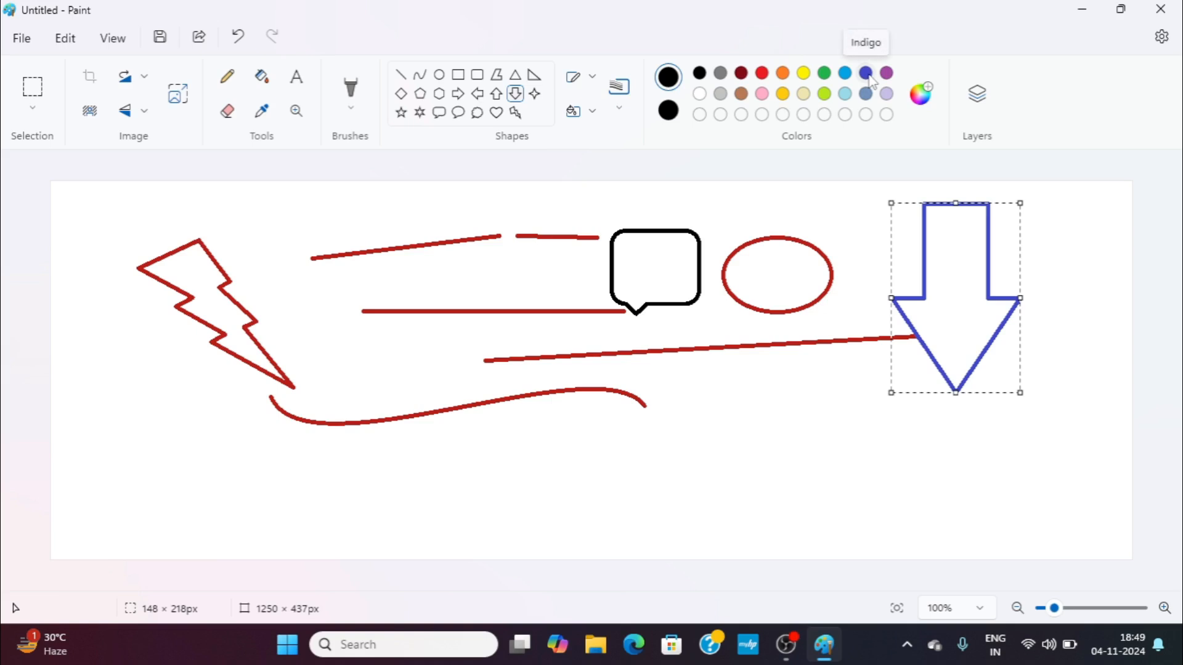
Examine the outline and fill styles available for the down arrow.
{"action": "left_click", "coordinate": [595, 80]}
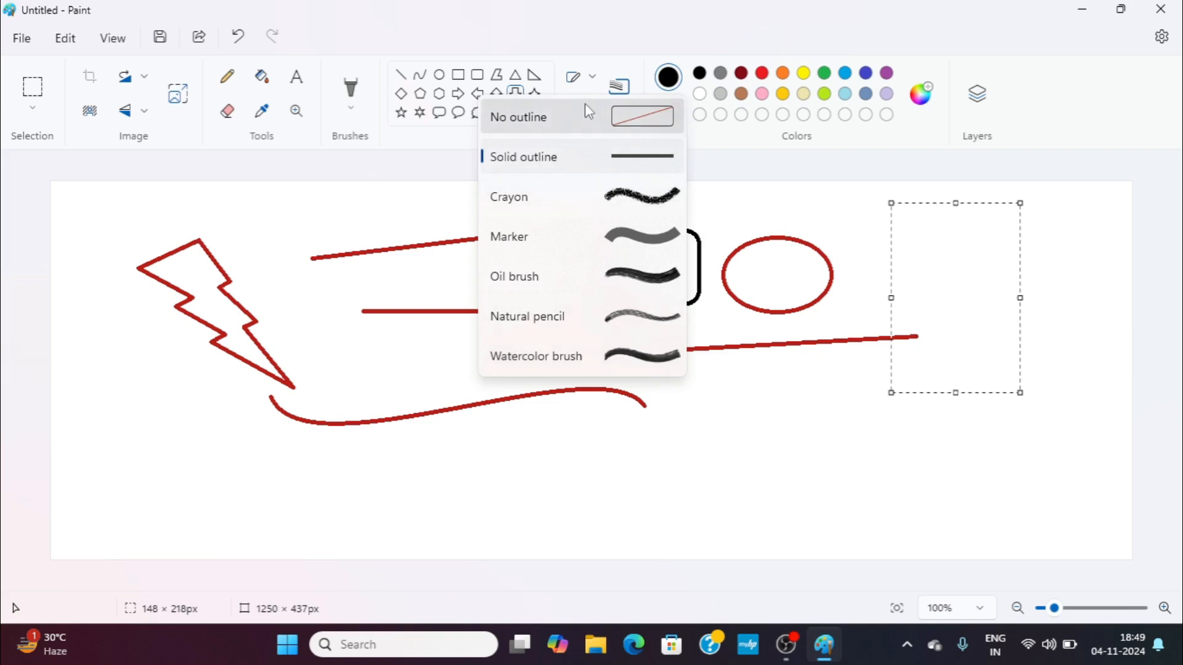
{"action": "left_click", "coordinate": [594, 79]}
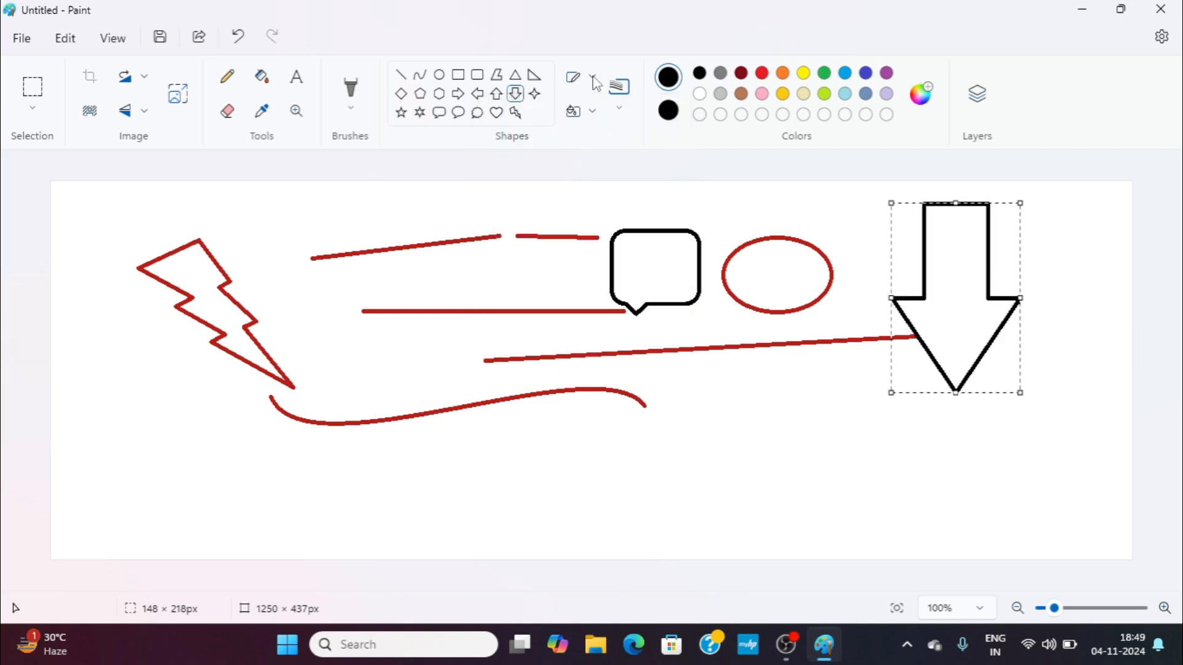
{"action": "left_click", "coordinate": [594, 118]}
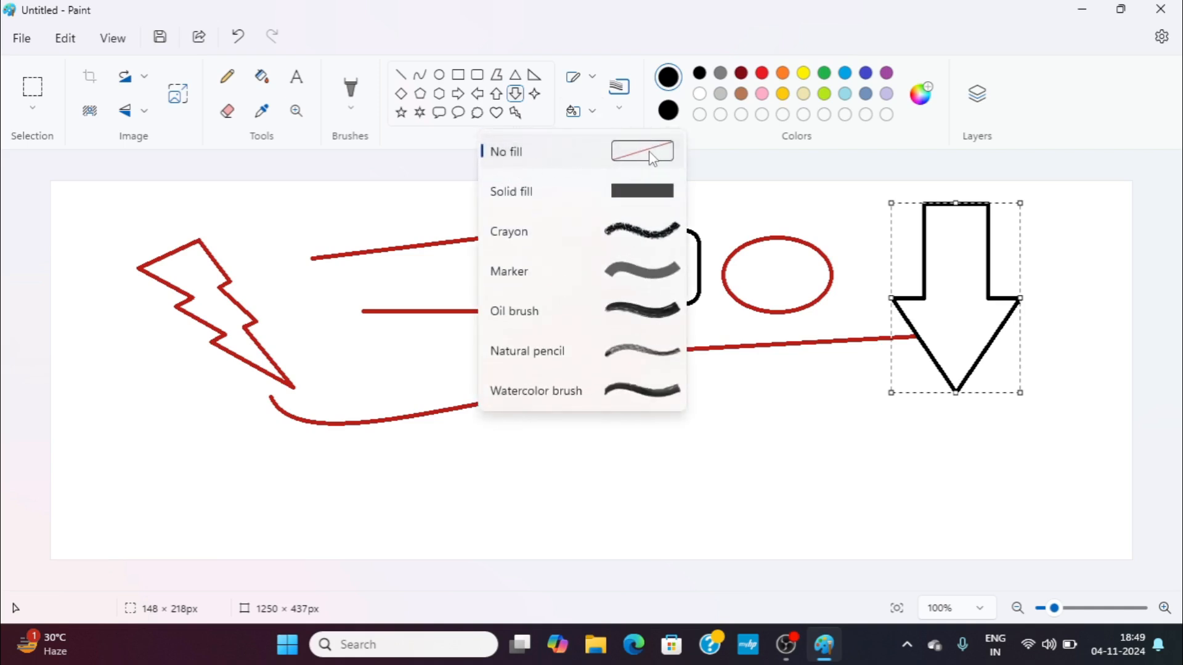
{"action": "left_click", "coordinate": [671, 112]}
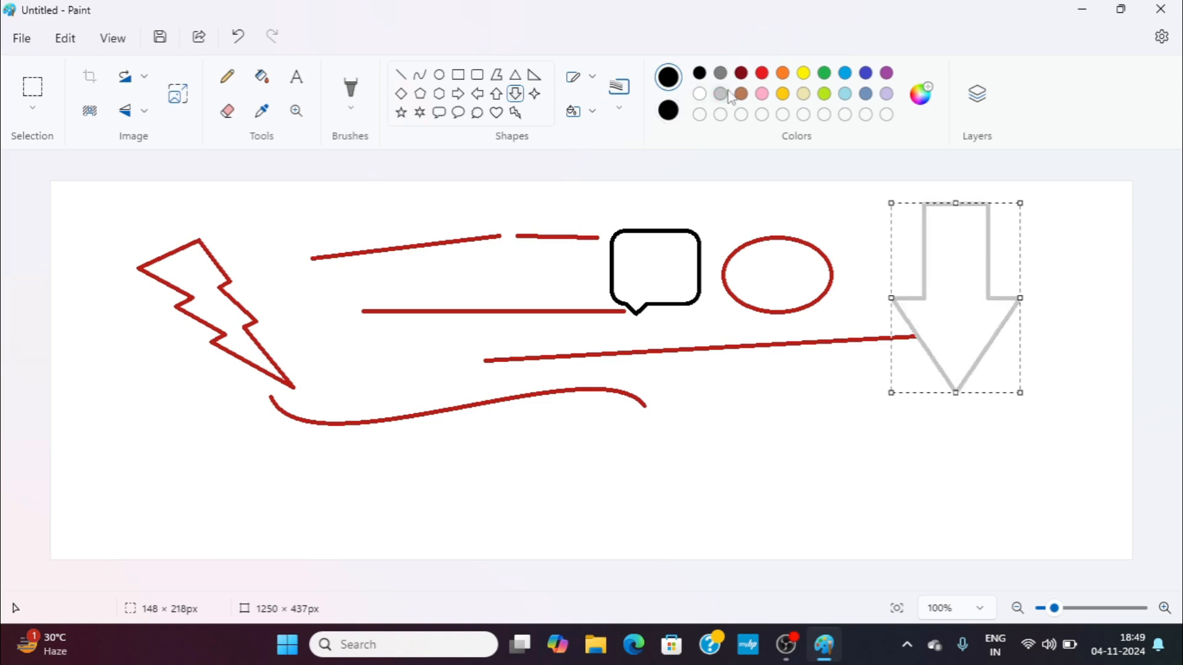
Give the down arrow a solid fill and set Color 2 to light blue.
{"action": "left_click", "coordinate": [591, 112]}
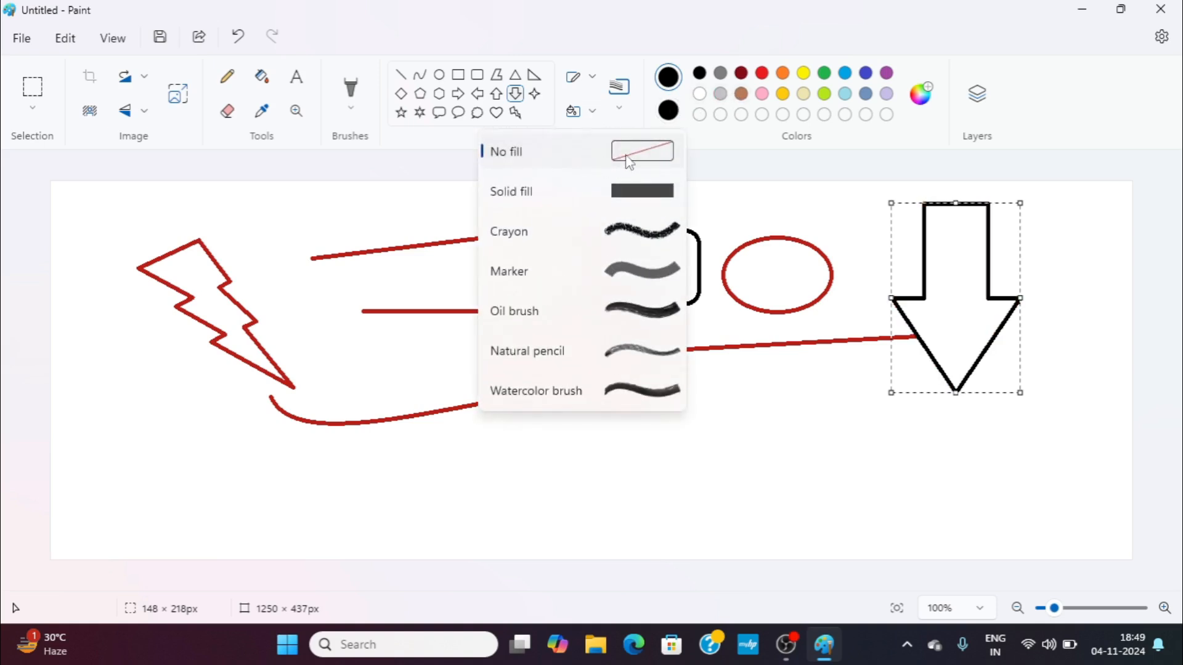
{"action": "left_click", "coordinate": [634, 201]}
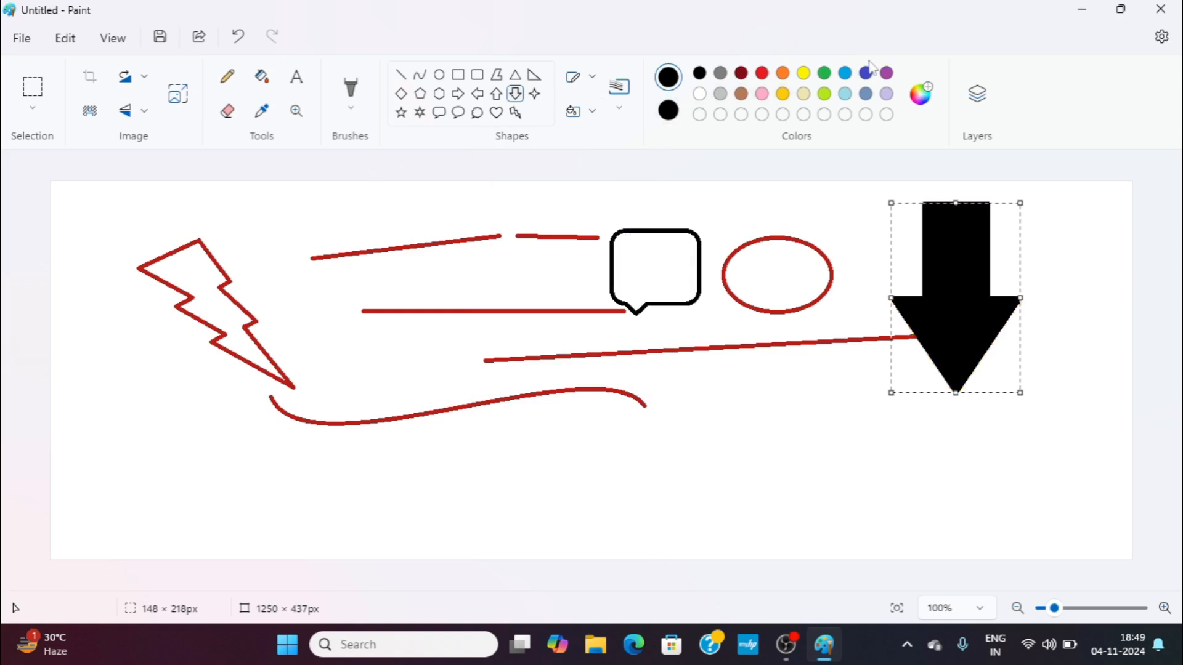
{"action": "left_click", "coordinate": [673, 114]}
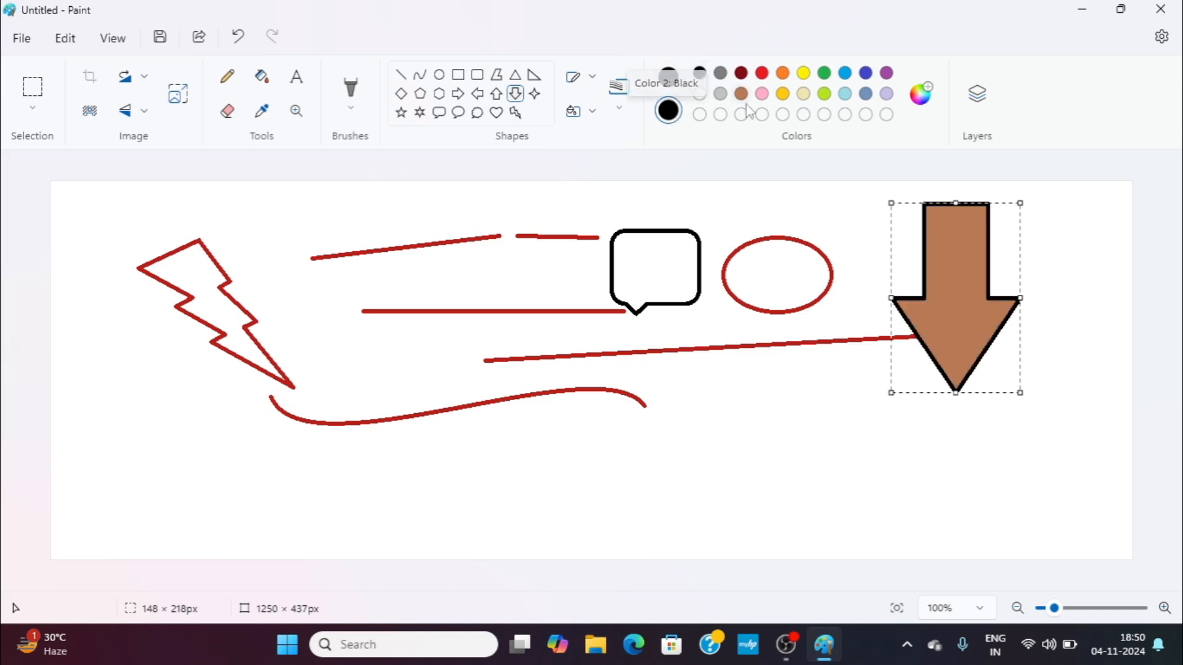
{"action": "left_click", "coordinate": [762, 96]}
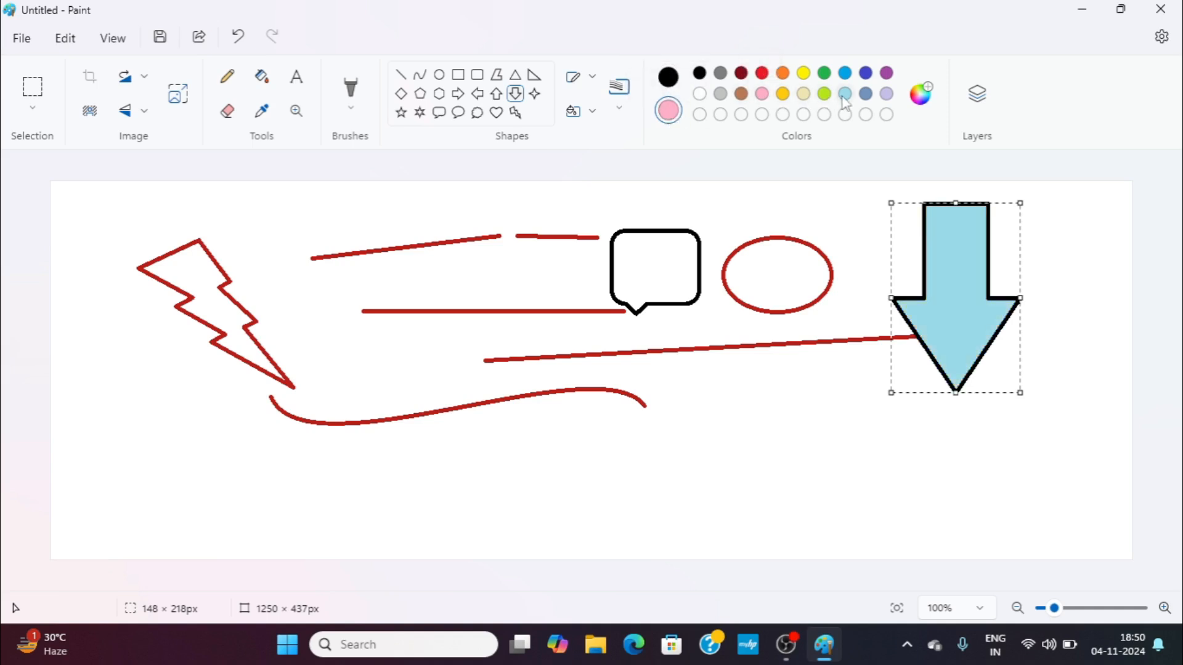
{"action": "left_click", "coordinate": [845, 94]}
{"action": "left_click", "coordinate": [582, 112]}
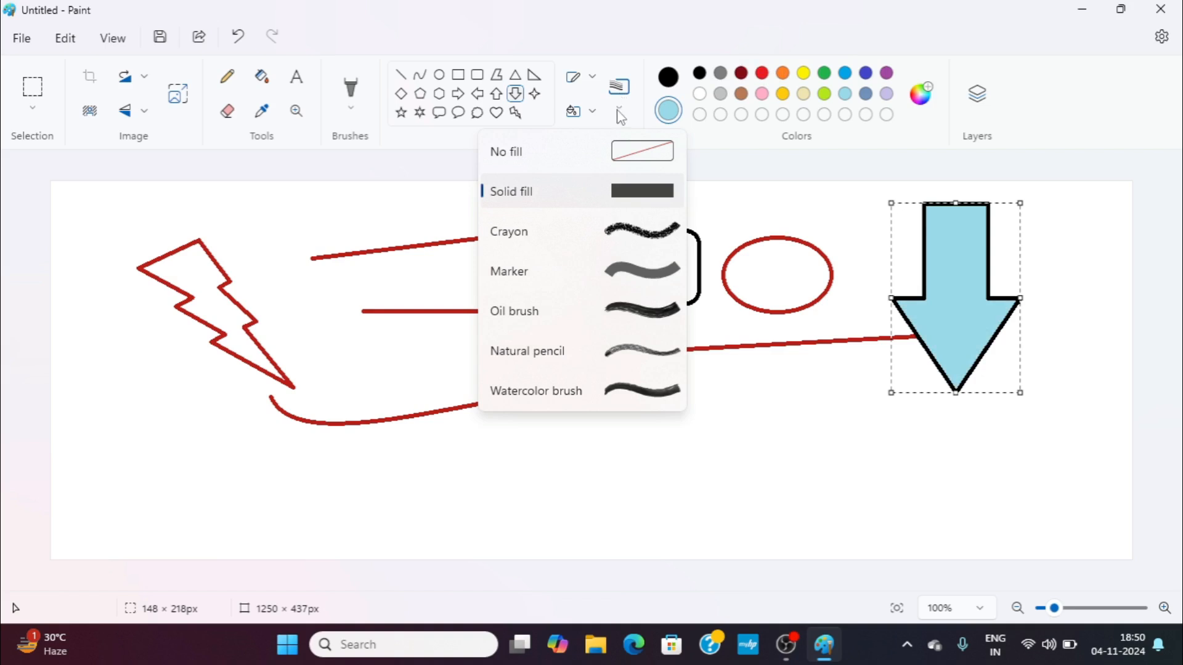
Examine the outline thicknesses available for the down arrow, from 1px to 8px.
{"action": "left_click", "coordinate": [733, 191]}
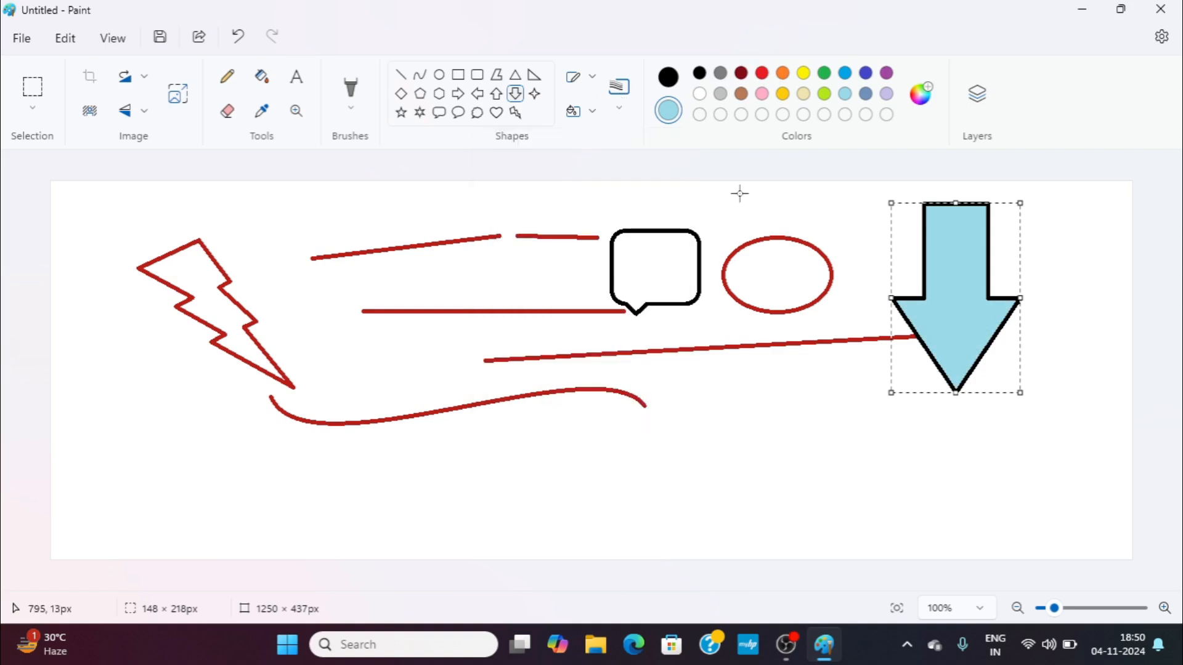
{"action": "left_click", "coordinate": [621, 106]}
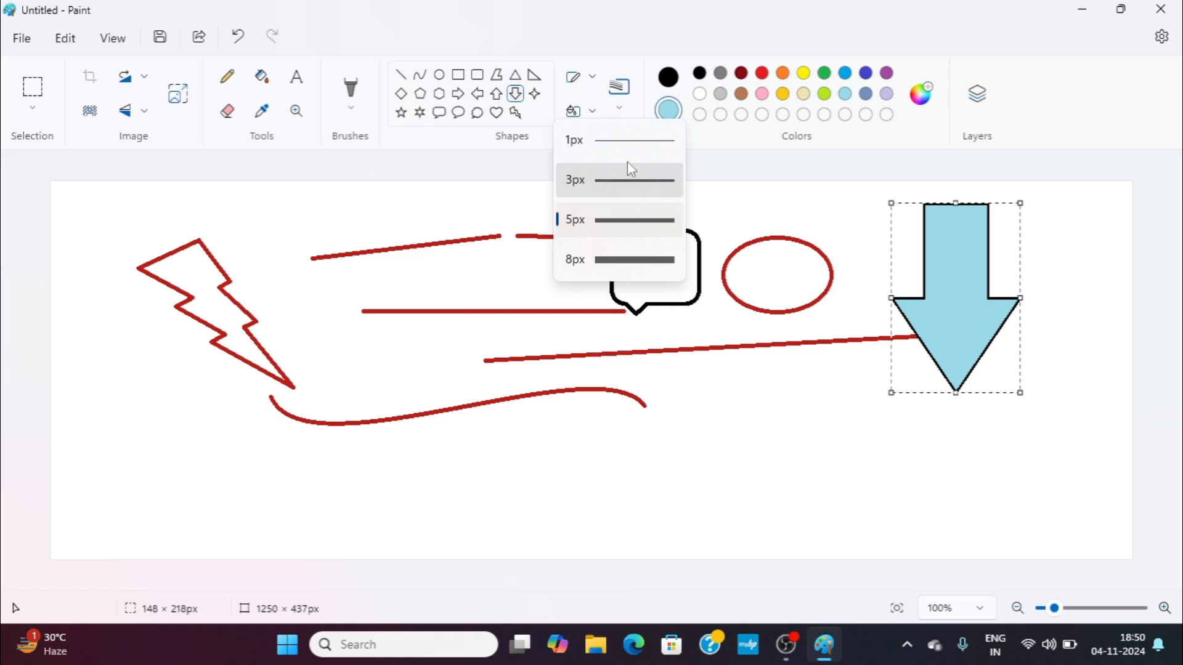
{"action": "left_click", "coordinate": [784, 185]}
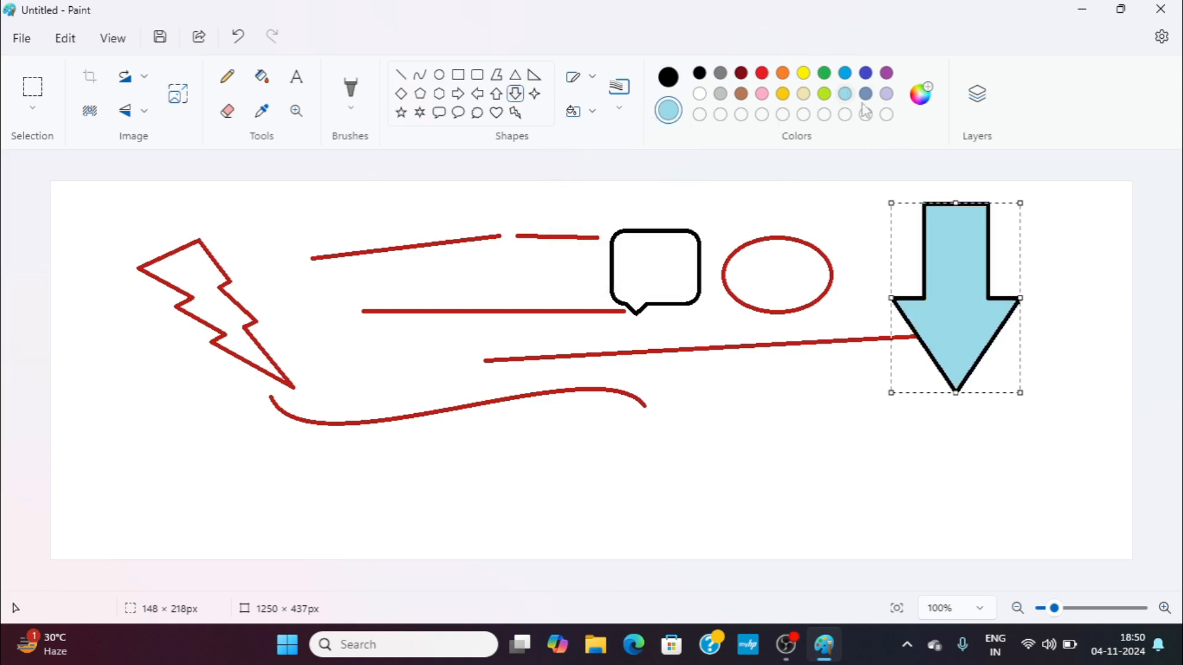
Define pink #EA05BA as a custom color, add it to the custom colors, and apply it as the down arrow's fill.
{"action": "left_click", "coordinate": [921, 97]}
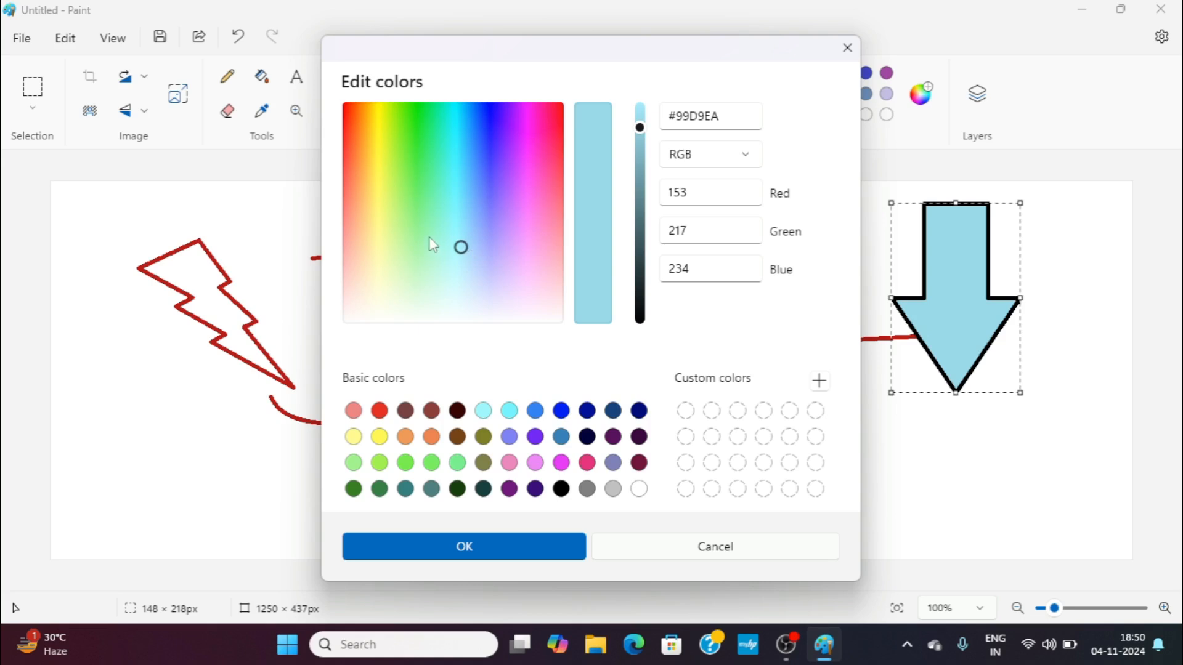
{"action": "left_click", "coordinate": [536, 107]}
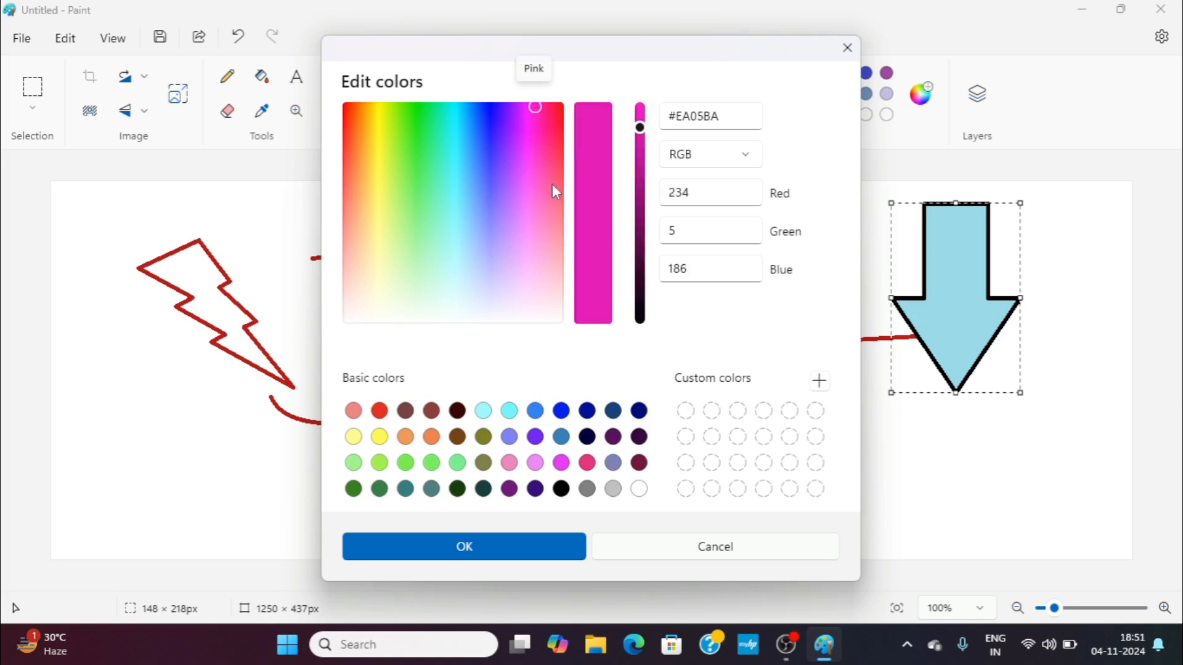
{"action": "left_click", "coordinate": [820, 384]}
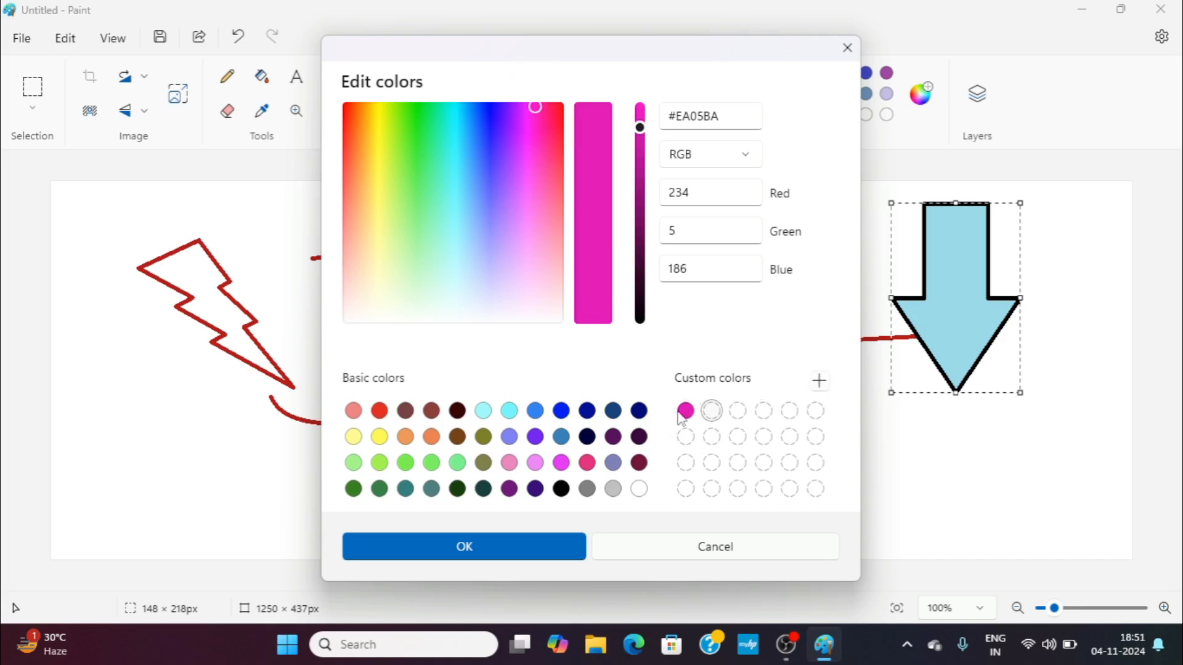
{"action": "left_click", "coordinate": [454, 556]}
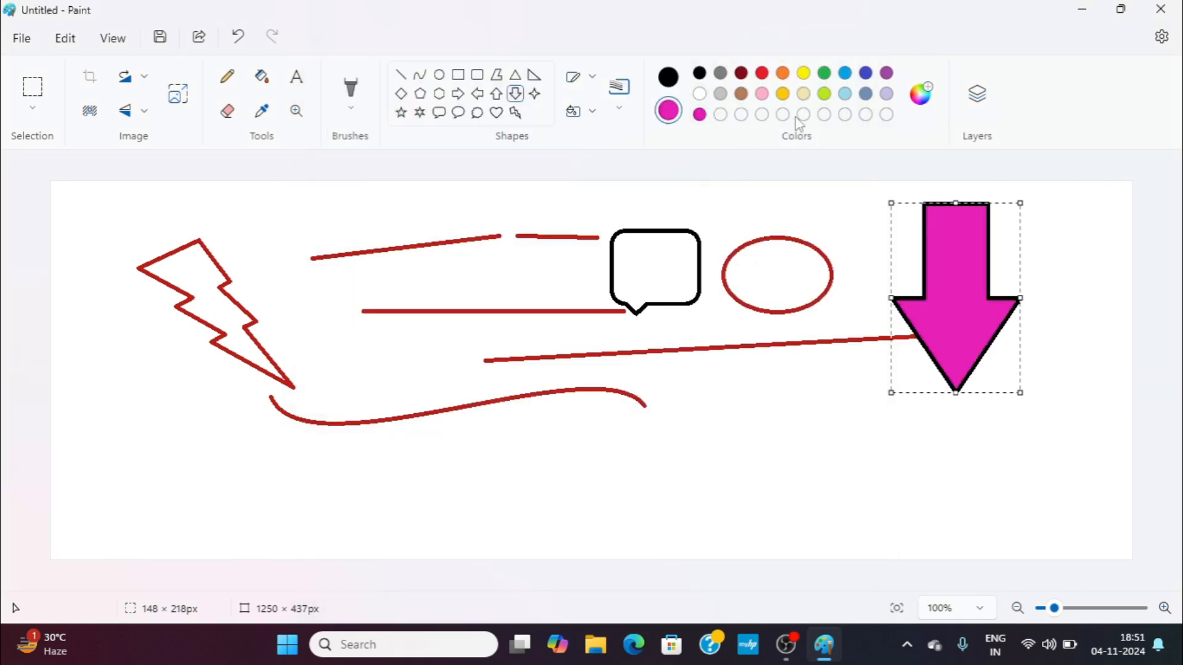
Define yellow #EAE706 as a second custom color, add it to the custom colors, and apply it as the down arrow's fill.
{"action": "left_click", "coordinate": [921, 94]}
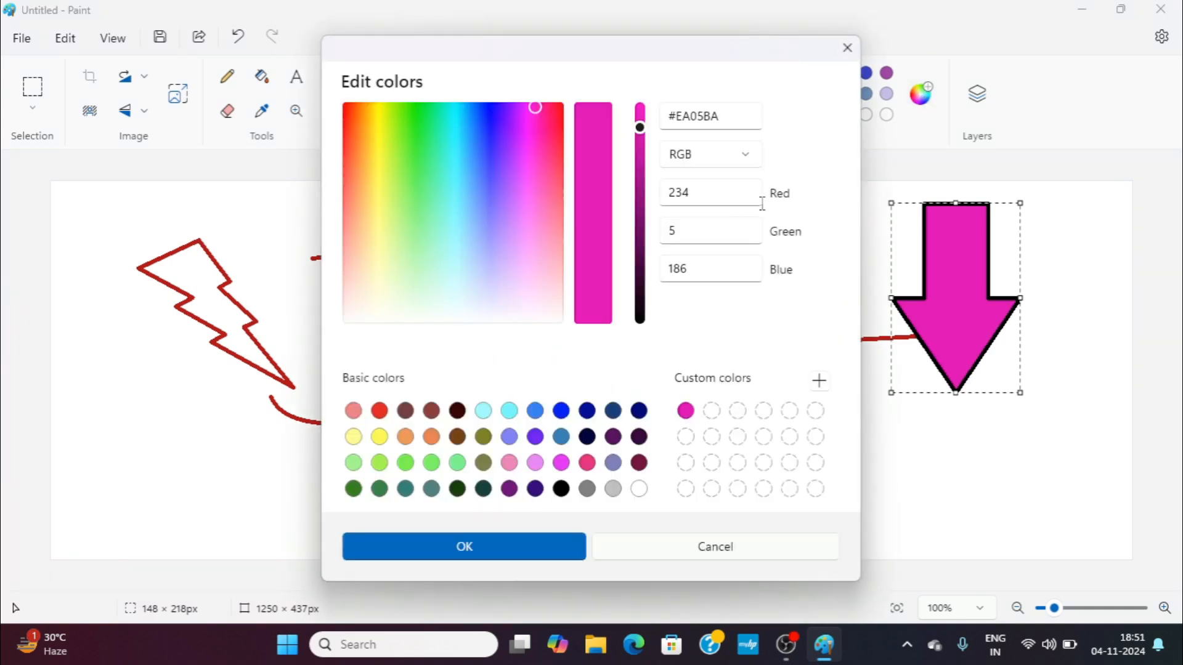
{"action": "left_click", "coordinate": [379, 108]}
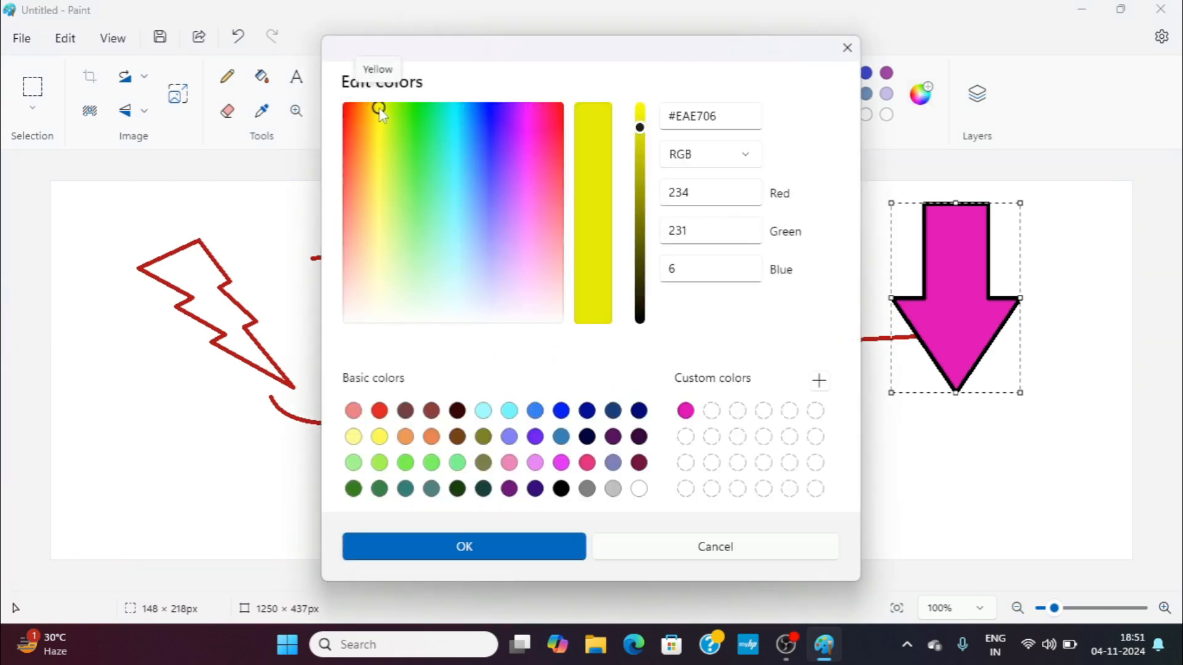
{"action": "left_click", "coordinate": [820, 382]}
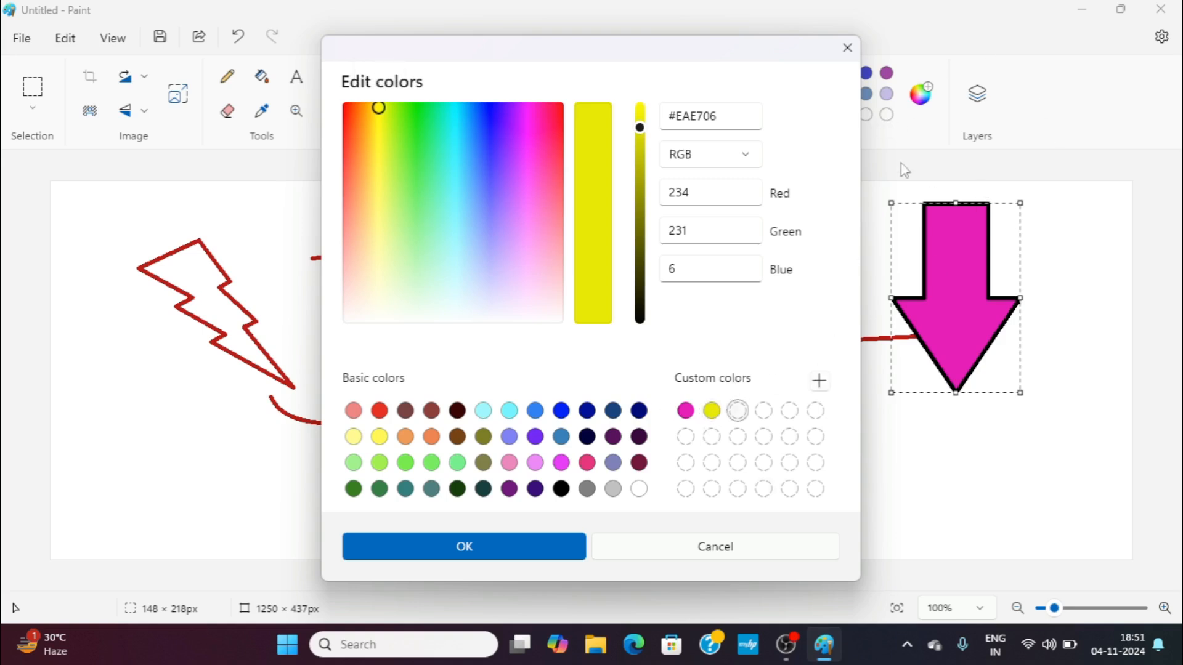
{"action": "left_click_drag", "start_coordinate": [764, 57], "coordinate": [487, 75]}
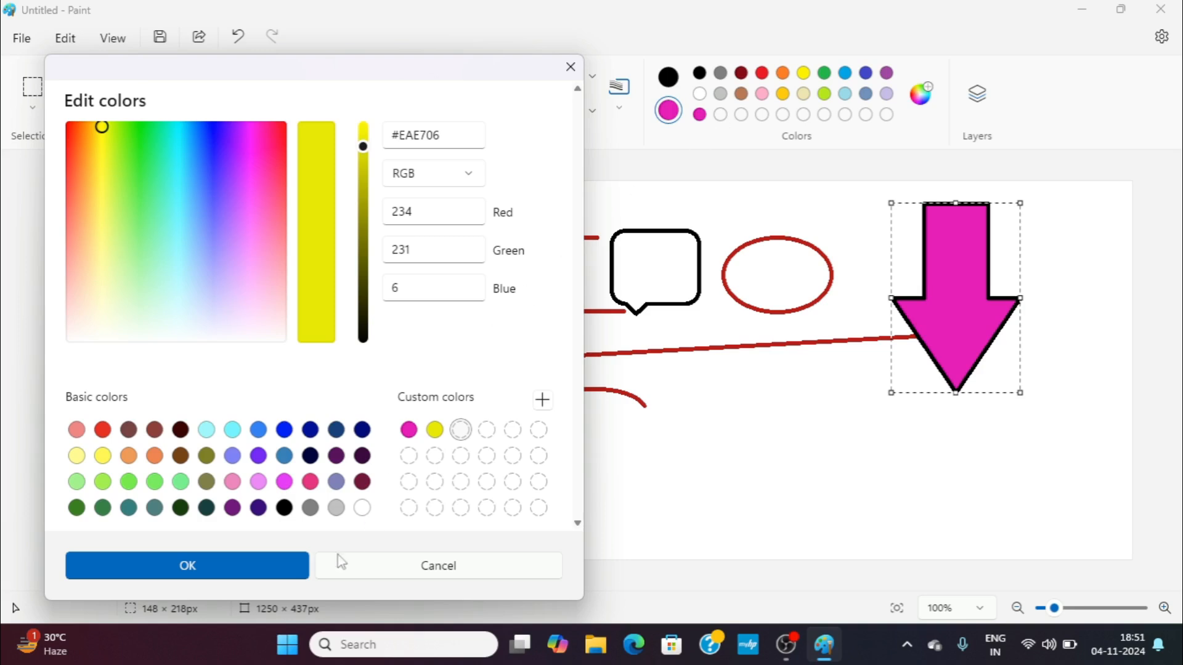
{"action": "left_click", "coordinate": [283, 570]}
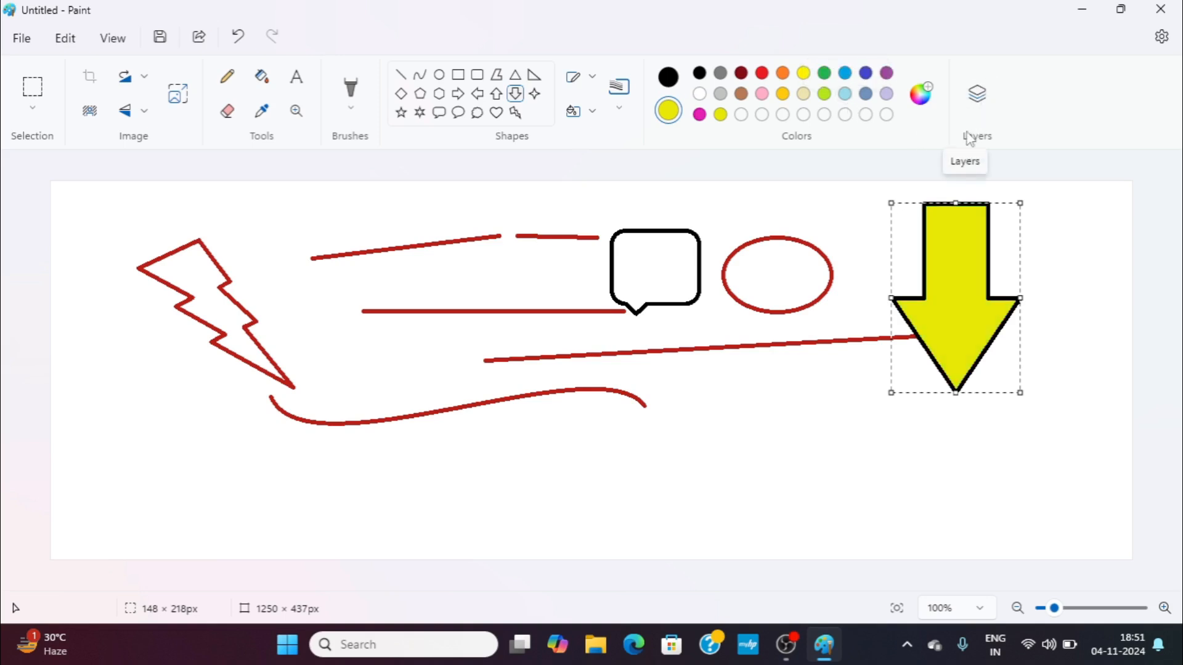
Clear the entire canvas and draw a black-outlined rectangle about 236 × 246 px with a white fill.
{"action": "key", "text": "ctrl+a"}
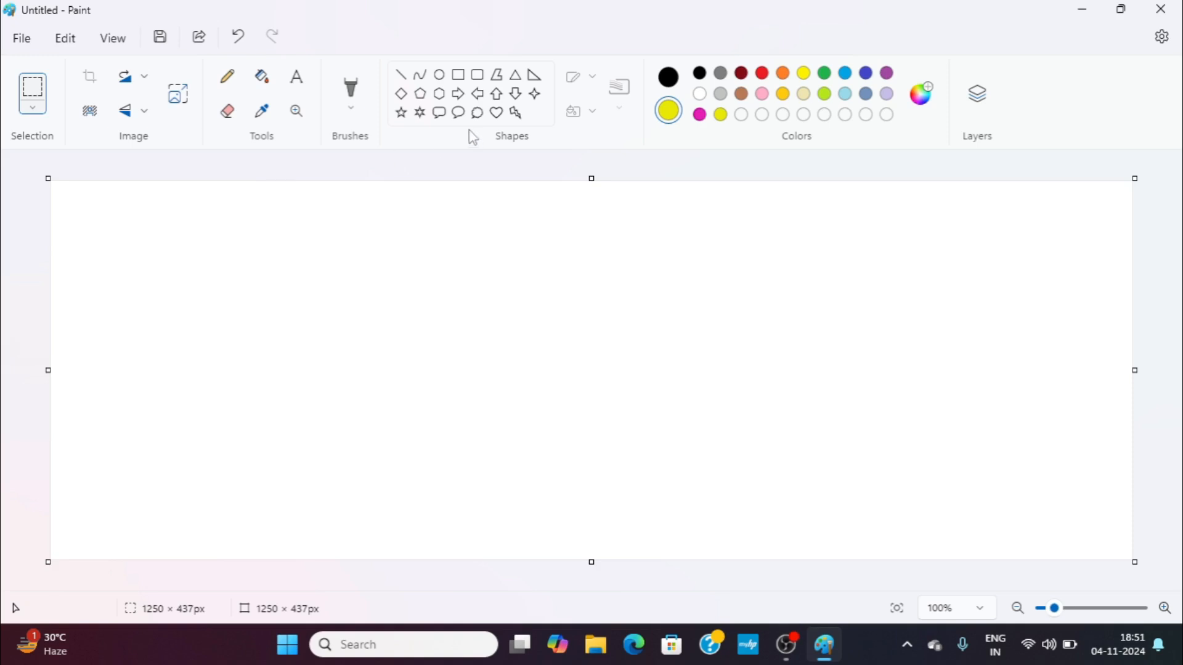
{"action": "left_click", "coordinate": [465, 79]}
{"action": "left_click_drag", "start_coordinate": [273, 230], "coordinate": [481, 445]}
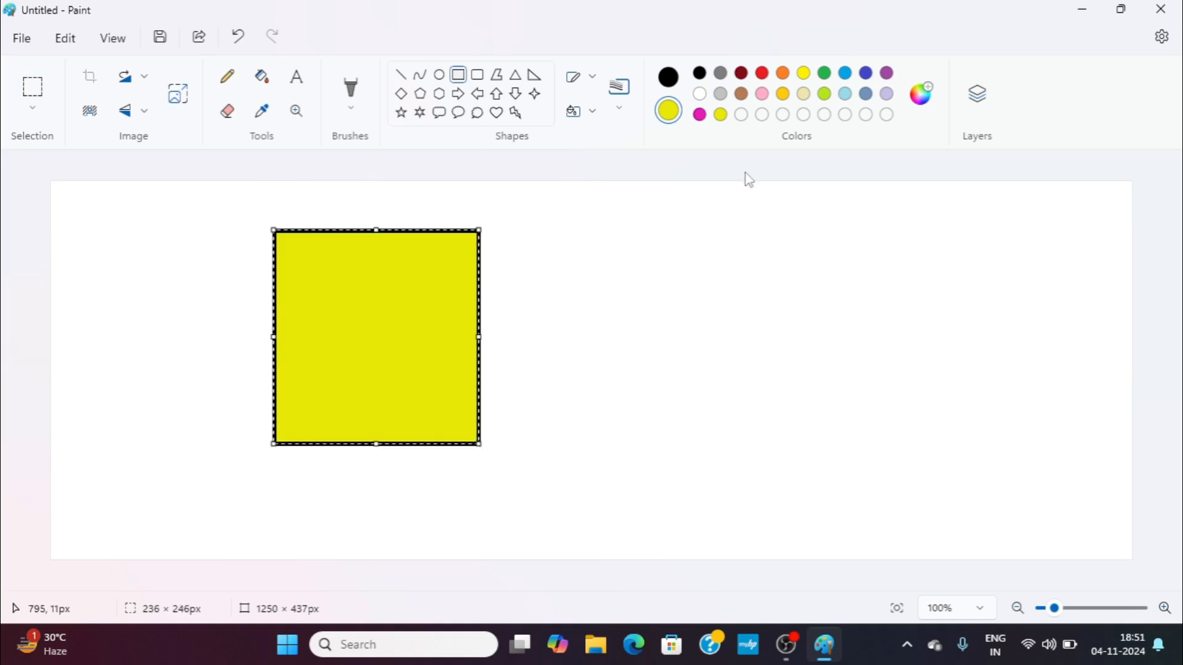
{"action": "left_click", "coordinate": [701, 95]}
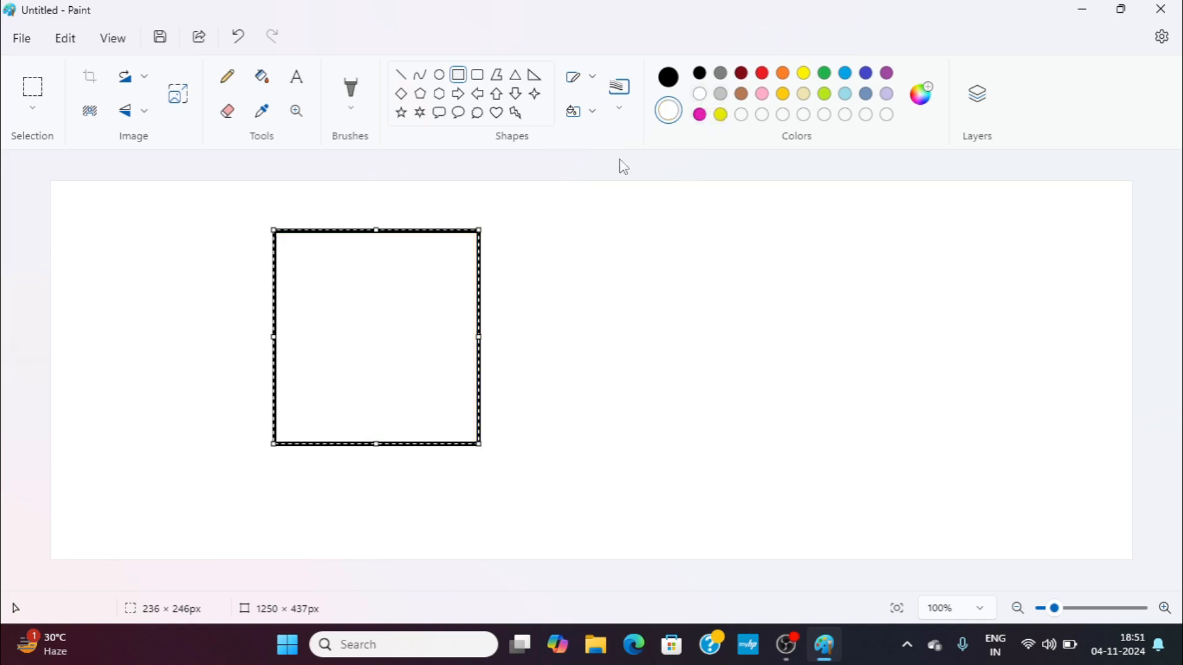
Draw a white-filled right arrow about 257 × 98 px starting at the rectangle's right edge.
{"action": "left_click", "coordinate": [458, 94]}
{"action": "left_click_drag", "start_coordinate": [480, 286], "coordinate": [703, 372]}
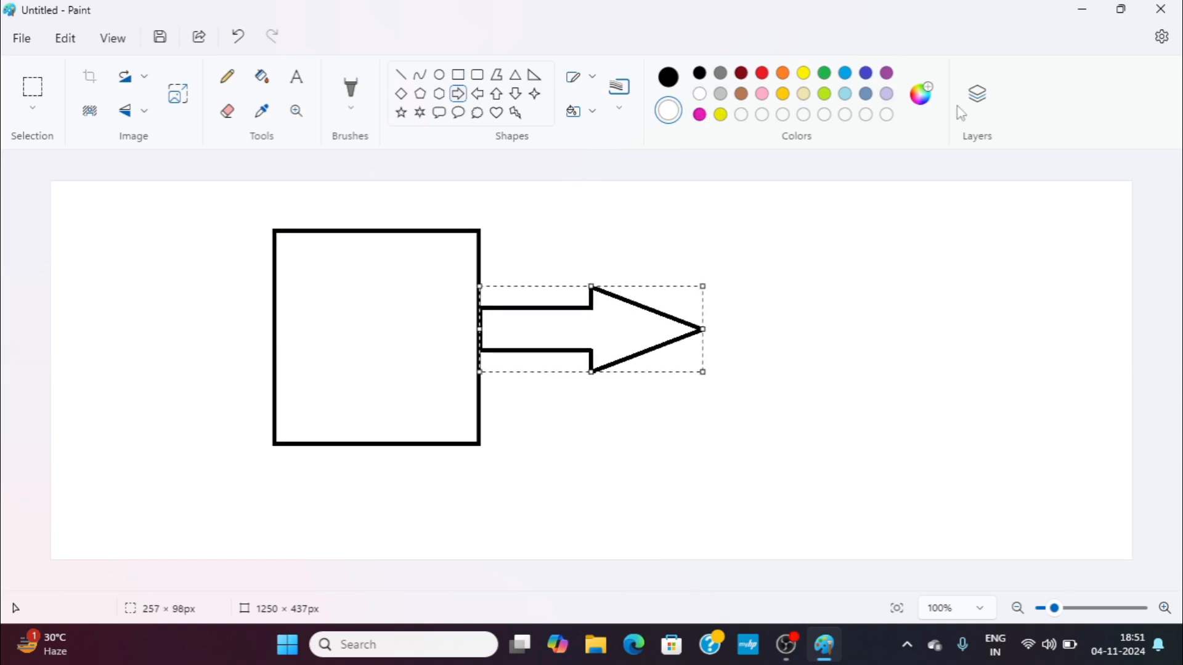
Display the layers, then hide the layer with the rectangle and arrow and show it again.
{"action": "left_click", "coordinate": [983, 103]}
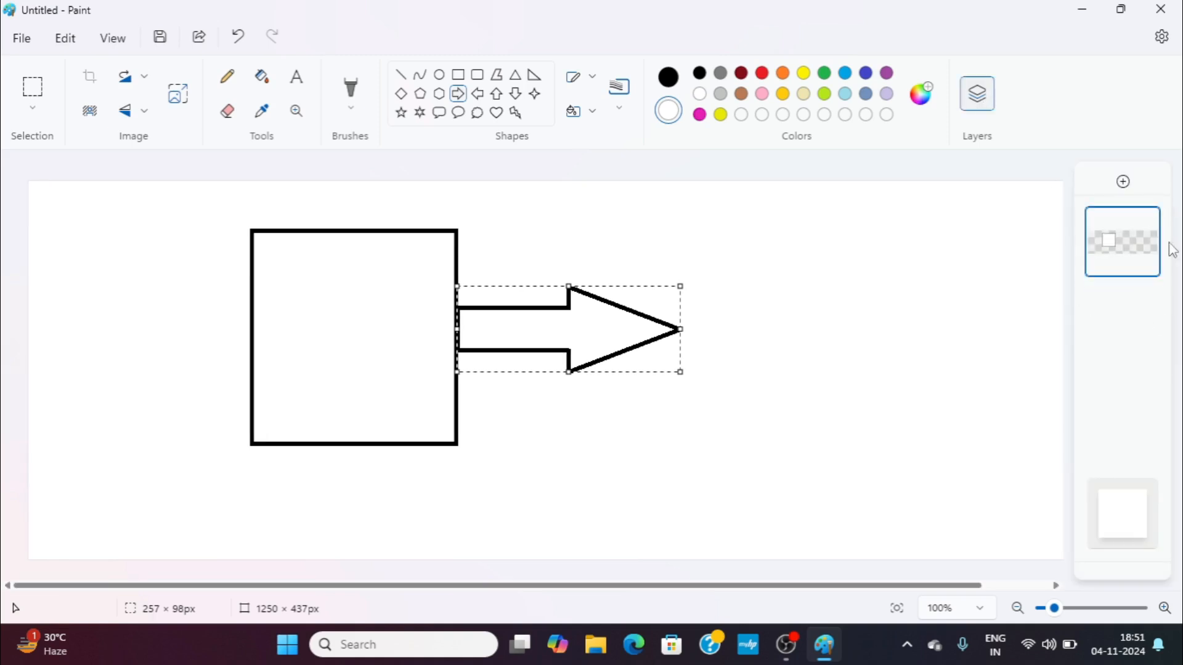
{"action": "mouse_move", "coordinate": [1123, 250]}
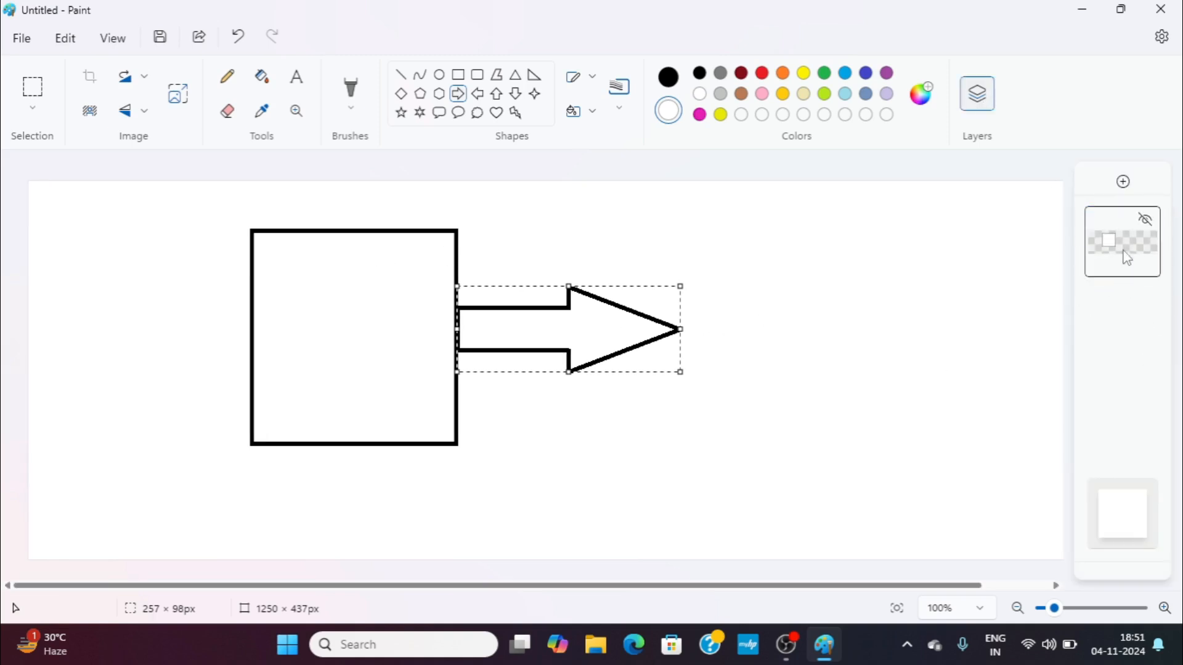
{"action": "left_click", "coordinate": [1147, 221]}
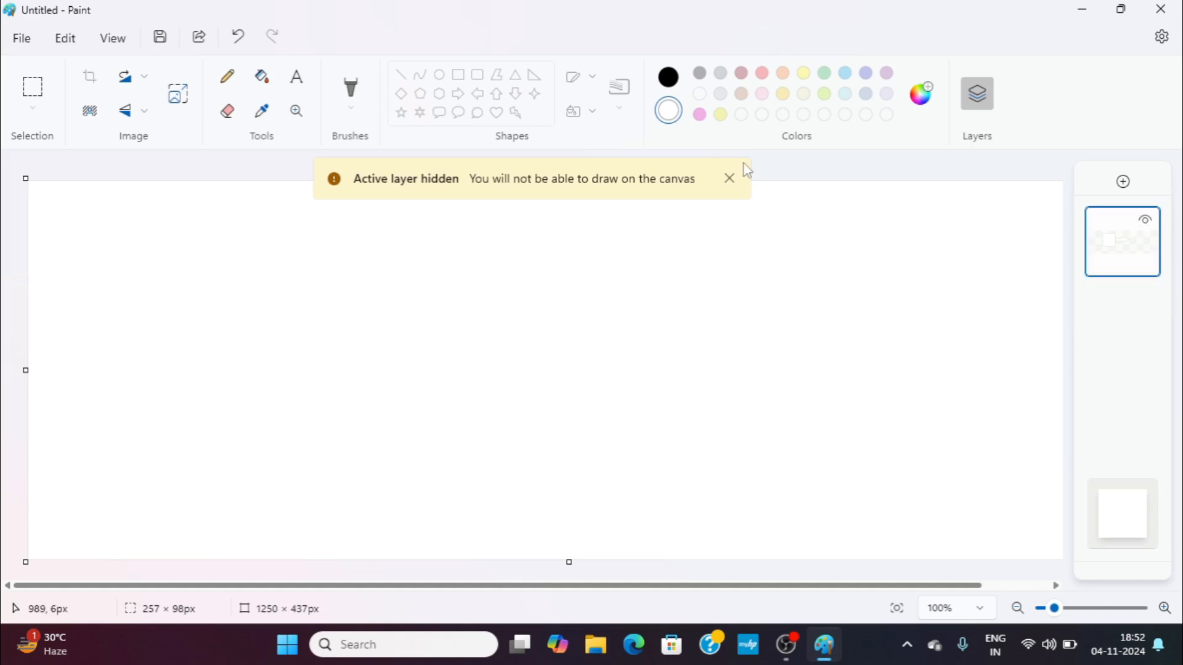
{"action": "left_click", "coordinate": [1146, 222]}
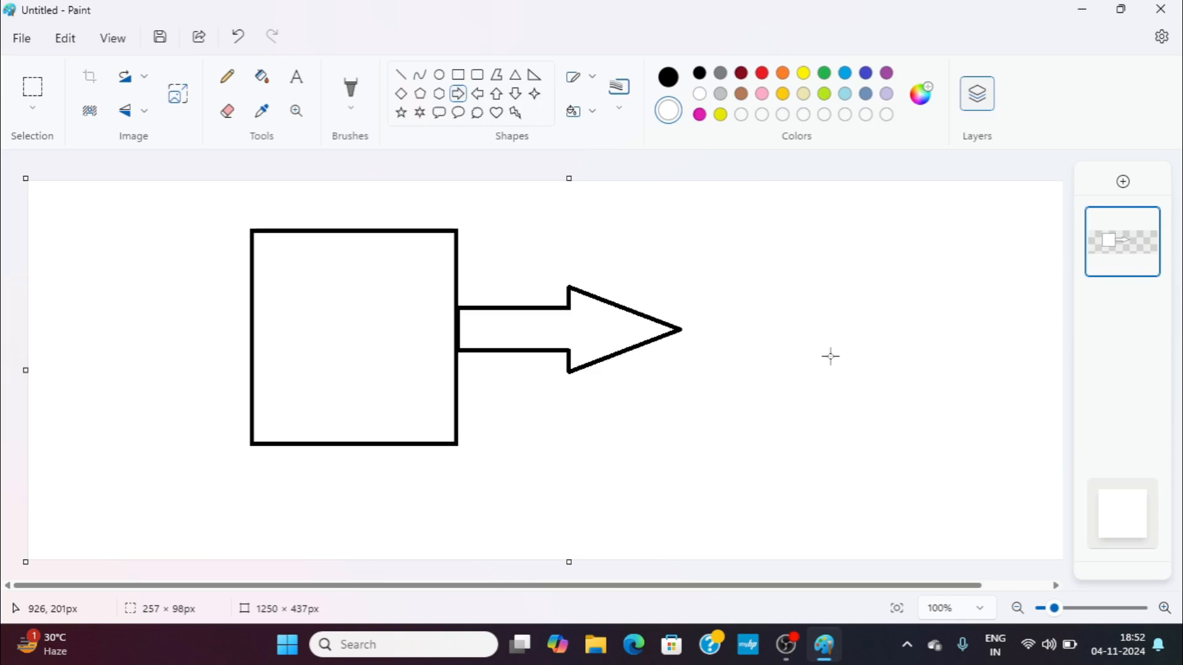
Add a new layer and draw on it a four-point star about 198 × 234 px and a heart about 120 × 155 px.
{"action": "left_click", "coordinate": [1123, 181]}
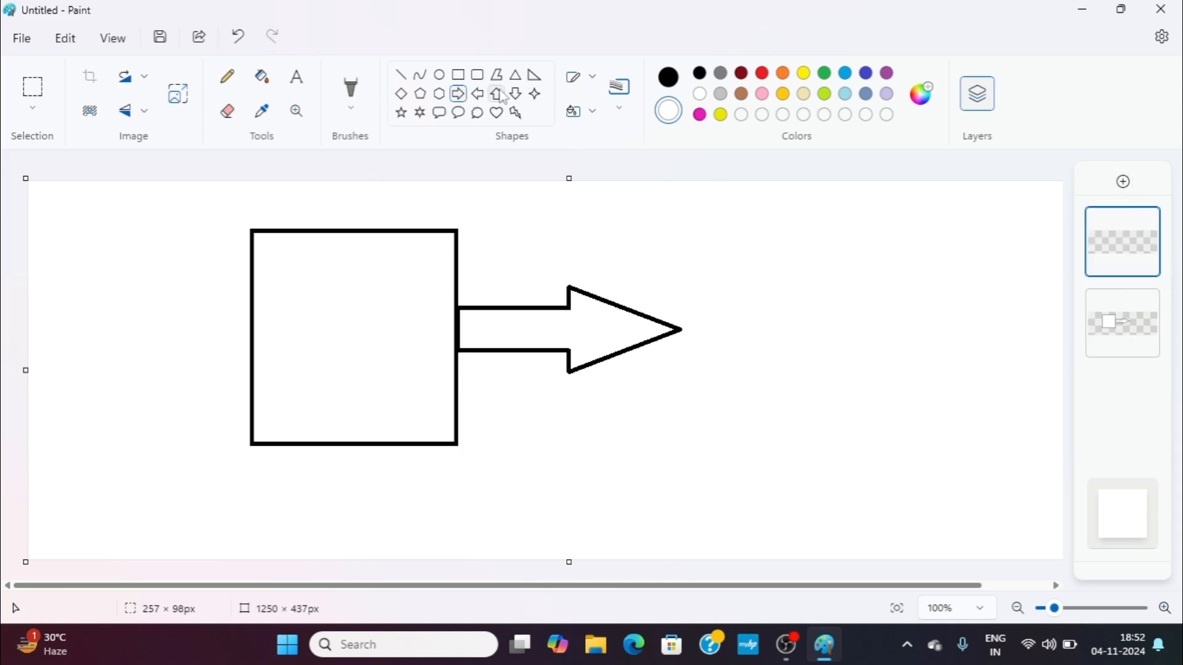
{"action": "left_click", "coordinate": [534, 93]}
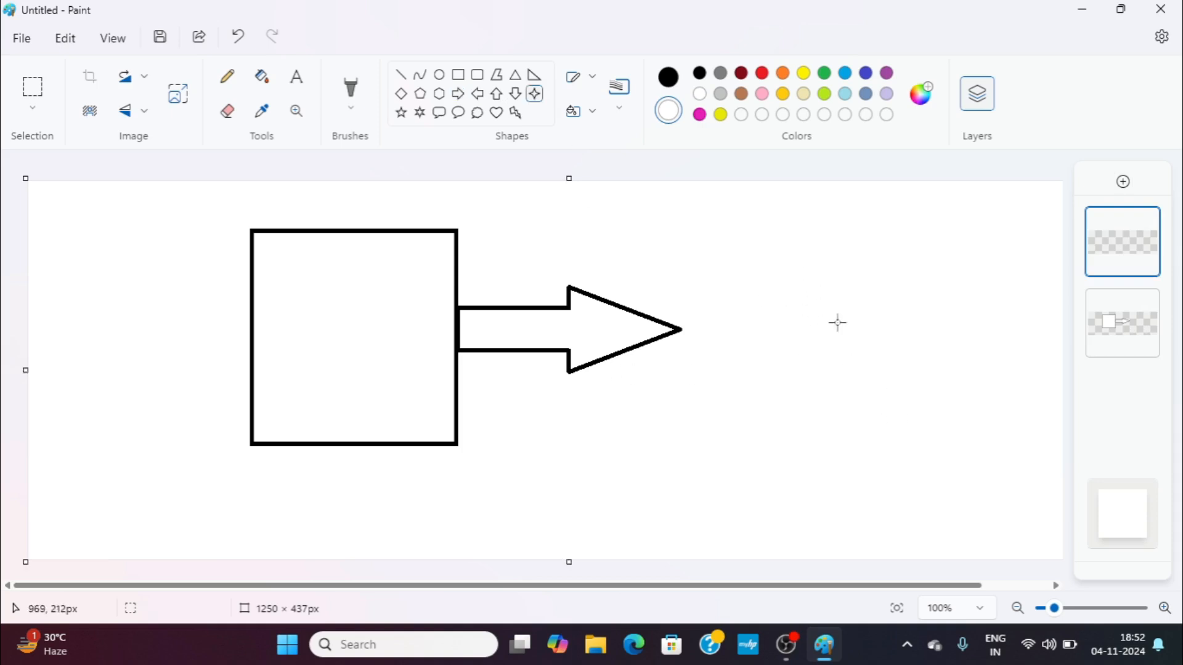
{"action": "left_click_drag", "start_coordinate": [755, 232], "coordinate": [932, 441]}
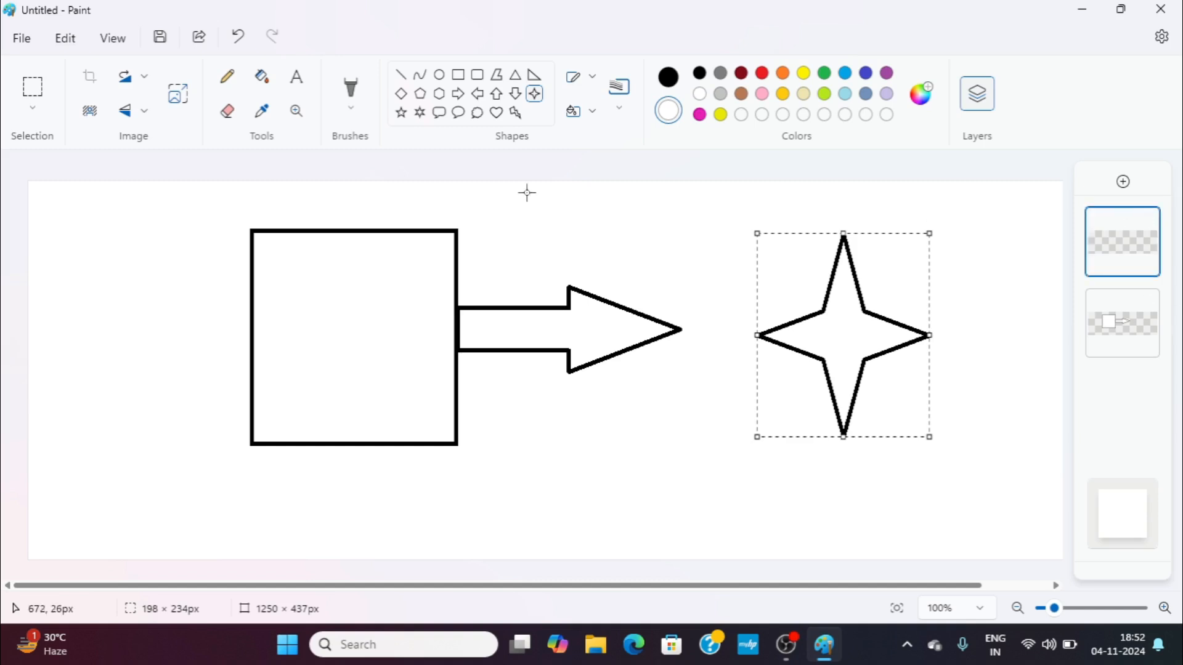
{"action": "left_click", "coordinate": [496, 112]}
{"action": "left_click_drag", "start_coordinate": [623, 211], "coordinate": [728, 347]}
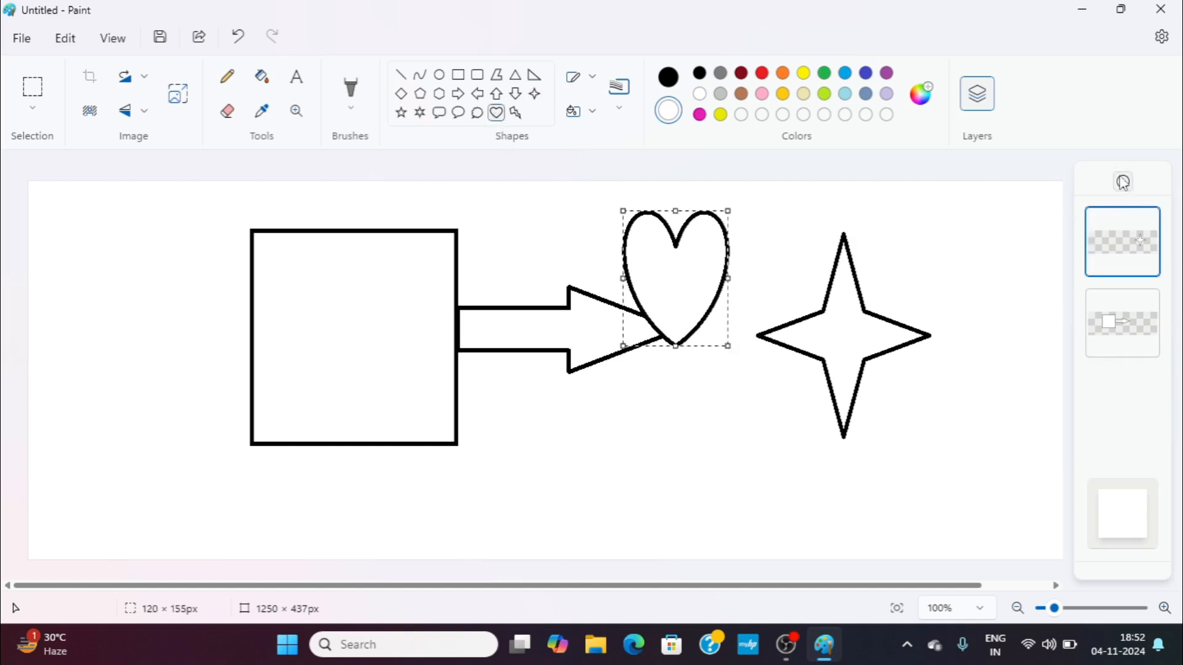
Add a third layer and import the birds picture from the Desktop onto the canvas.
{"action": "left_click", "coordinate": [1122, 188]}
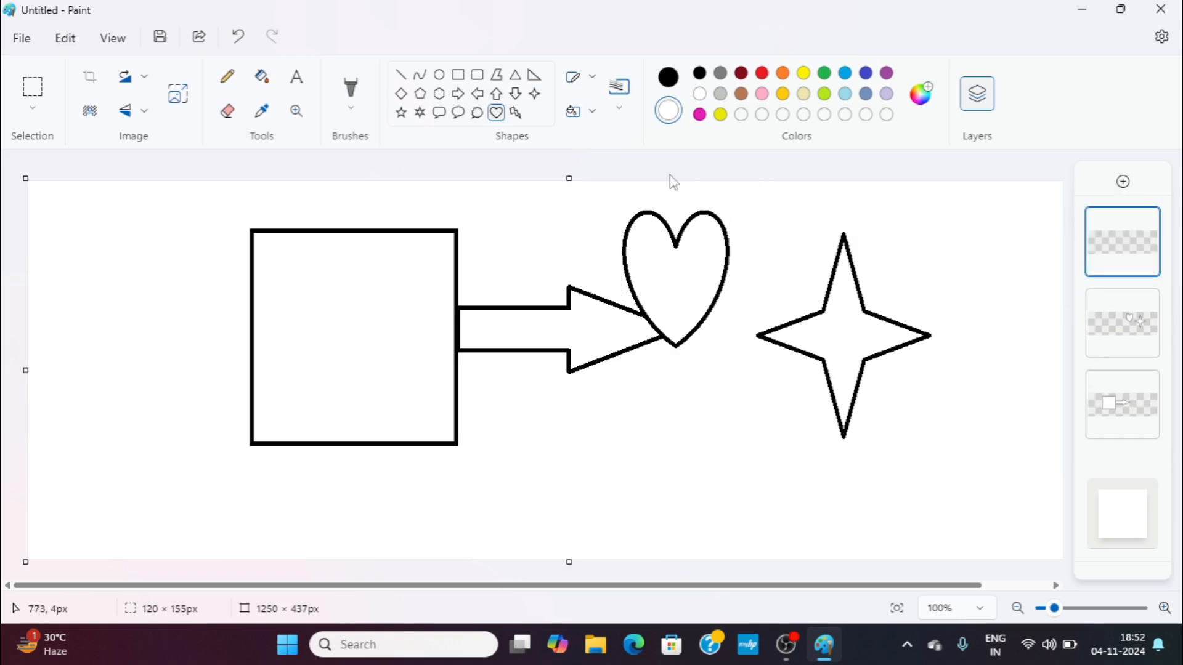
{"action": "left_click", "coordinate": [21, 38]}
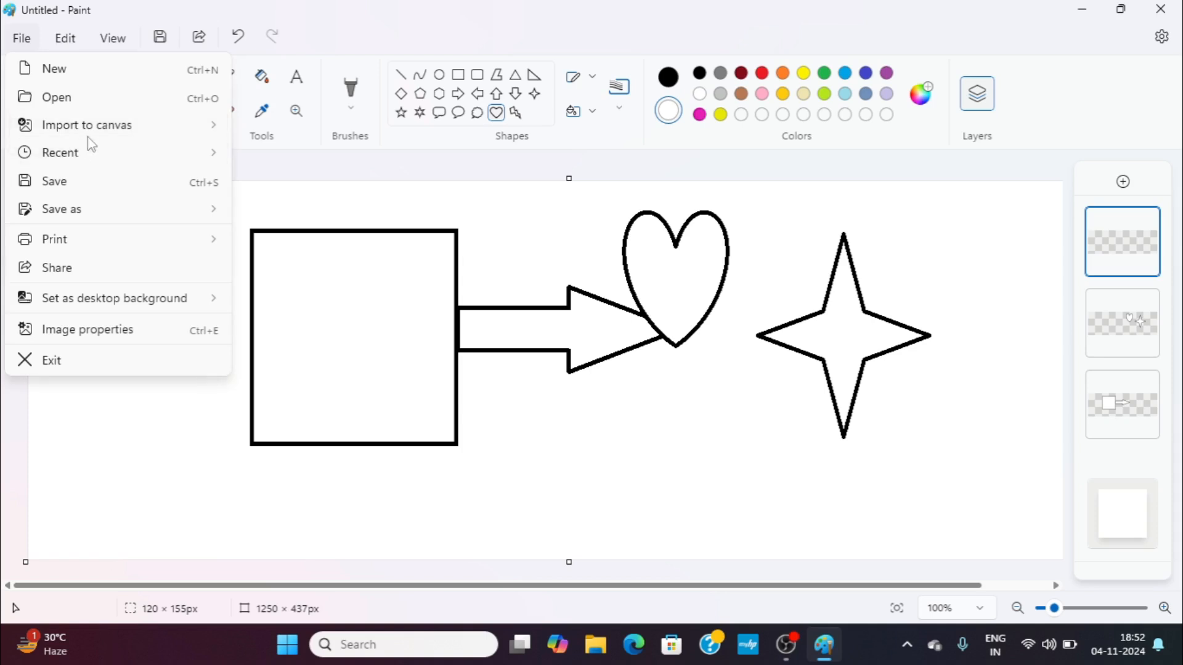
{"action": "mouse_move", "coordinate": [93, 132]}
{"action": "left_click", "coordinate": [296, 133]}
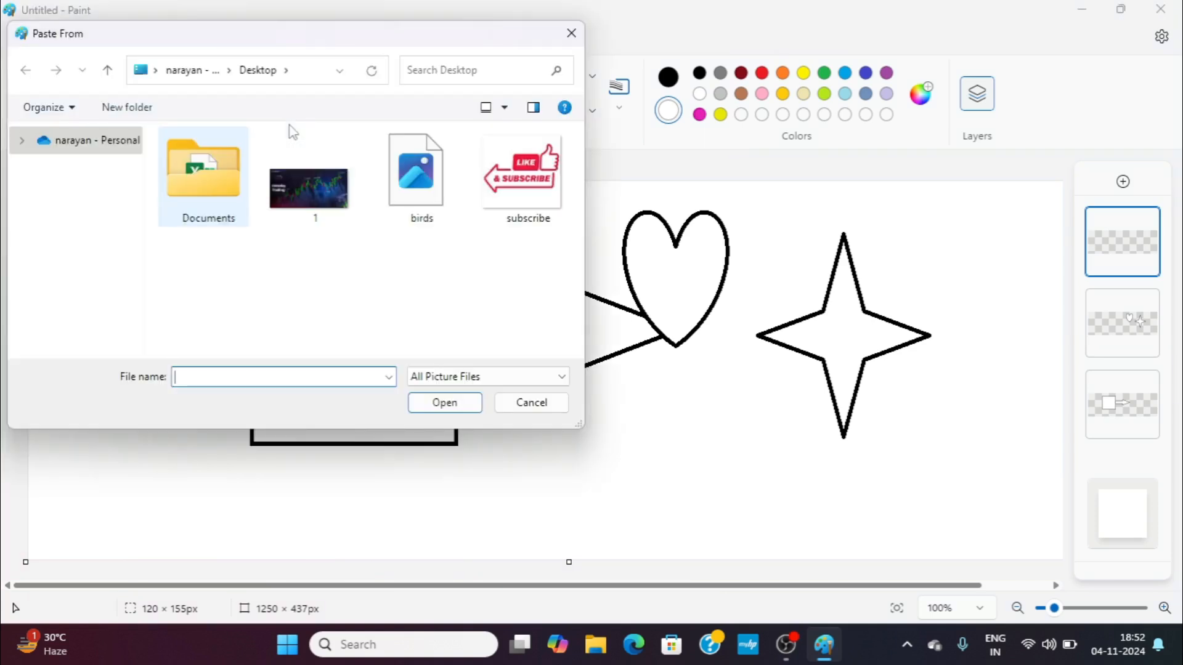
{"action": "left_click", "coordinate": [416, 173]}
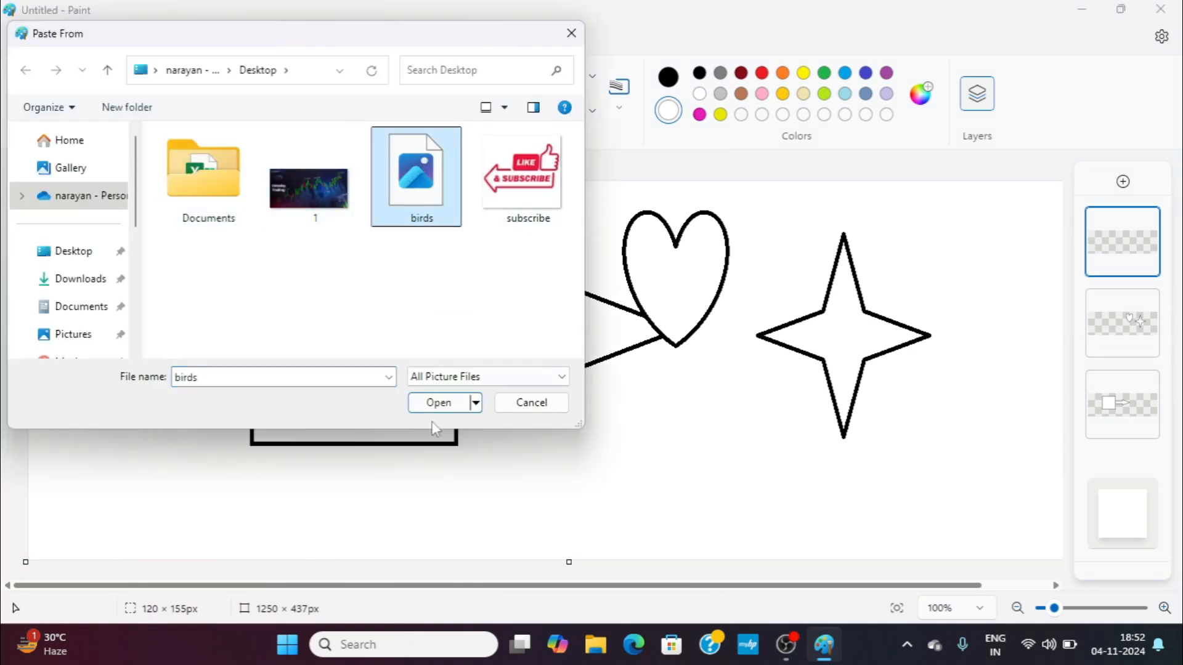
{"action": "left_click", "coordinate": [438, 403]}
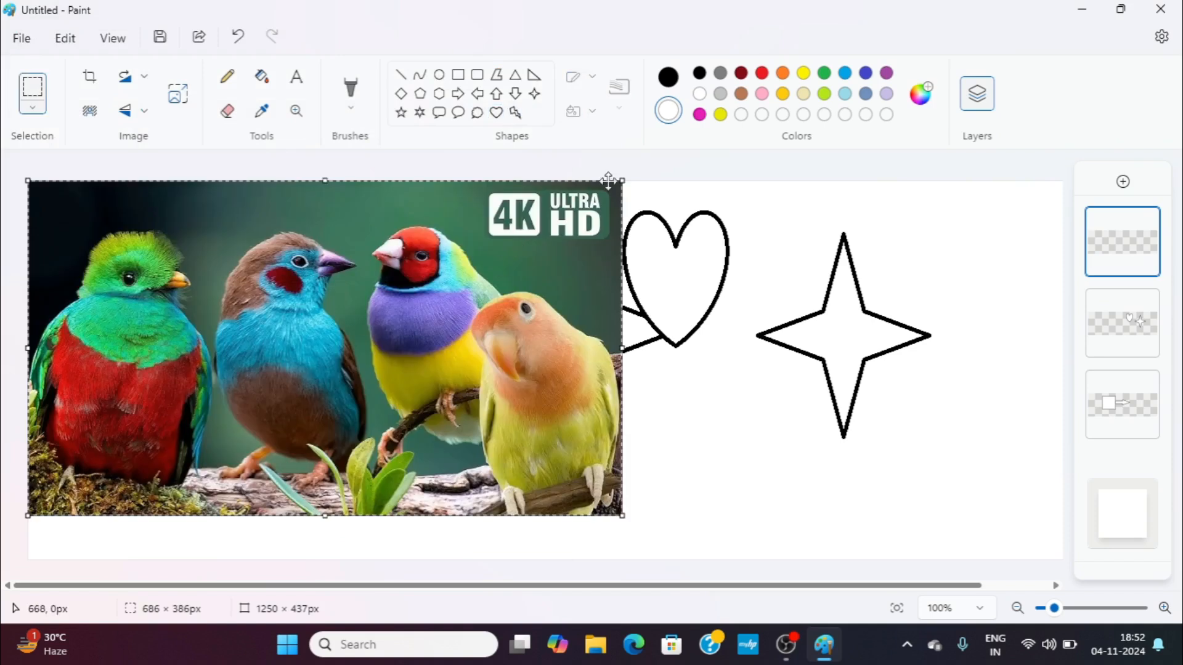
Shrink the birds picture to about 238 × 222 px and move it up beside the rectangle's left edge.
{"action": "left_click_drag", "start_coordinate": [618, 183], "coordinate": [235, 321]}
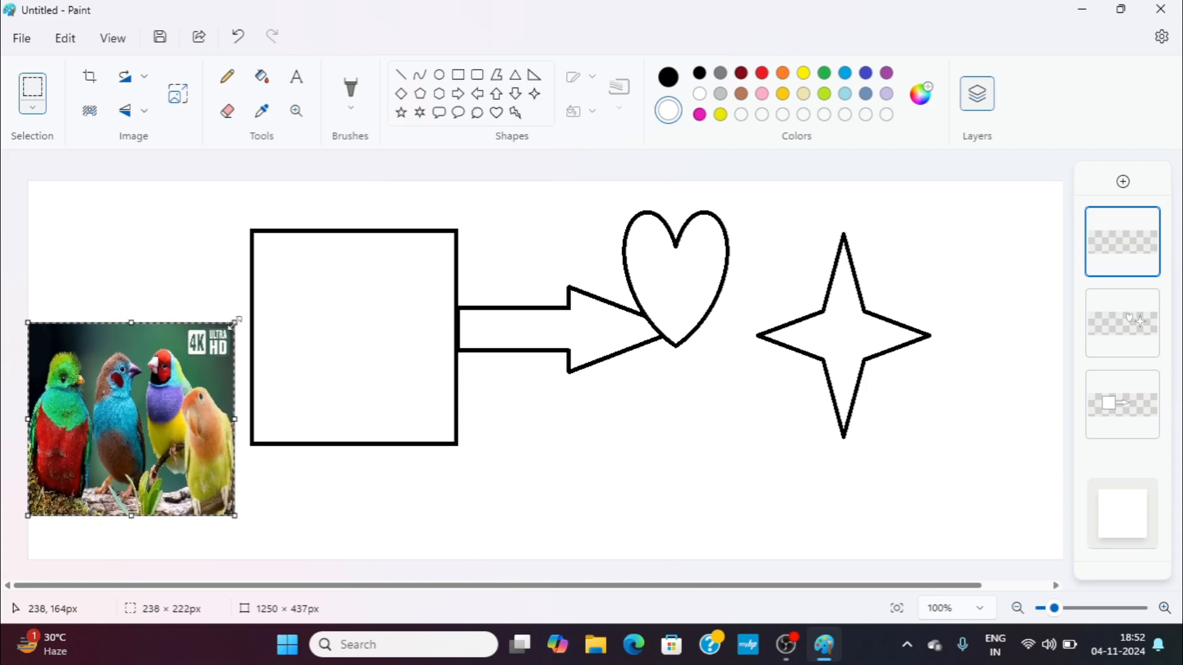
{"action": "left_click", "coordinate": [1132, 237]}
{"action": "left_click_drag", "start_coordinate": [143, 382], "coordinate": [138, 292]}
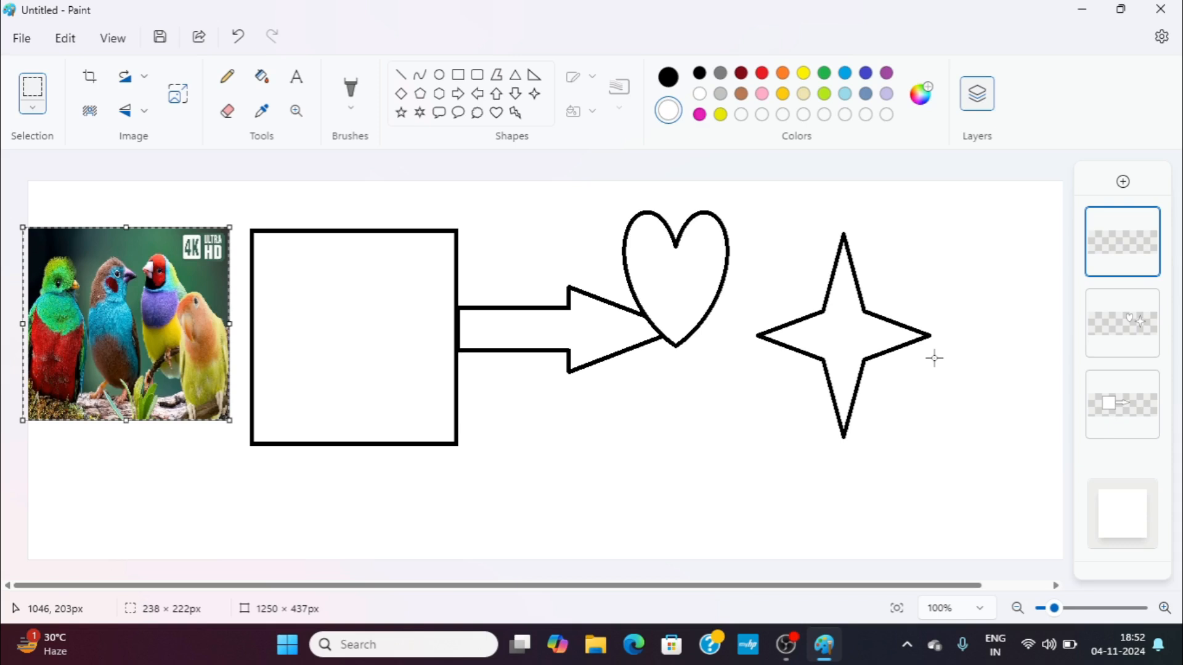
Try to delete the birds picture with a rectangular selection while the layer with the heart and star is active.
{"action": "left_click", "coordinate": [1130, 343]}
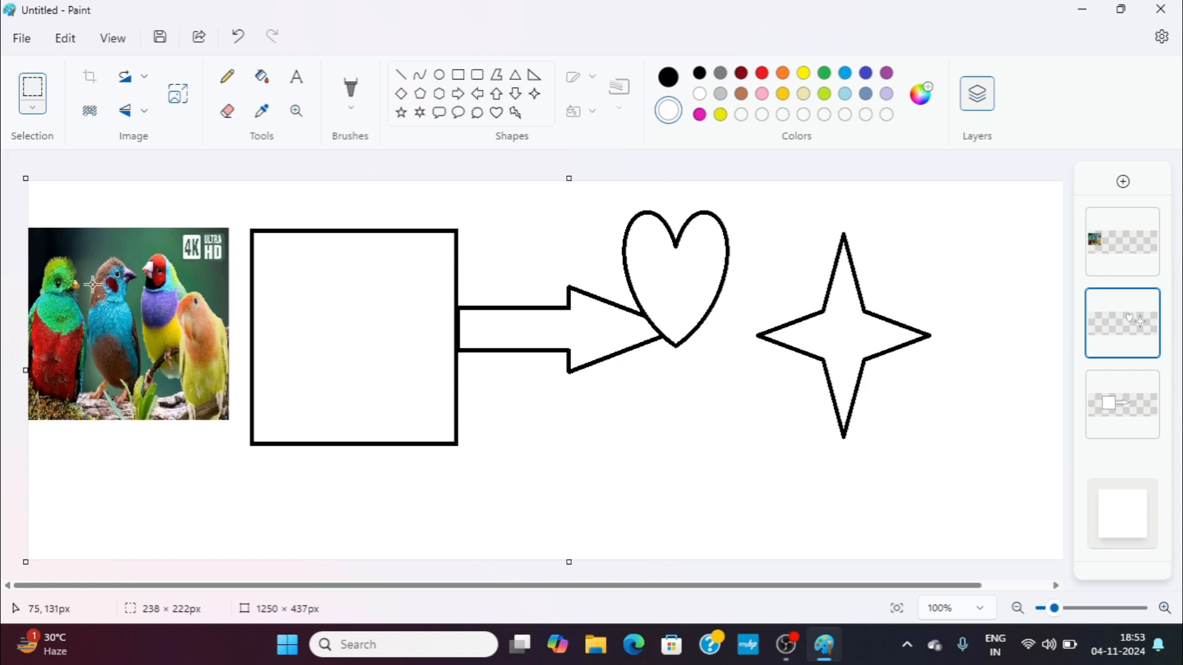
{"action": "left_click_drag", "start_coordinate": [39, 216], "coordinate": [240, 434]}
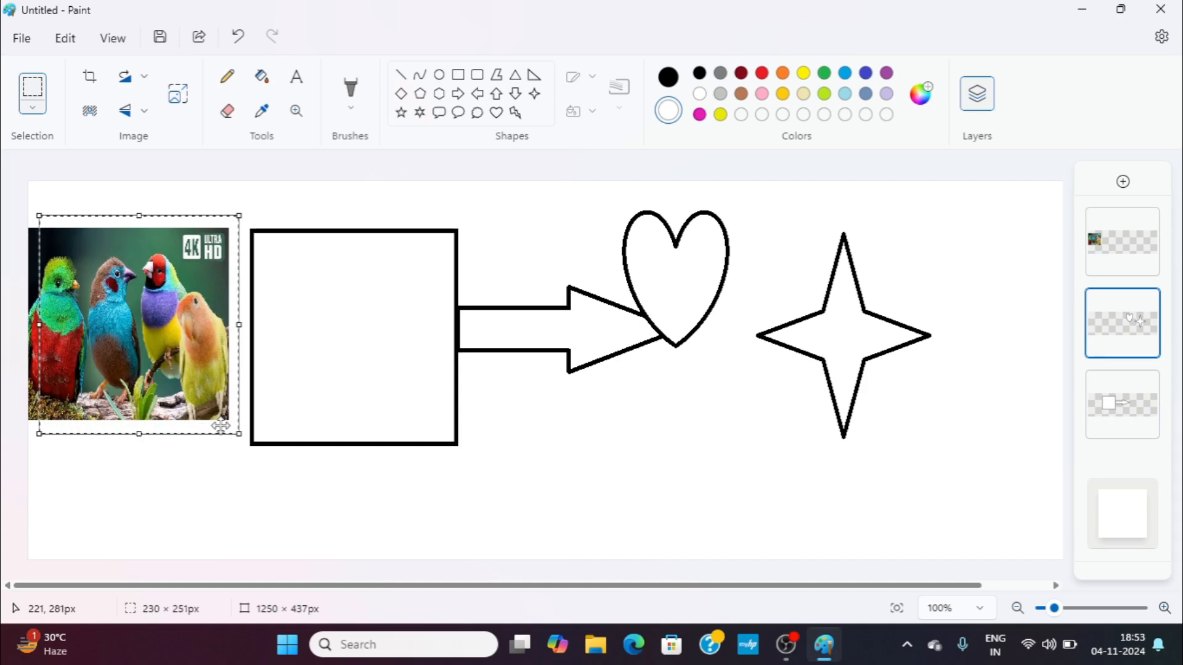
{"action": "key", "text": "Escape"}
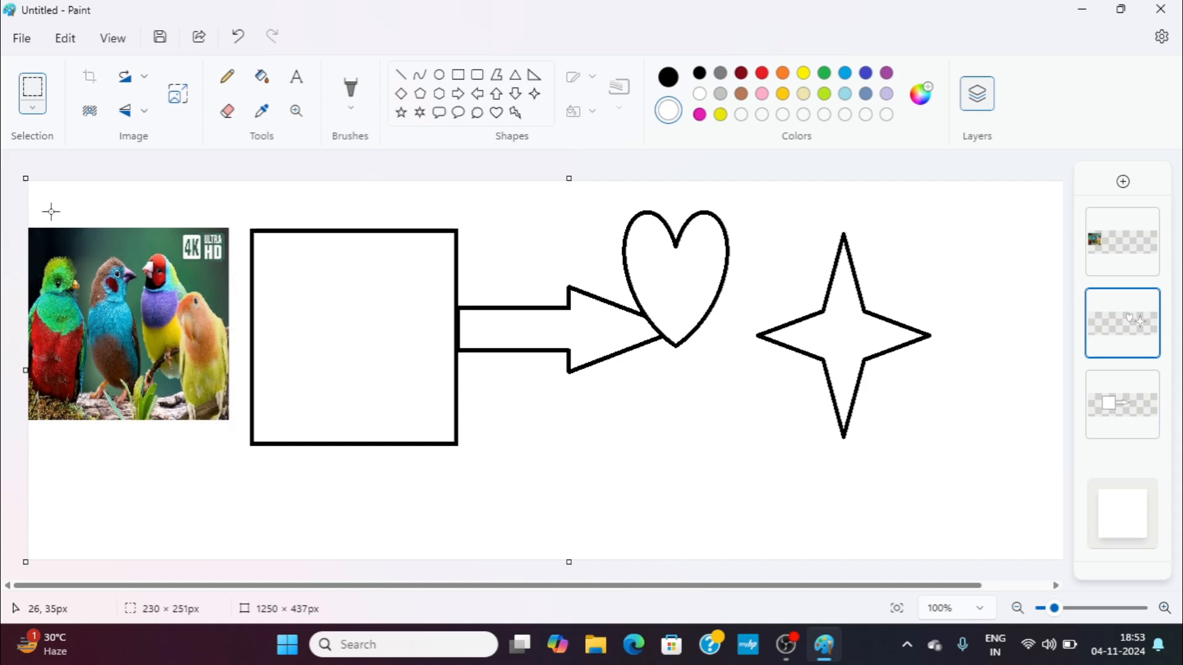
{"action": "left_click_drag", "start_coordinate": [51, 211], "coordinate": [236, 455]}
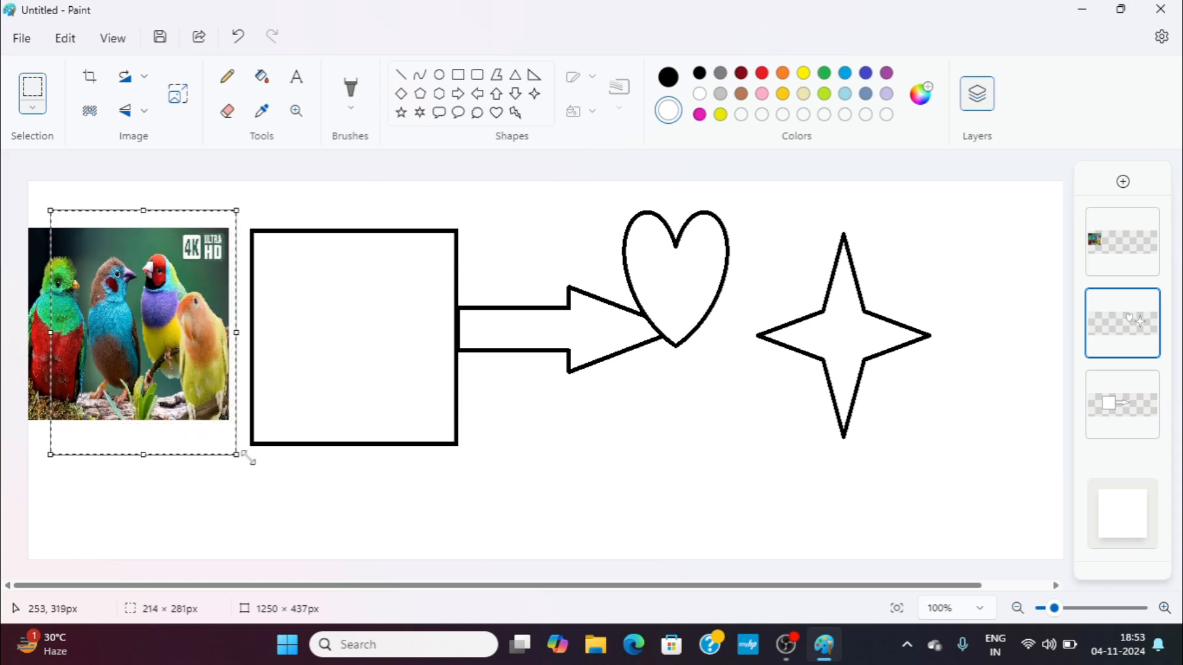
{"action": "left_click", "coordinate": [34, 114]}
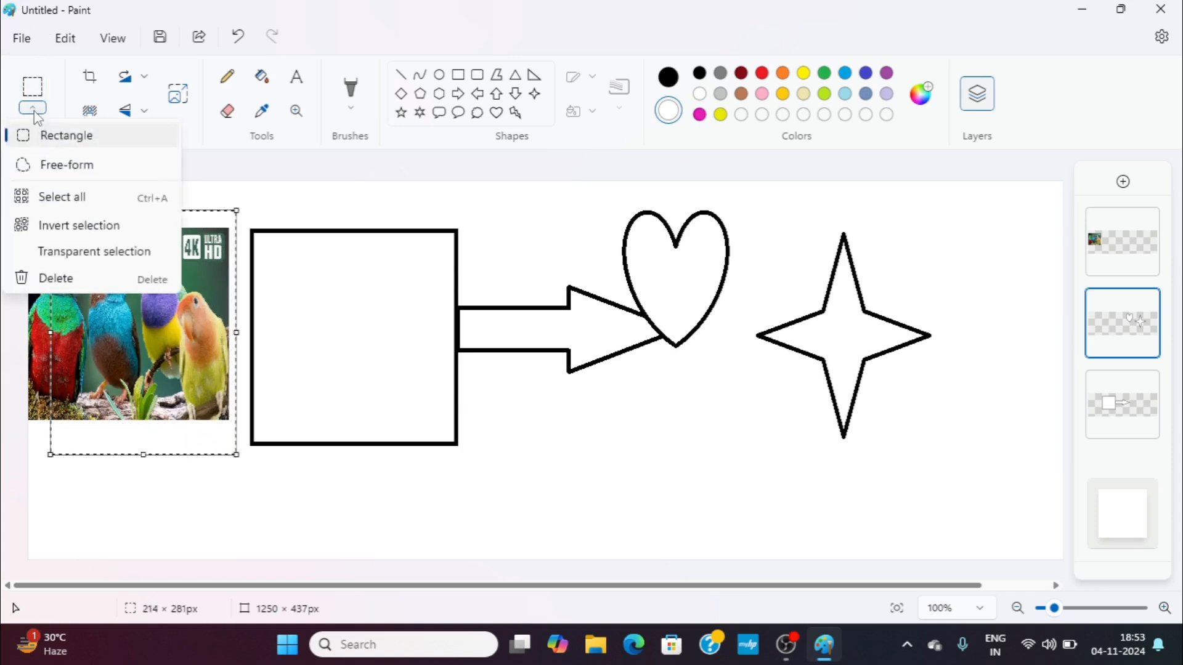
{"action": "left_click", "coordinate": [55, 283]}
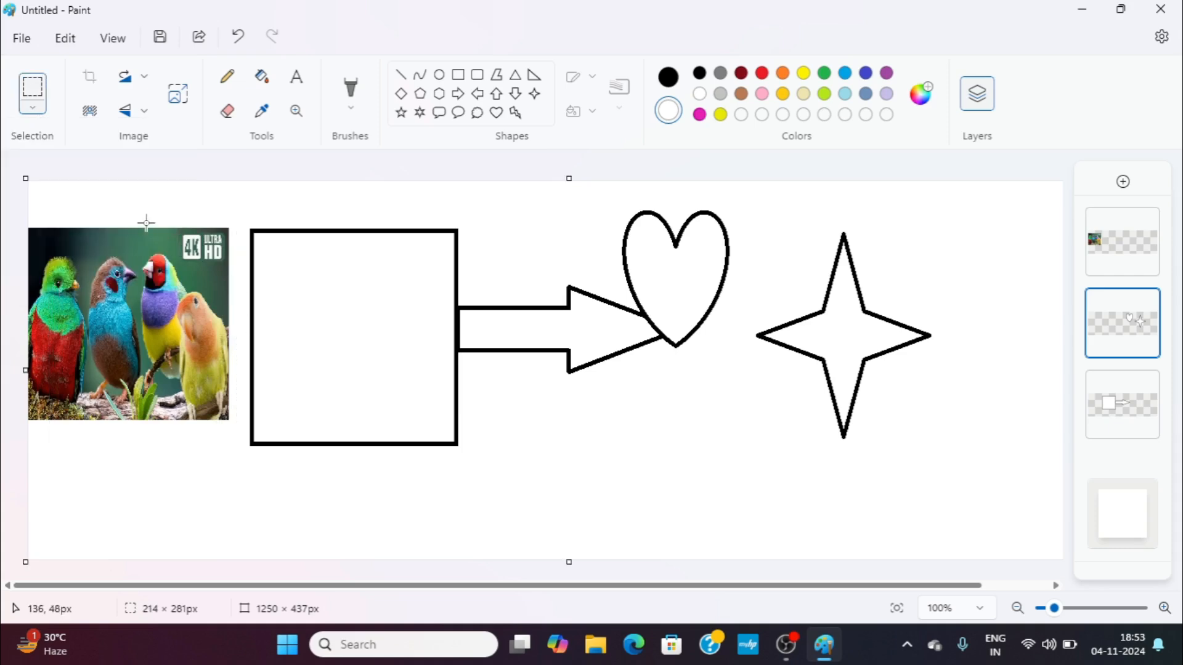
Fill the heart with black using the Fill tool on the heart and star layer.
{"action": "mouse_move", "coordinate": [1143, 343]}
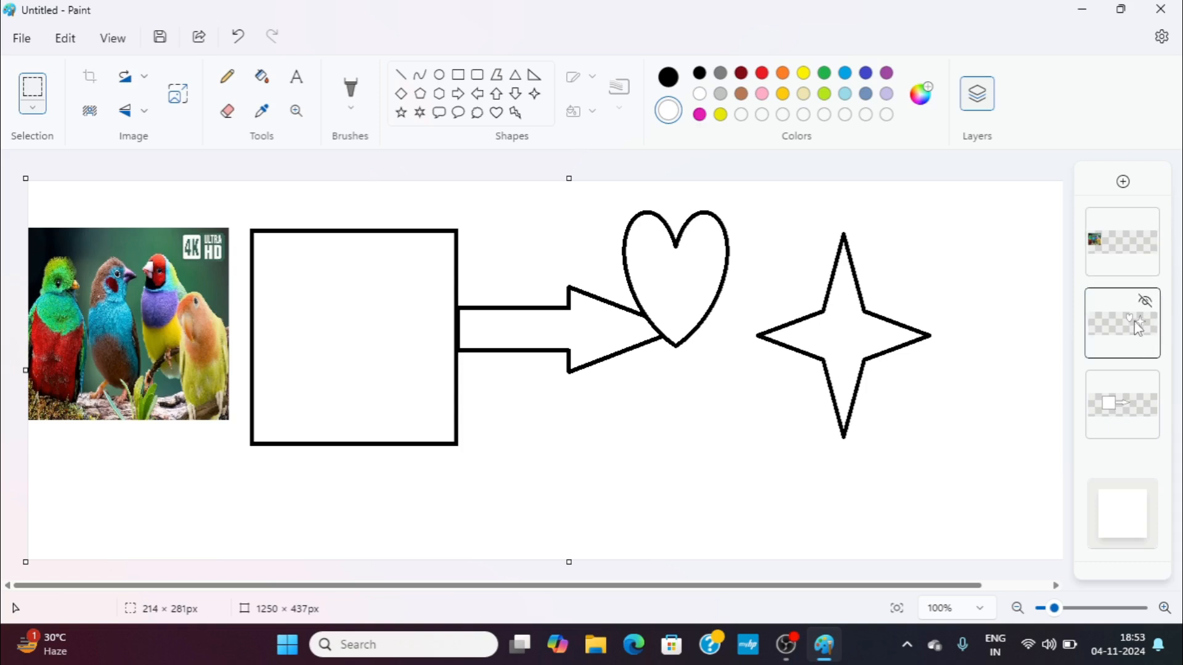
{"action": "left_click", "coordinate": [1144, 331]}
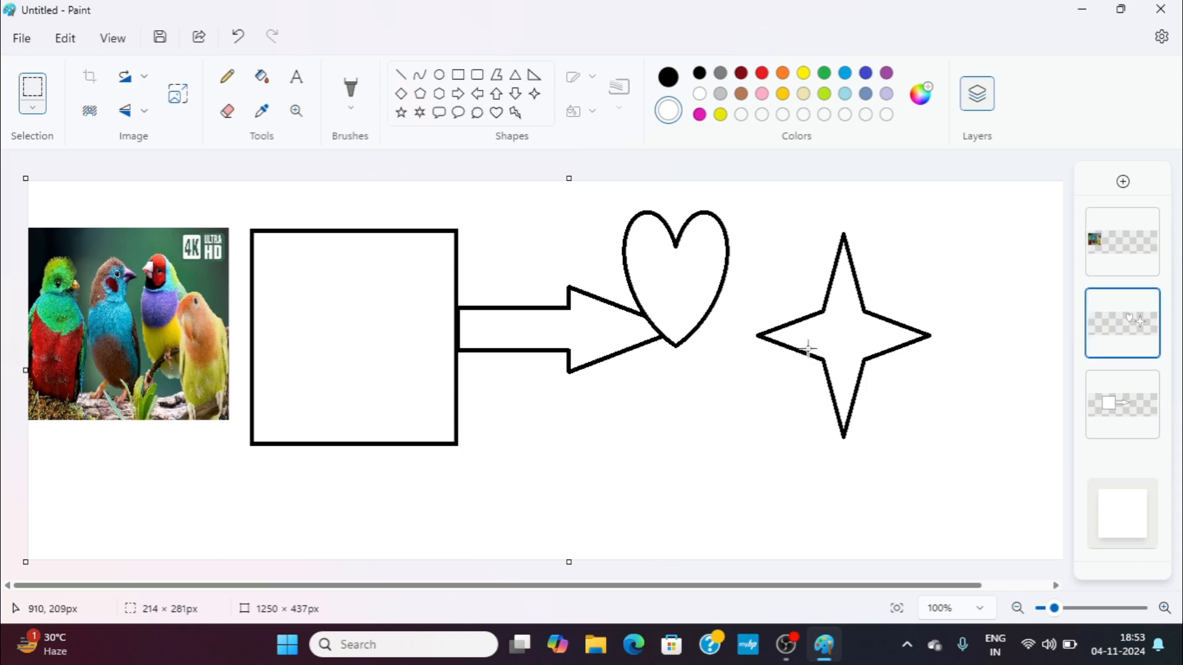
{"action": "left_click", "coordinate": [262, 76]}
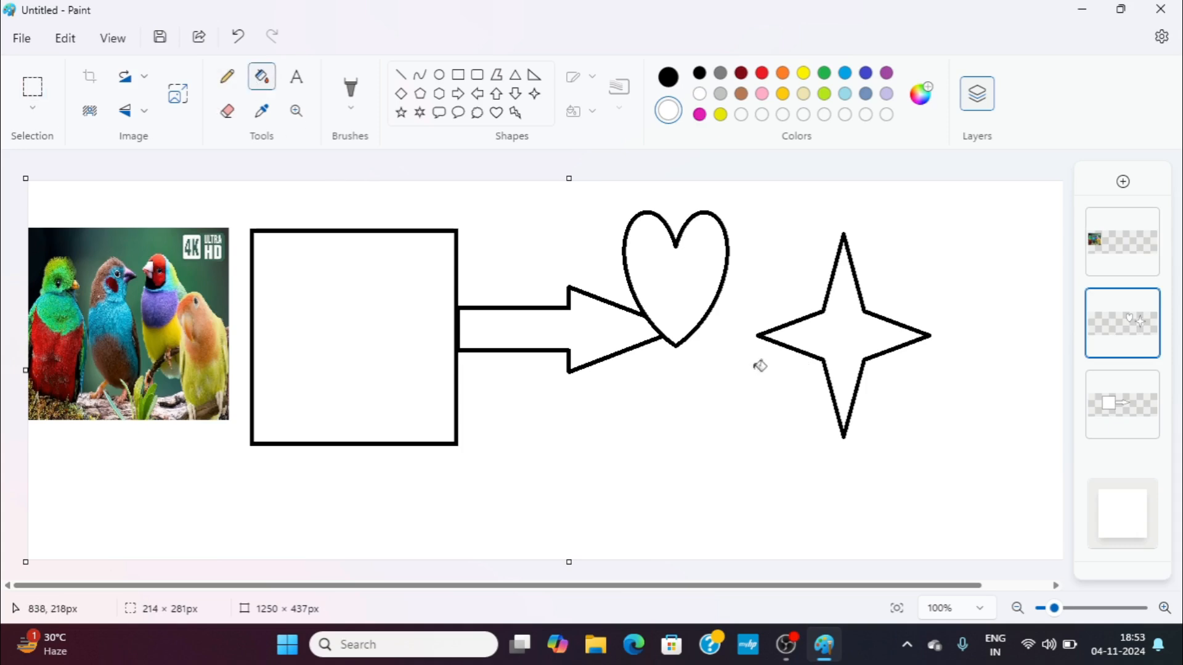
{"action": "left_click", "coordinate": [713, 279]}
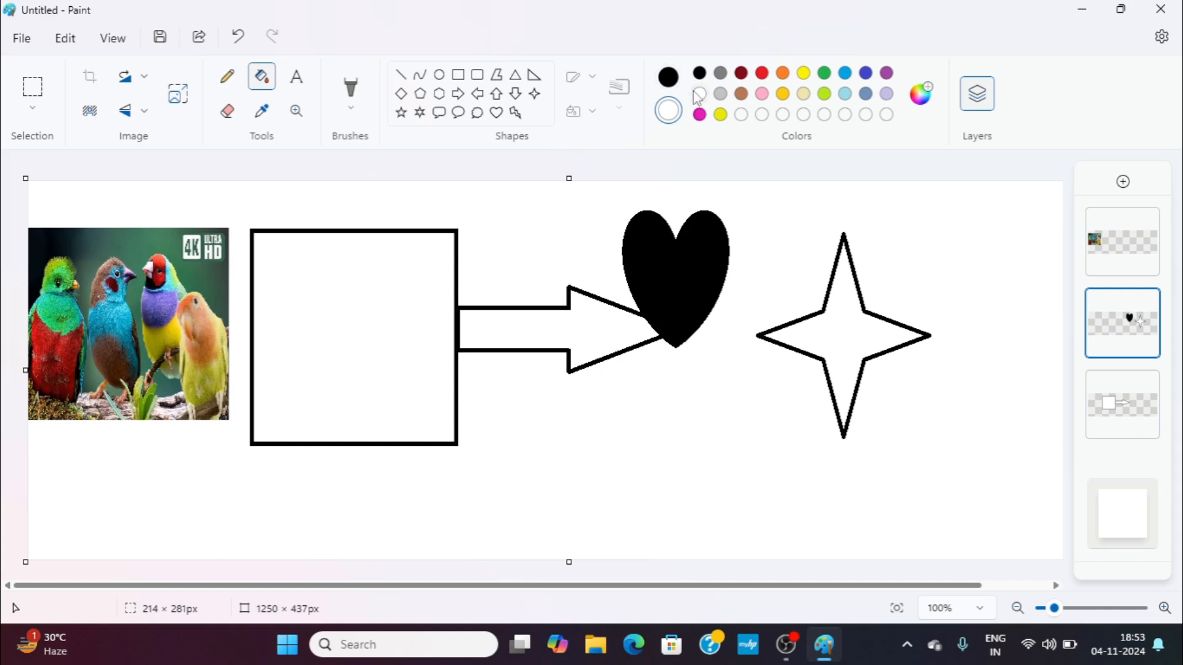
Set Color 2 to the custom pink and fill the heart with brown.
{"action": "left_click", "coordinate": [700, 115]}
{"action": "left_click", "coordinate": [672, 80]}
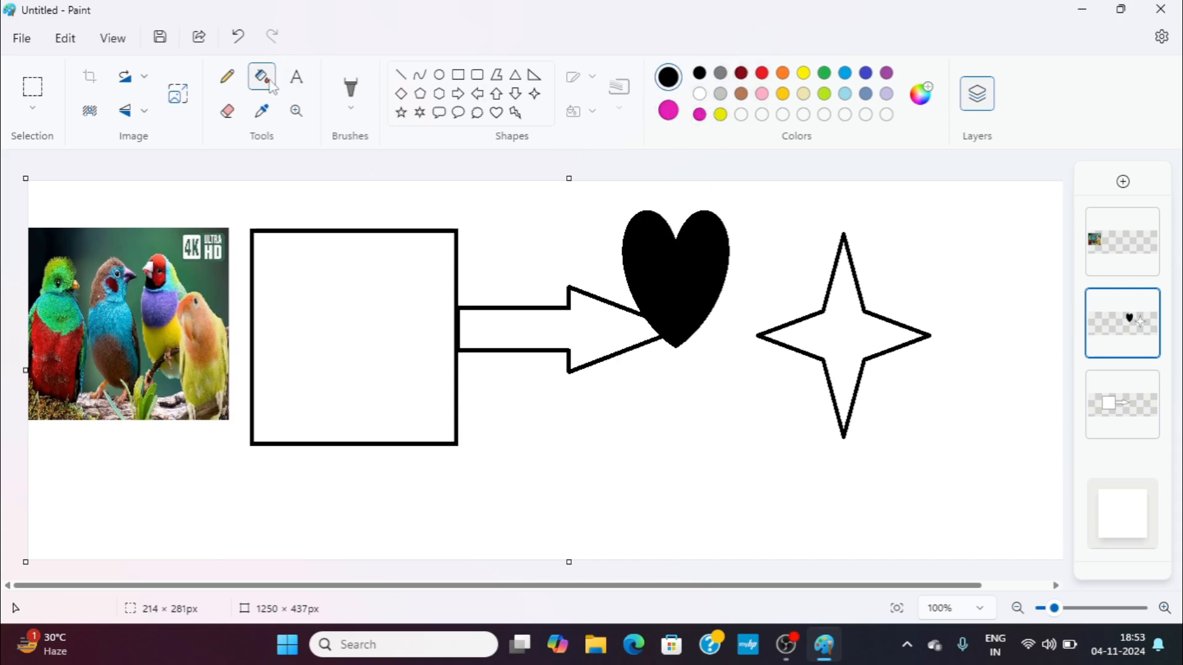
{"action": "left_click", "coordinate": [740, 95]}
{"action": "left_click", "coordinate": [684, 250]}
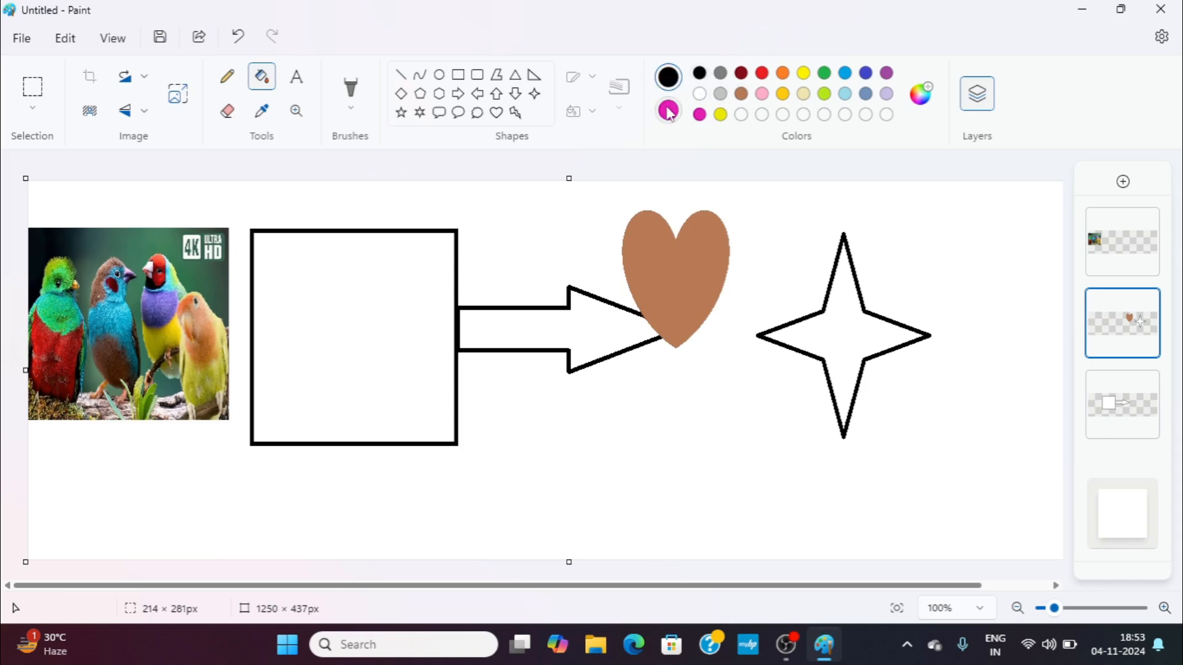
Refill the heart with black, set Color 1 to brown and fill the heart with brown again.
{"action": "left_click", "coordinate": [668, 112]}
{"action": "left_click", "coordinate": [695, 278]}
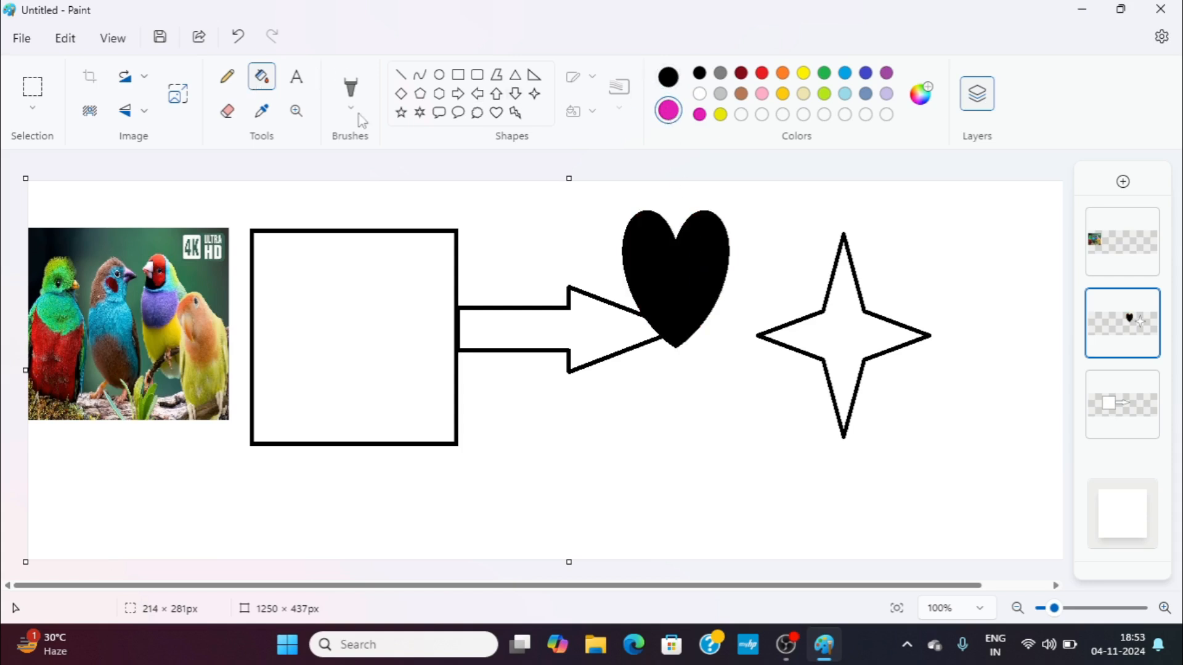
{"action": "left_click", "coordinate": [670, 77]}
{"action": "left_click", "coordinate": [742, 95]}
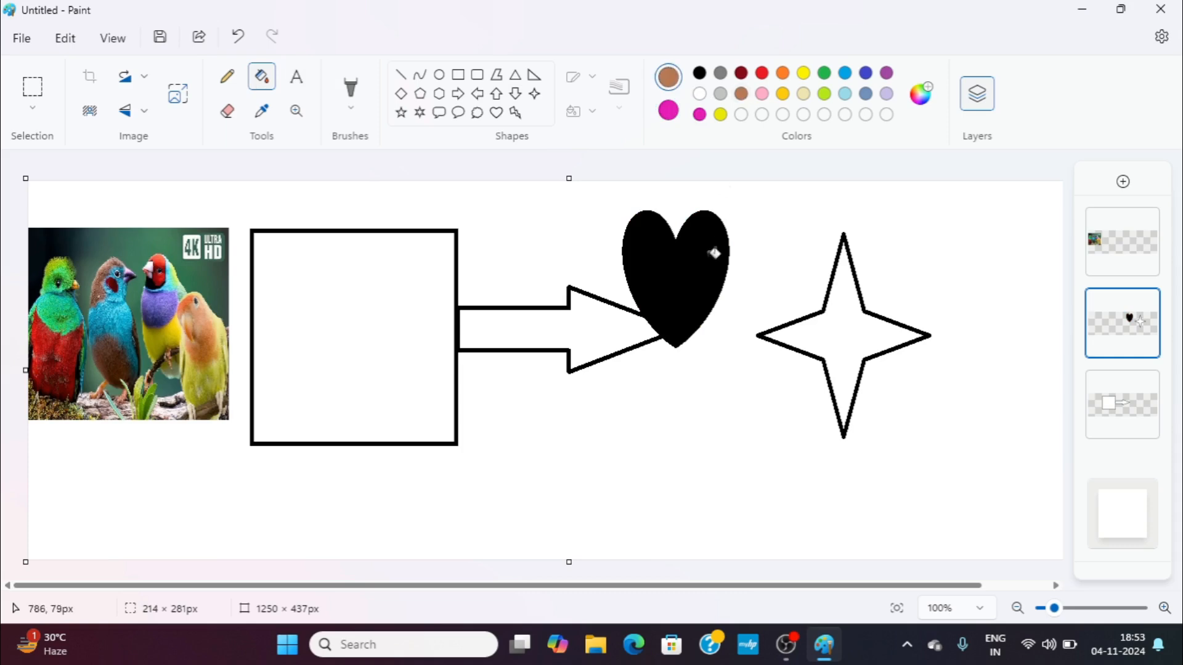
{"action": "left_click", "coordinate": [702, 274]}
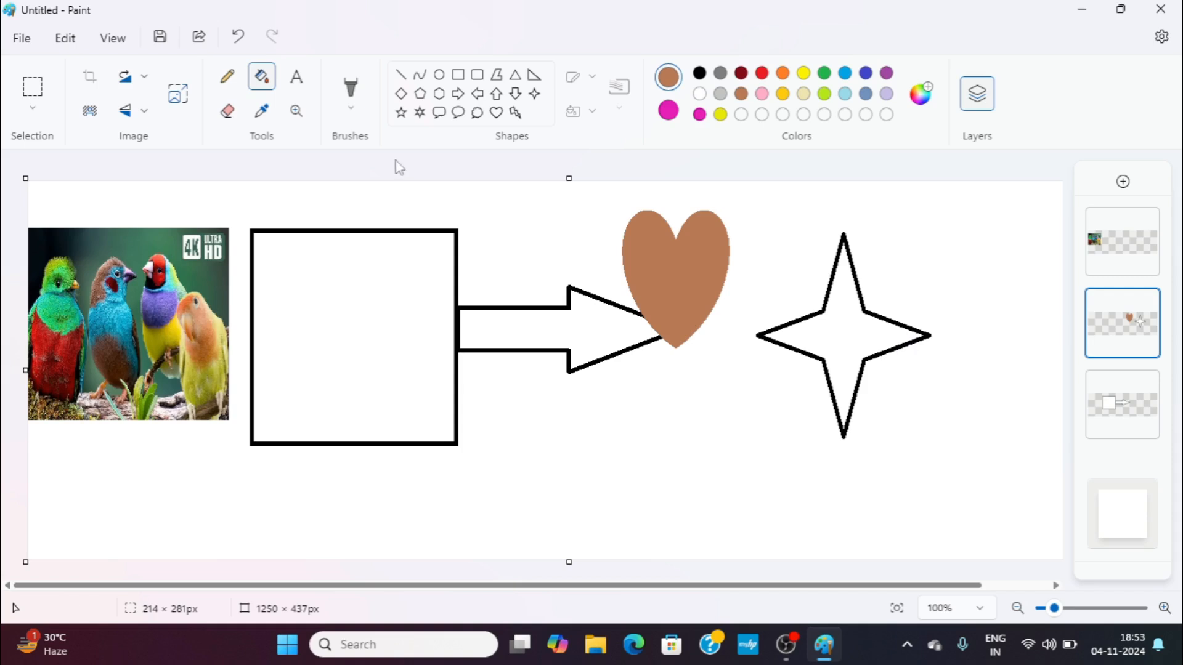
Try to fill the rectangle with brown while the heart and star layer is active, and undo that fill.
{"action": "mouse_move", "coordinate": [1145, 412]}
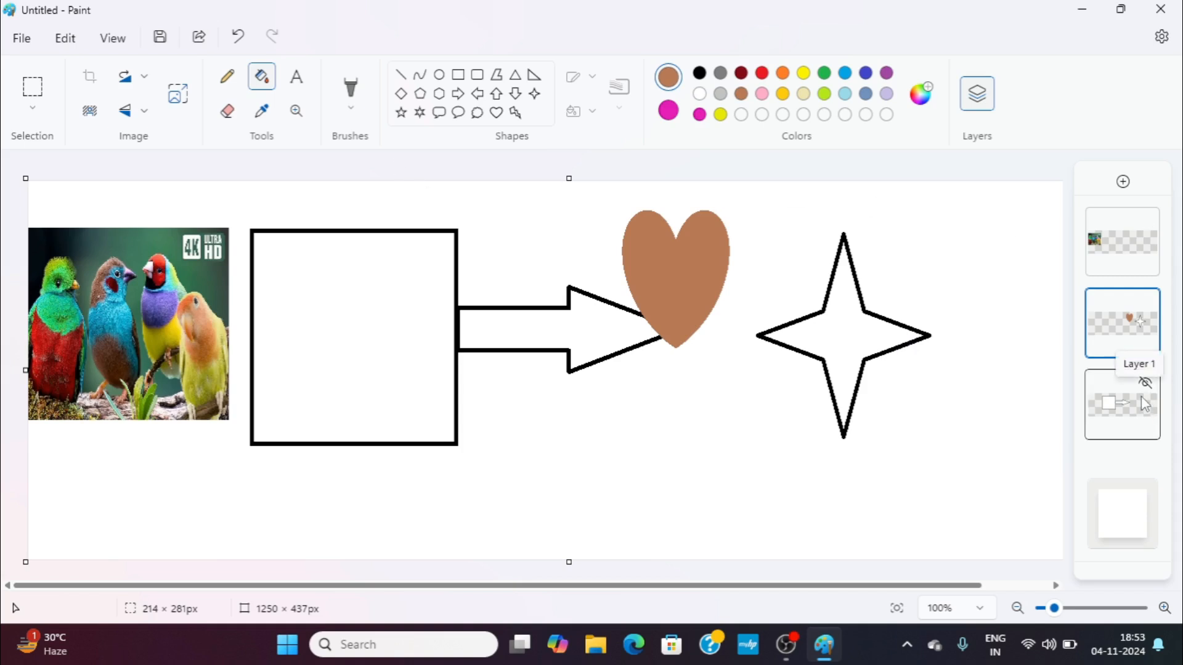
{"action": "left_click", "coordinate": [1140, 313]}
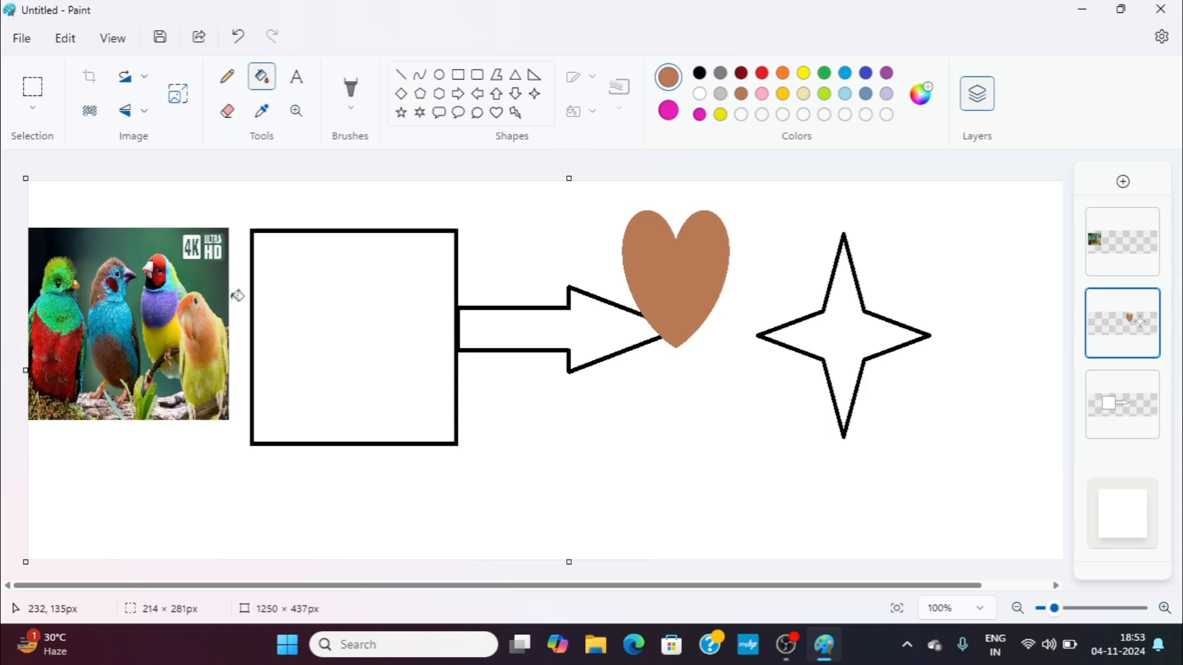
{"action": "left_click", "coordinate": [352, 300]}
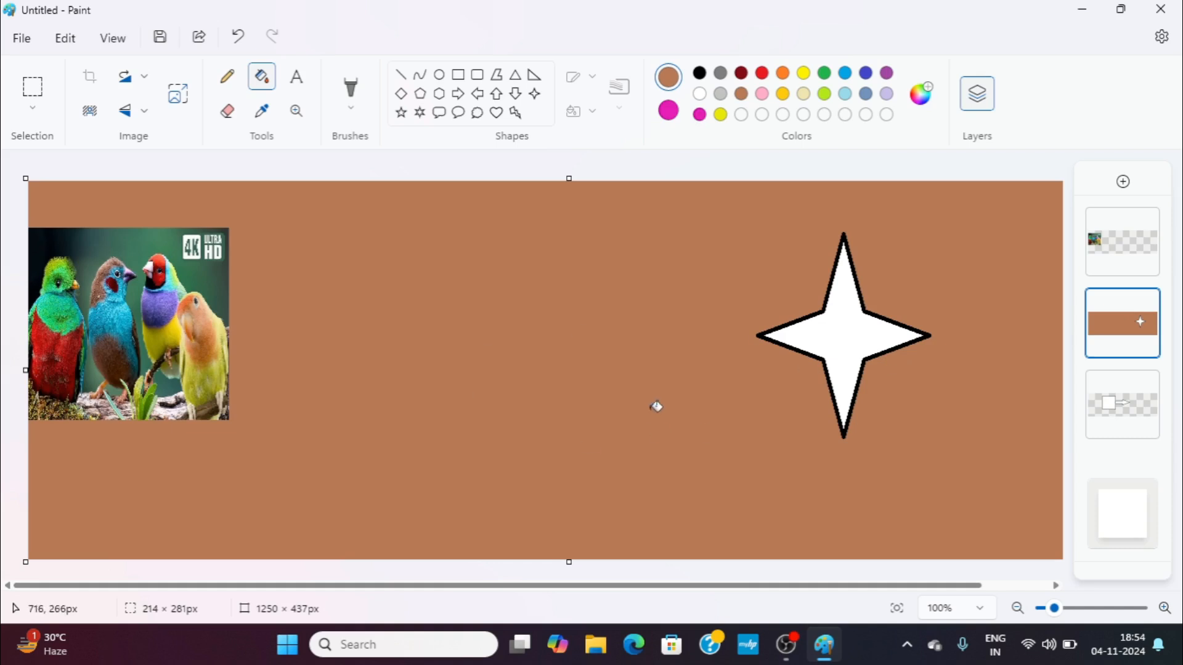
{"action": "key", "text": "ctrl+z"}
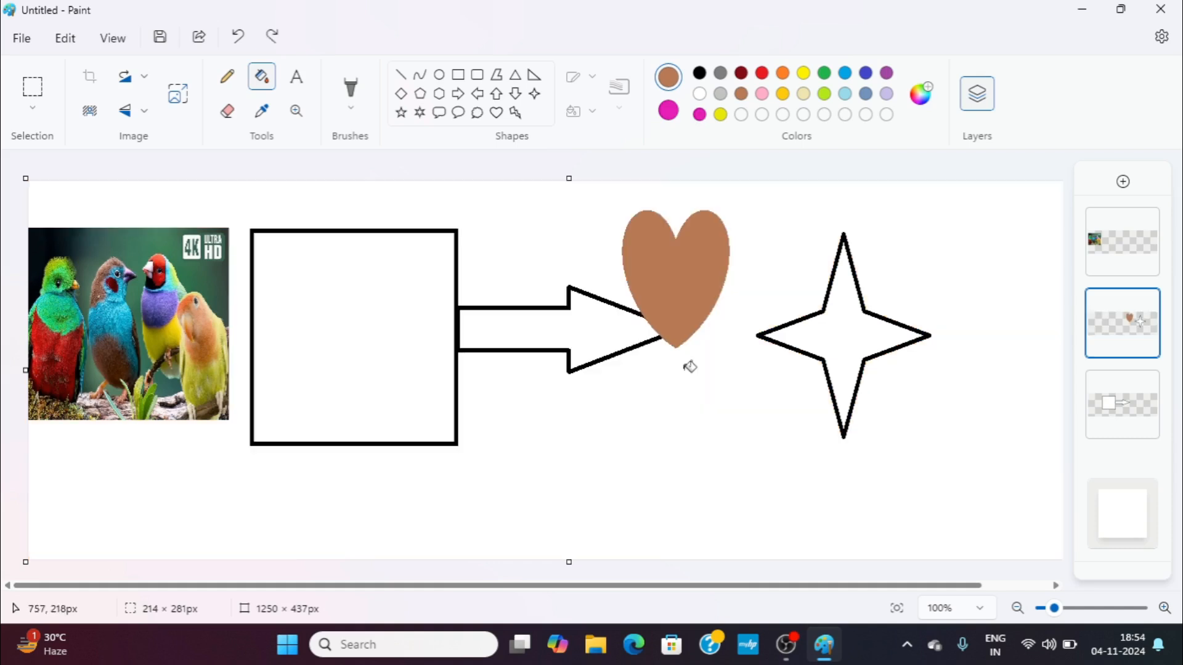
Activate the layer with the rectangle and arrow and fill both shapes with brown.
{"action": "left_click", "coordinate": [1095, 413]}
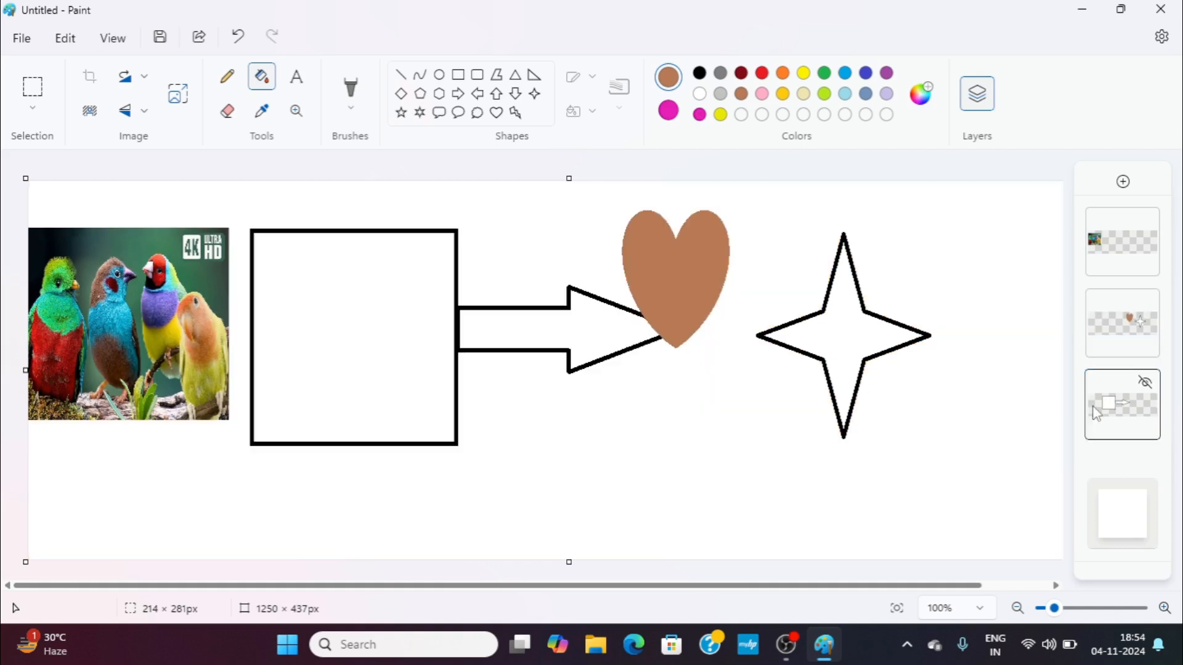
{"action": "left_click", "coordinate": [378, 286]}
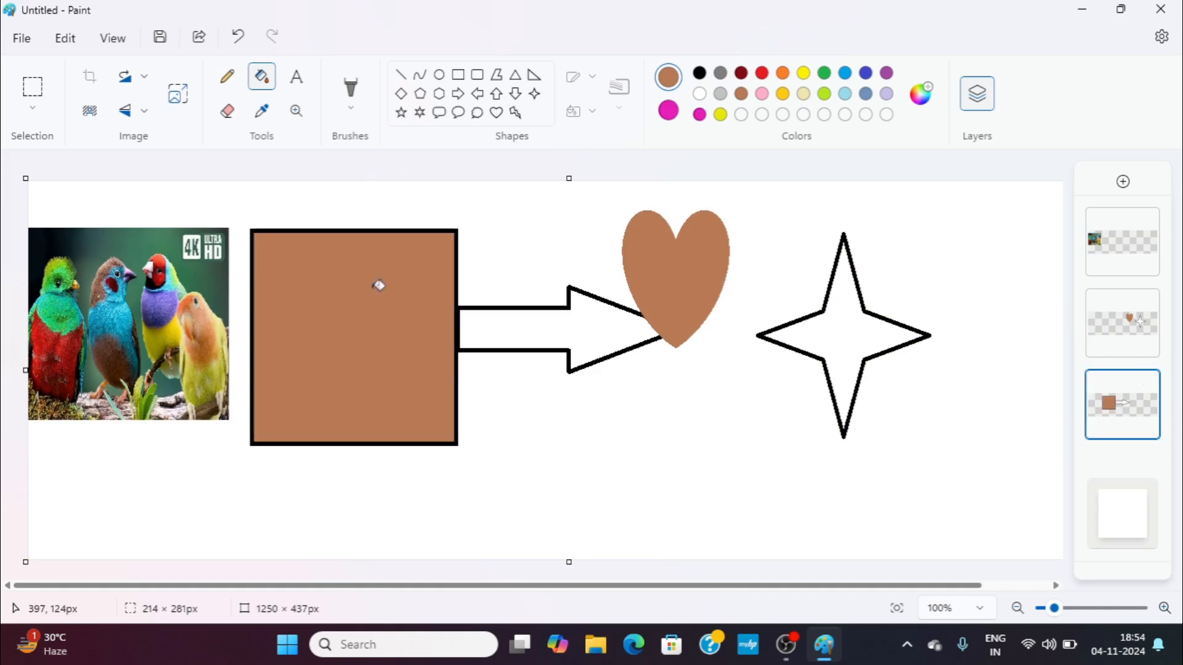
{"action": "left_click", "coordinate": [600, 317]}
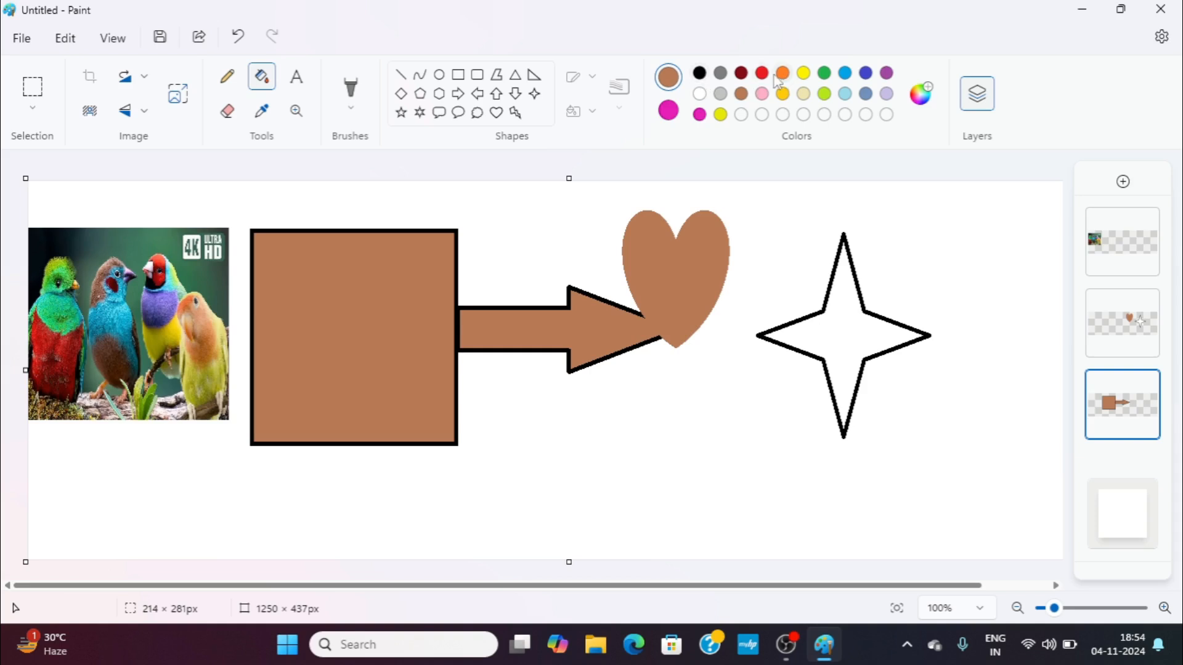
Set Color 1 to red and refill the rectangle and the arrow with it.
{"action": "left_click", "coordinate": [762, 73]}
{"action": "left_click", "coordinate": [370, 335]}
{"action": "left_click", "coordinate": [604, 343]}
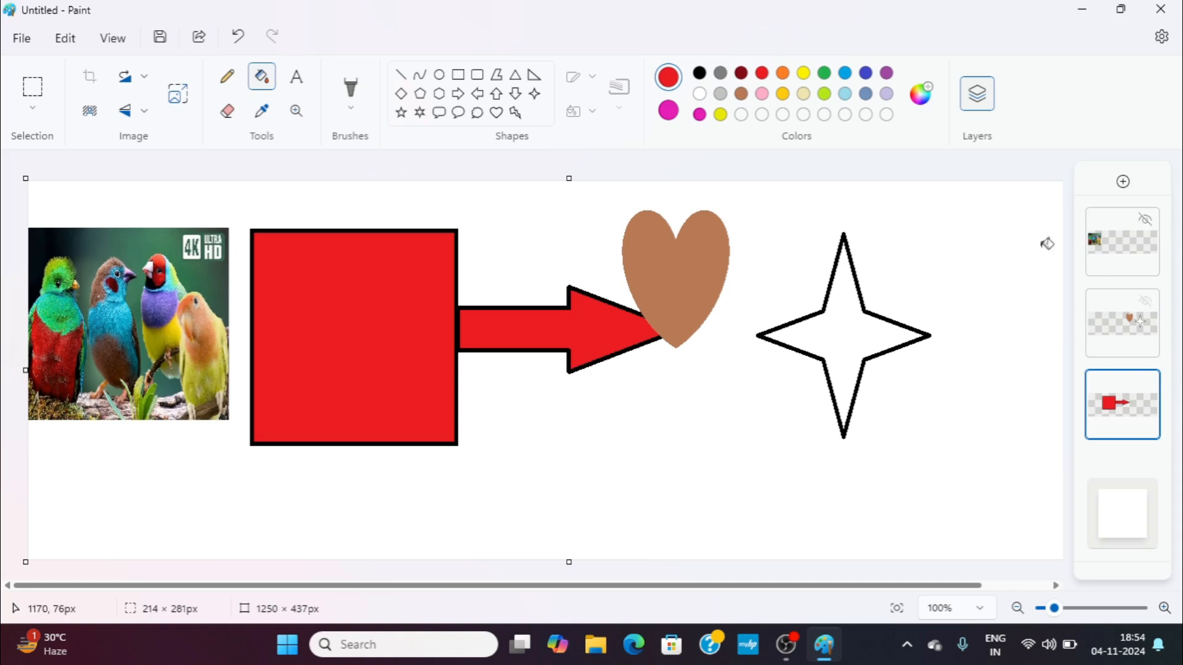
Make the layer with the birds picture active.
{"action": "left_click", "coordinate": [1113, 254]}
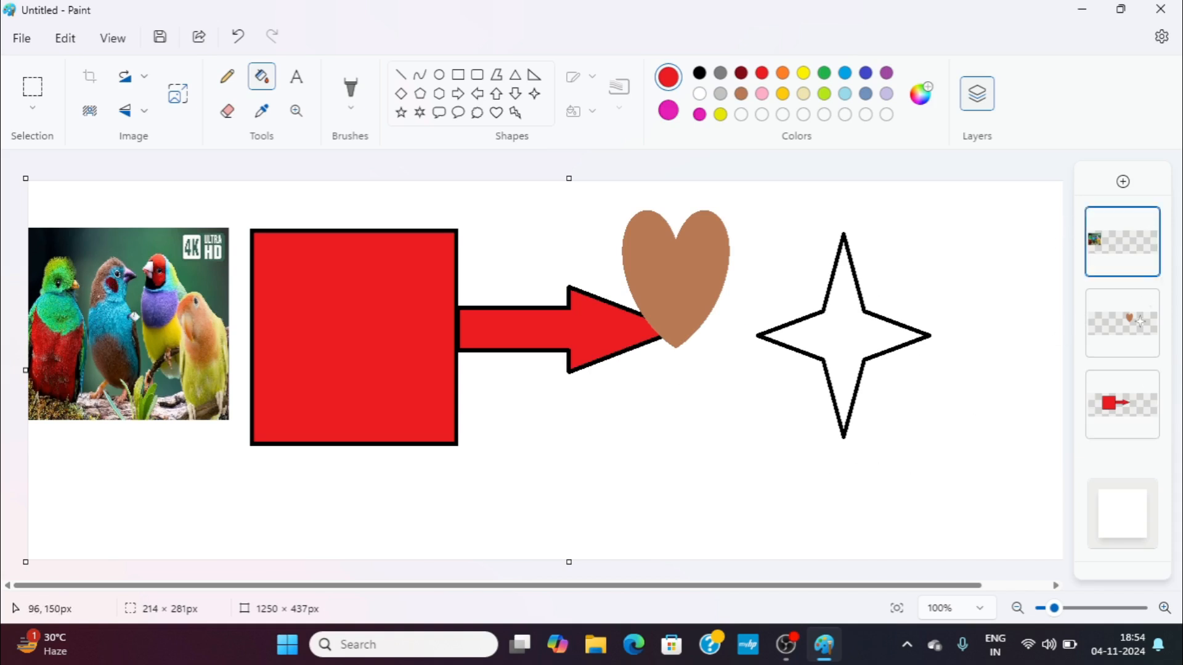